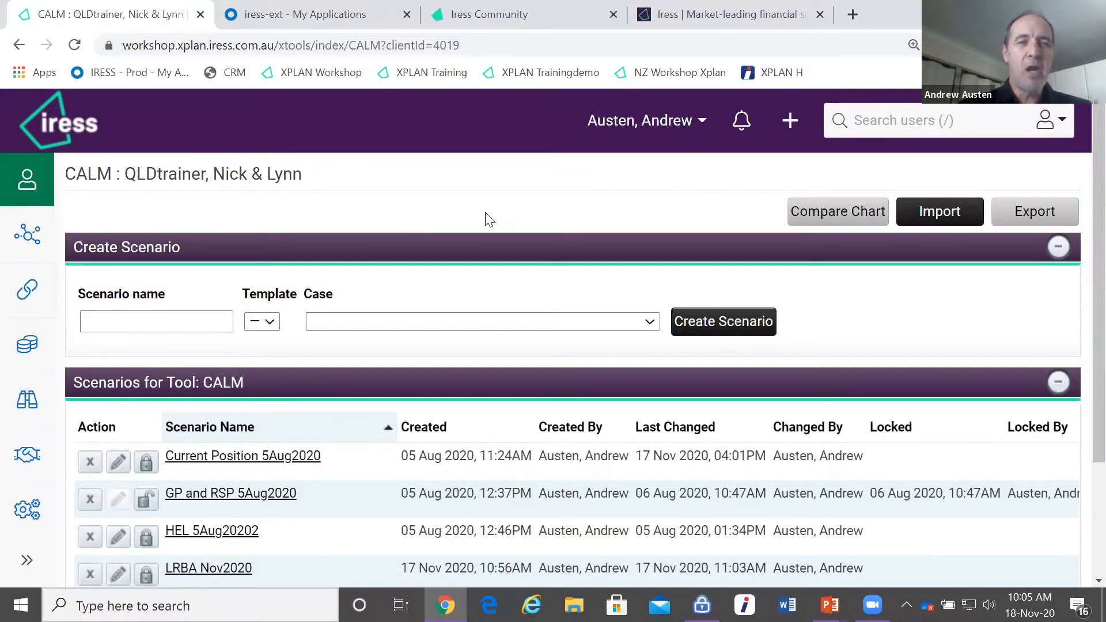
Step: Open the Purchase Investment Property Nov2020 scenario and go to its individual property asset inputs
scroll(488, 219, "down", 3)
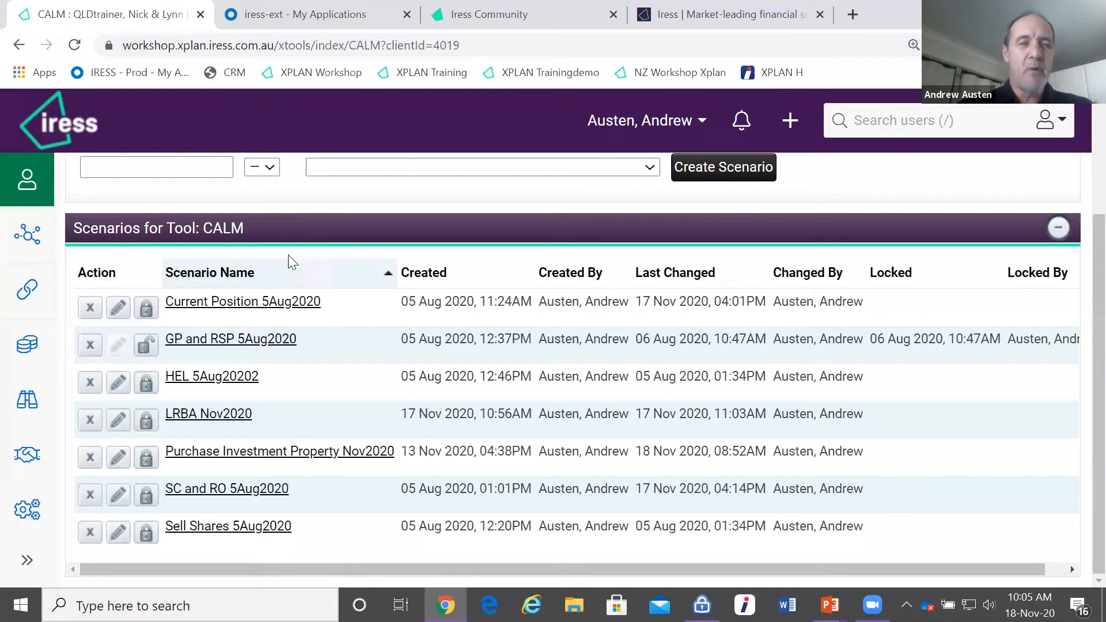
left_click(259, 452)
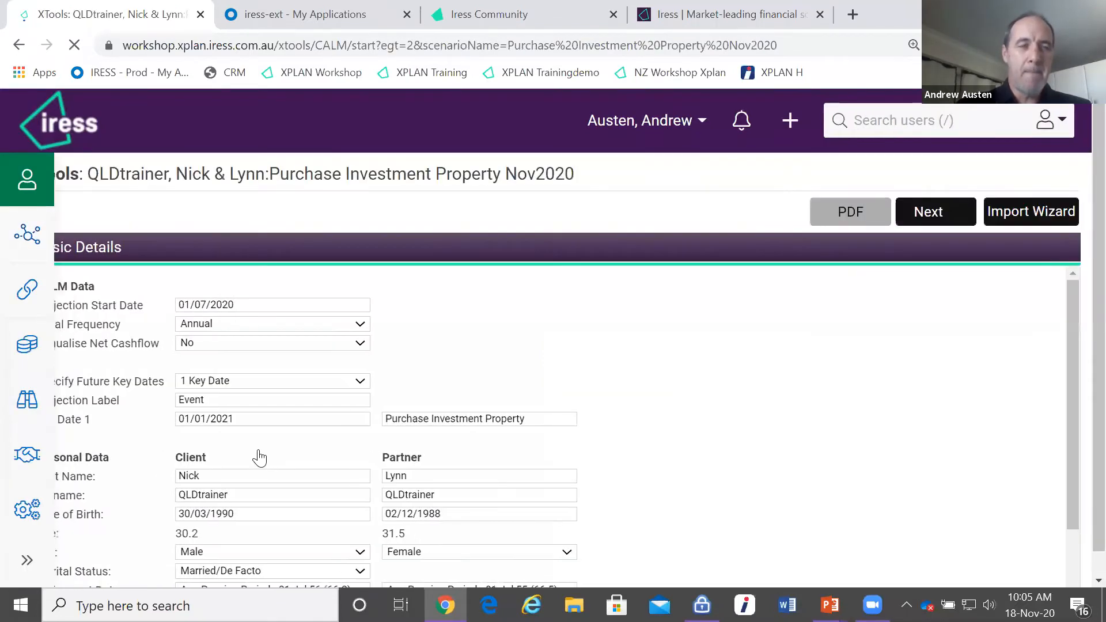
left_click(27, 188)
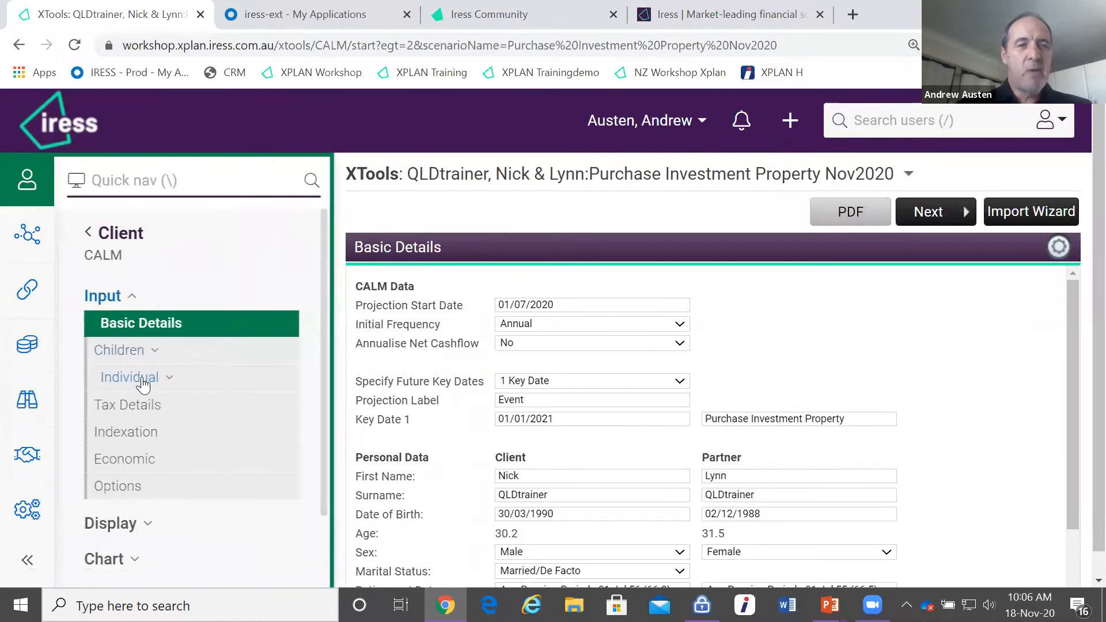
left_click(142, 383)
left_click(139, 428)
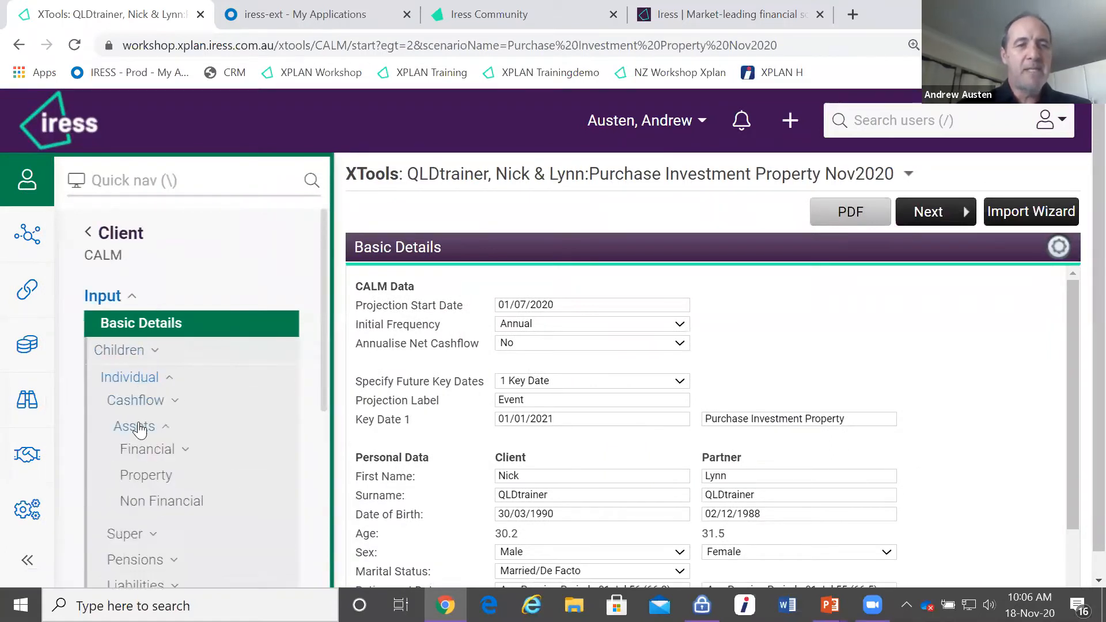
left_click(164, 477)
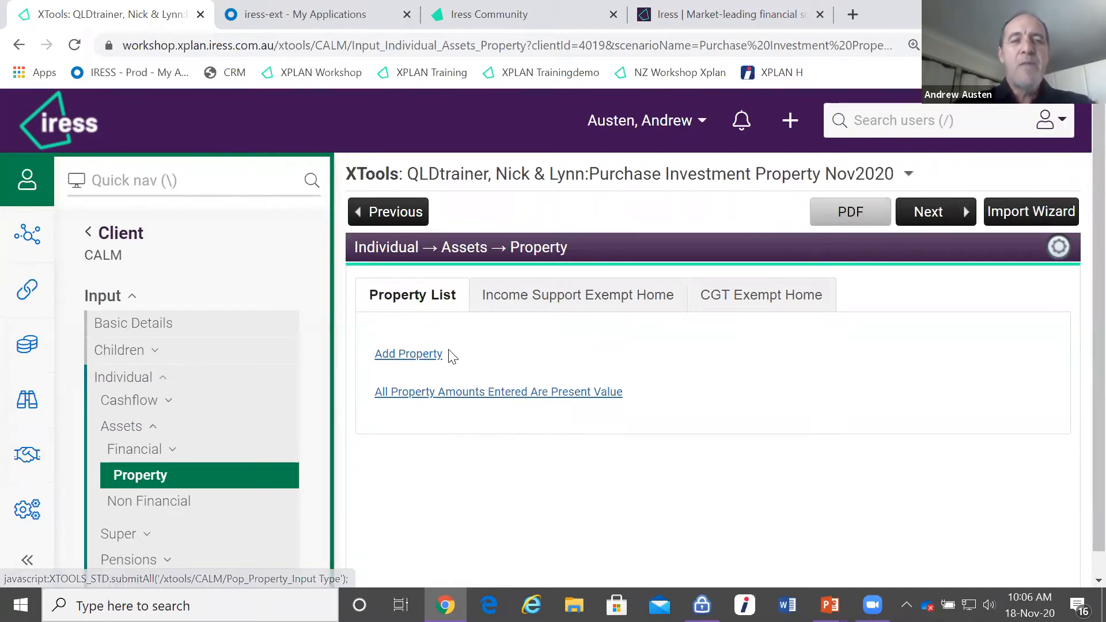
Step: Add a jointly owned existing property called Family Home, dated 01/07/2010 and valued at $600,000, and read the help on unrealisable assets
left_click(419, 355)
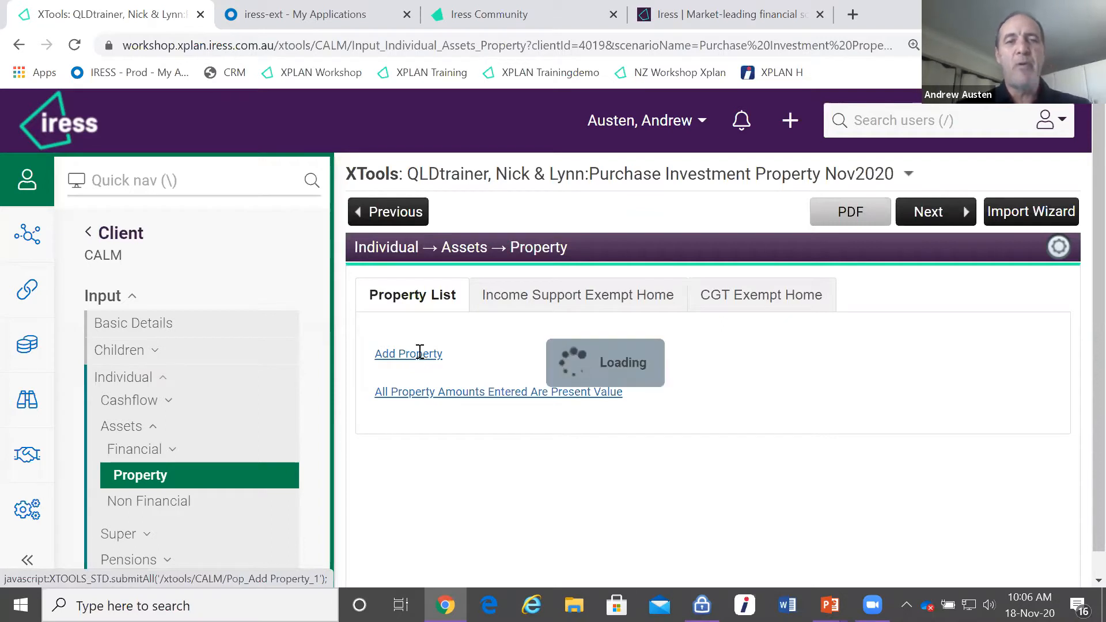
left_click(631, 260)
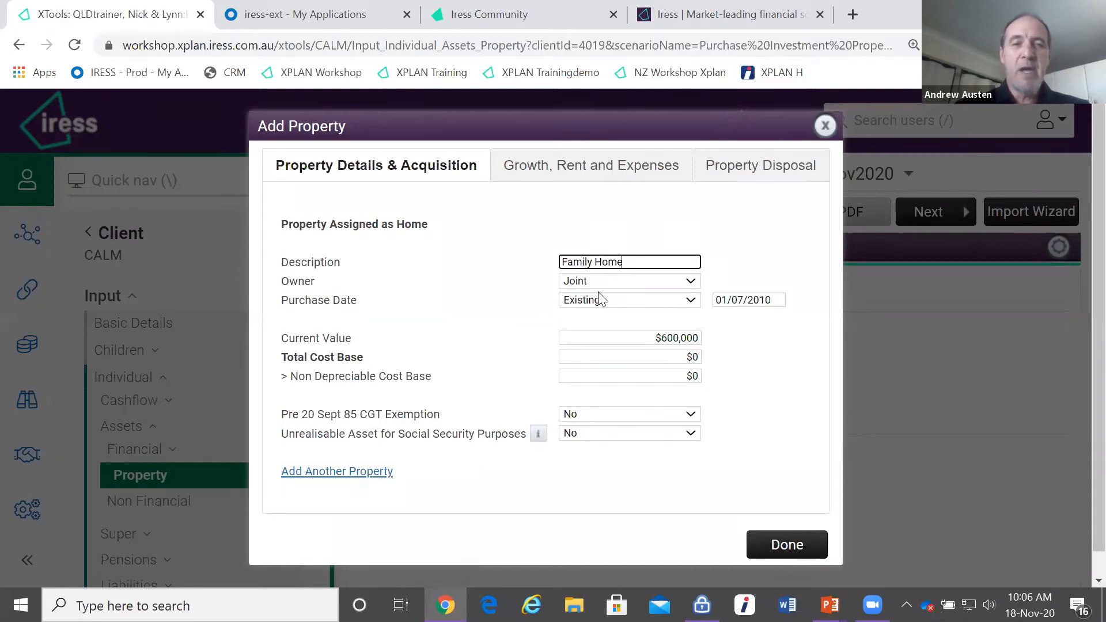
left_click(745, 299)
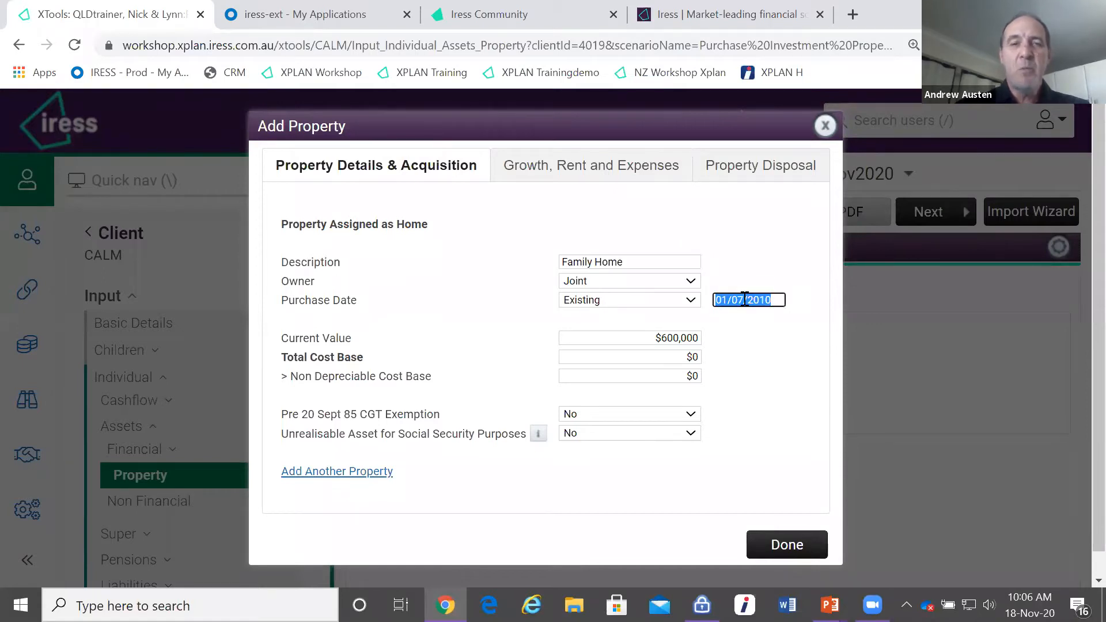
left_click(747, 328)
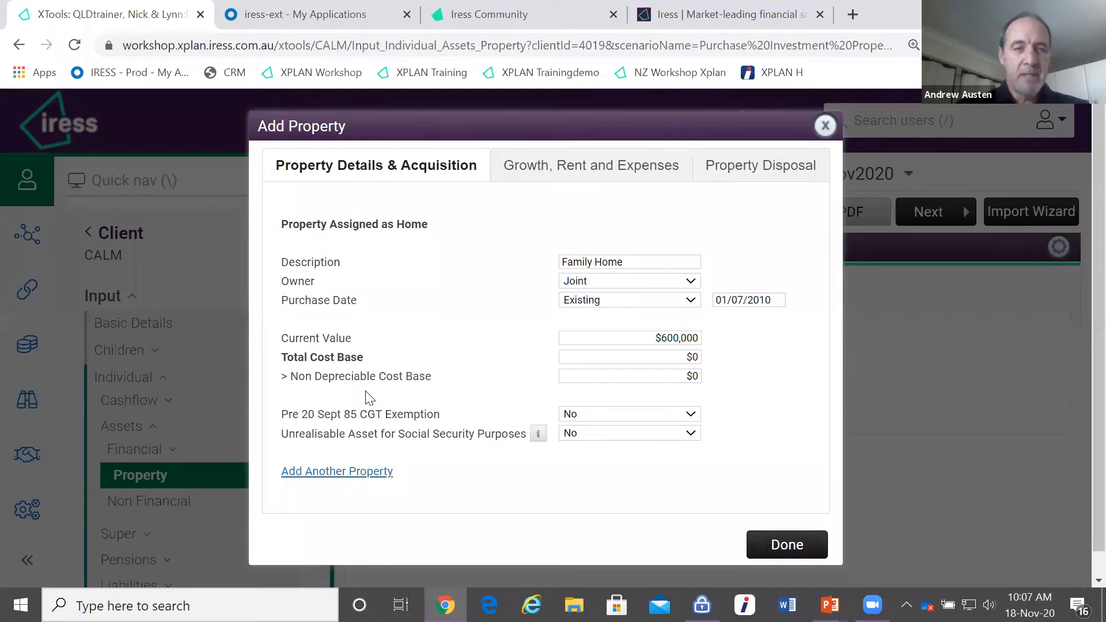
left_click(539, 435)
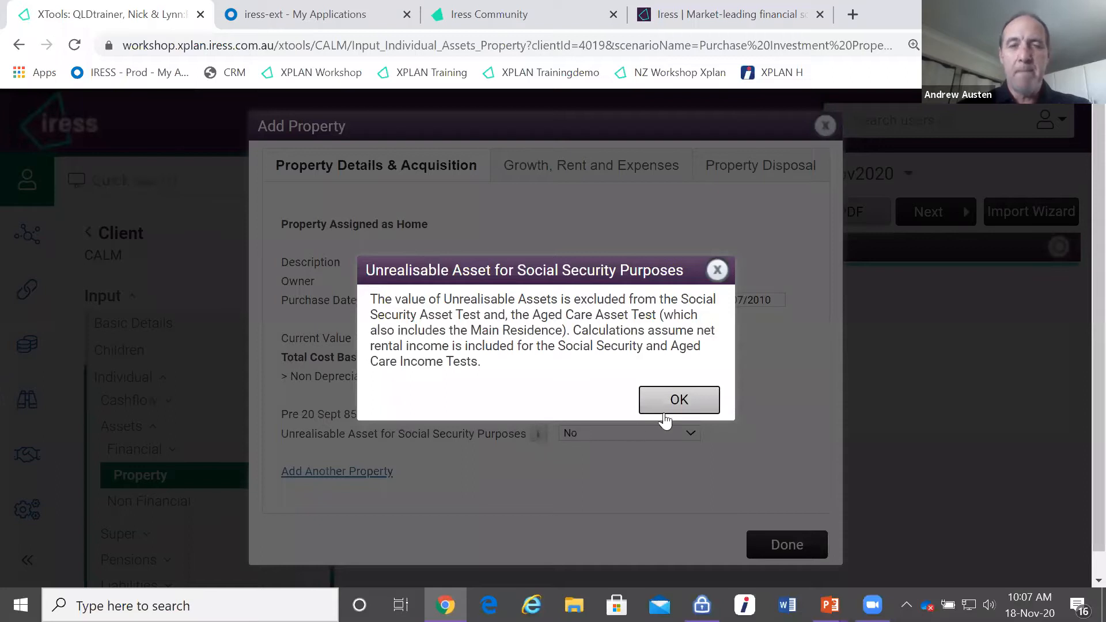
left_click(682, 401)
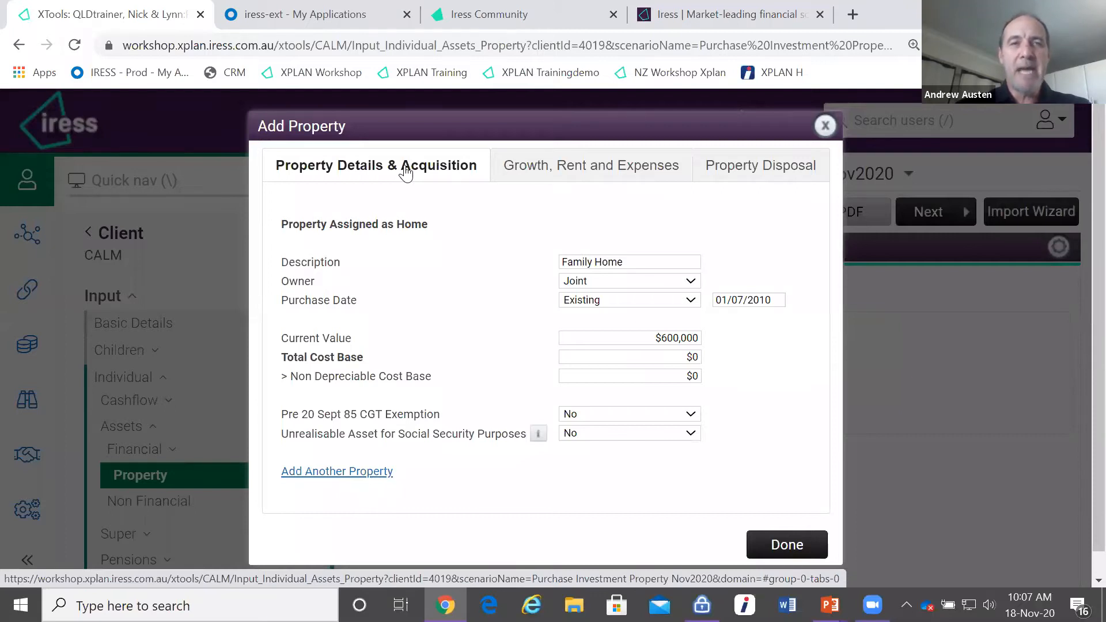
Step: Review the Family Home's growth, rent and expense settings, including the period end options and the income summary
left_click(543, 177)
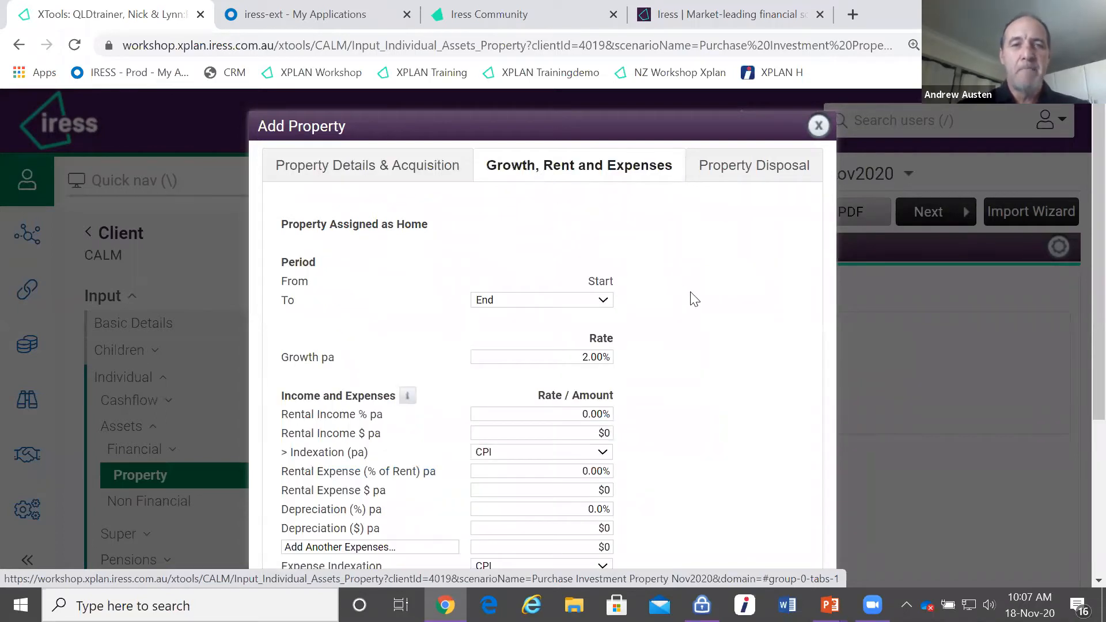
scroll(694, 299, "down", 1)
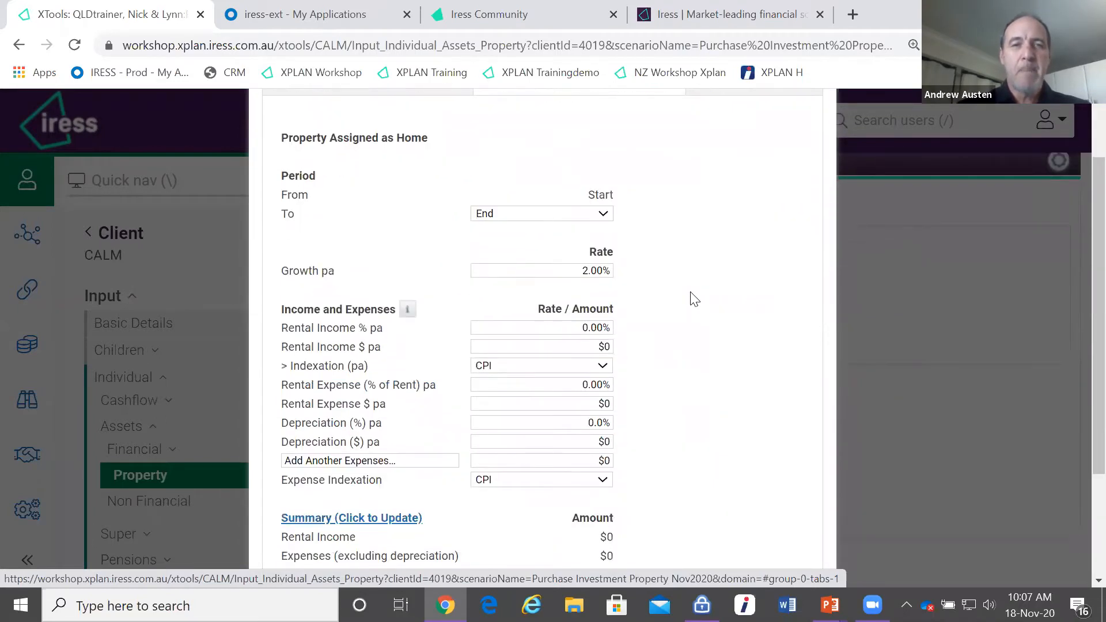
left_click(608, 217)
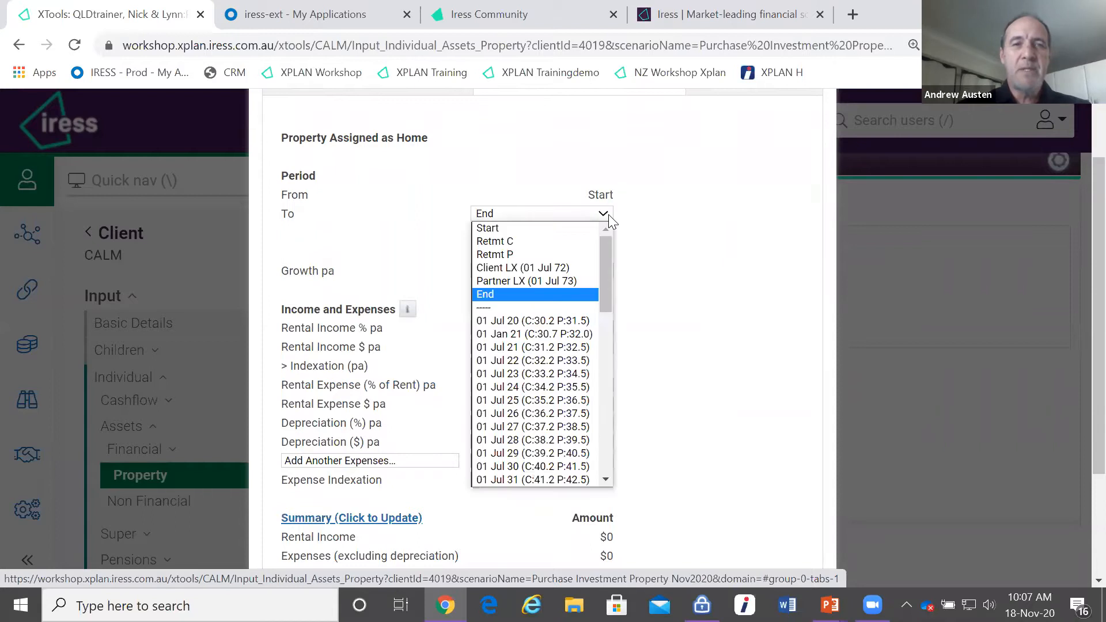
left_click(664, 223)
scroll(663, 222, "down", 1)
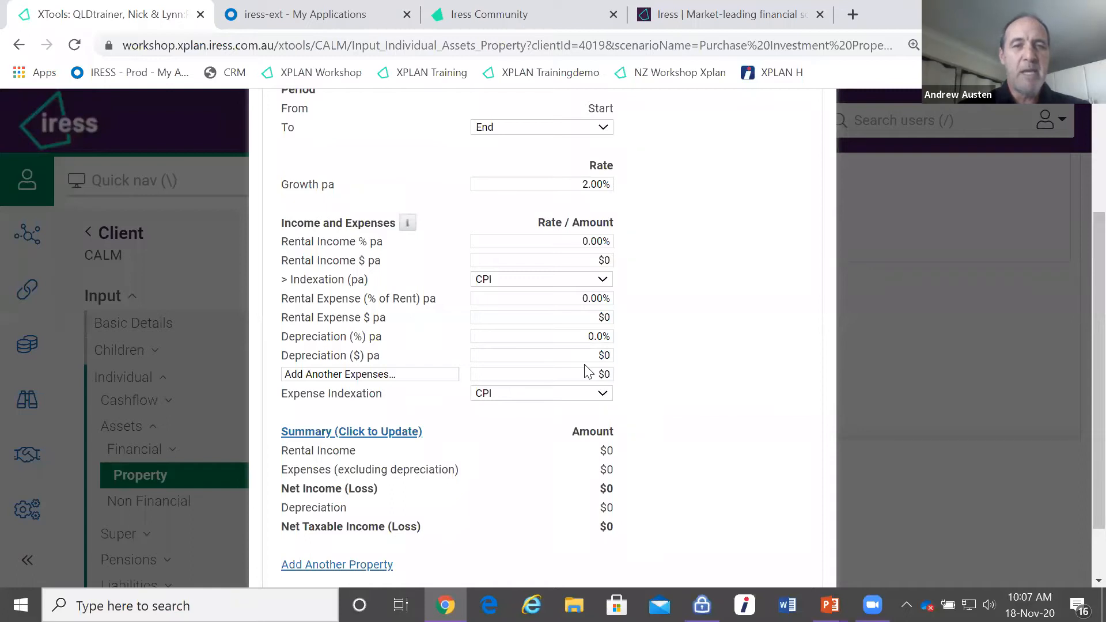
scroll(587, 372, "down", 2)
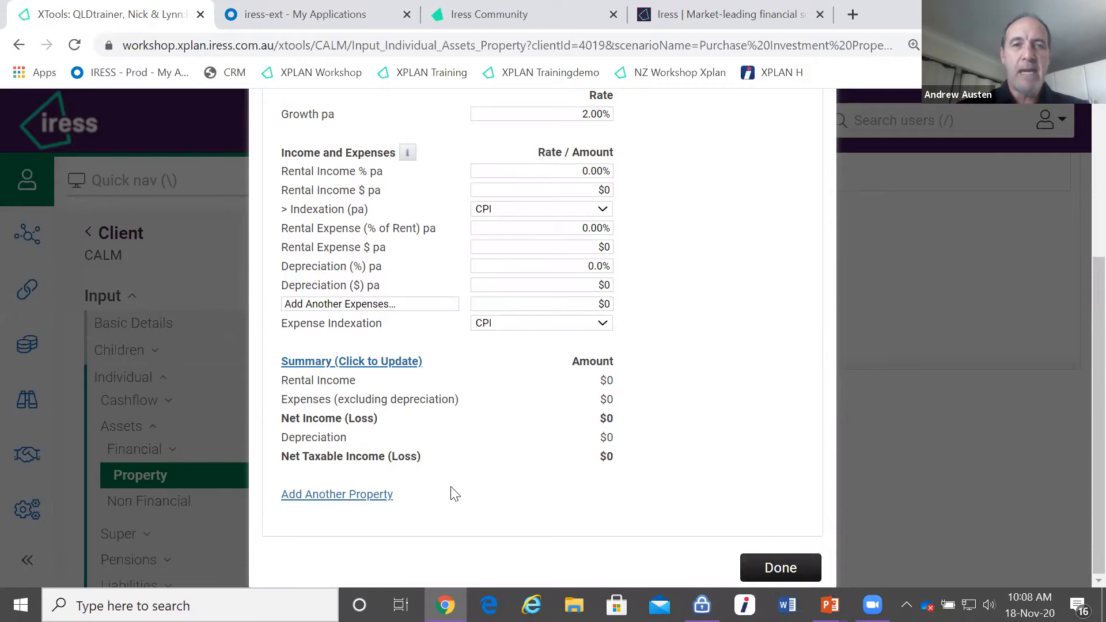
scroll(455, 494, "up", 5)
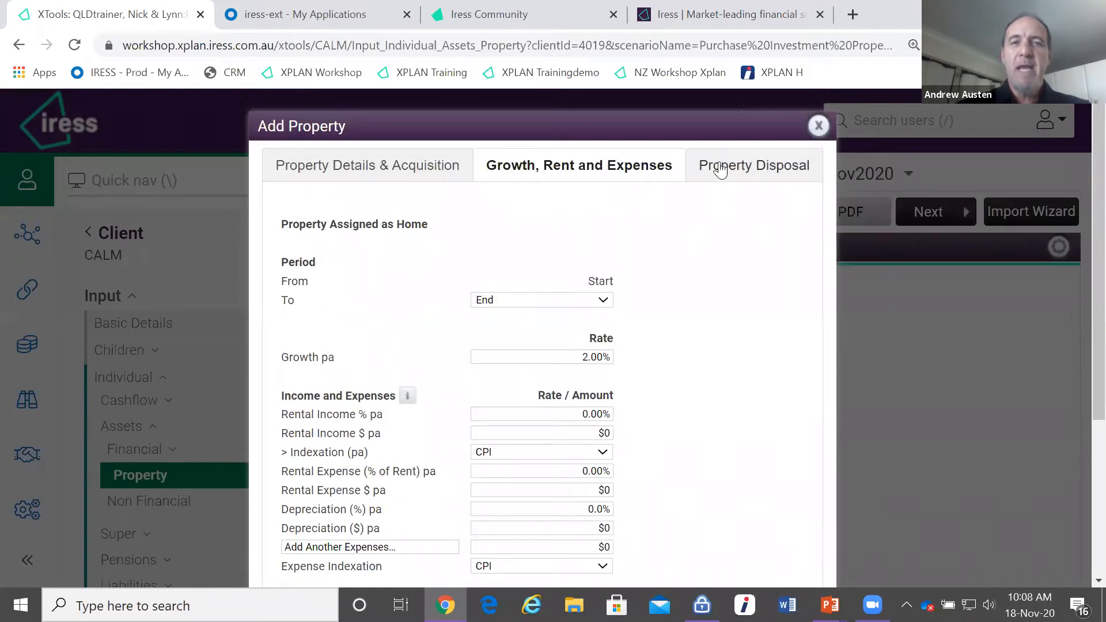
Step: Keep the Family Home's disposal date at Retain and save the property to the property list
left_click(739, 173)
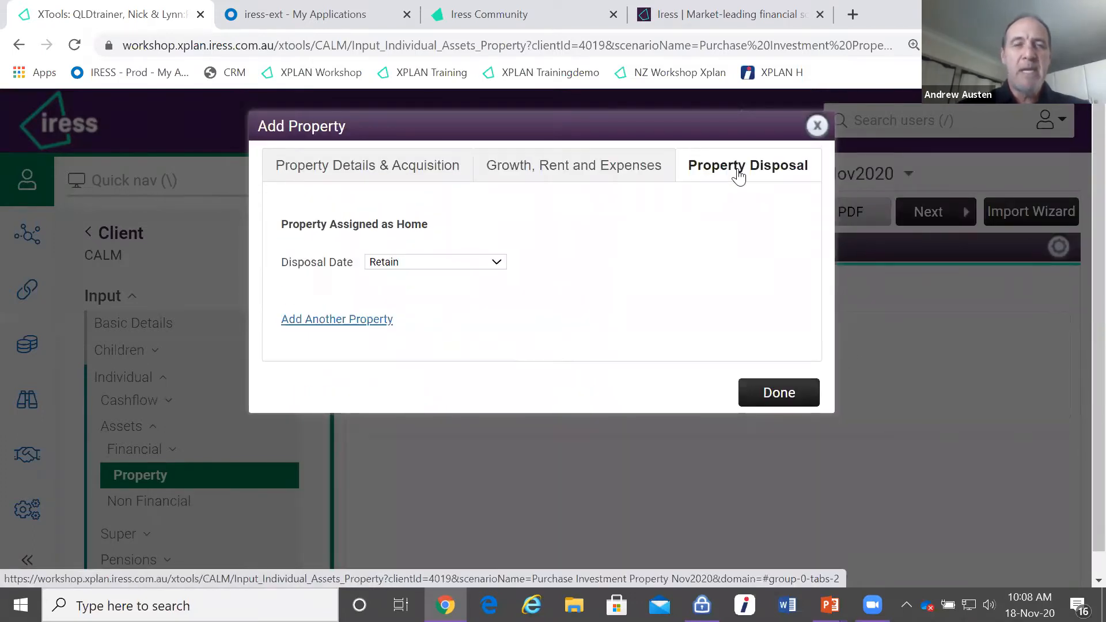
left_click(441, 266)
left_click(563, 259)
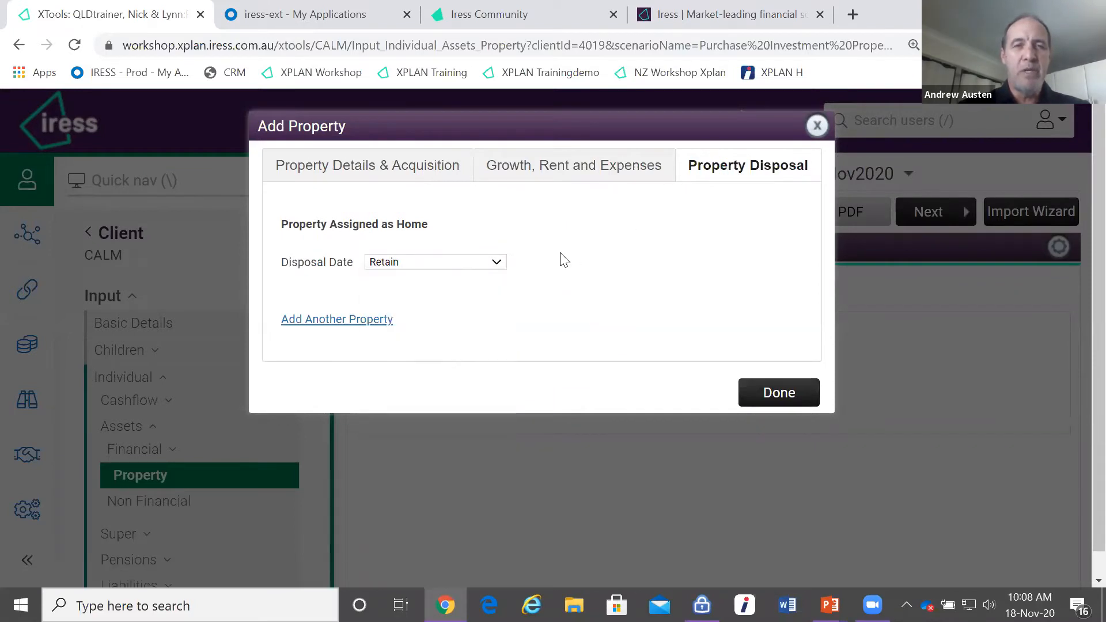
left_click(579, 171)
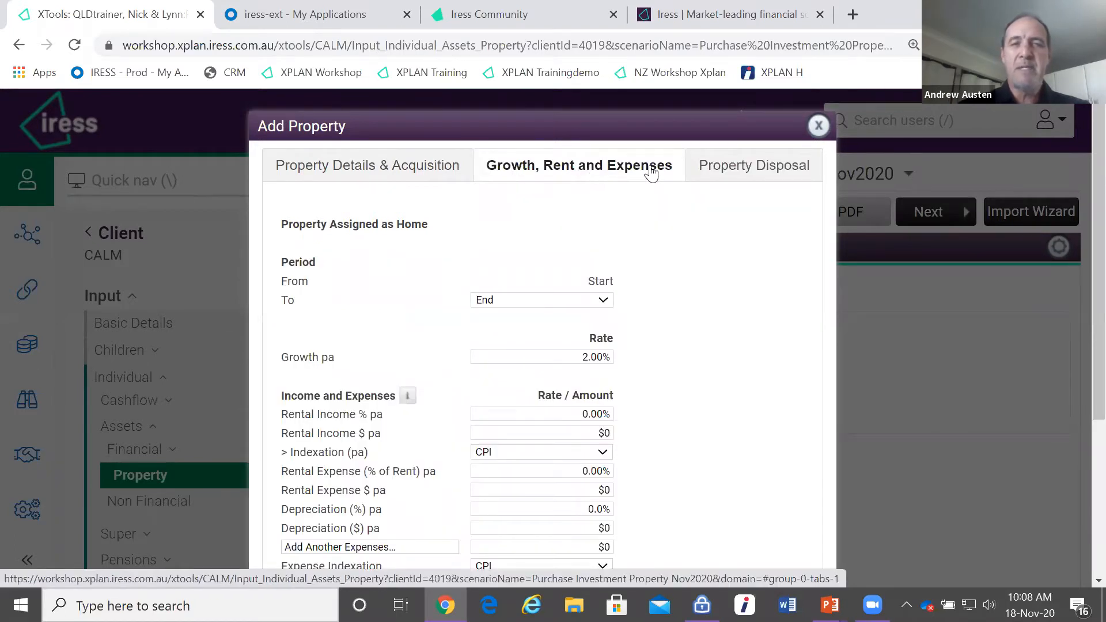
scroll(699, 233, "down", 4)
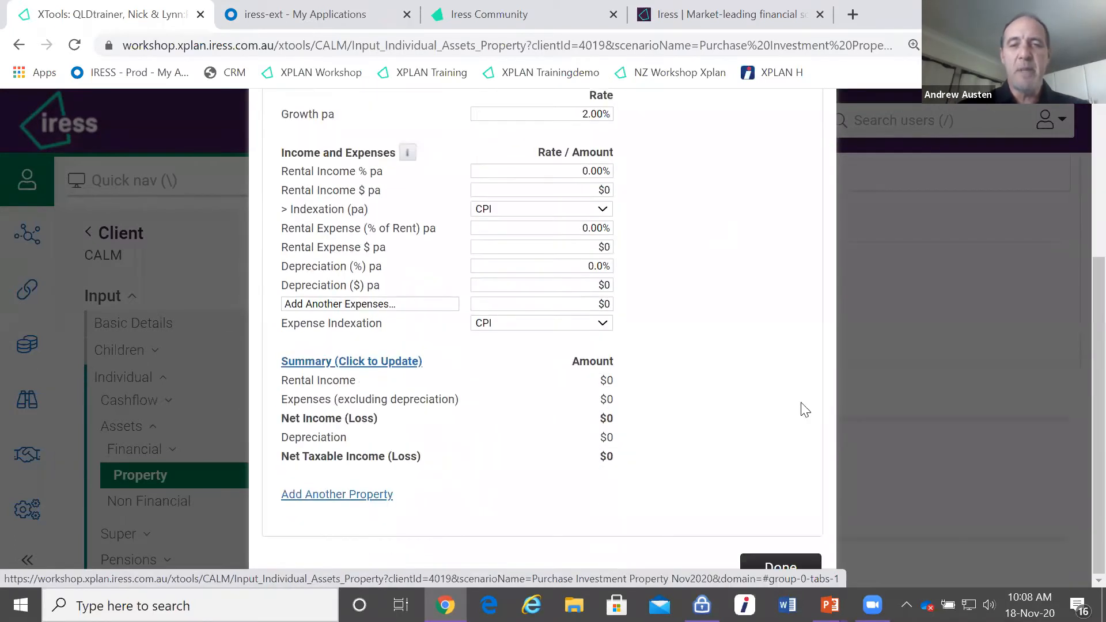
left_click(794, 566)
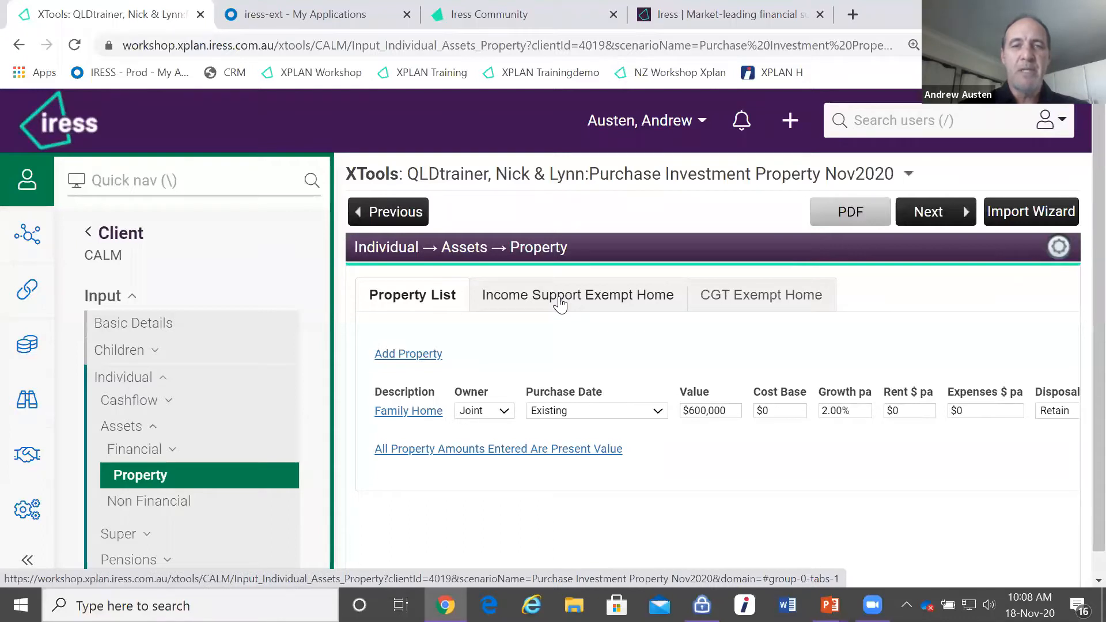
Step: Review the Income Support and CGT exempt home assignments with their help notes, and return to the property list
left_click(591, 308)
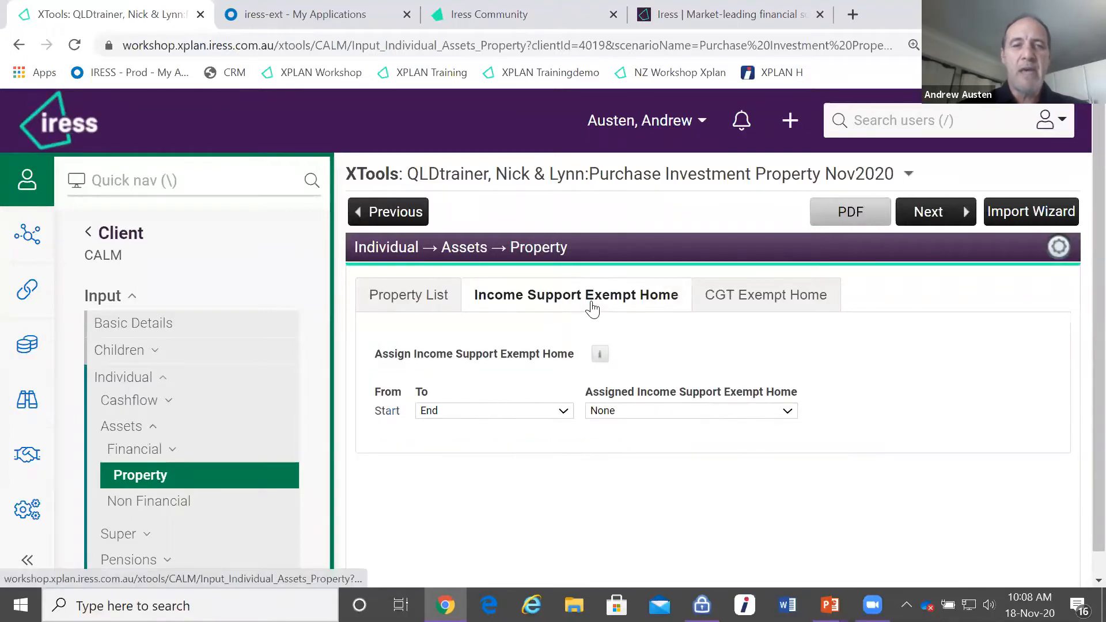
left_click(600, 354)
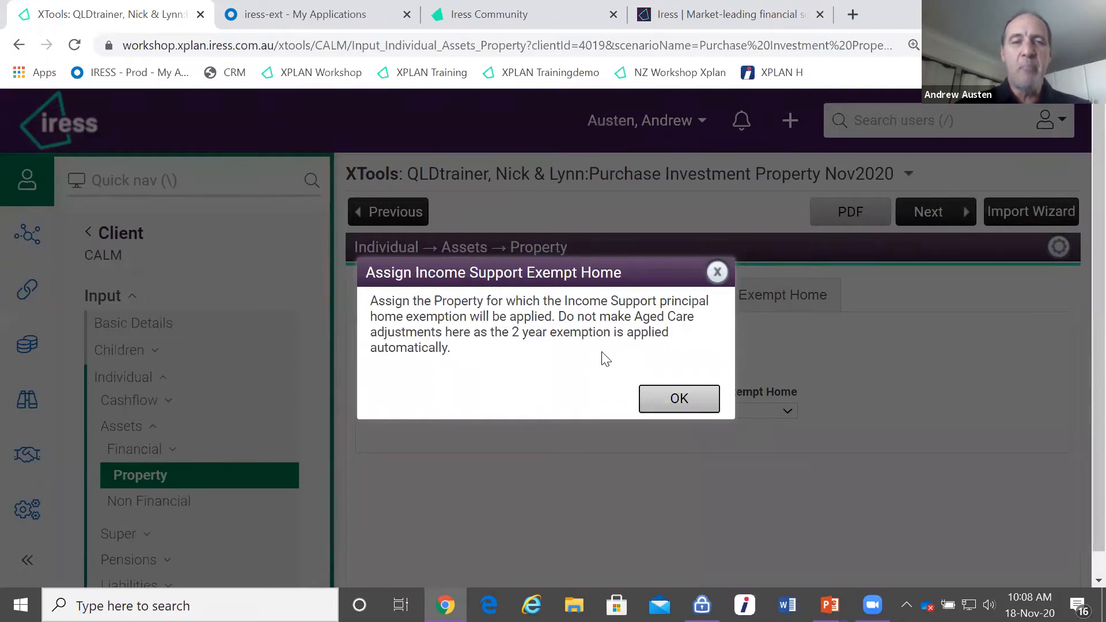
left_click(680, 398)
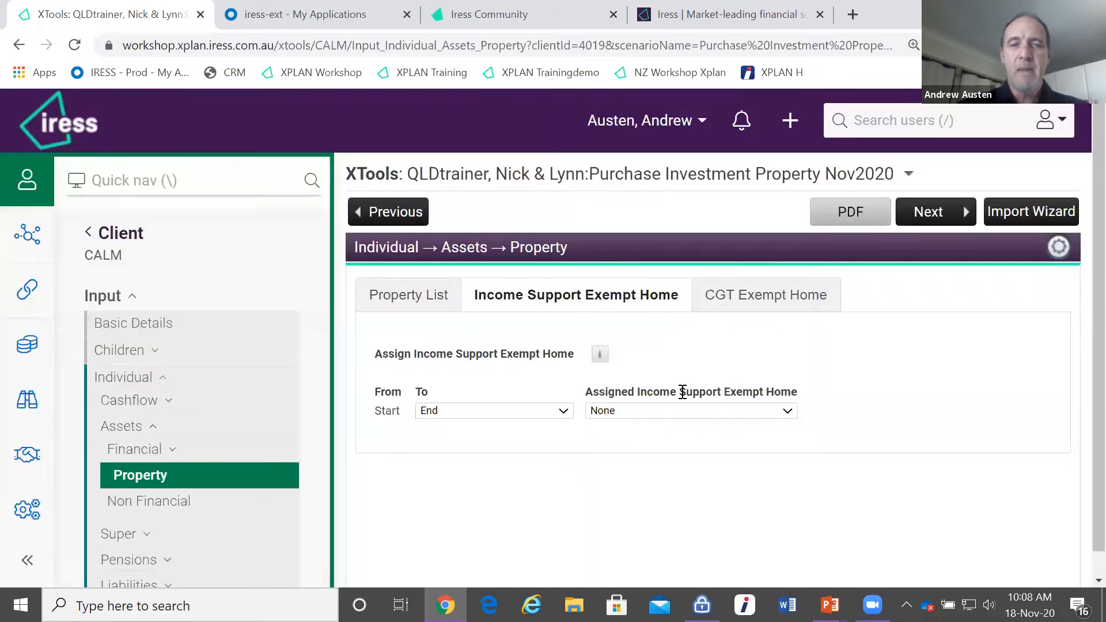
left_click(755, 302)
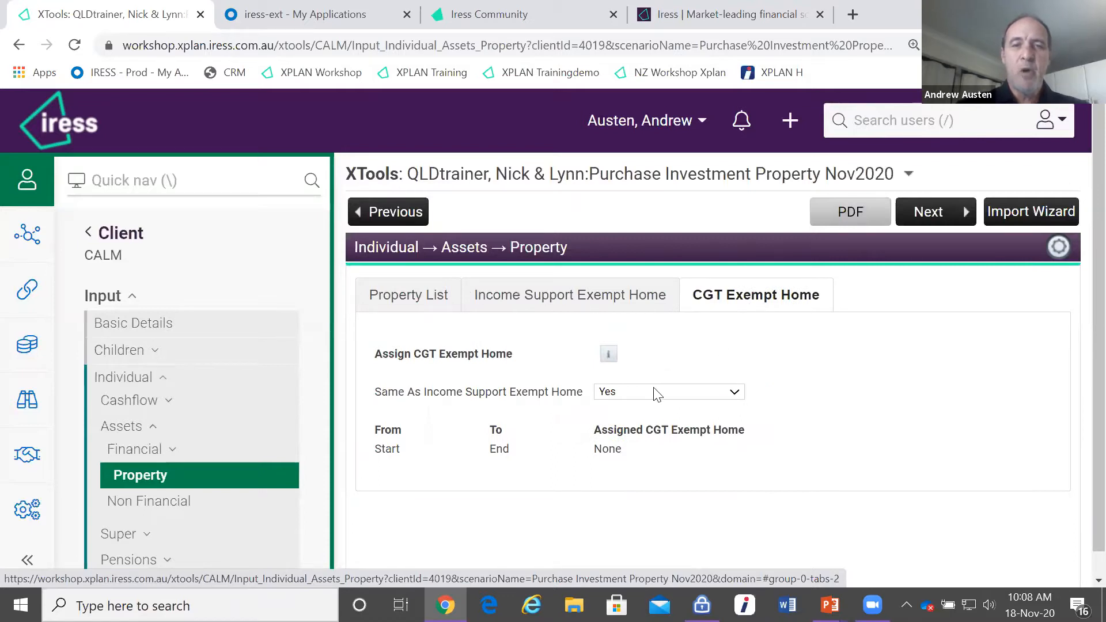
left_click(610, 357)
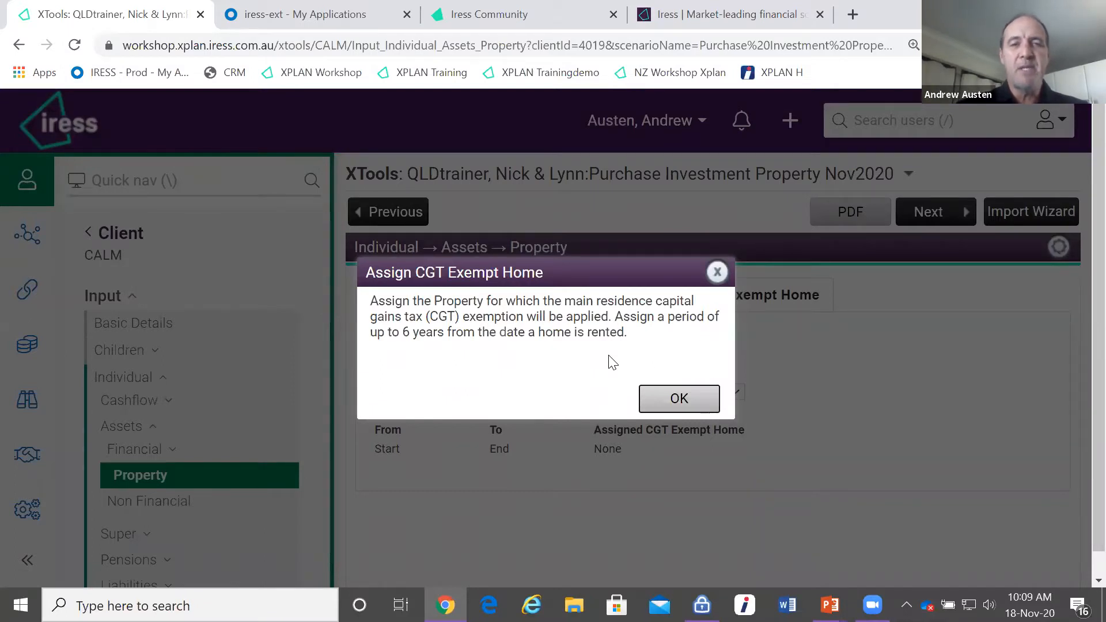
left_click(684, 400)
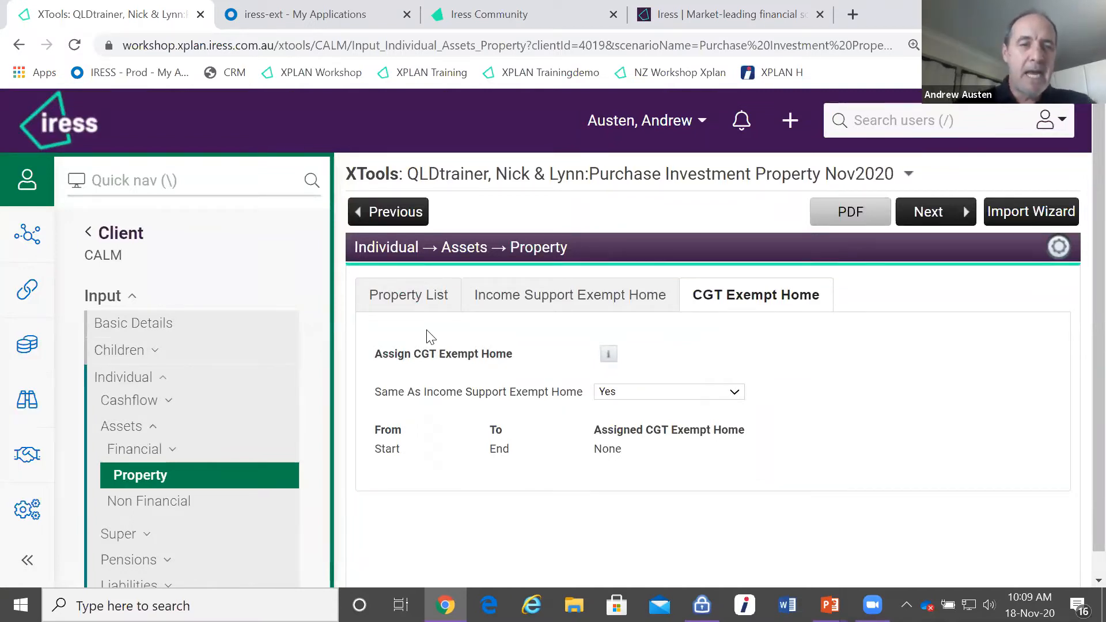
left_click(416, 297)
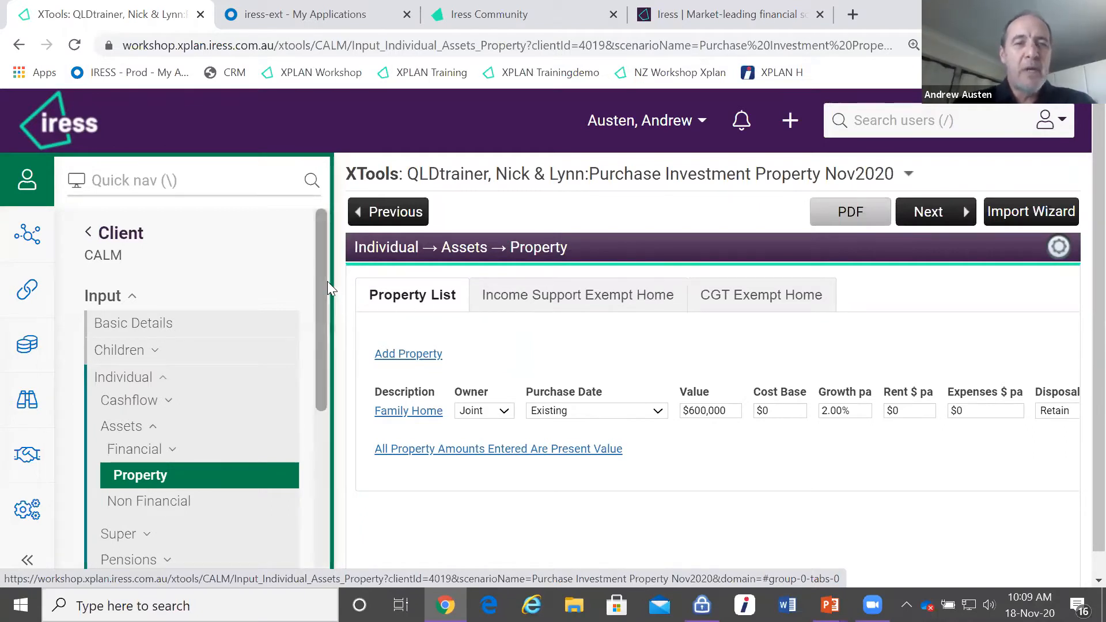
Step: Open the individual cashflow inputs for Aged Care Fees and set Include Aged Care Fees to Yes for the client
mouse_move(323, 283)
left_mouse_down()
mouse_move(326, 354)
mouse_move(329, 300)
left_mouse_up()
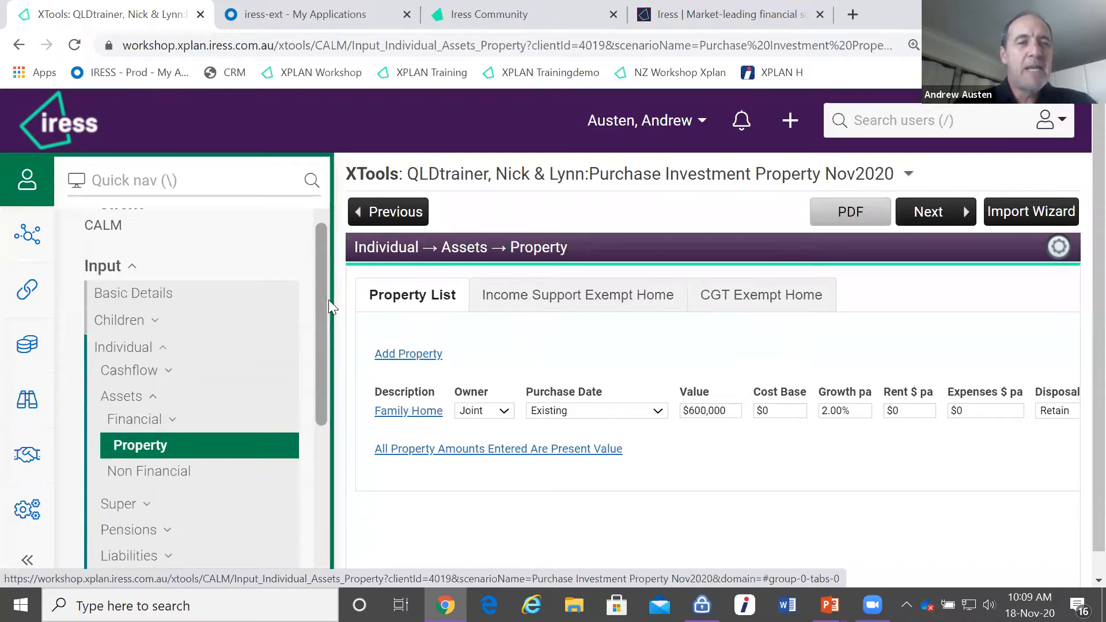
left_click(145, 373)
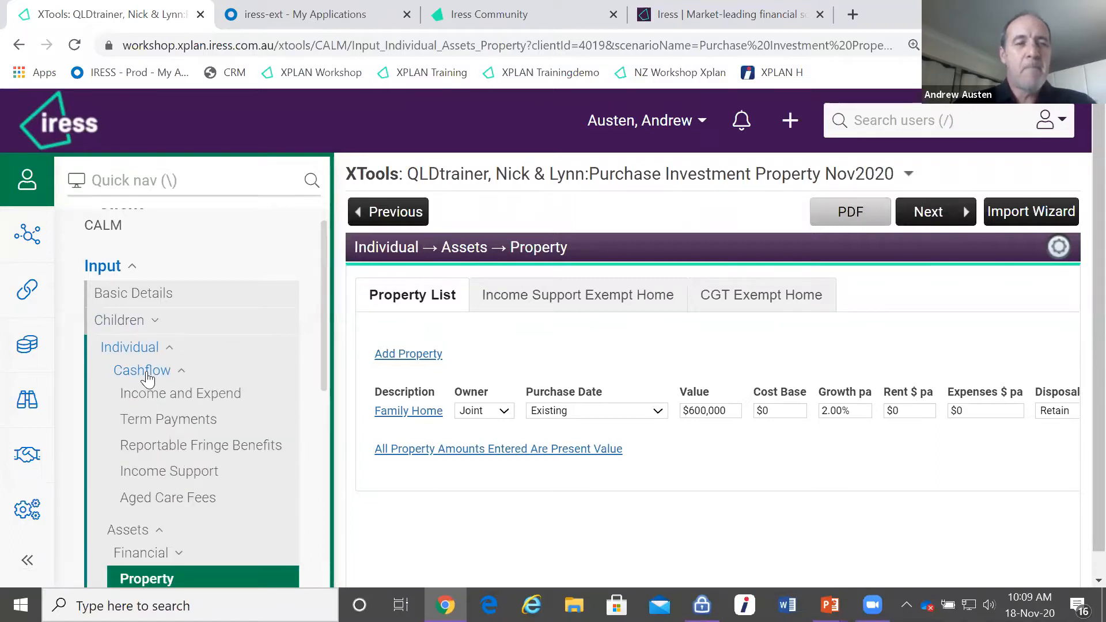
left_click(214, 499)
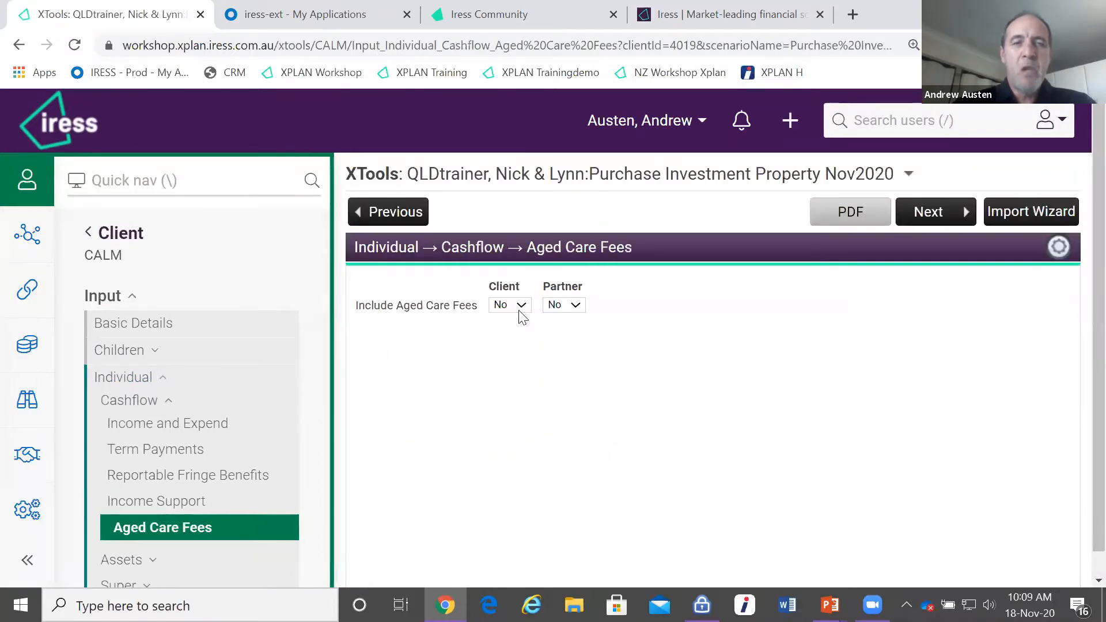
left_click(520, 306)
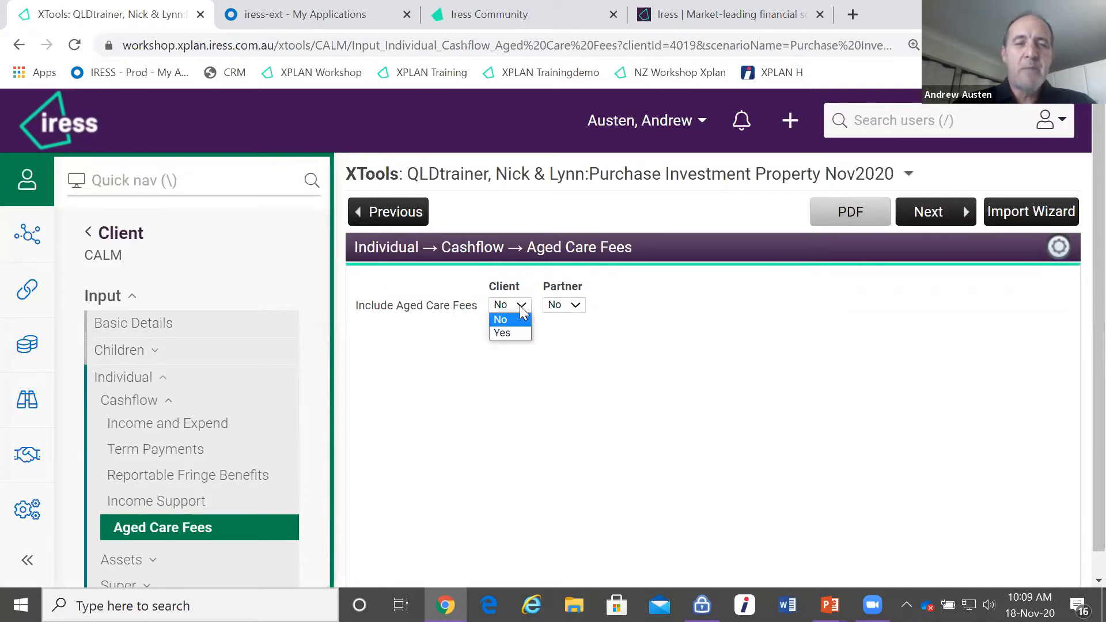
left_click(502, 333)
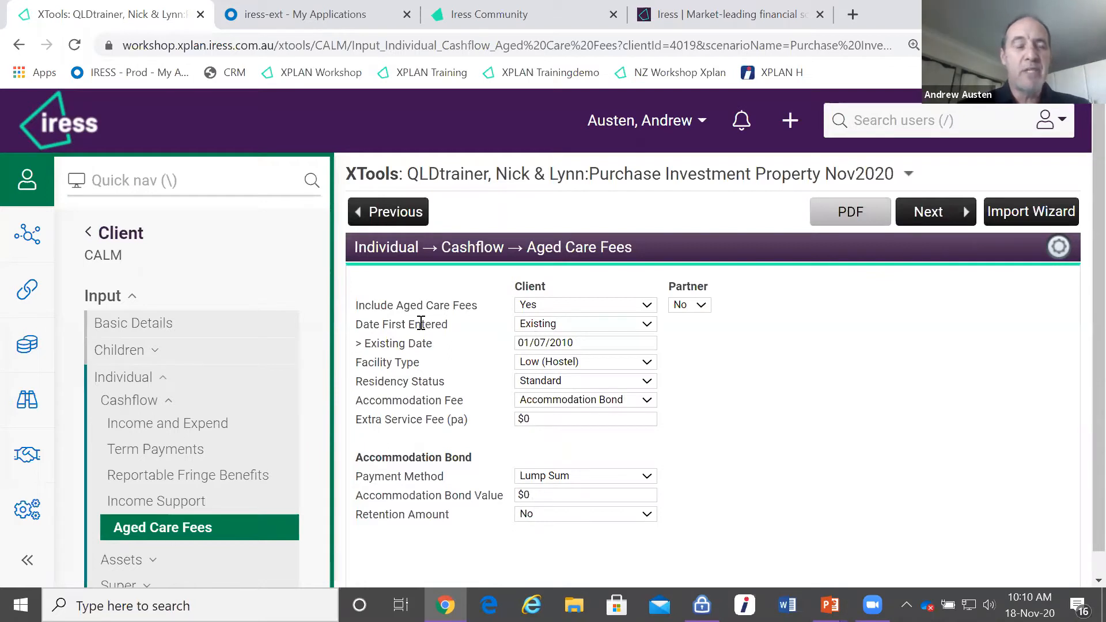
Step: Set the client's Date First Entered to 01 Jul 21 and review the Entry Fee and Ongoing Care Fees settings
left_click(539, 330)
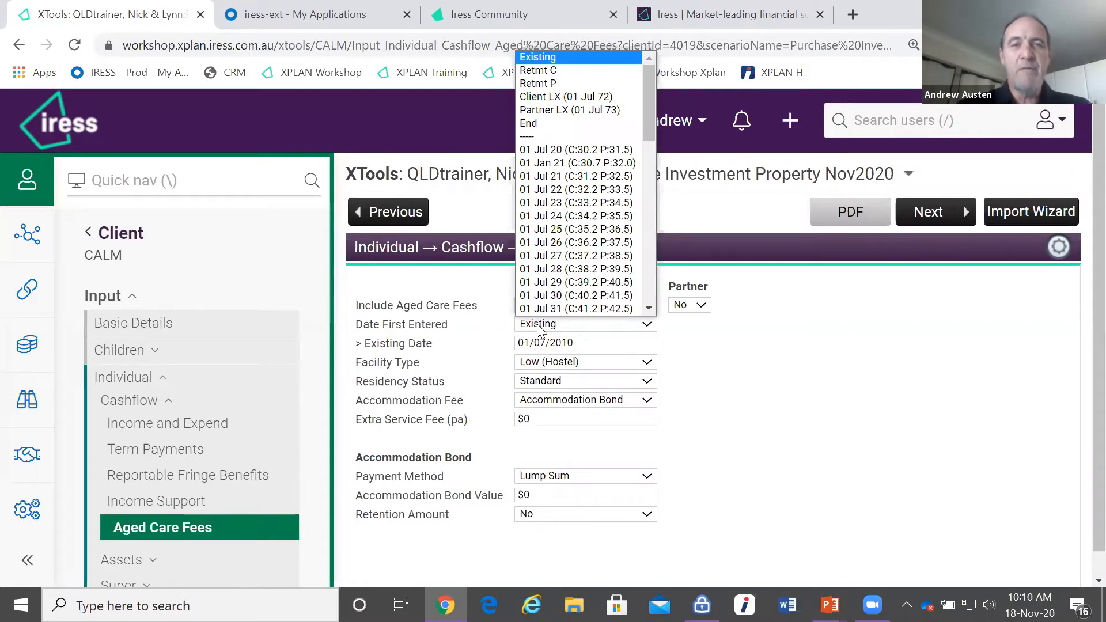
left_click(572, 176)
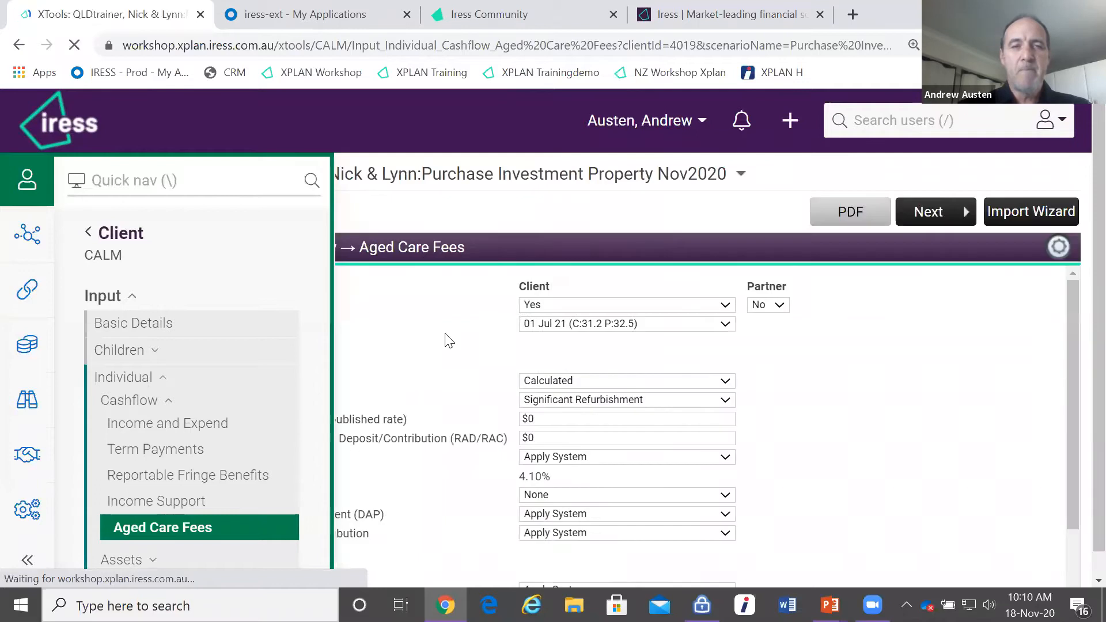
mouse_move(1079, 383)
left_mouse_down()
mouse_move(1082, 469)
mouse_move(1080, 374)
left_mouse_up()
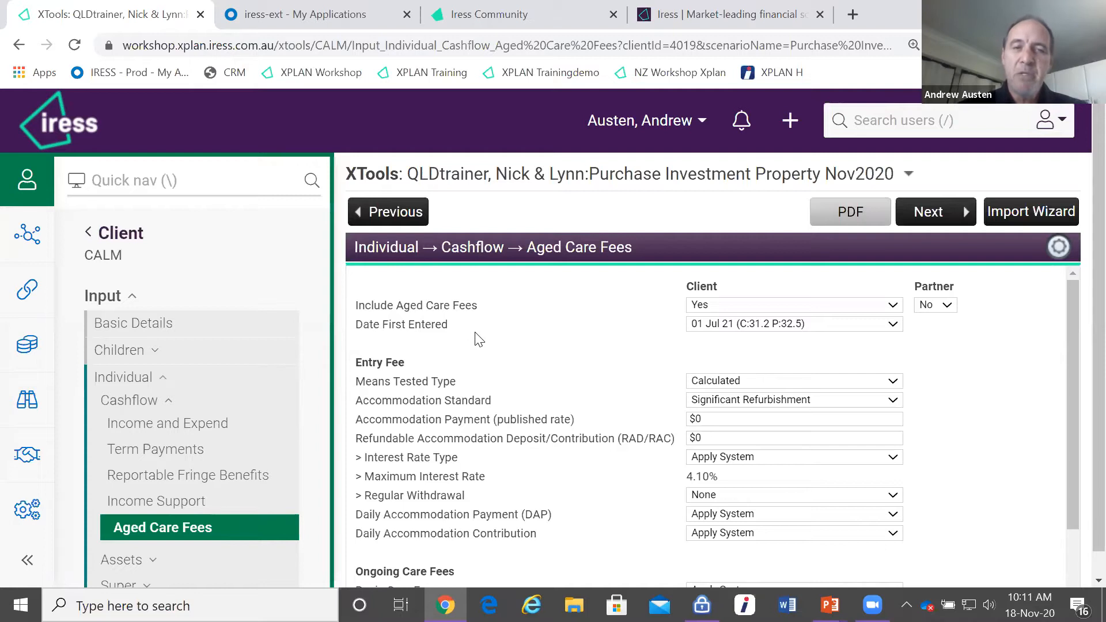
scroll(508, 353, "down", 3)
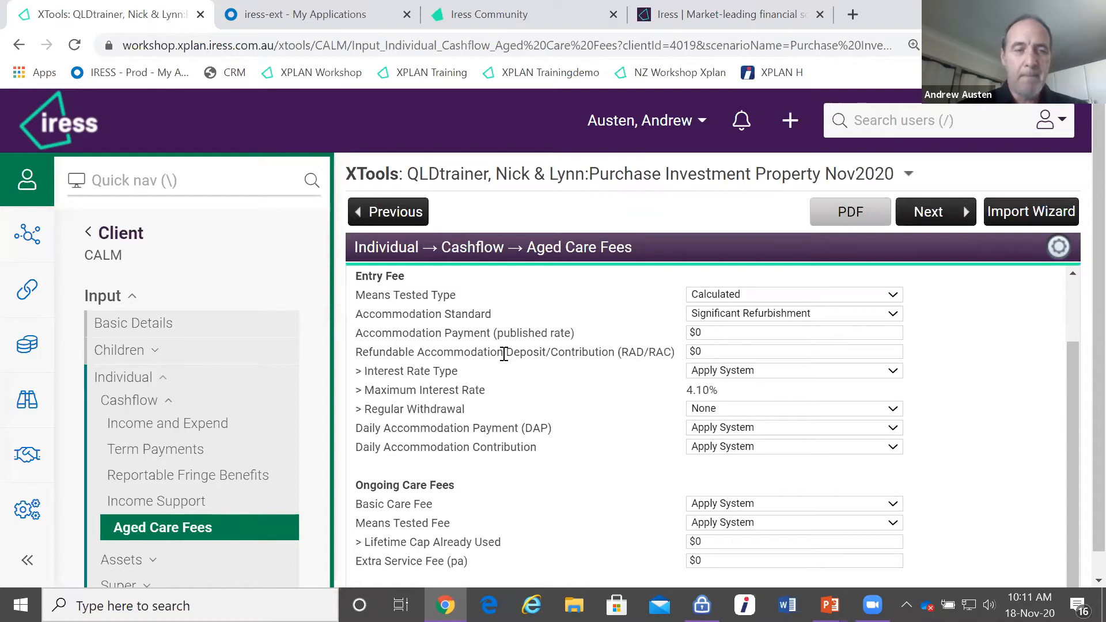
scroll(504, 354, "down", 1)
scroll(504, 354, "up", 2)
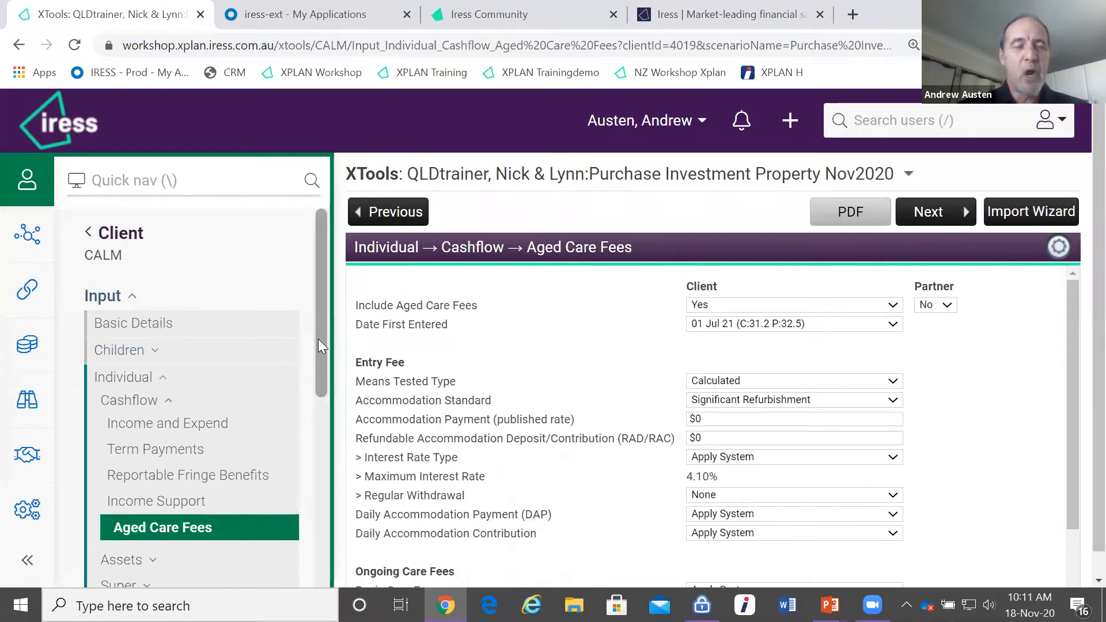
Step: In the Super Key Info, set Defined Benefit Fund to Include for the first client
left_click_drag(318, 339, 324, 457)
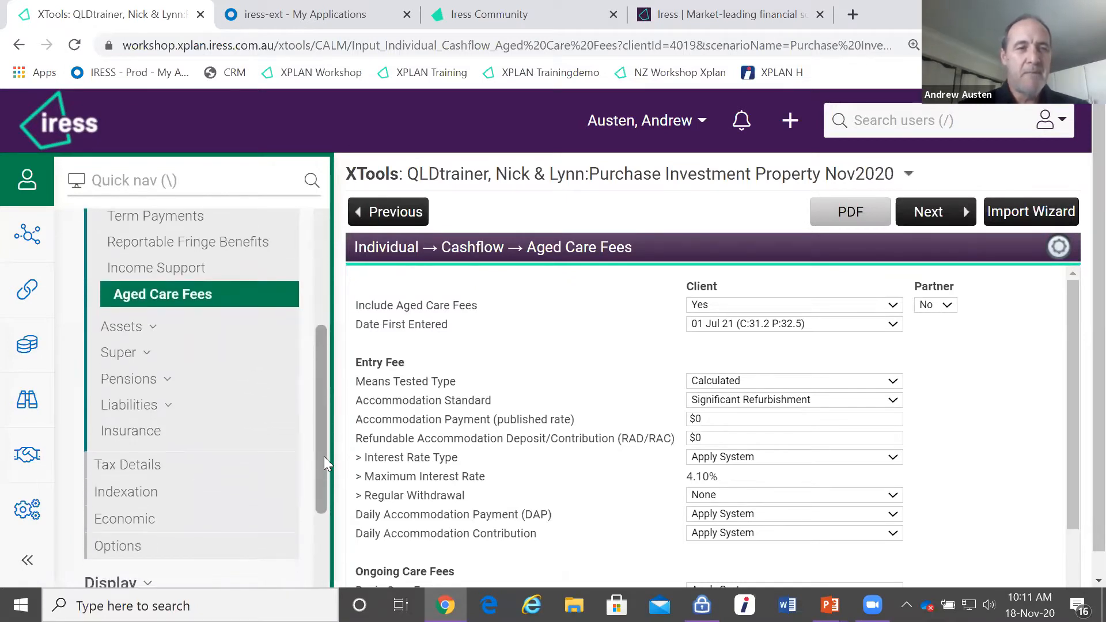
left_click(140, 358)
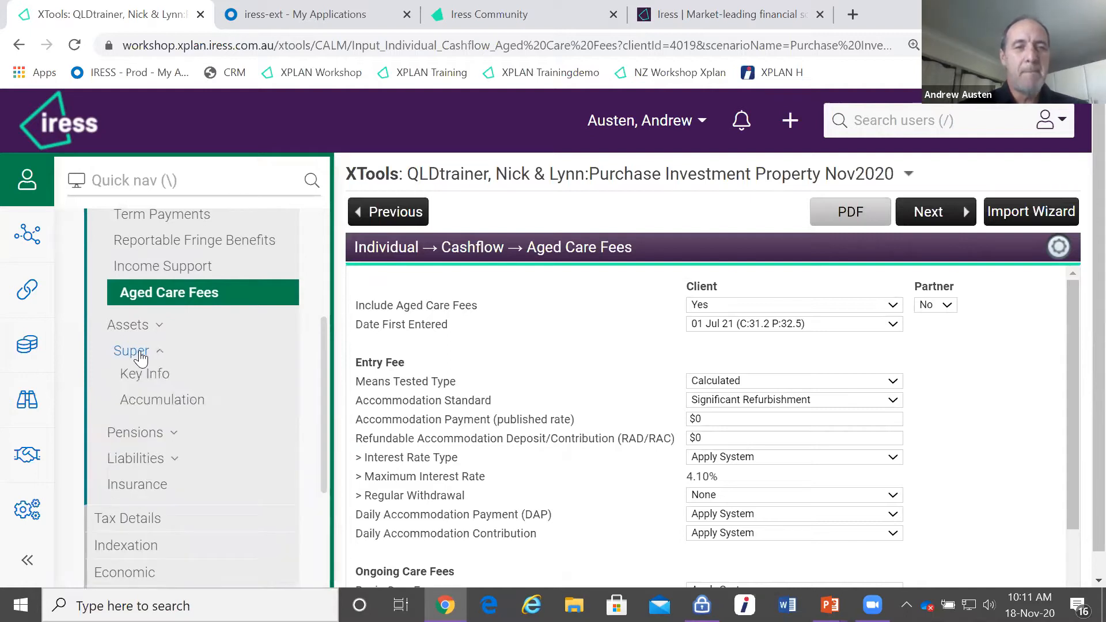
left_click(150, 376)
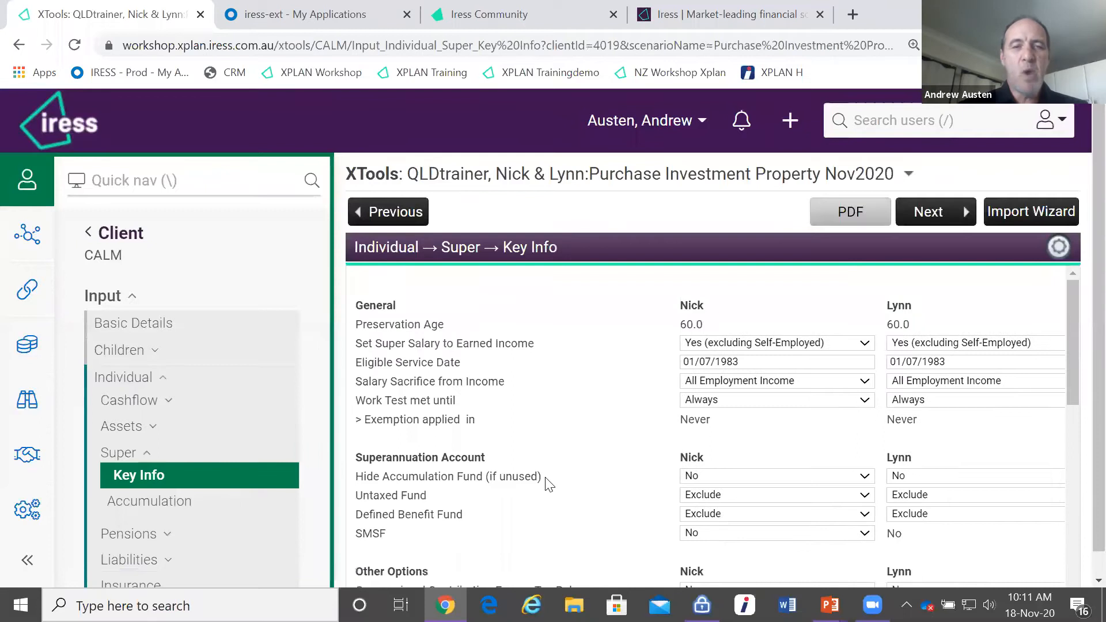
scroll(544, 482, "down", 2)
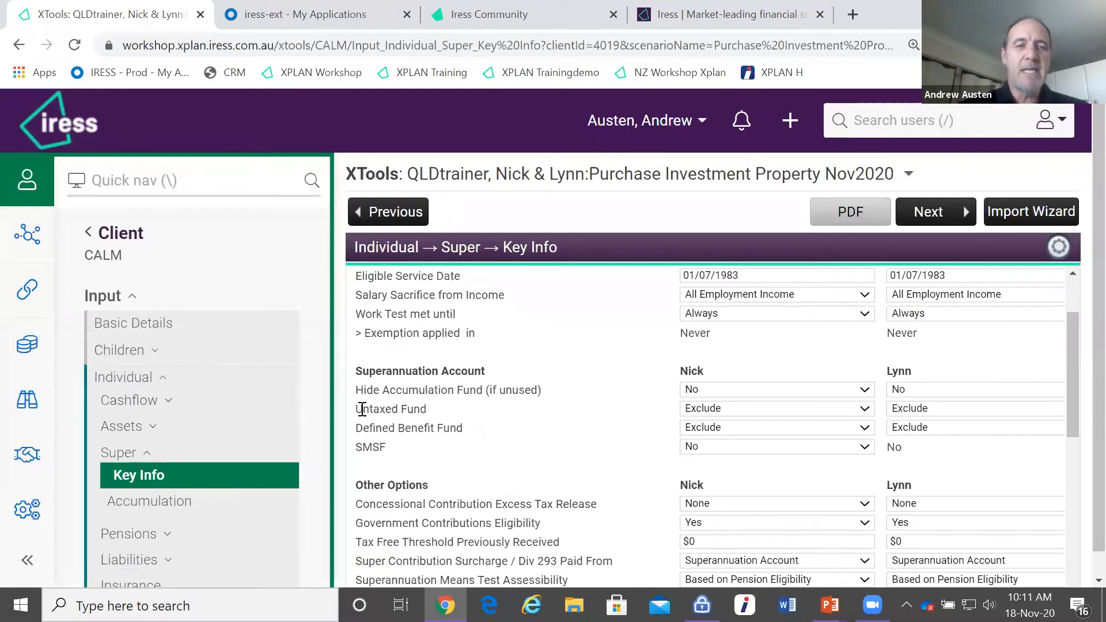
left_click_drag(361, 409, 429, 415)
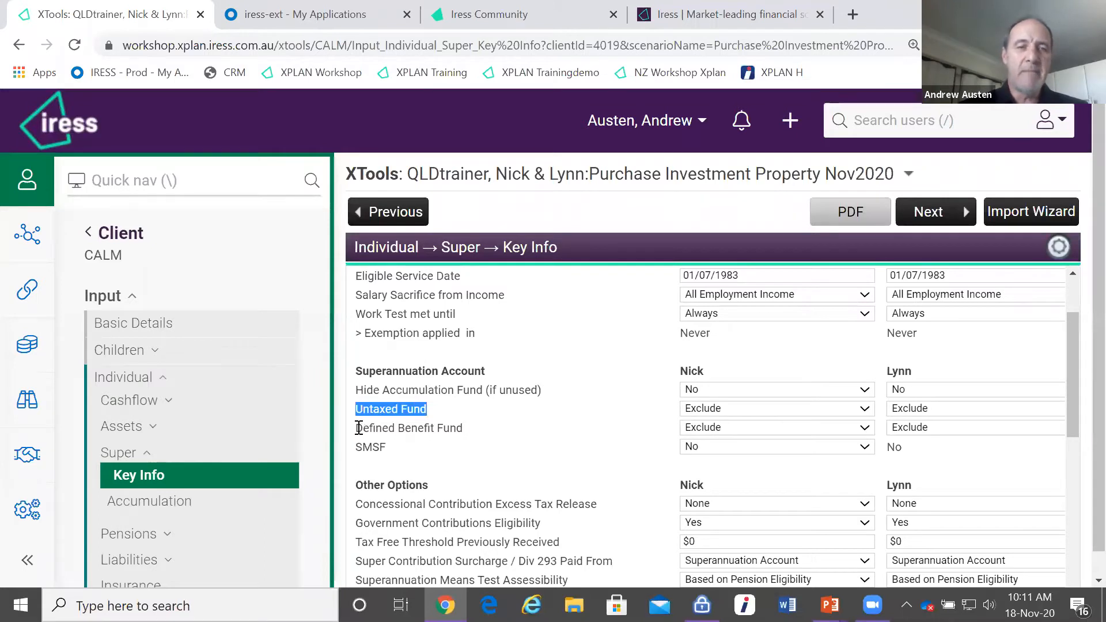
left_click_drag(358, 427, 463, 438)
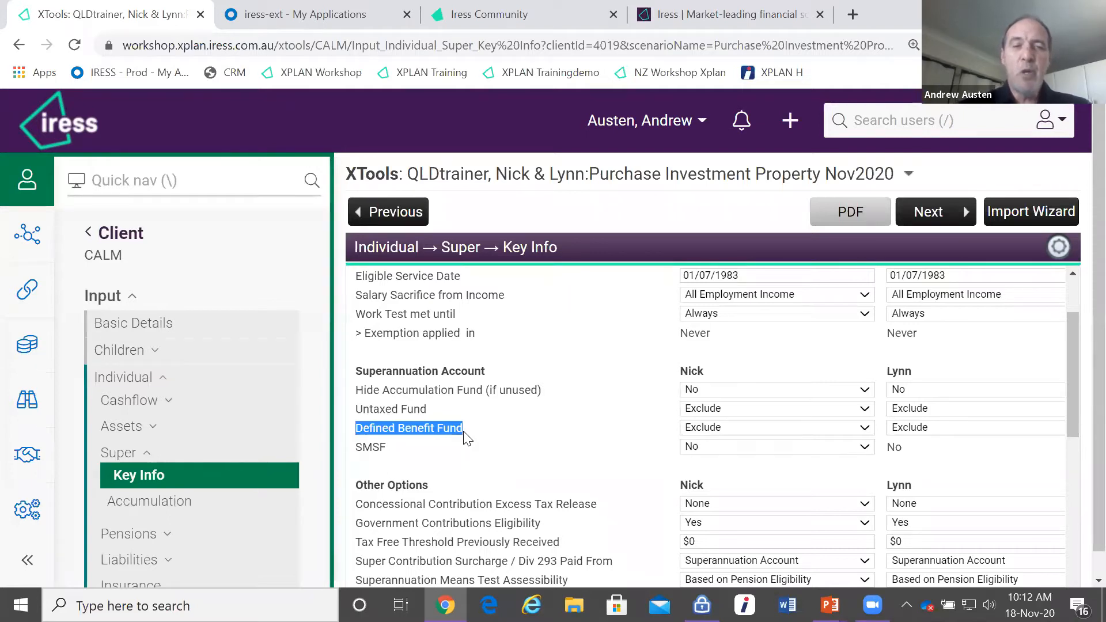
left_click(466, 438)
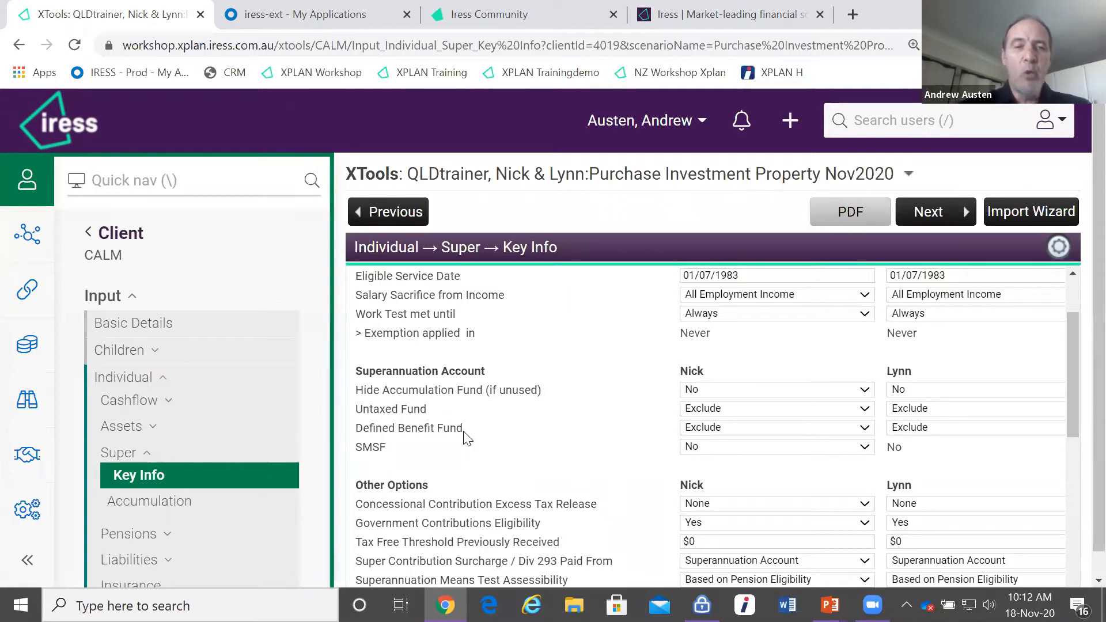
left_click(727, 435)
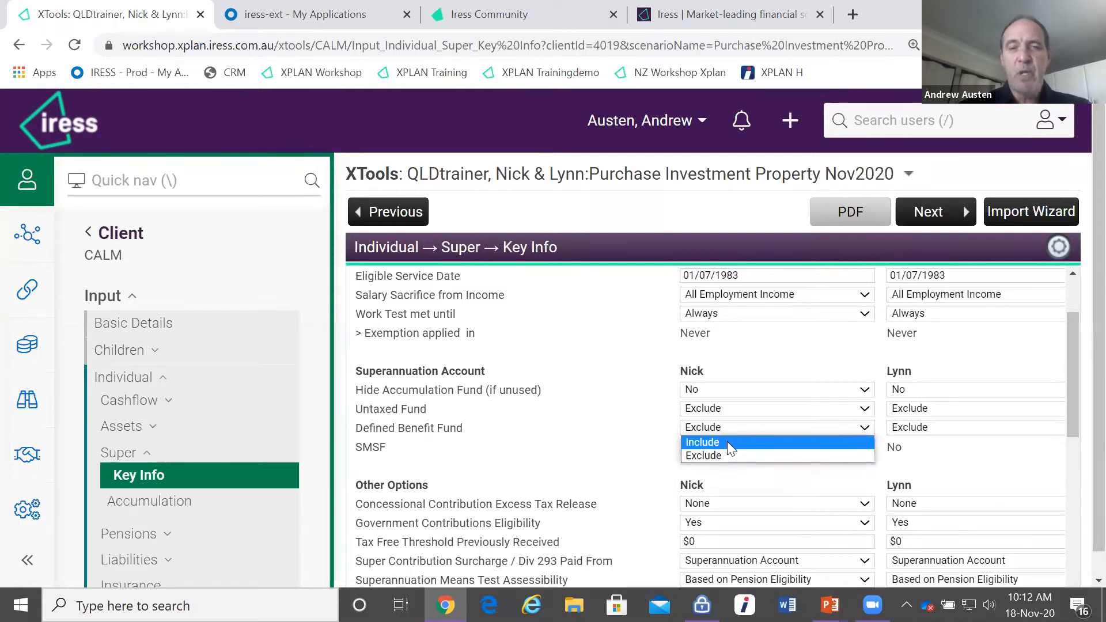
left_click(727, 442)
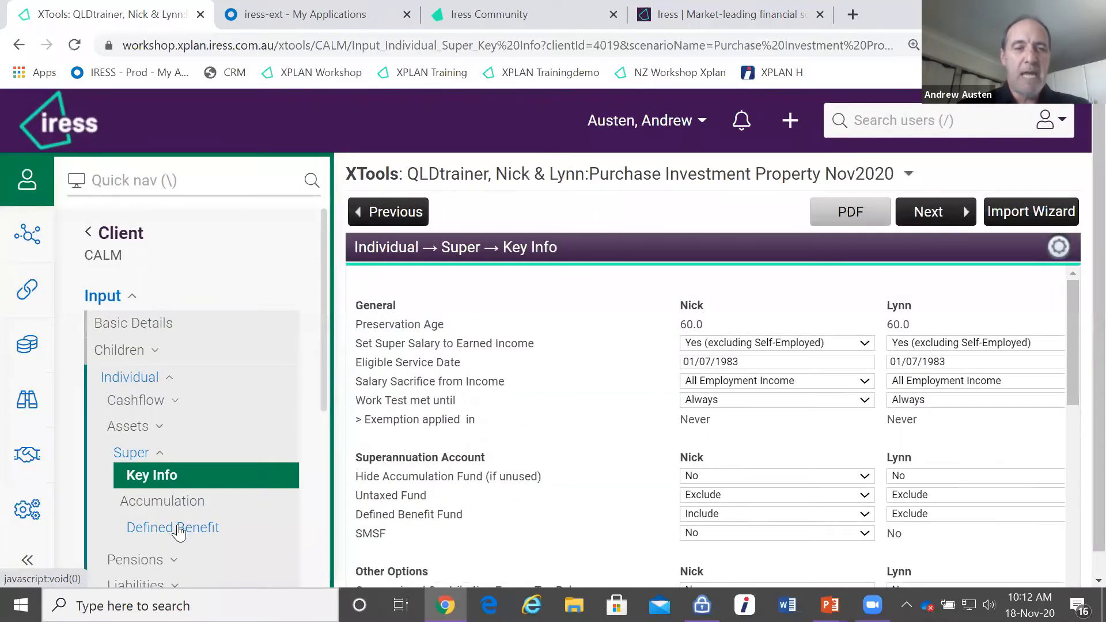
Step: Review the Defined Benefit inputs, including the benefit and calculation type options, accrued benefit components, contributions, early retirement discount and rollover settings
left_click(173, 528)
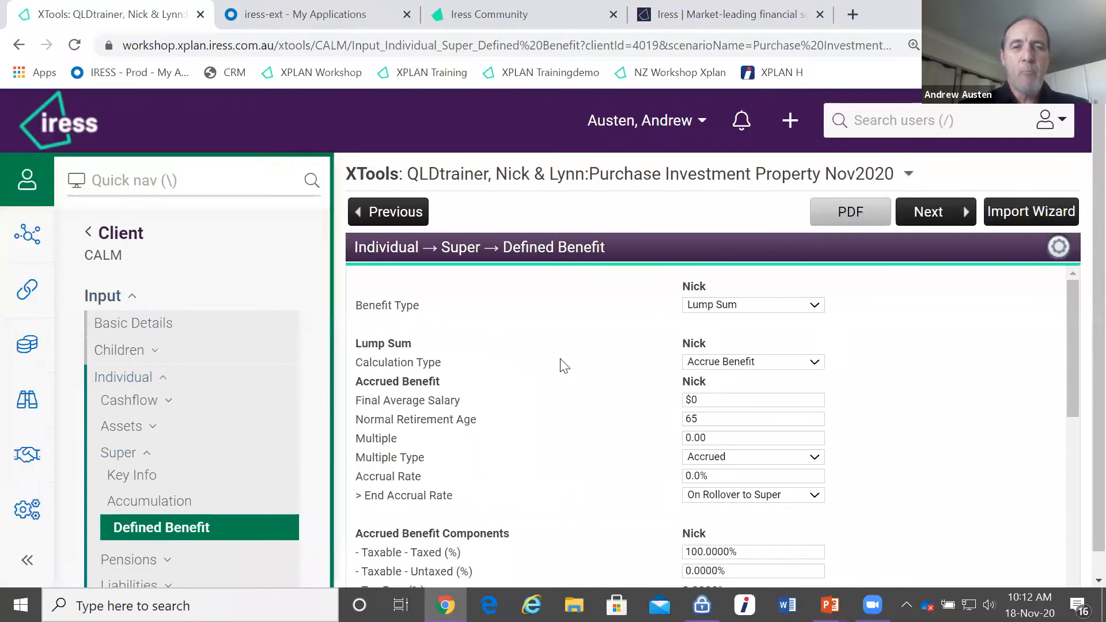
left_click(716, 310)
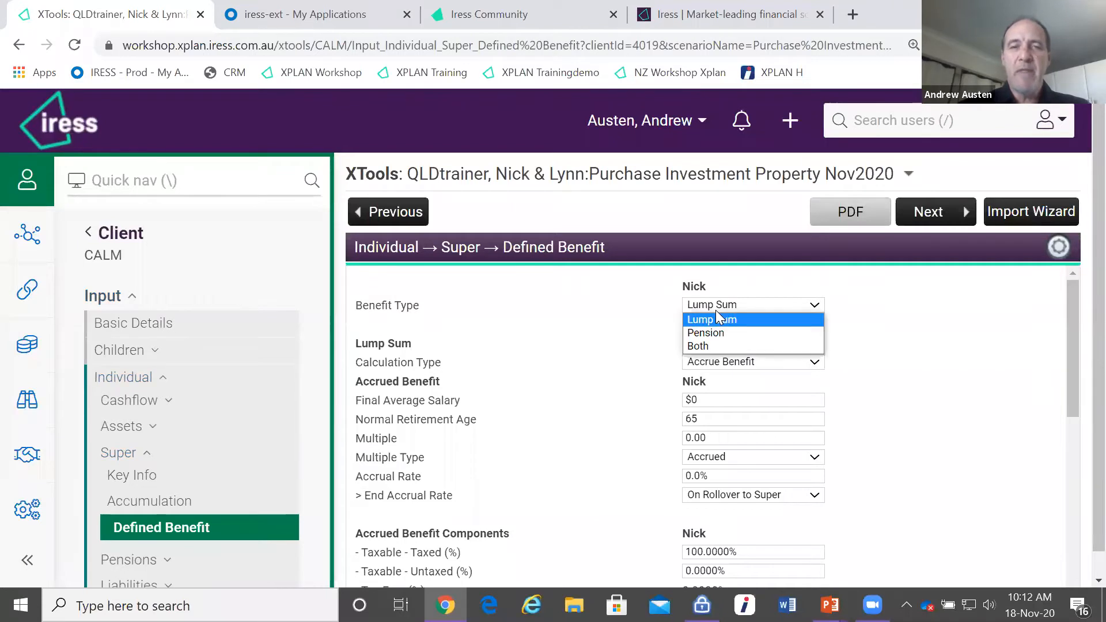
left_click(614, 311)
left_click(738, 363)
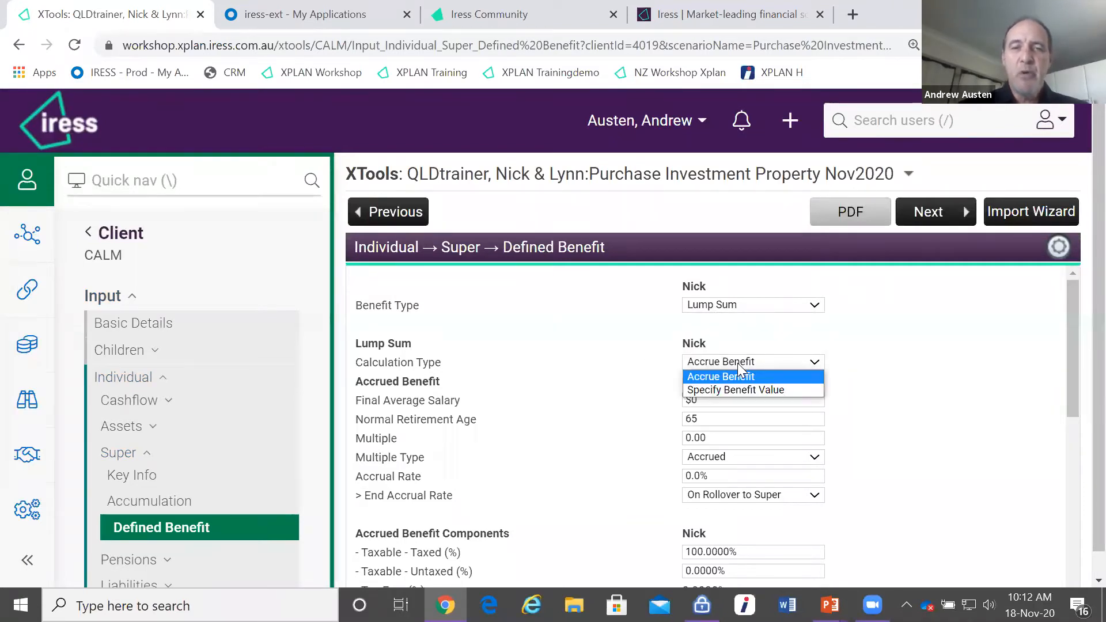
left_click(614, 363)
left_click_drag(1068, 377, 1074, 503)
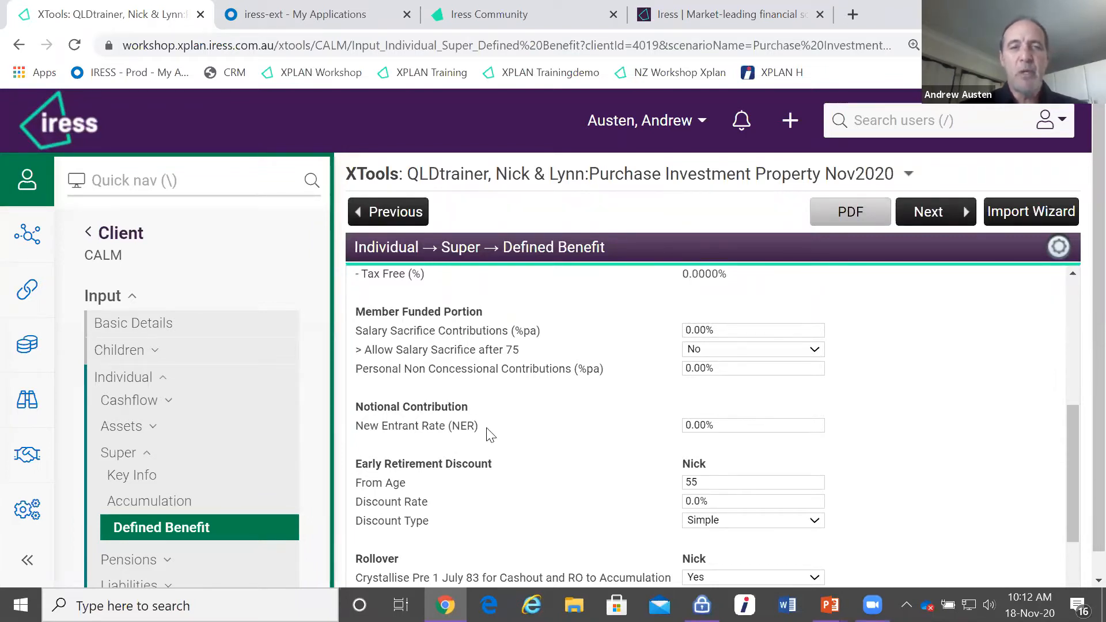
left_click_drag(1074, 493, 1076, 562)
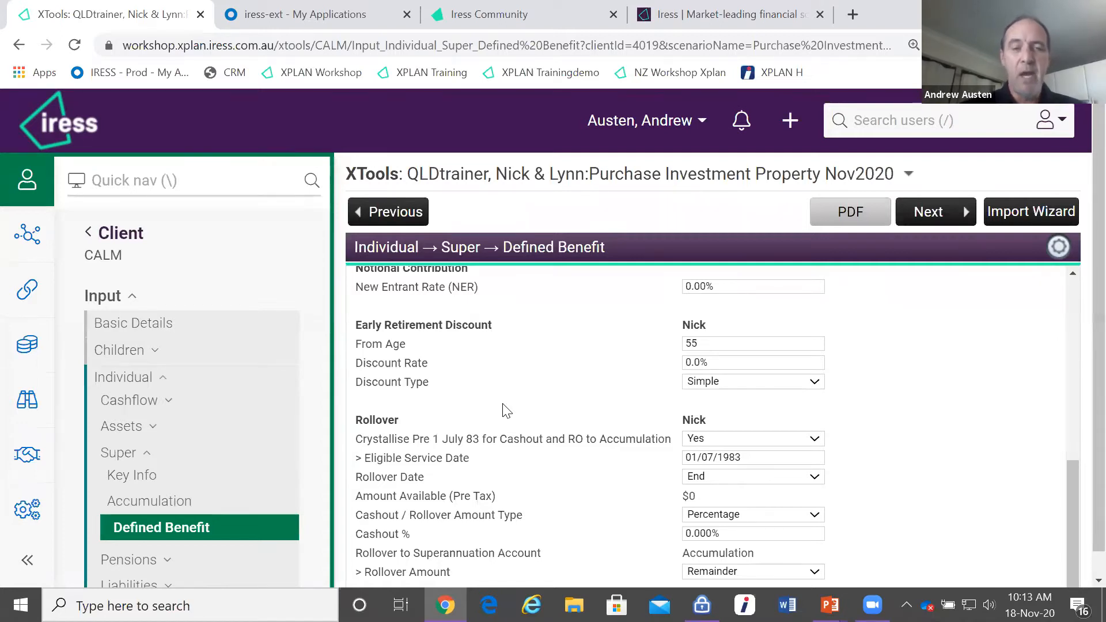
scroll(503, 404, "down", 1)
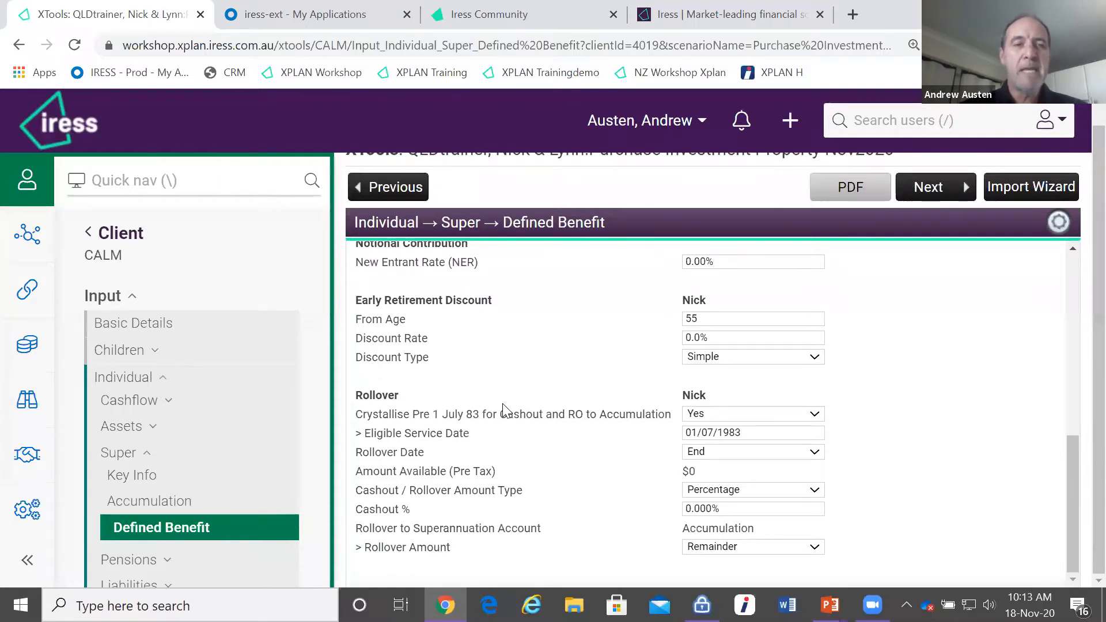
scroll(503, 403, "up", 3)
scroll(502, 411, "up", 5)
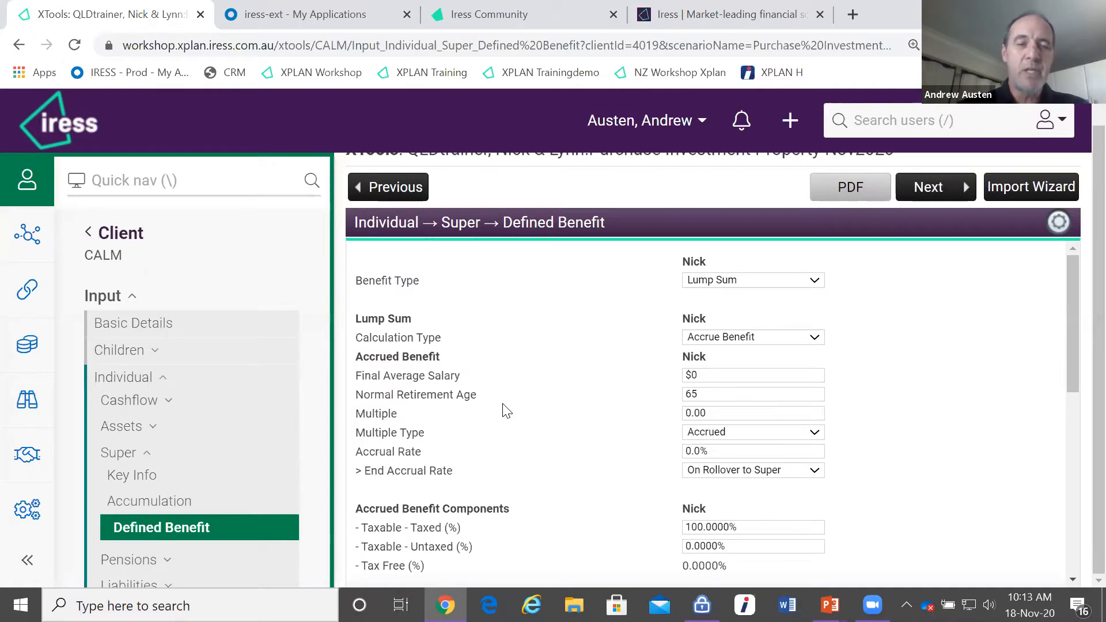
scroll(507, 411, "up", 1)
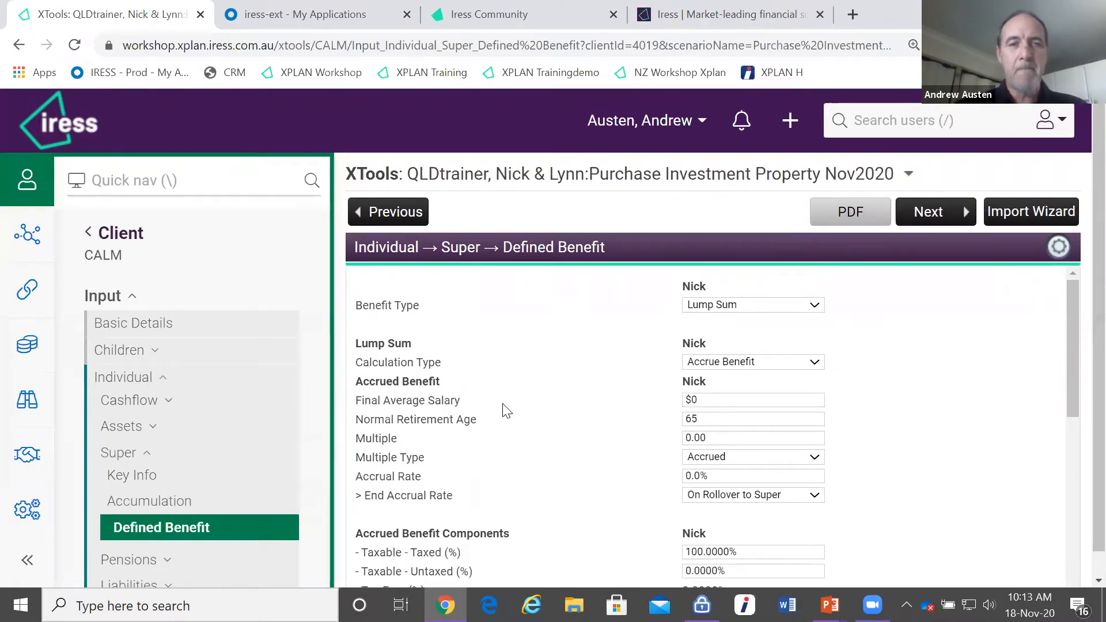
key("alt+Escape")
key("alt+Escape")
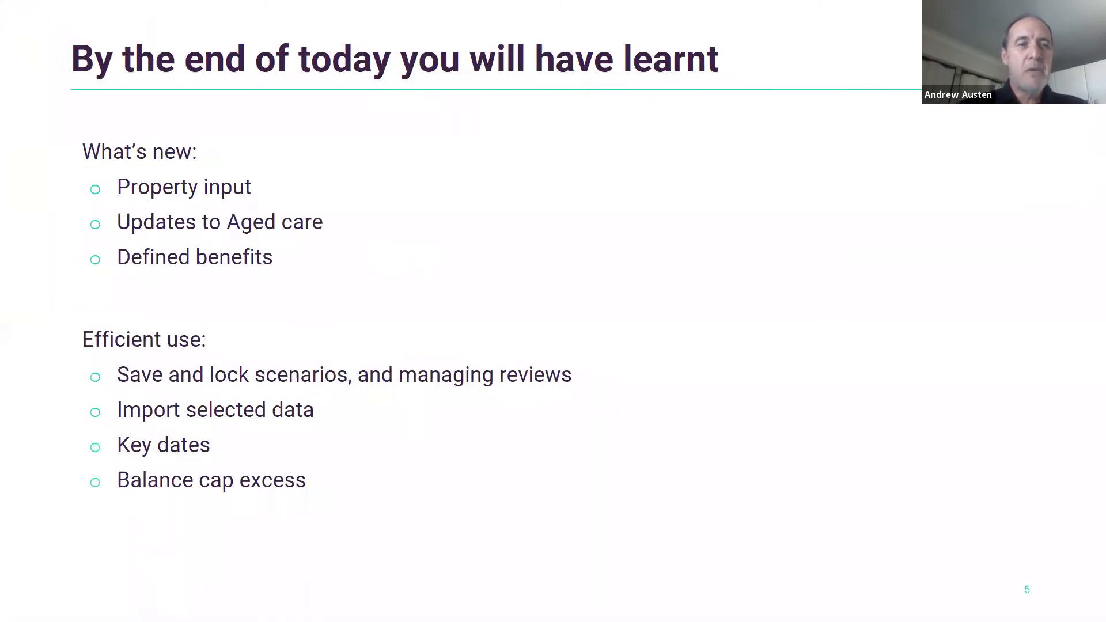
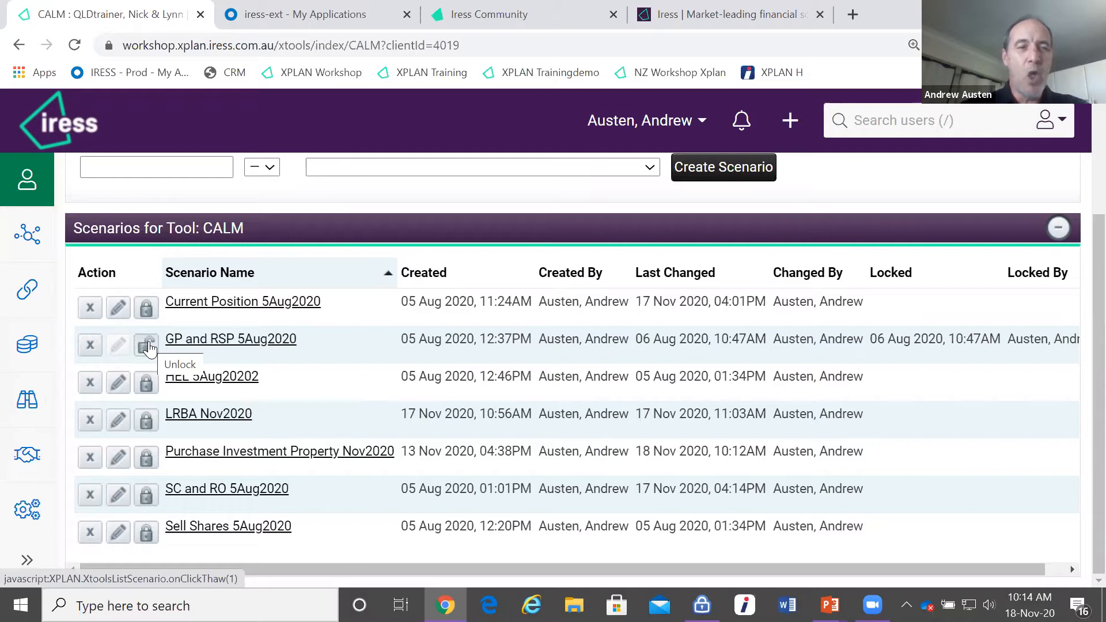
left_click(151, 346)
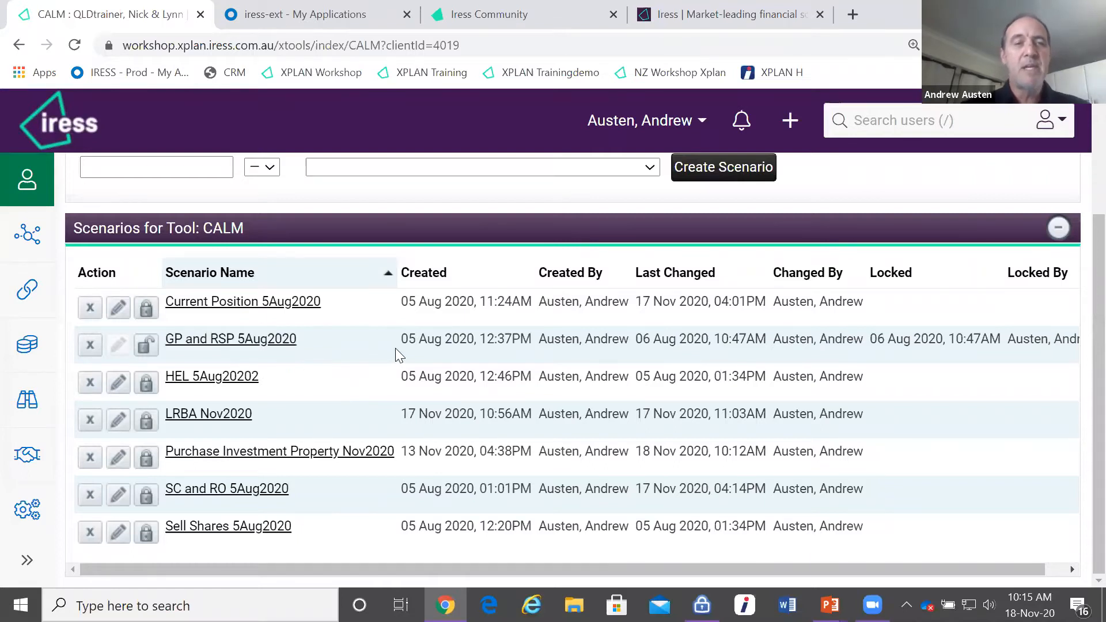
Step: Enter Review Nov2020 as the scenario name for a new CALM scenario
scroll(396, 351, "up", 3)
left_click(154, 315)
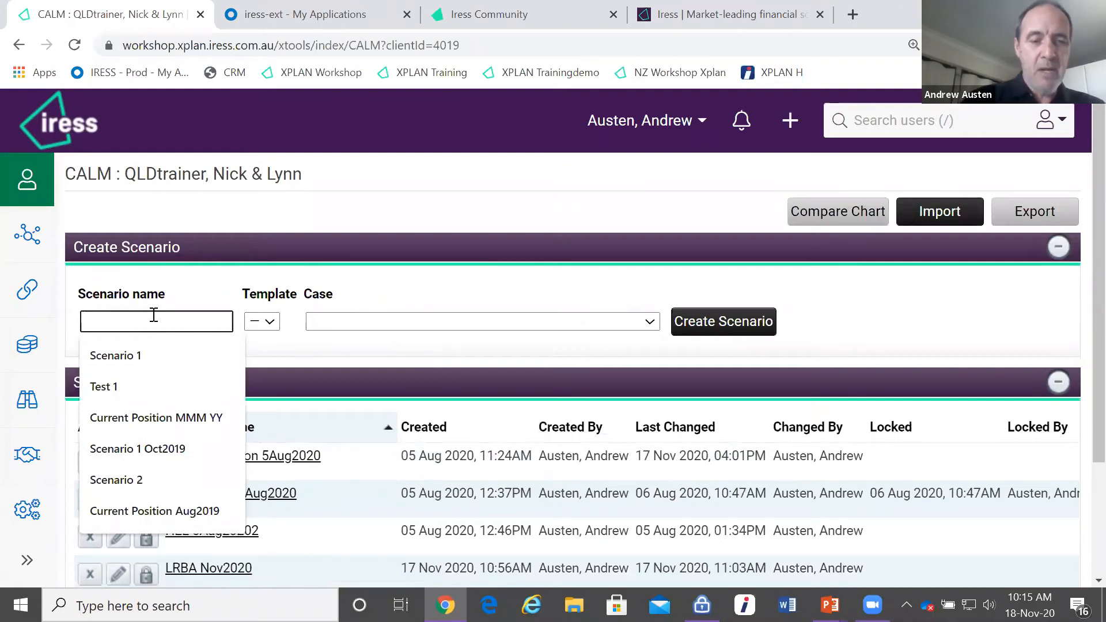
type("Rev")
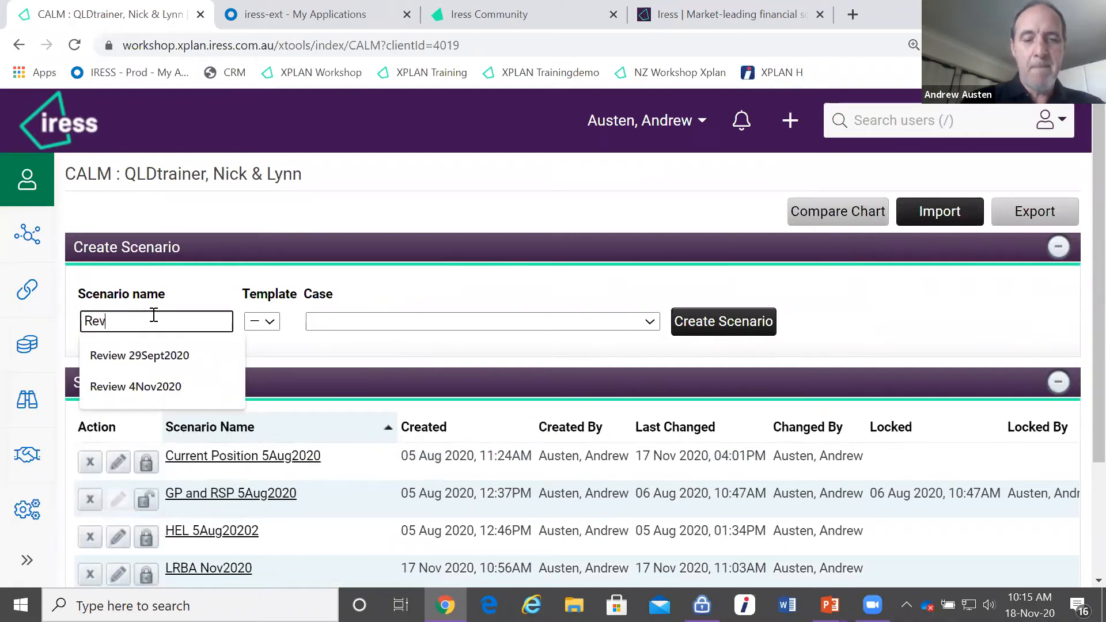
type("iew")
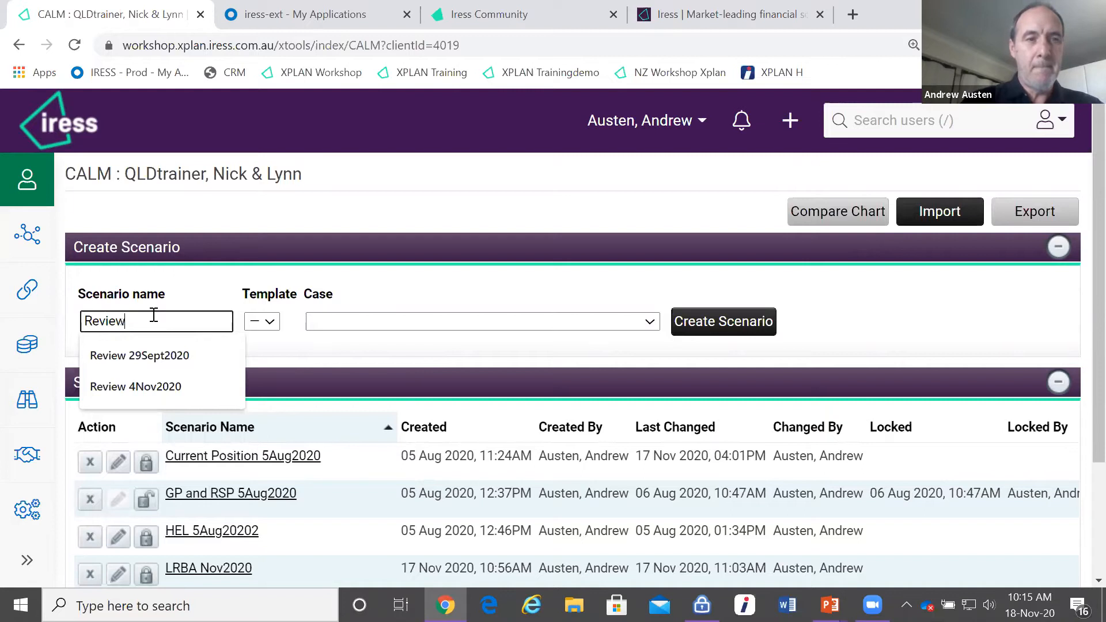
type(" Nov2020")
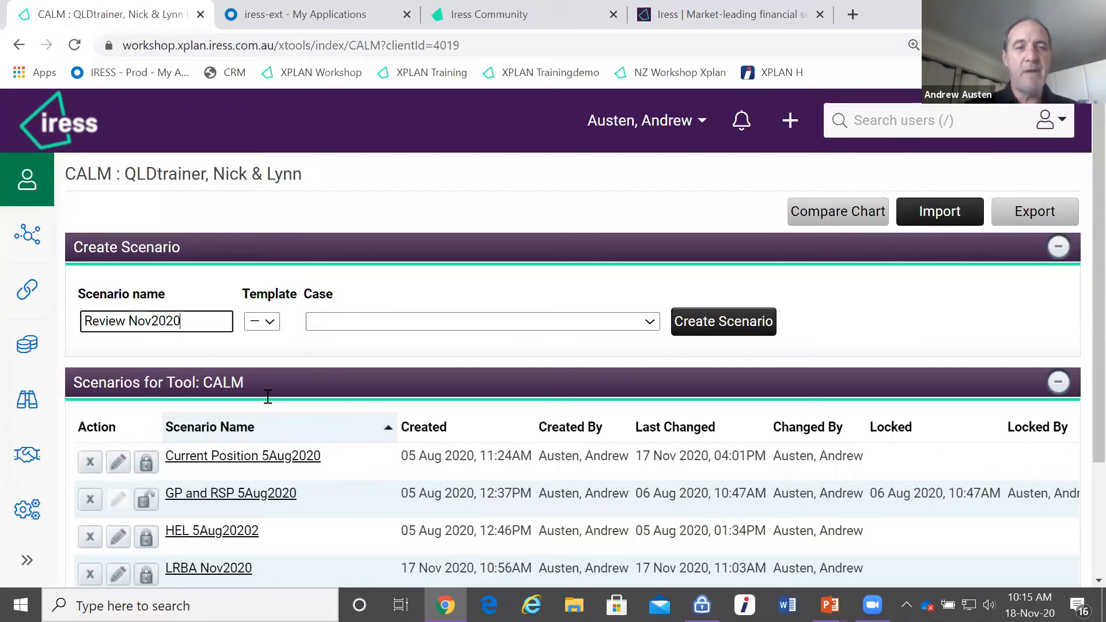
scroll(370, 391, "down", 1)
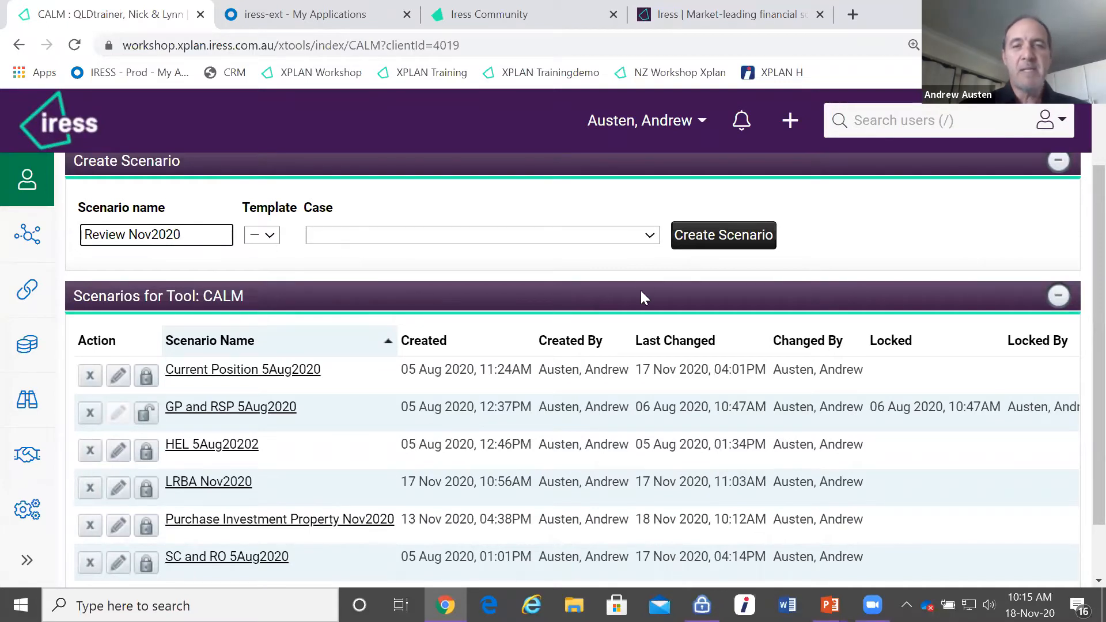
Step: Create the Review Nov2020 scenario and keep Client Focus as the asset import location in its CALM input options
left_click(708, 240)
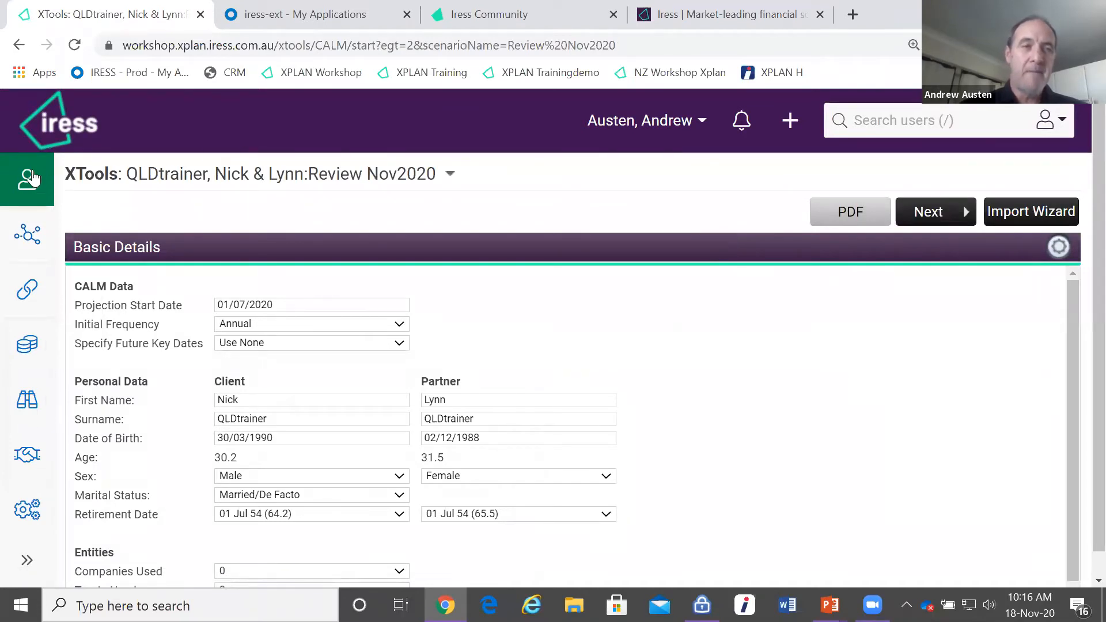
left_click(24, 190)
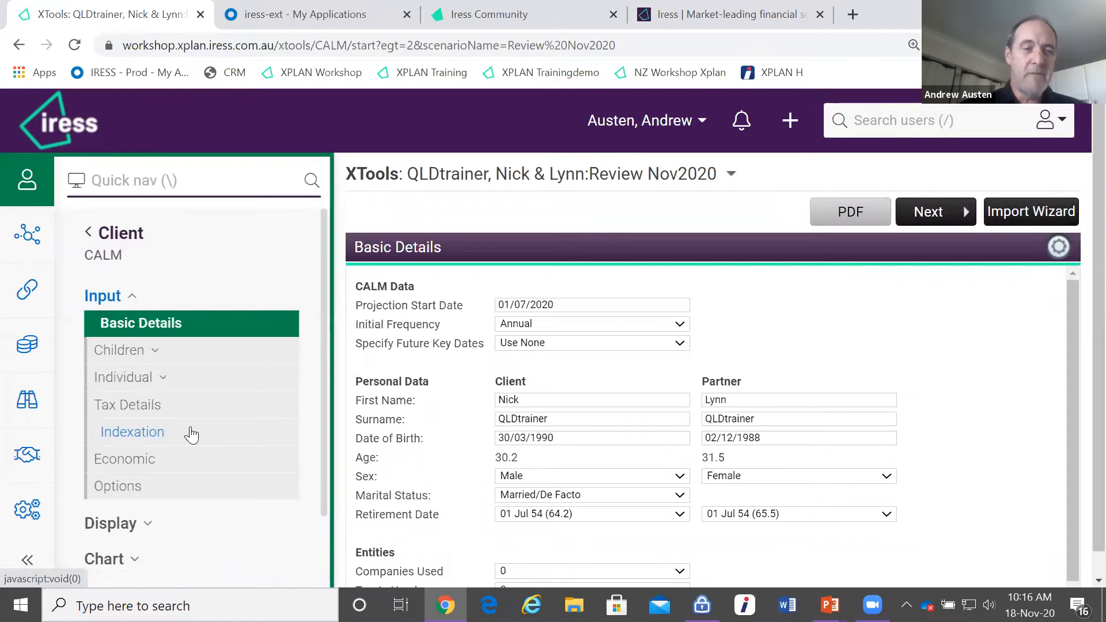
left_click(127, 489)
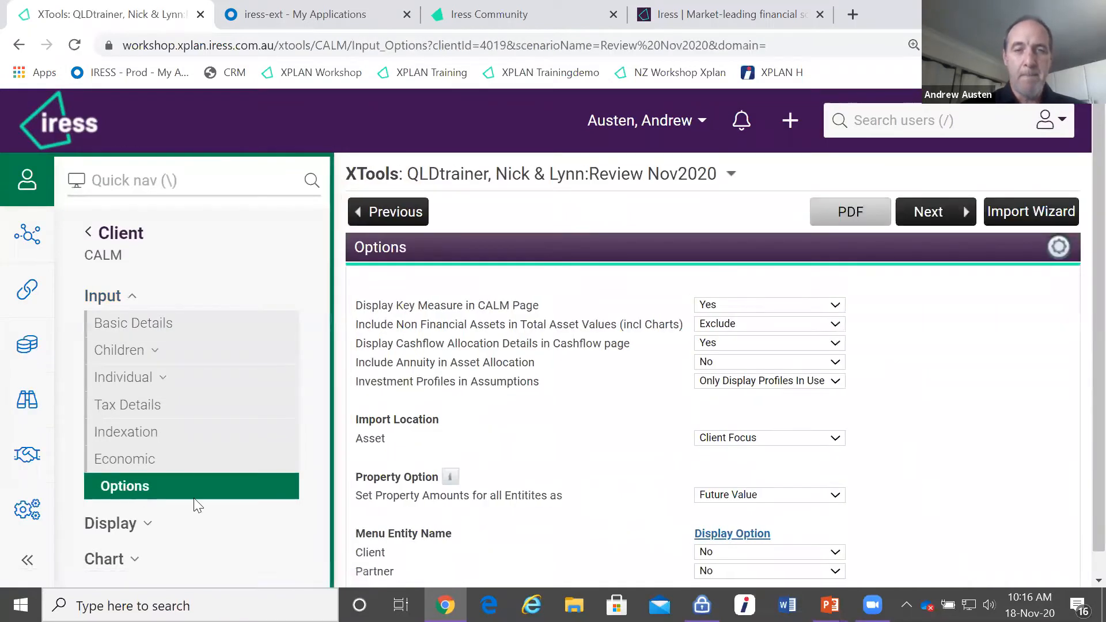
scroll(424, 470, "down", 1)
left_click_drag(360, 396, 460, 402)
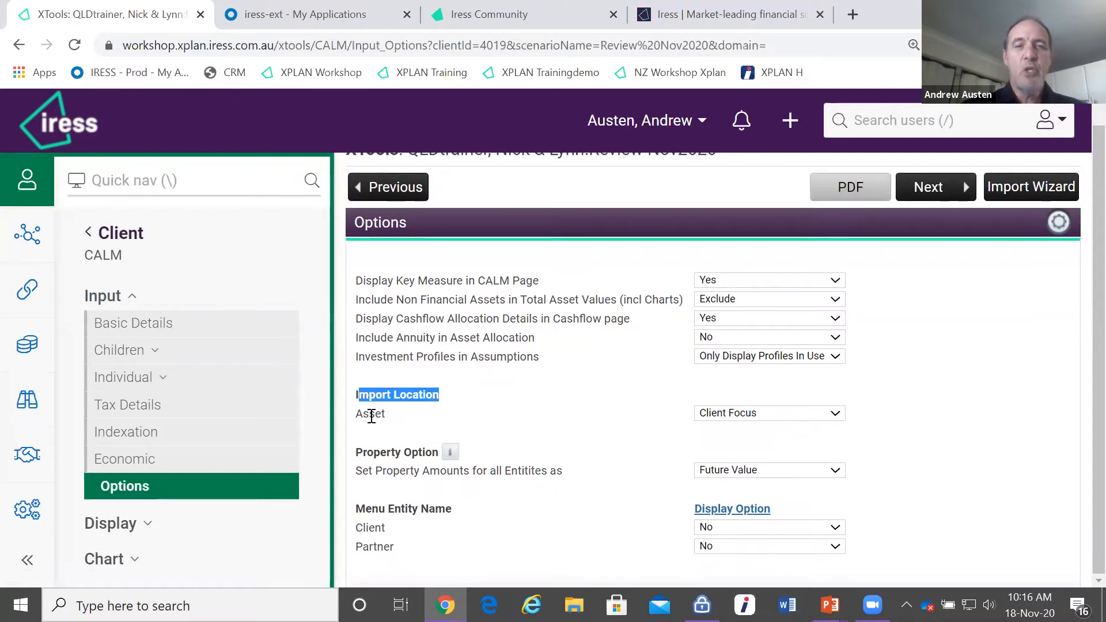
left_click(795, 416)
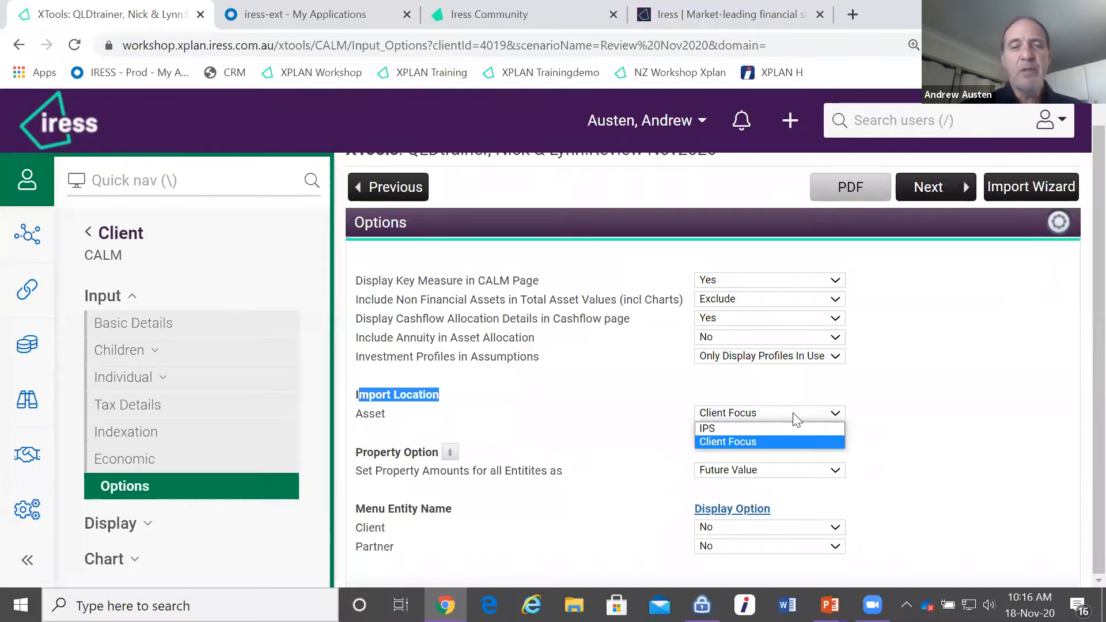
left_click(770, 440)
left_click(483, 421)
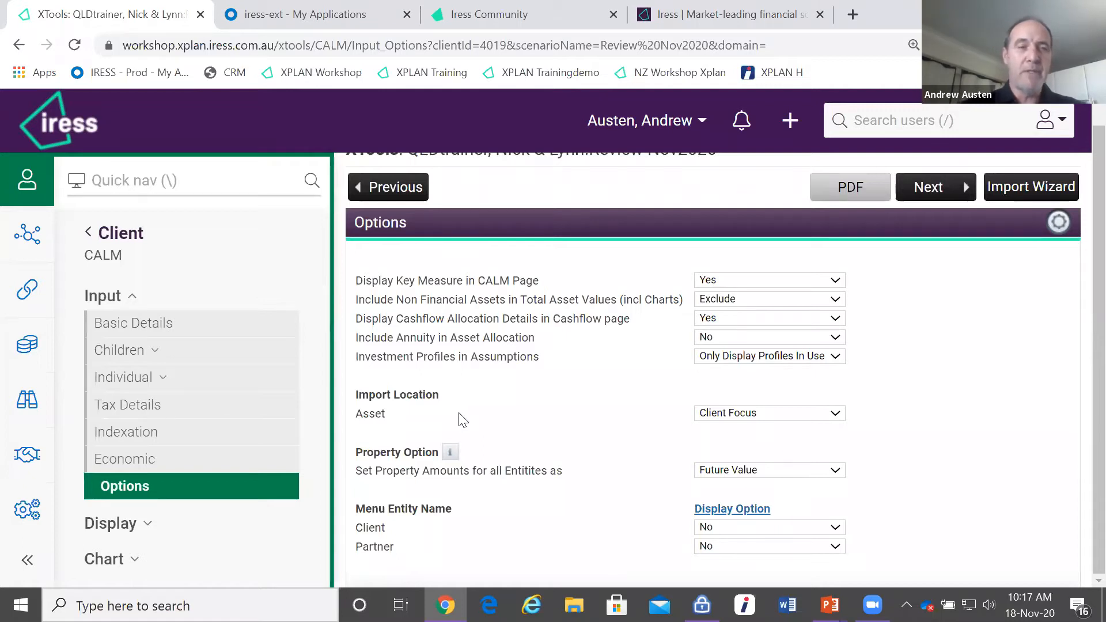
Step: From the Basic Details page, start the Import Wizard without importing everything at once, and review the data categories selected for import
left_click(149, 326)
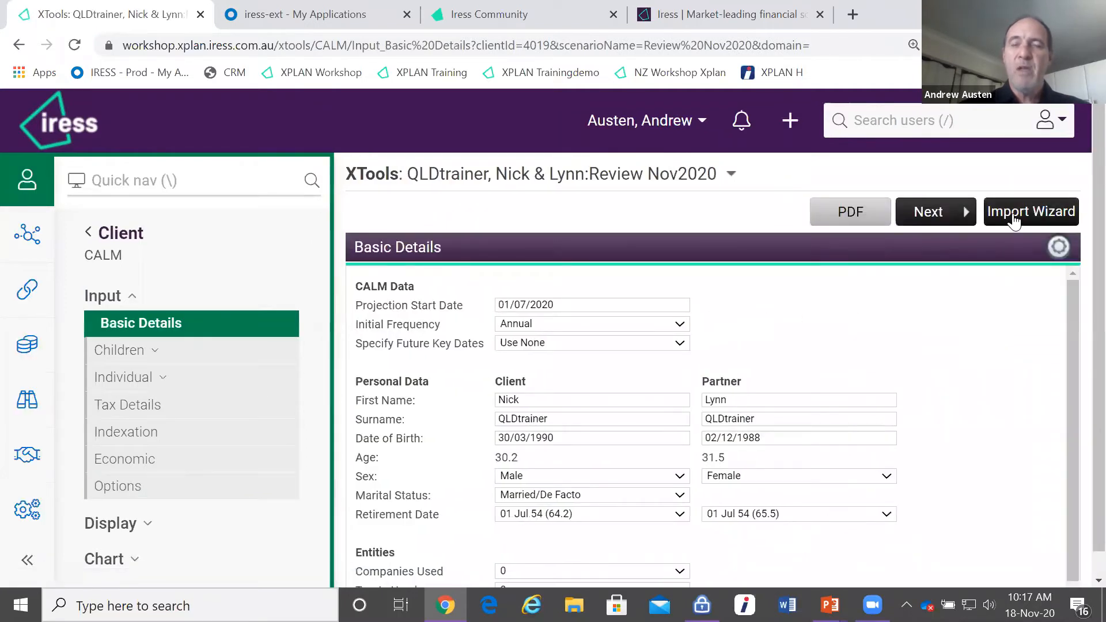
left_click(1015, 218)
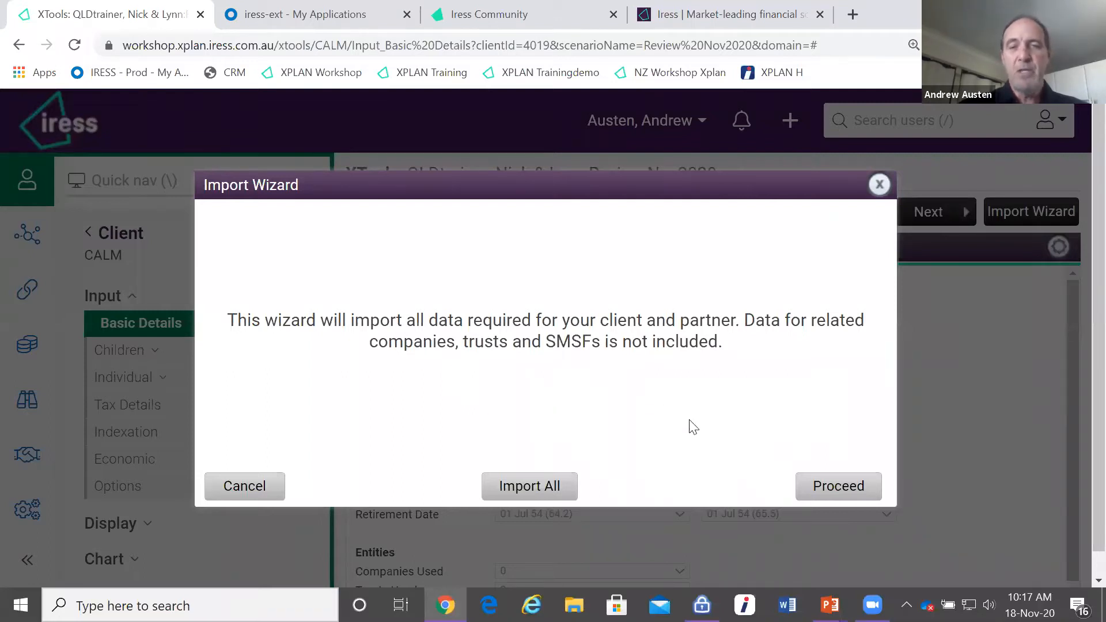
left_click(830, 489)
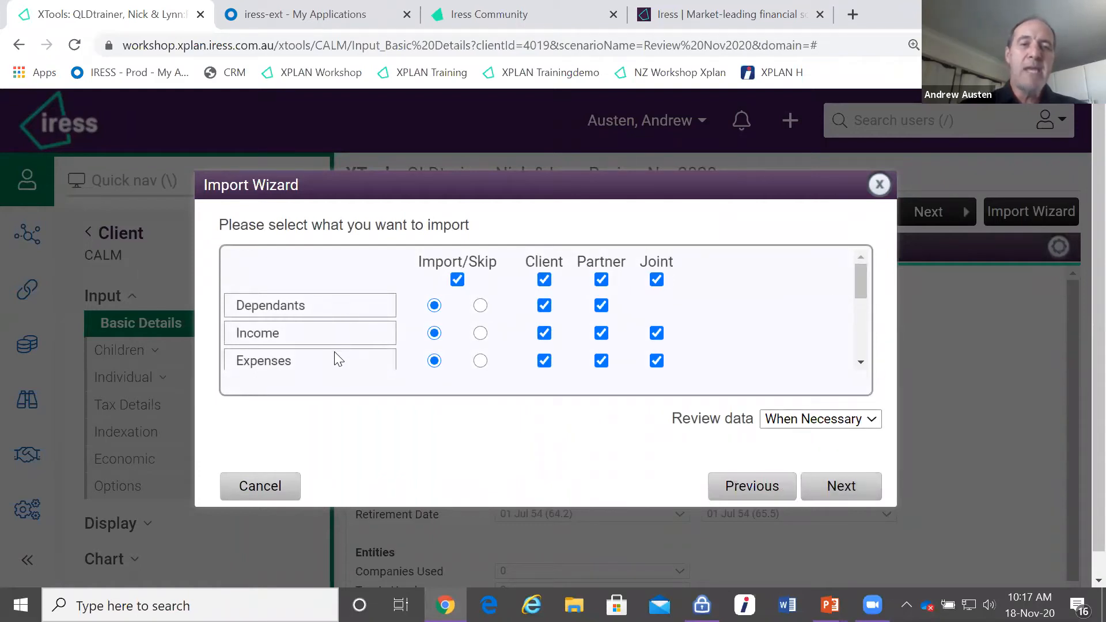
left_click_drag(861, 294, 861, 271)
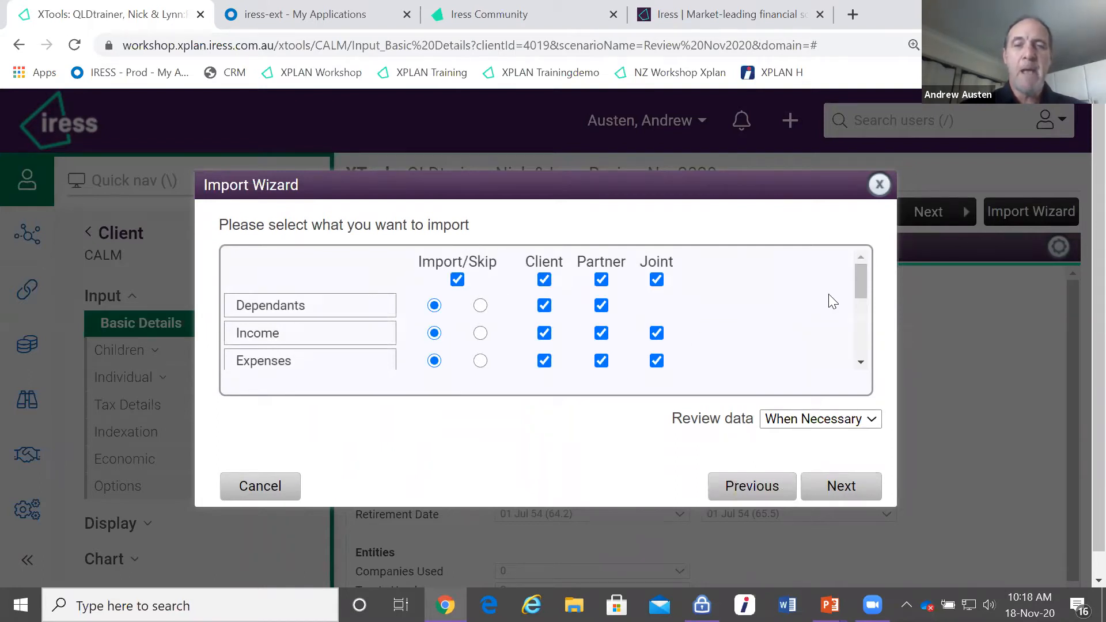
left_click_drag(858, 293, 860, 315)
left_click_drag(280, 311, 294, 314)
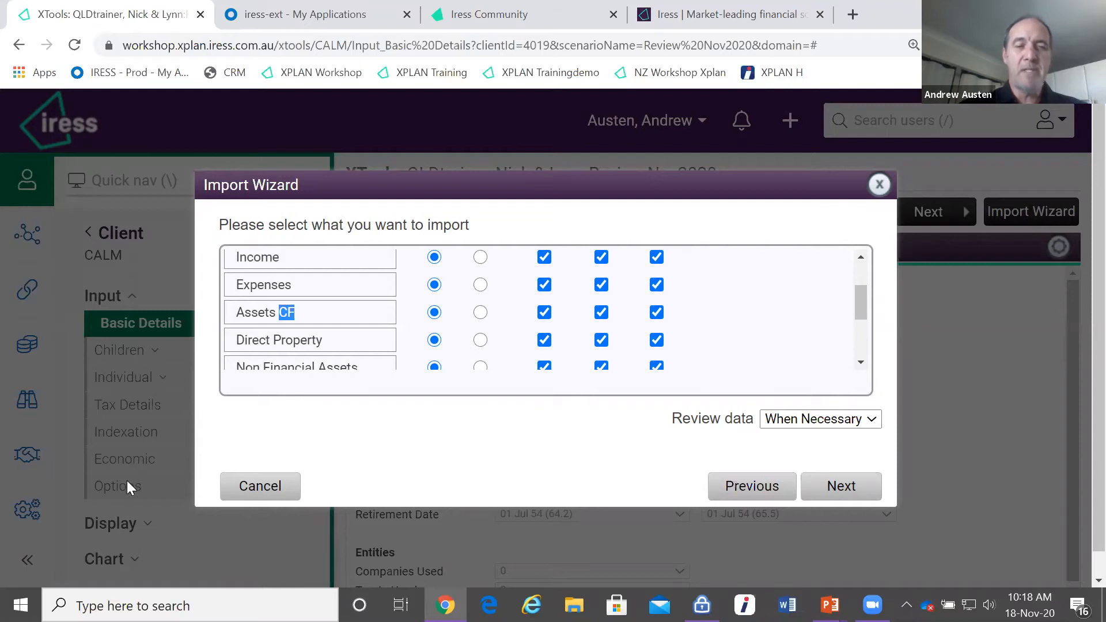
left_click(288, 313)
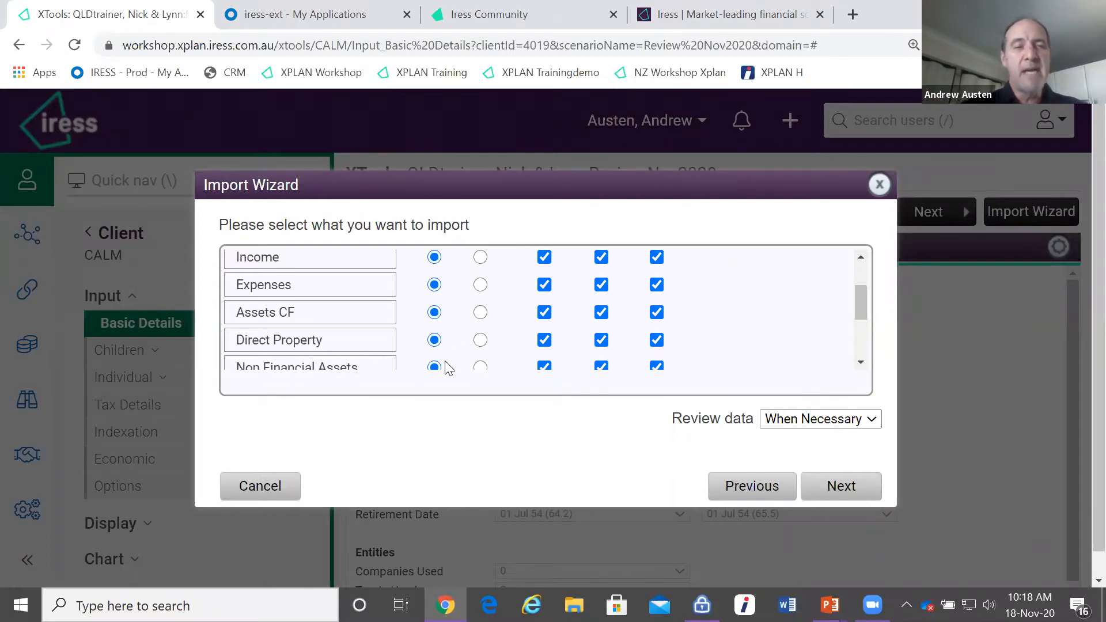
mouse_move(857, 312)
left_mouse_down()
mouse_move(857, 287)
mouse_move(854, 331)
left_mouse_up()
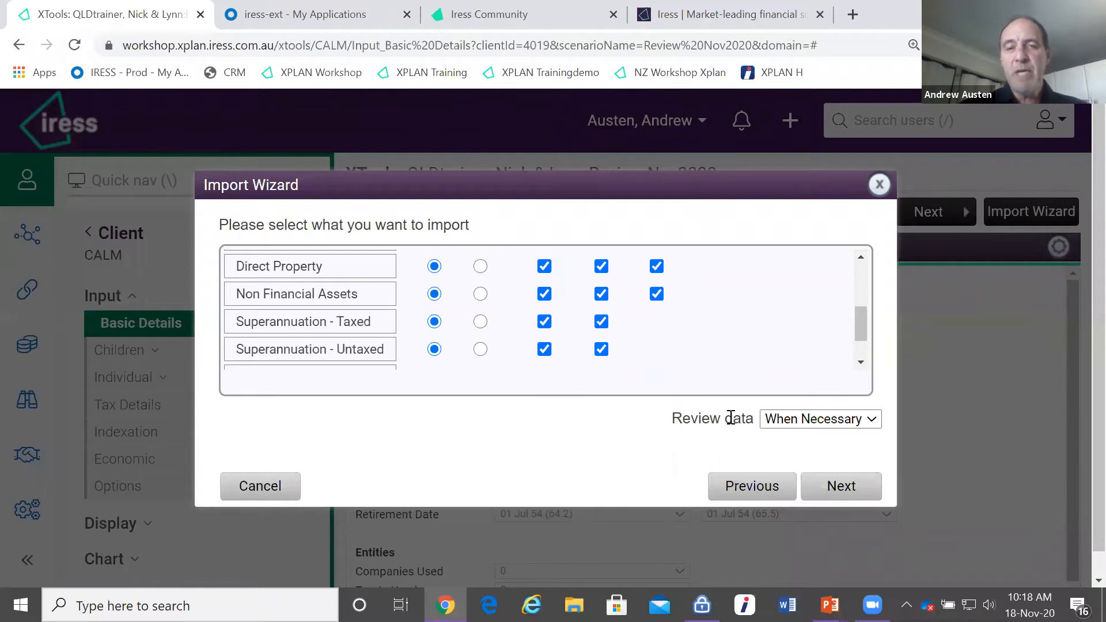
Step: Set the import's Review data option to Always and proceed past the liabilities to the income items
left_click(798, 420)
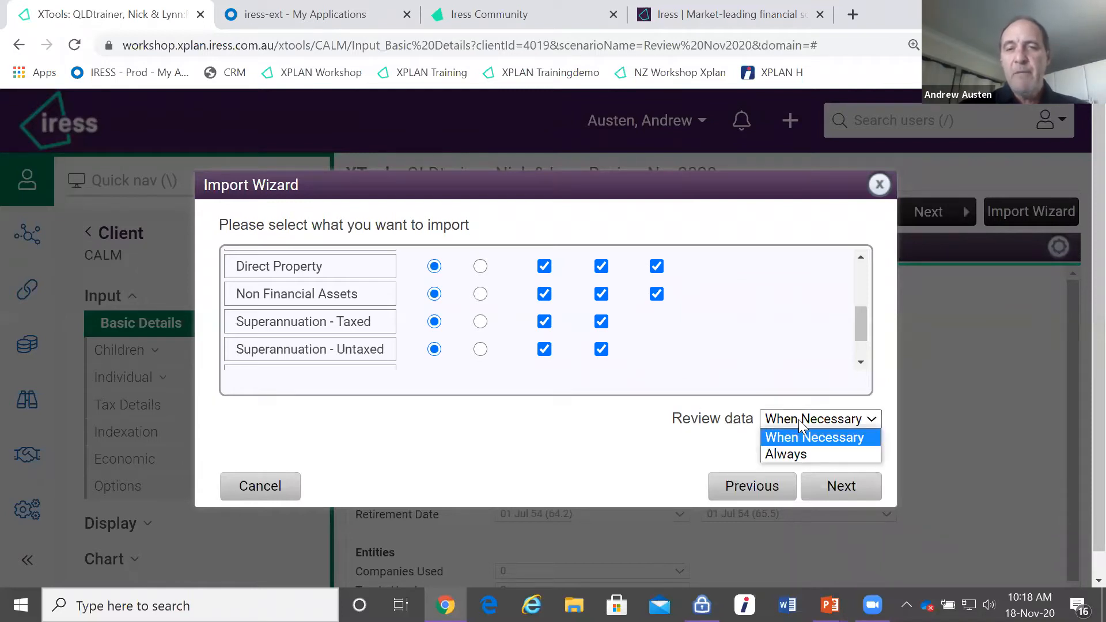
left_click(802, 453)
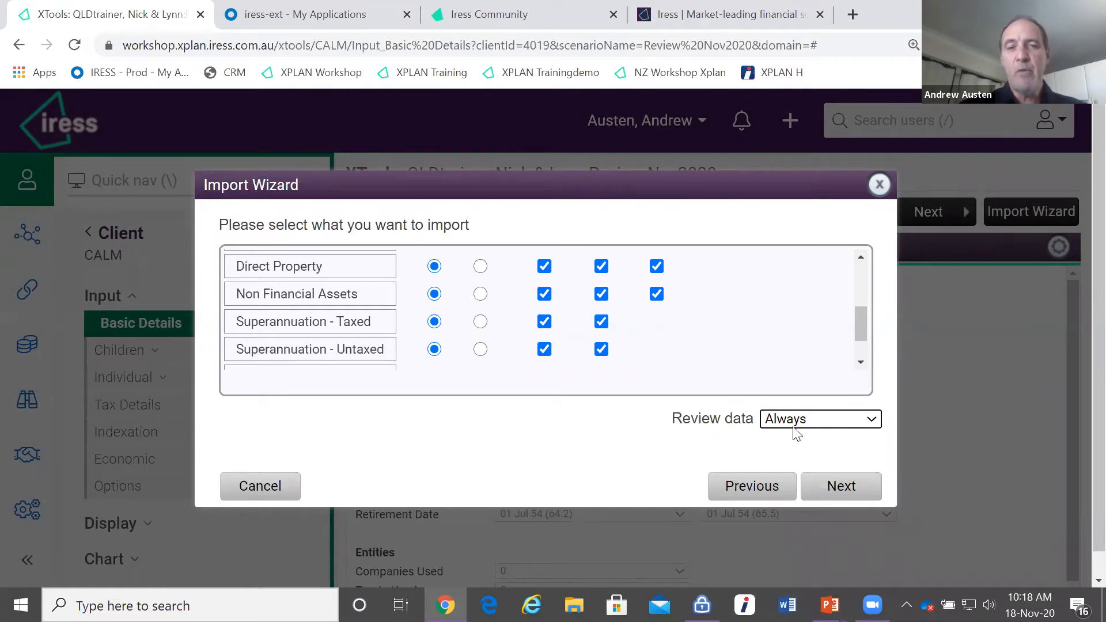
left_click(842, 488)
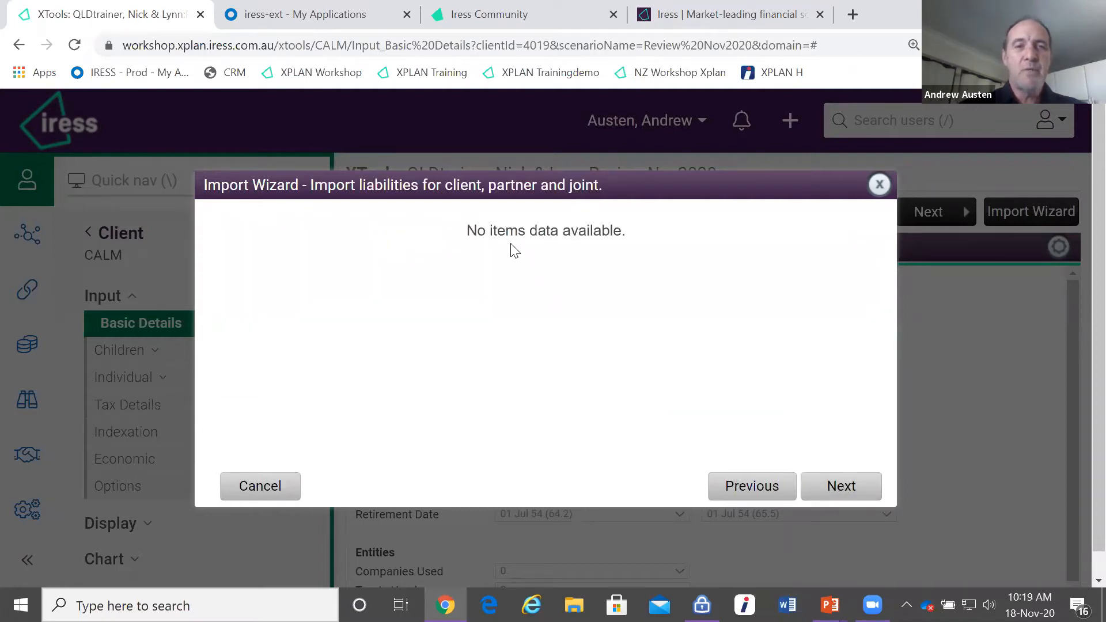
left_click(839, 490)
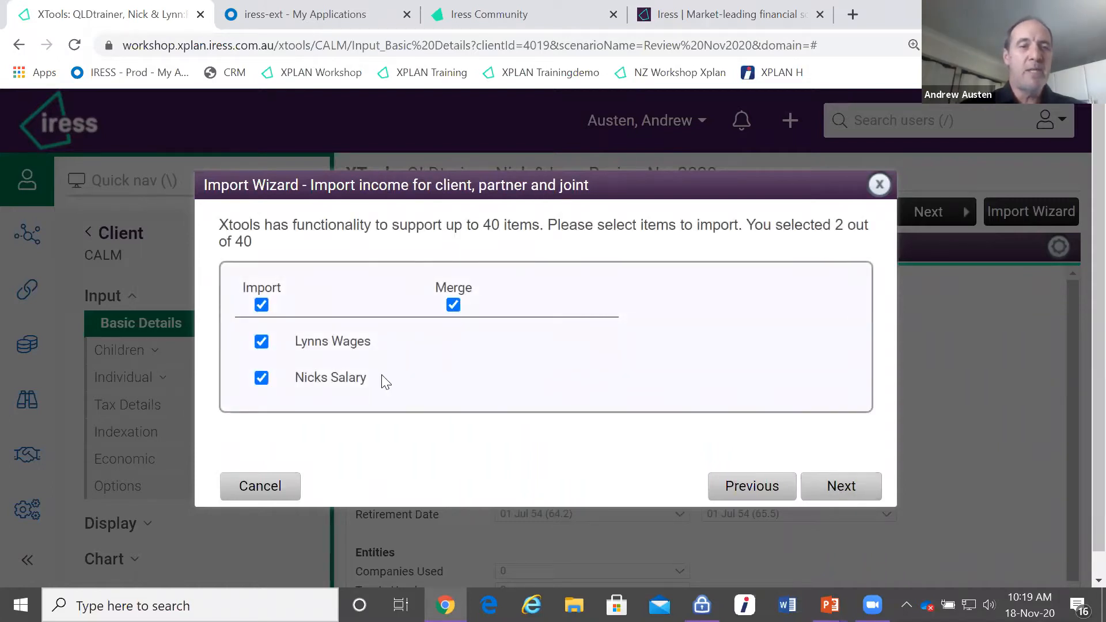
Step: Accept both income items, Living Expenses, and the Shares, Macquarie Wrap Investment Accumulator and Bank Account assets for import
left_click(848, 488)
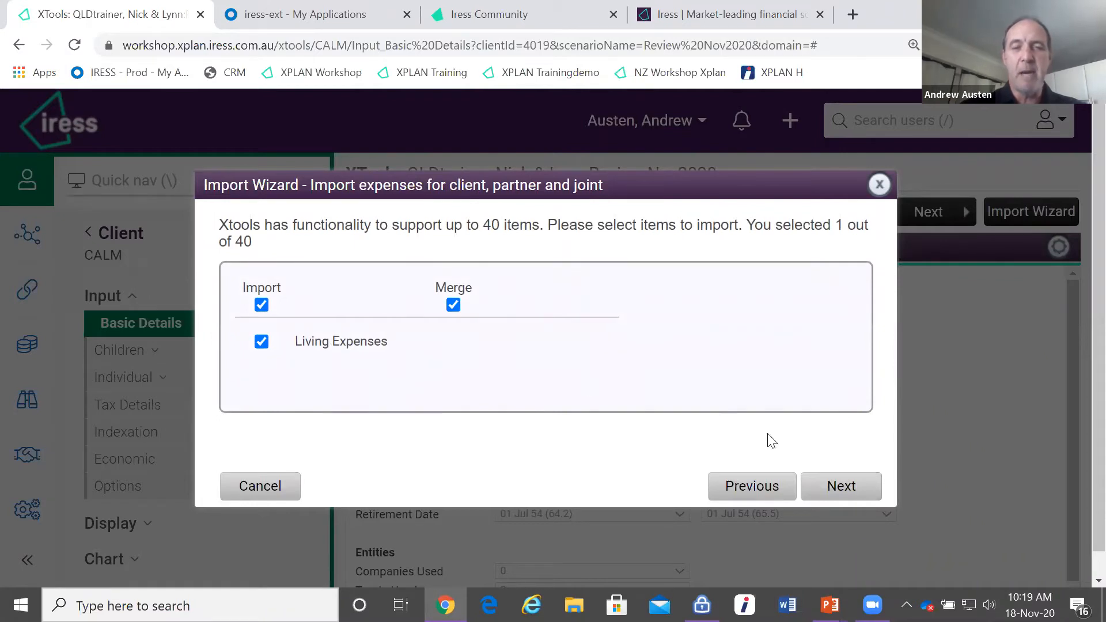
left_click(845, 489)
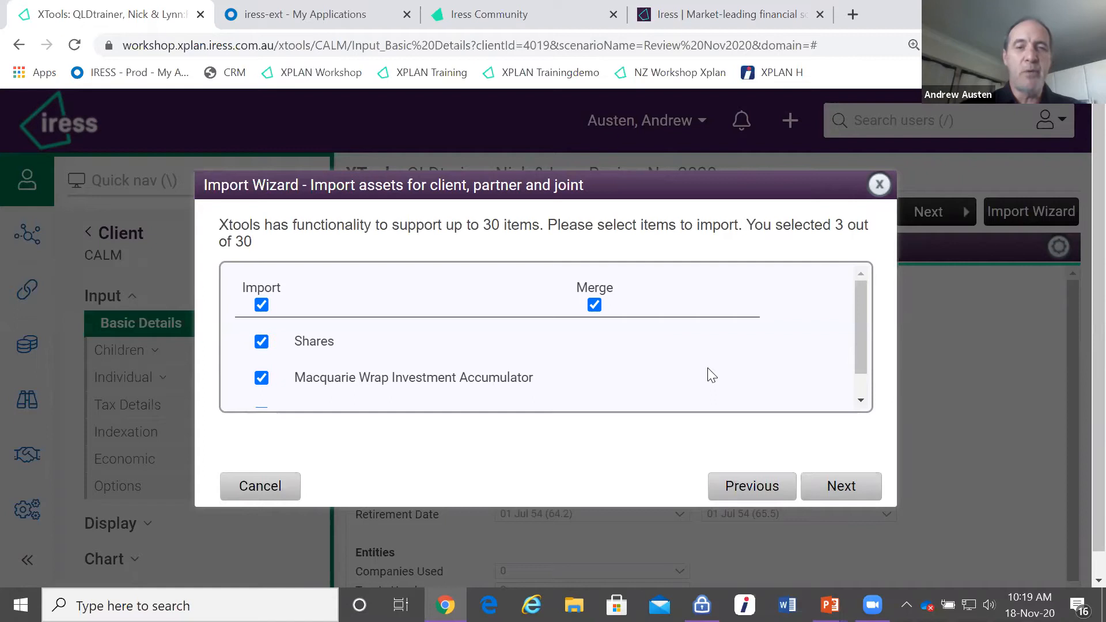
left_click_drag(858, 368, 863, 385)
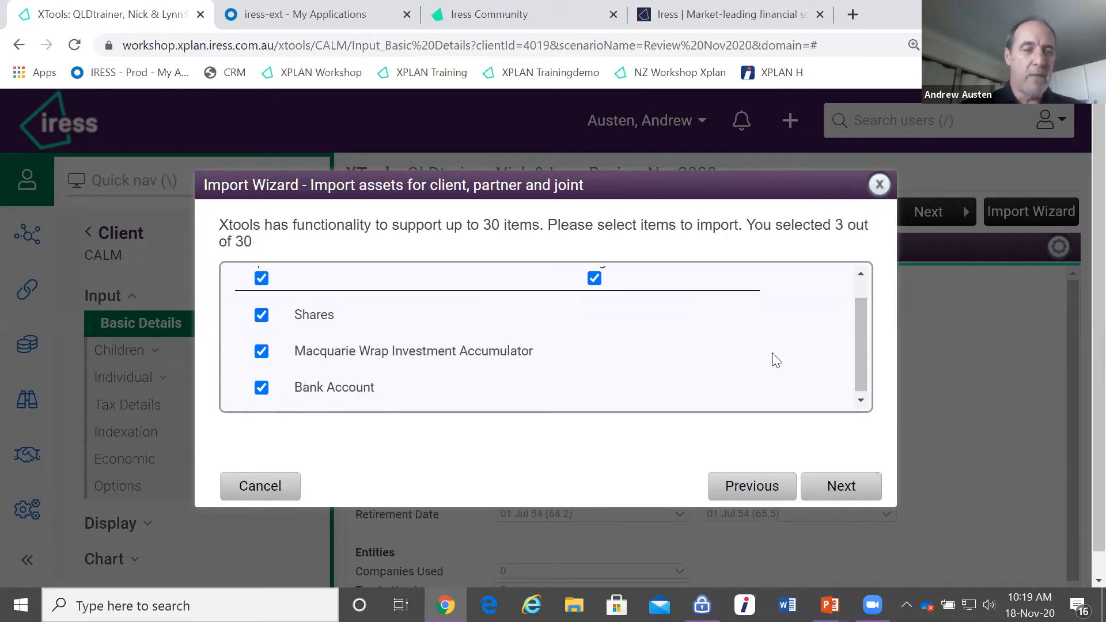
left_click(845, 488)
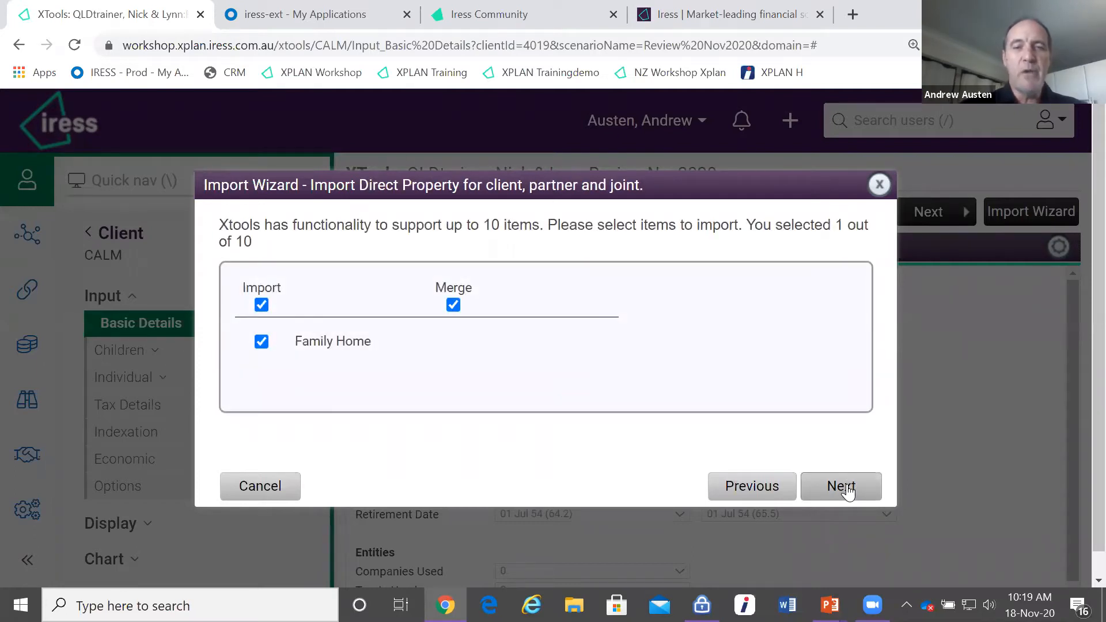
Step: Accept the Family Home, superannuation and remaining categories as selected, then process the import and close its report
left_click(844, 488)
left_click(844, 487)
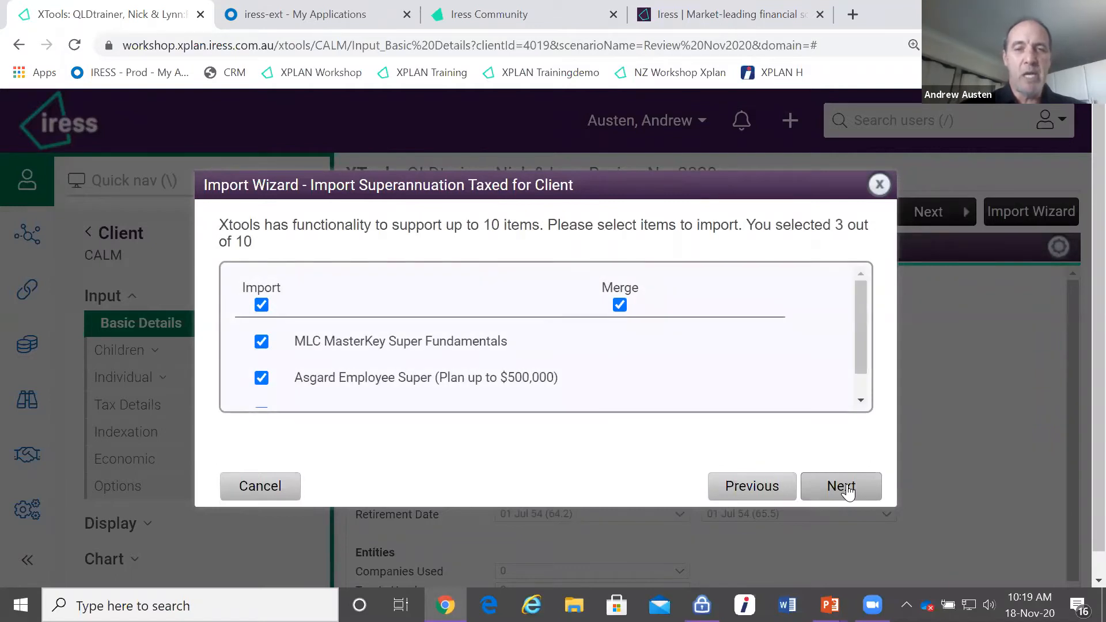
left_click(845, 487)
left_click(844, 488)
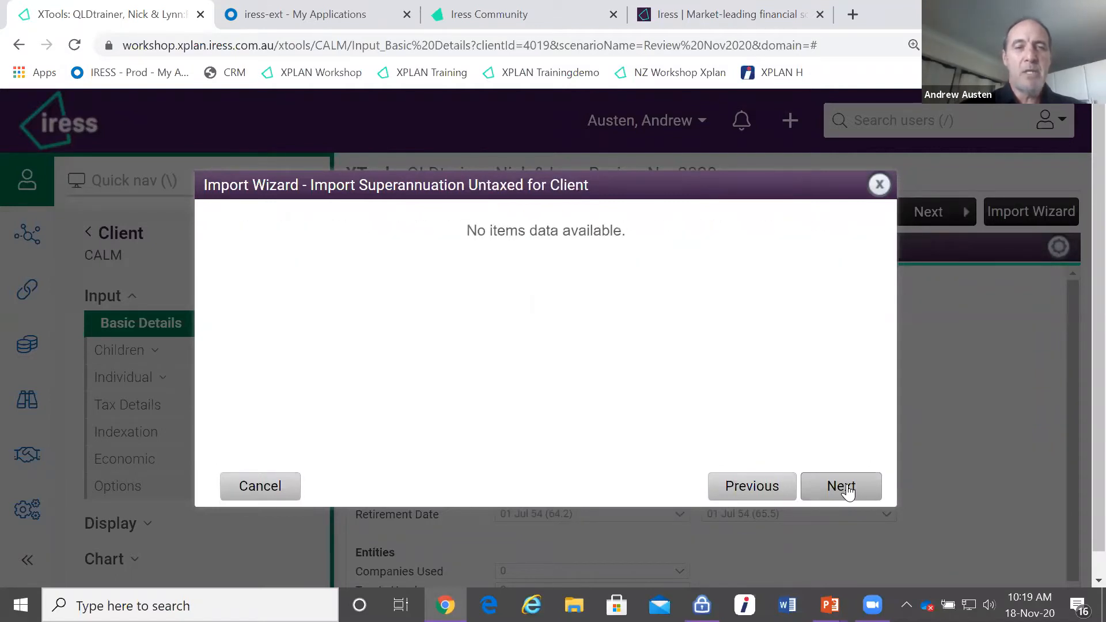
left_click(844, 487)
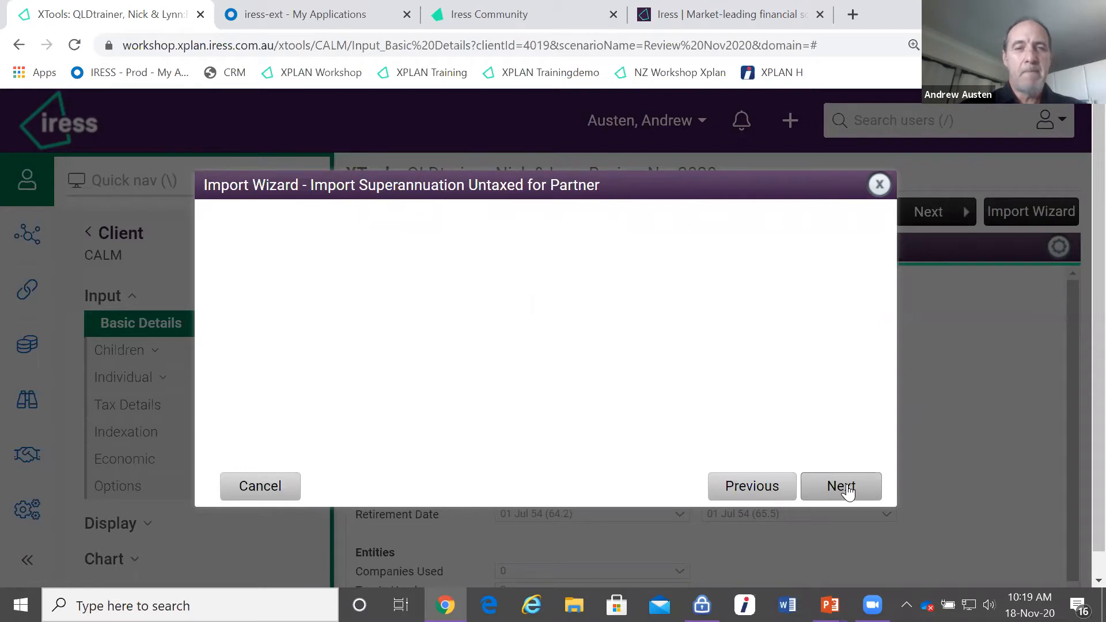
left_click(844, 487)
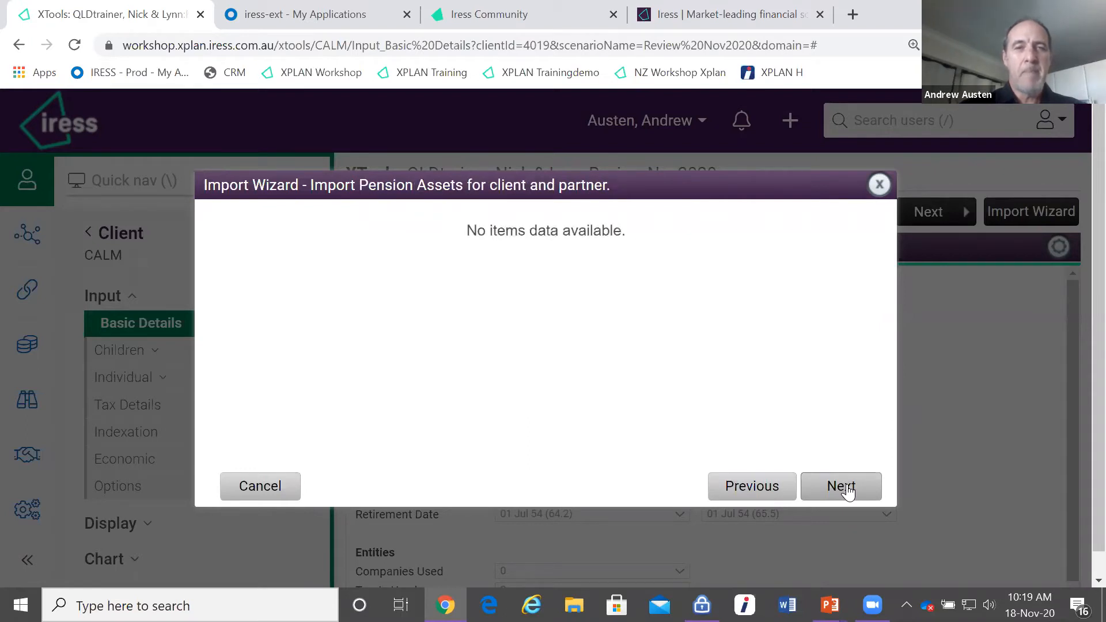
left_click(844, 487)
left_click(846, 487)
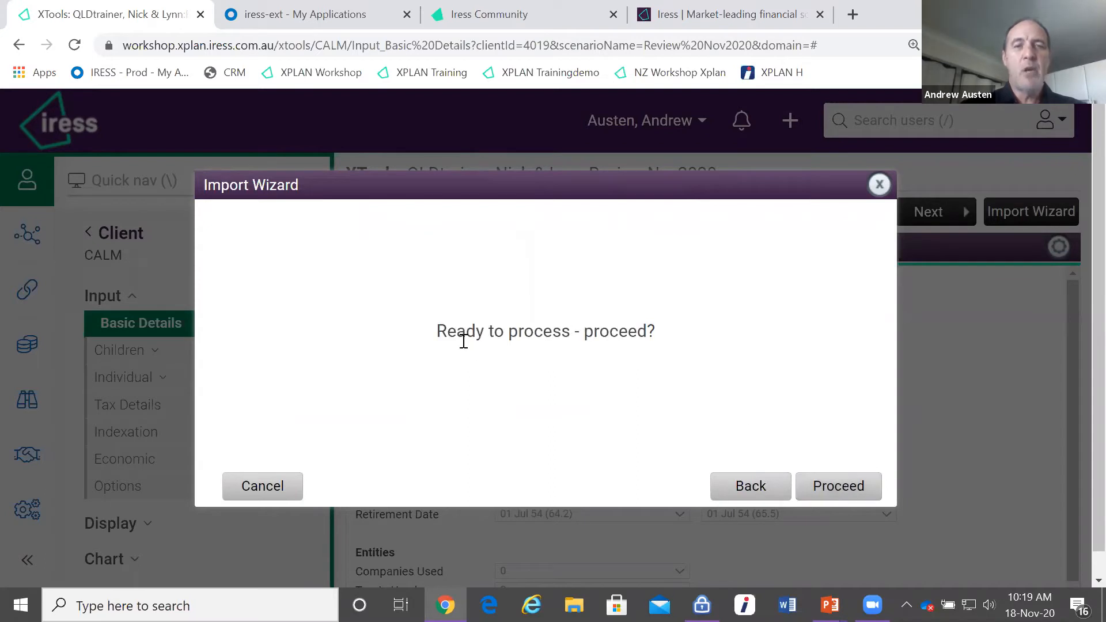
left_click(836, 488)
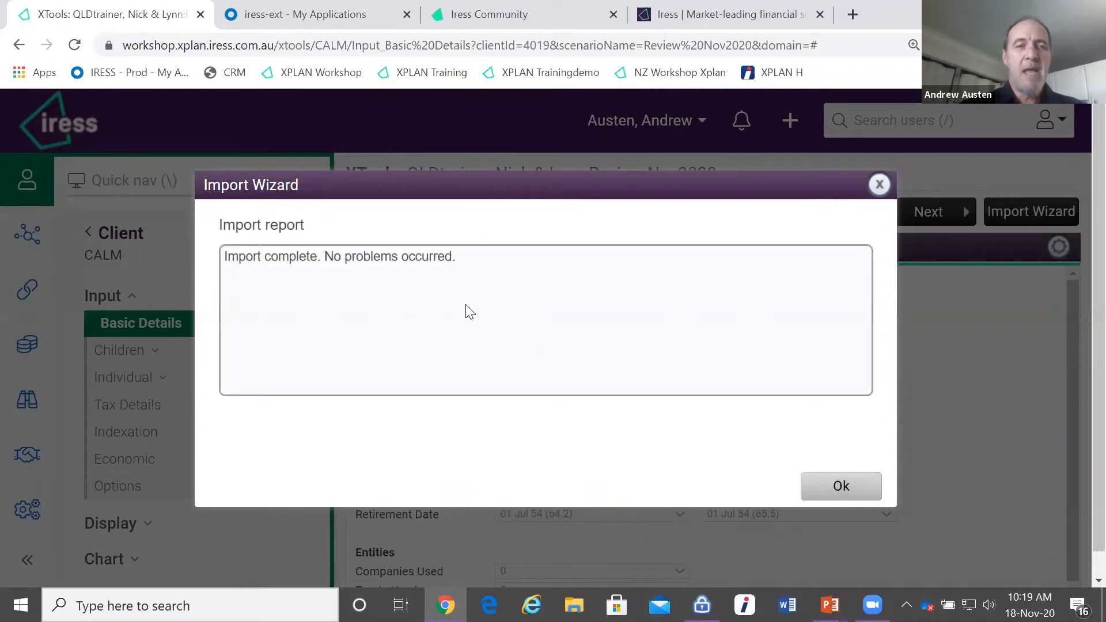
left_click(841, 489)
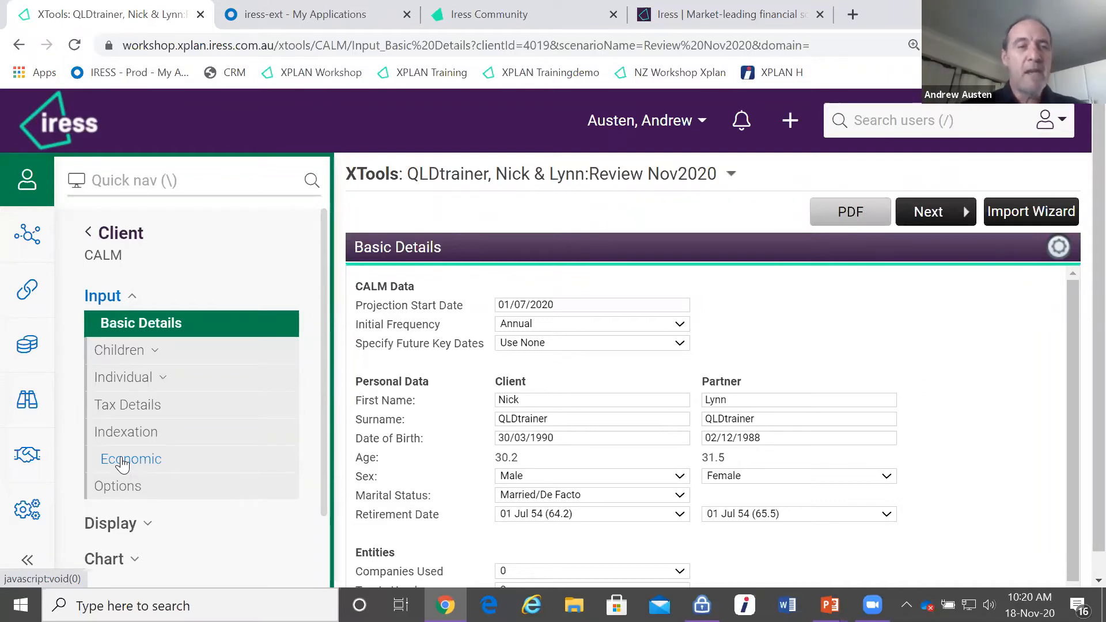
Step: Display the individual CALM projection results for the Review Nov2020 scenario
scroll(123, 464, "down", 2)
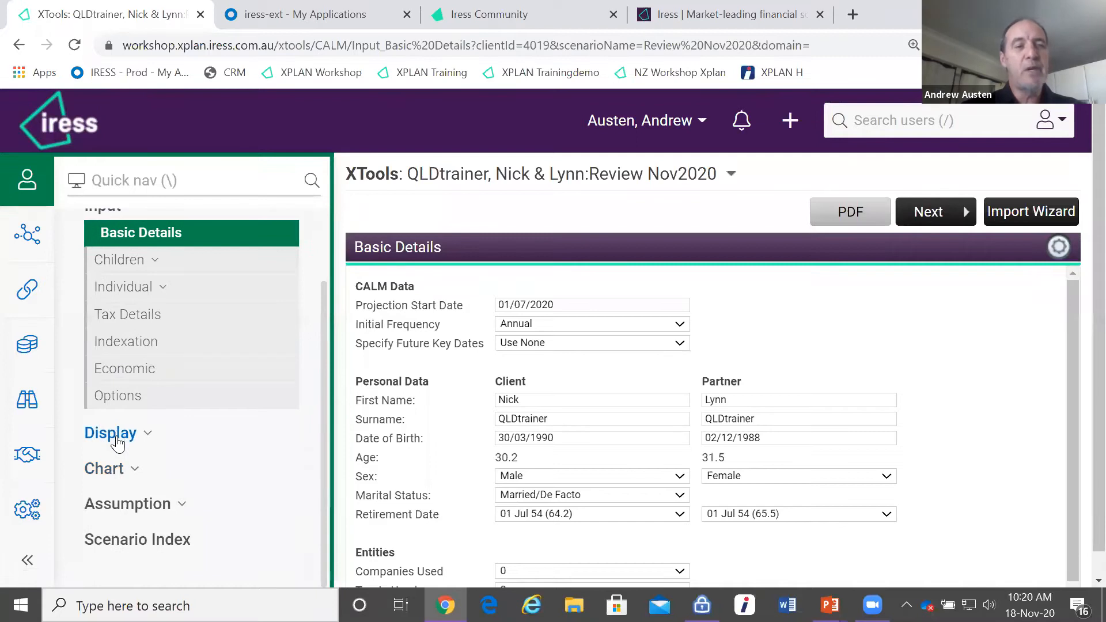
left_click(117, 443)
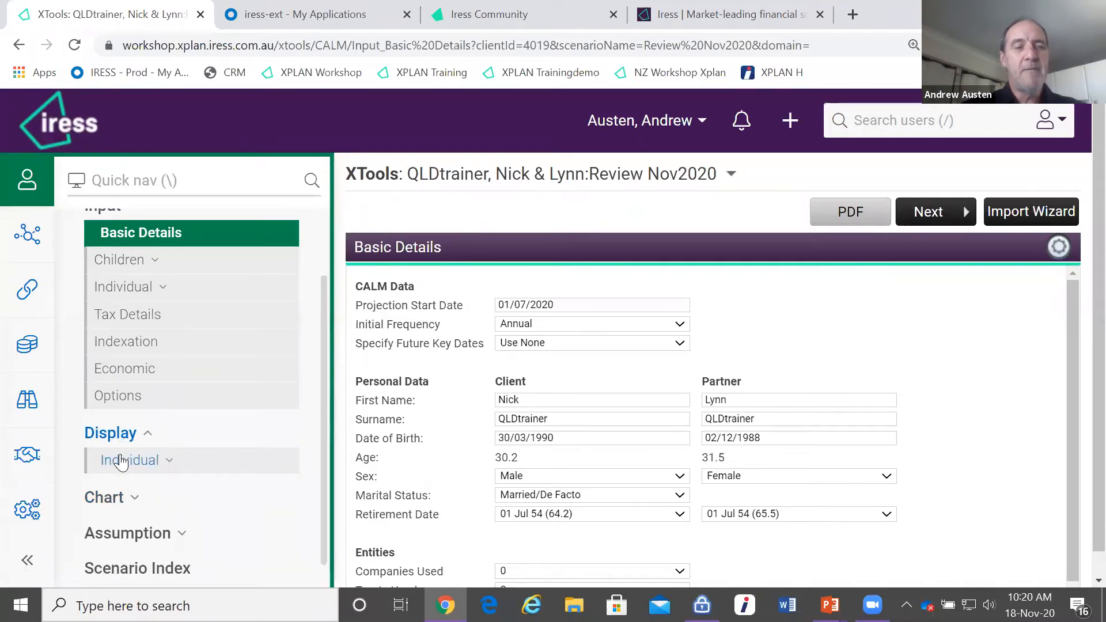
left_click(120, 460)
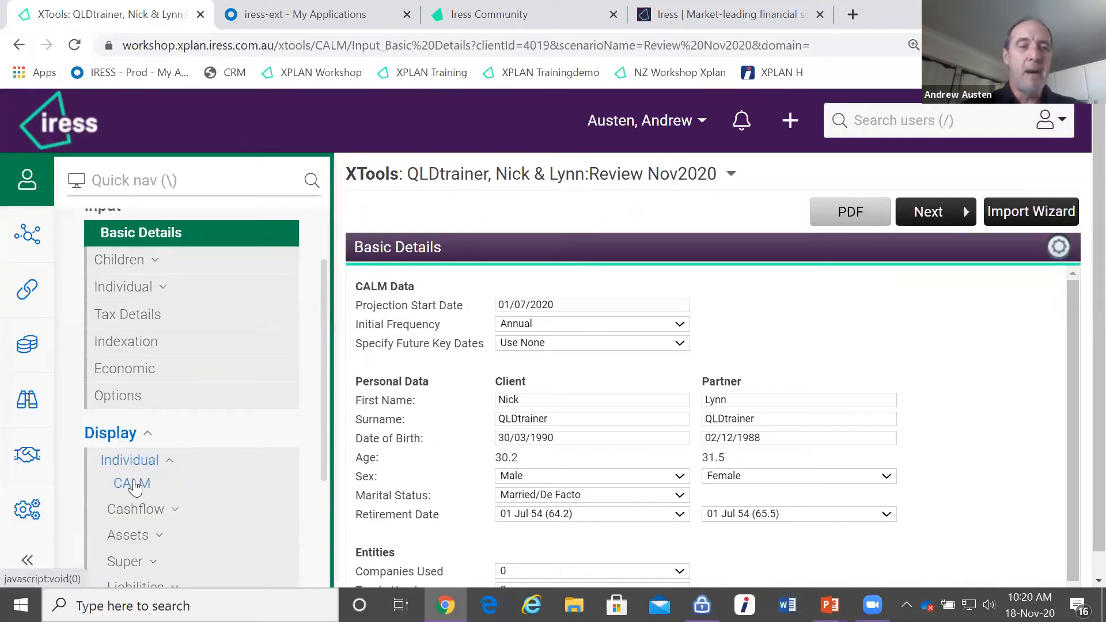
left_click(132, 485)
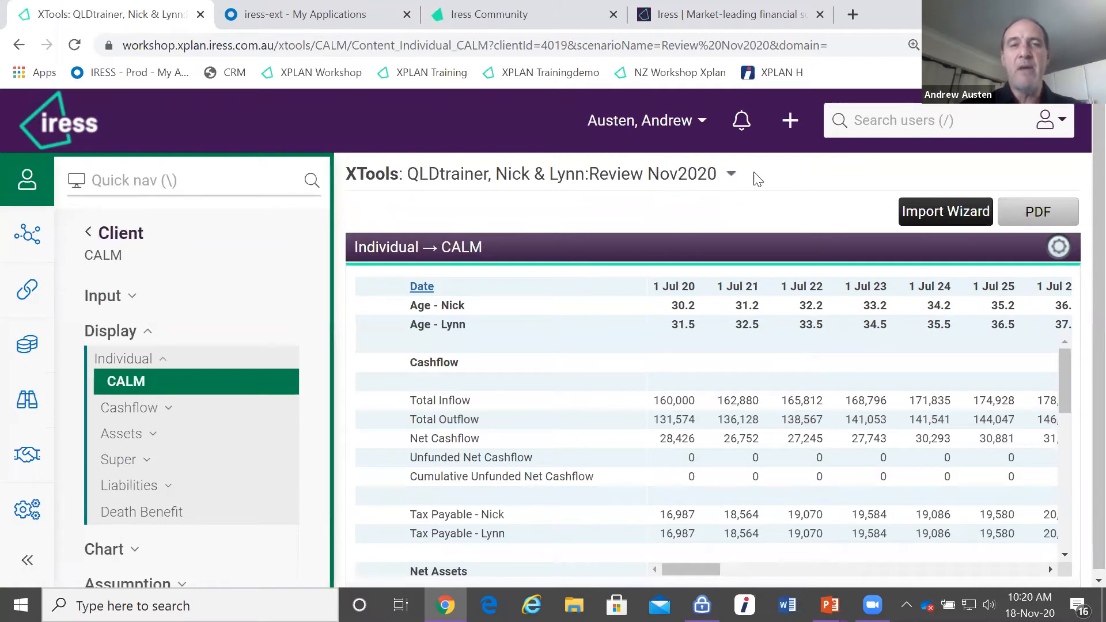
Step: Compare the Review Nov2020 scenario with the GP and RSP 5Aug2020 scenario
left_click(650, 178)
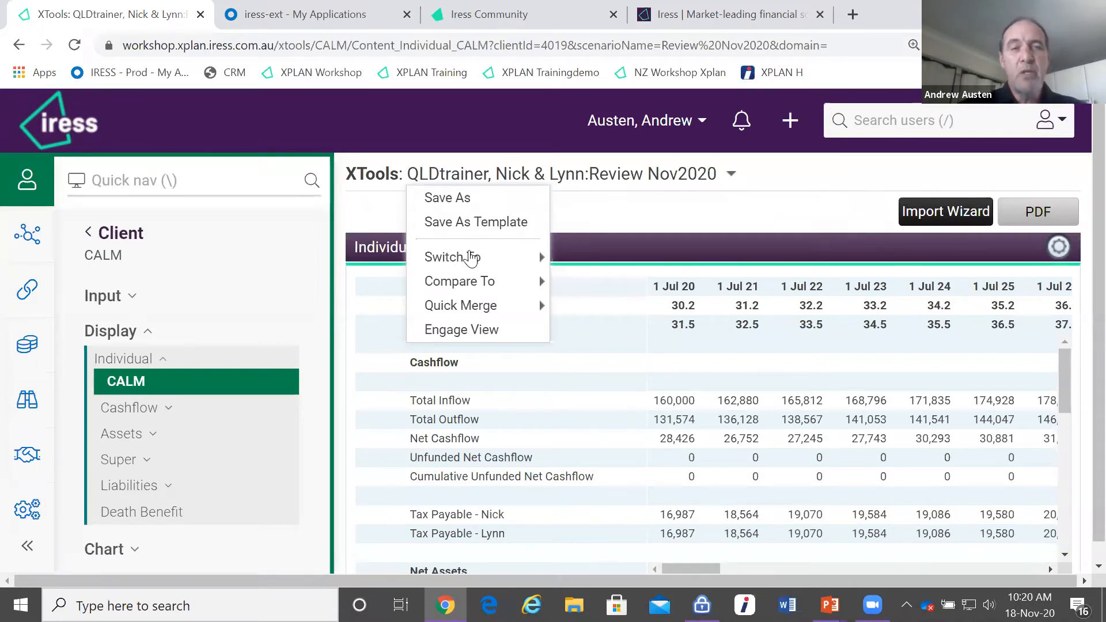
mouse_move(470, 261)
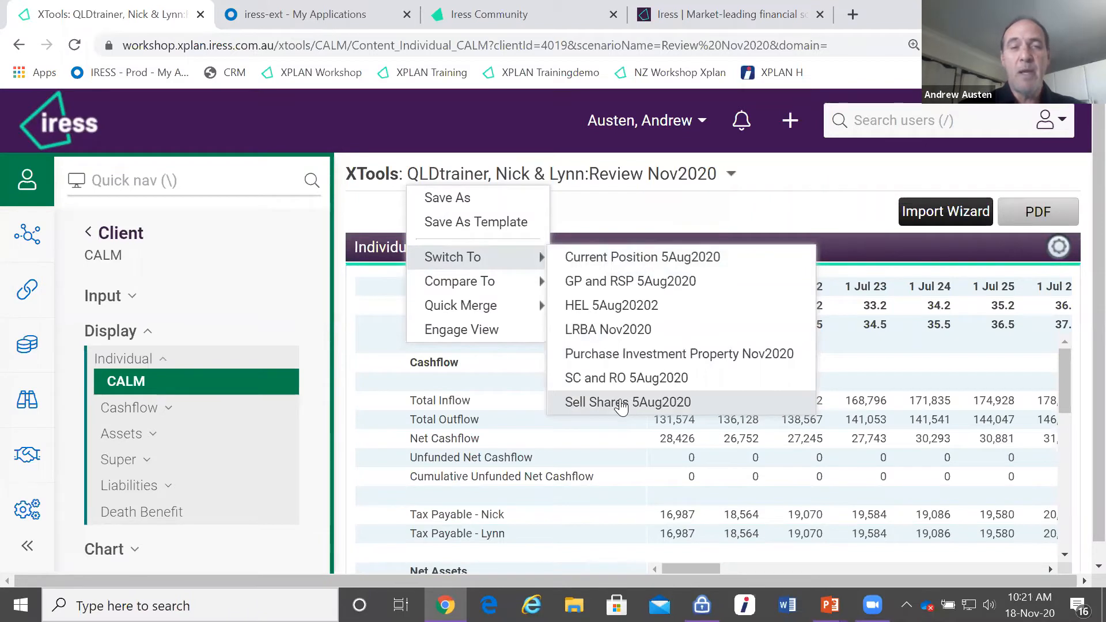
mouse_move(483, 287)
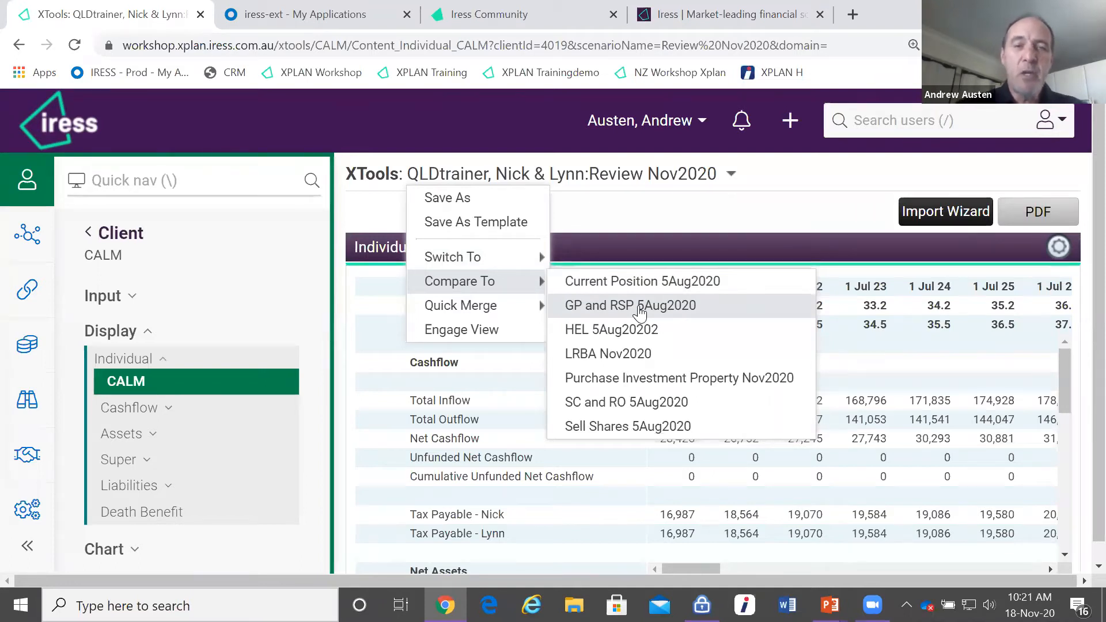
left_click(641, 313)
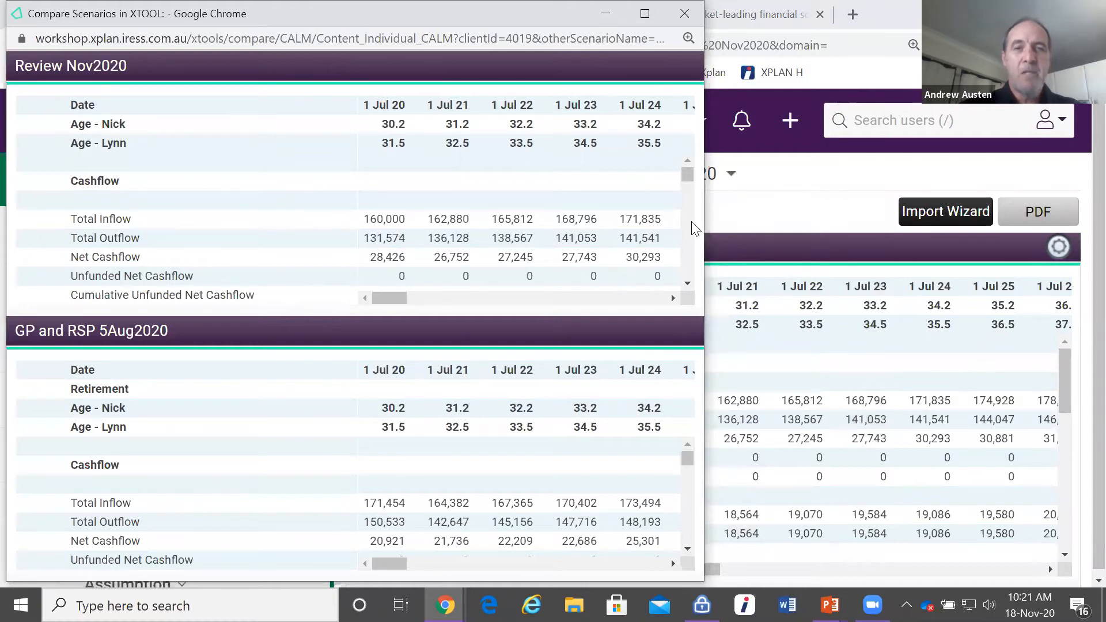
Step: Examine the cashflow and financial asset projections of both compared scenarios for the years around 2039 to 2042, and close the comparison
mouse_move(690, 171)
left_mouse_down()
mouse_move(688, 248)
mouse_move(681, 160)
left_mouse_up()
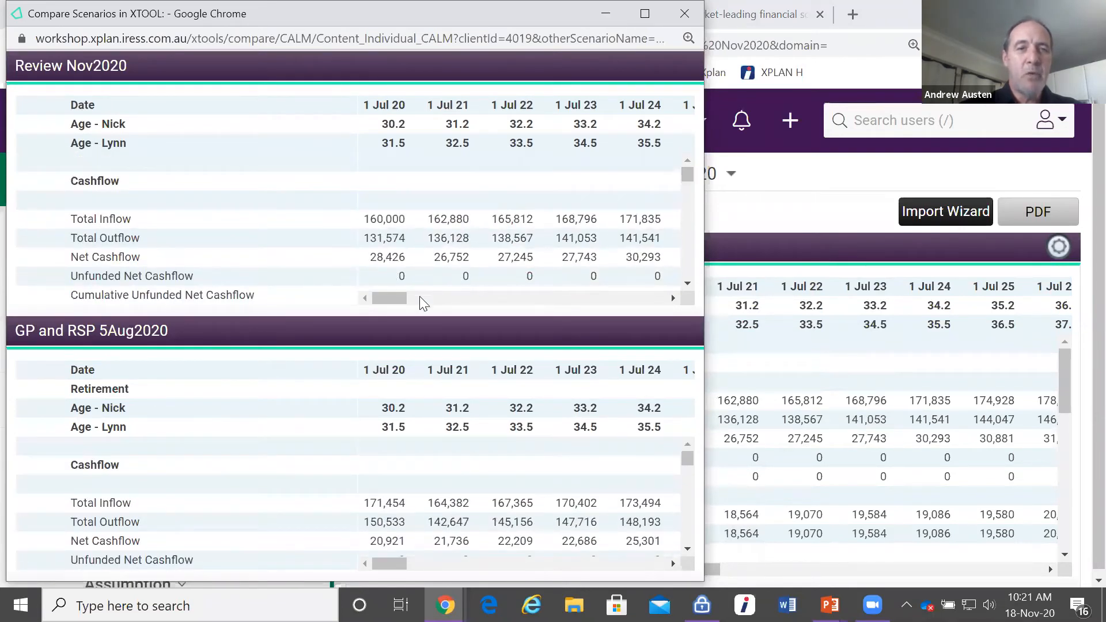
left_click_drag(399, 296, 526, 301)
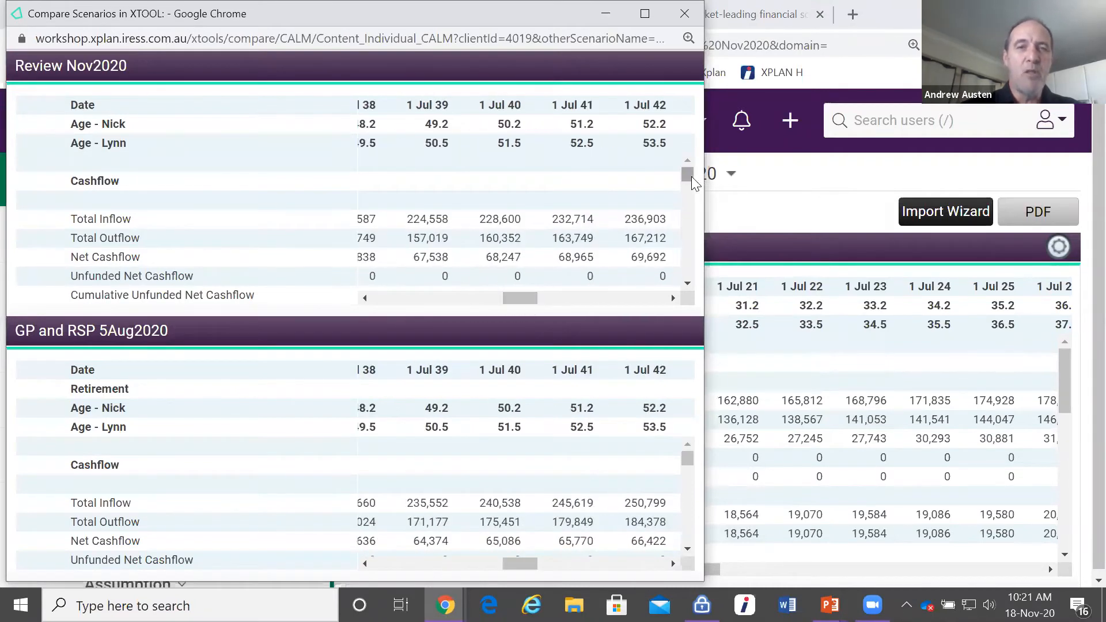
left_click_drag(687, 171, 687, 232)
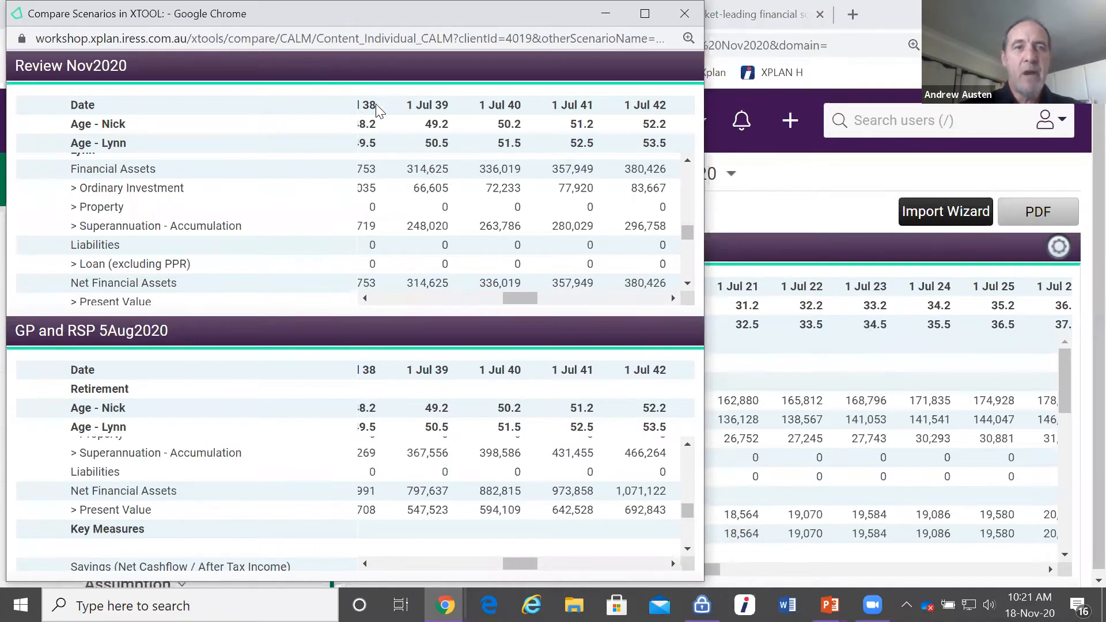
left_click_drag(258, 14, 376, 43)
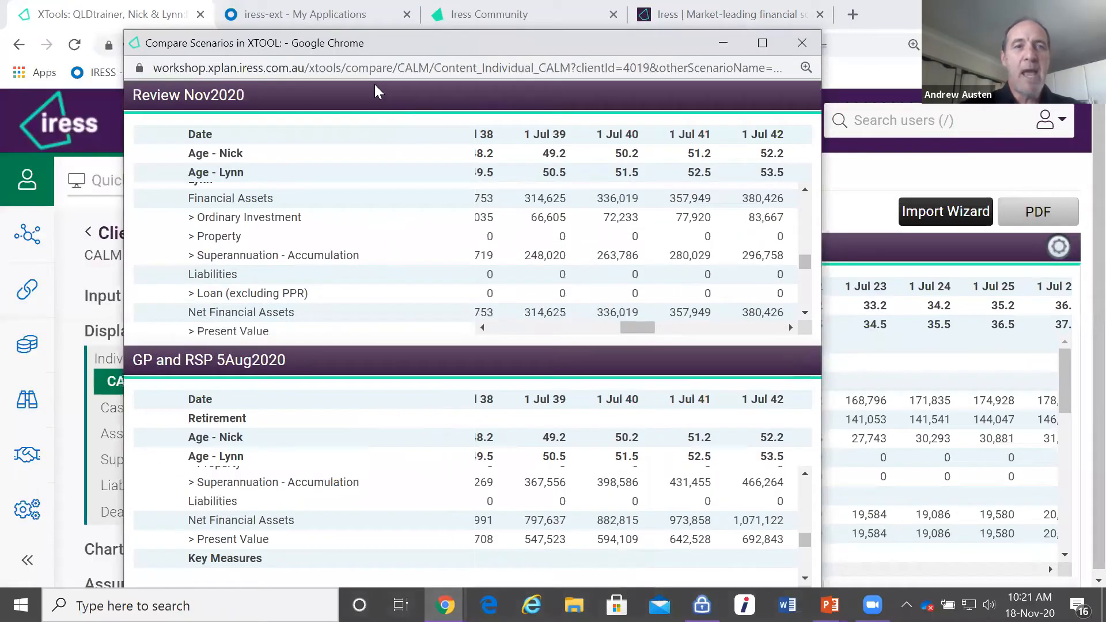
left_click(803, 47)
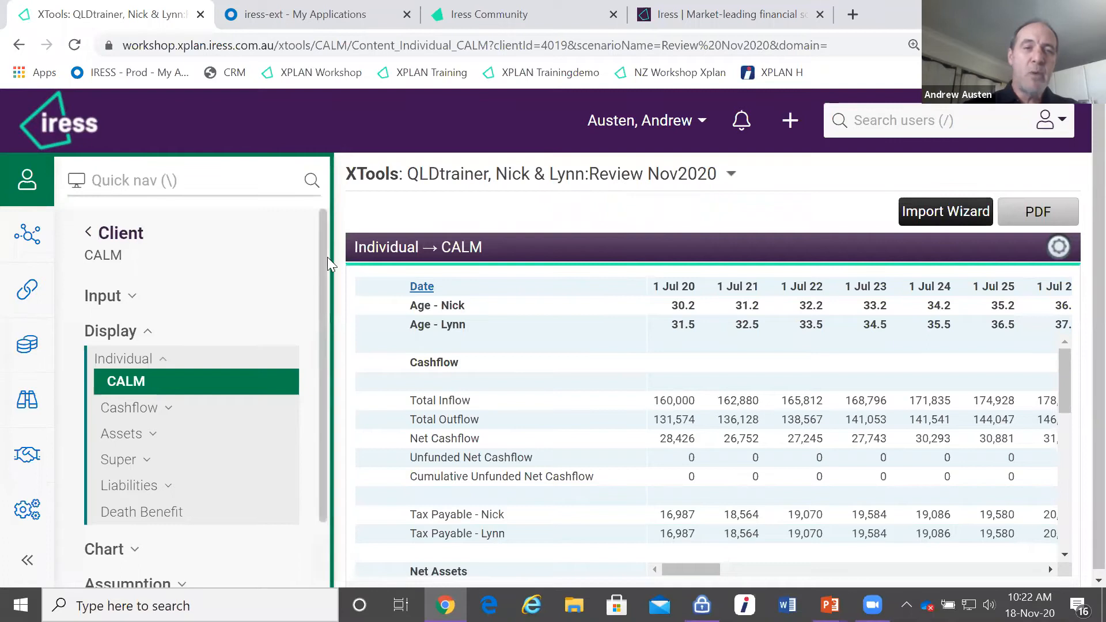
Step: Return to the CALM scenario index and lock the Review Nov2020 scenario
left_click_drag(320, 264, 330, 410)
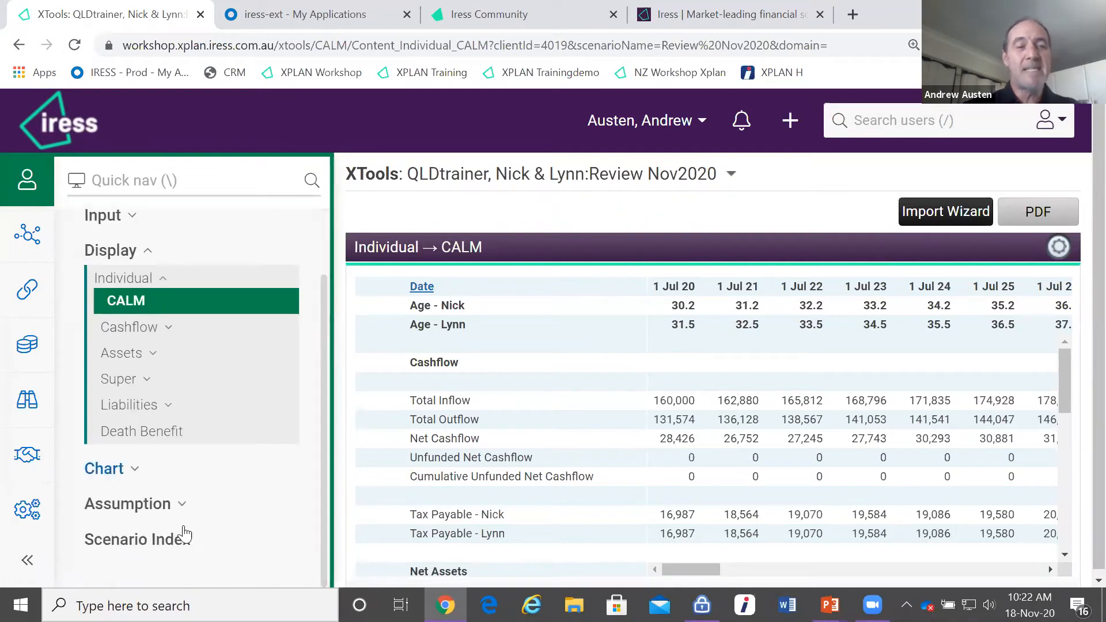
left_click(173, 545)
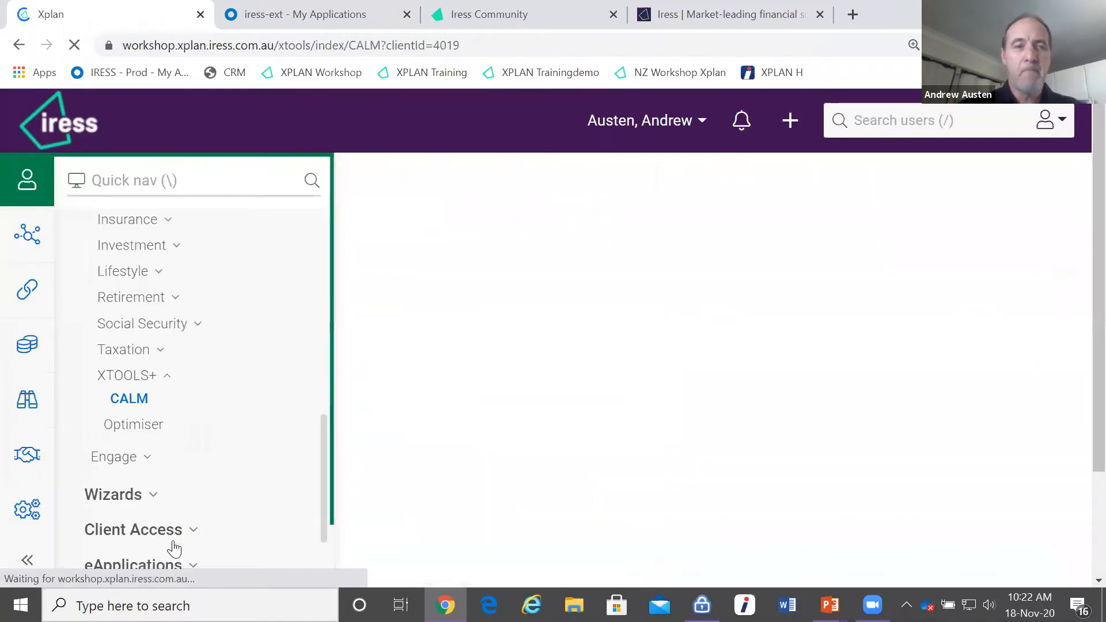
scroll(631, 389, "down", 3)
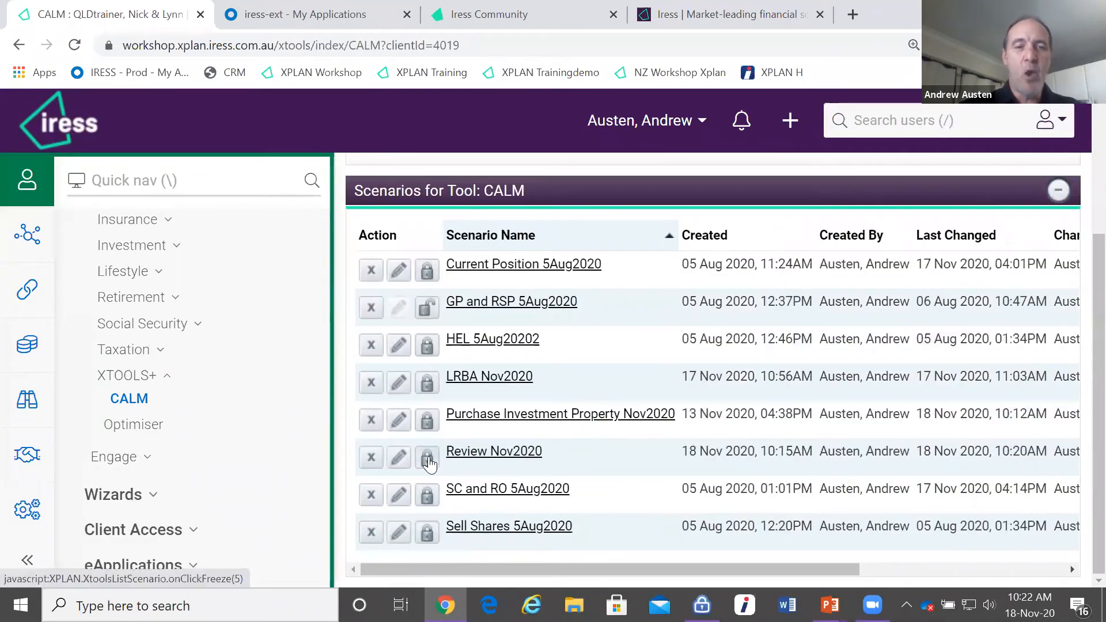
left_click(427, 460)
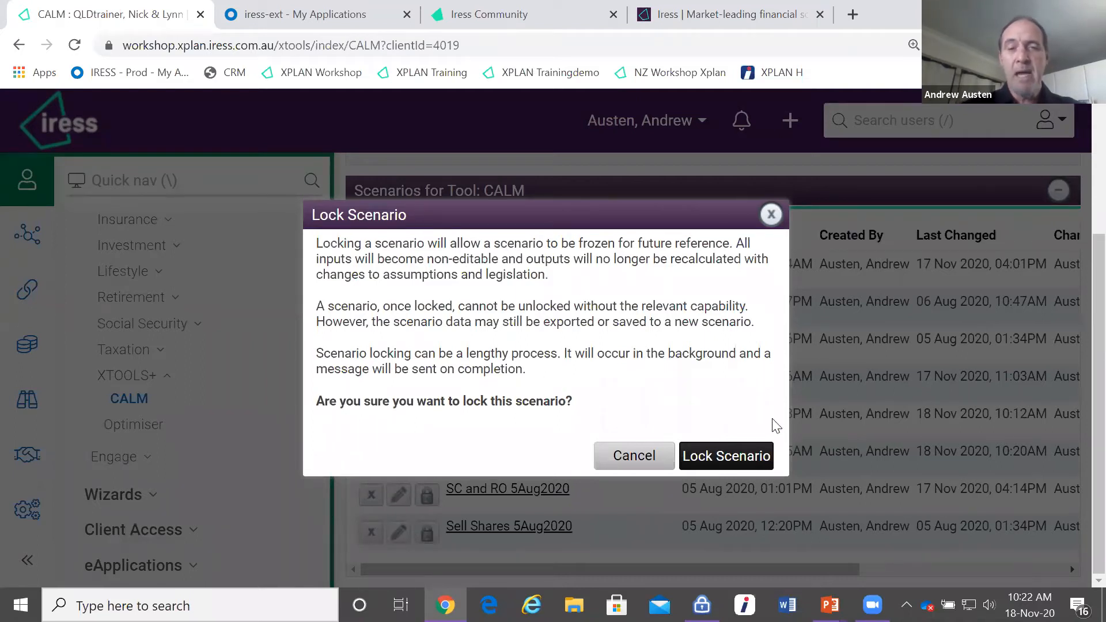
left_click(756, 456)
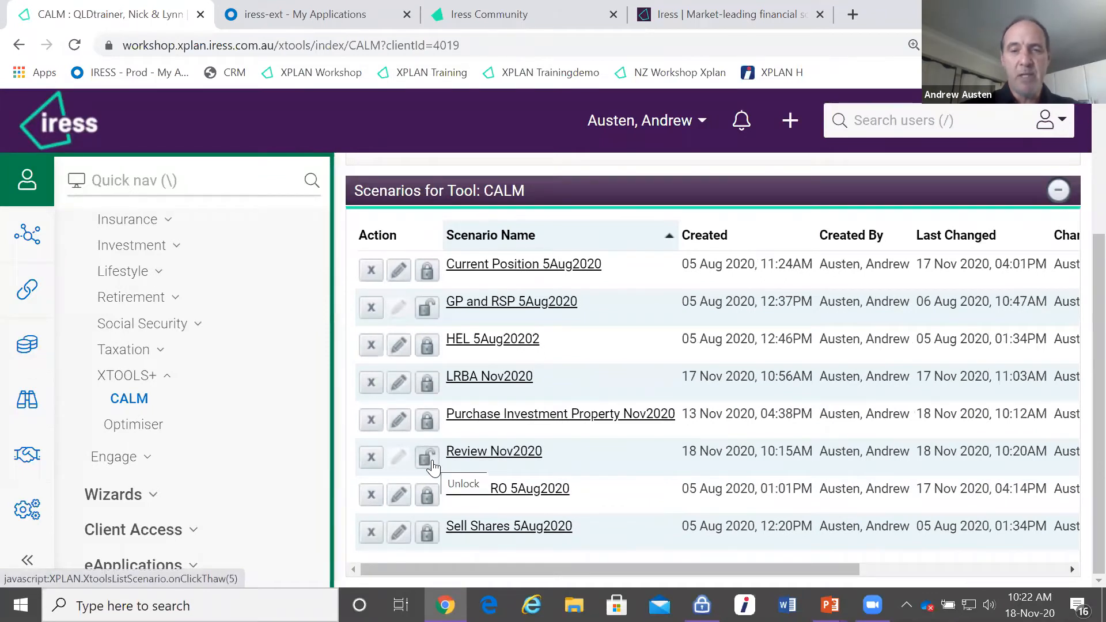
mouse_move(595, 570)
left_mouse_down()
mouse_move(655, 582)
mouse_move(910, 579)
mouse_move(593, 573)
left_mouse_up()
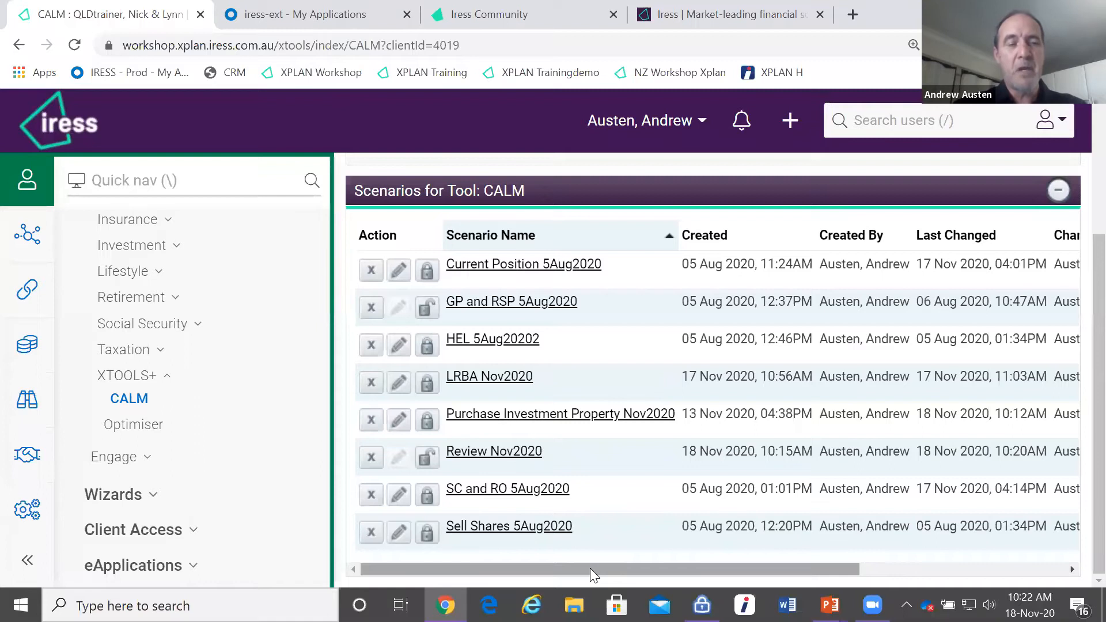
key("alt+Tab")
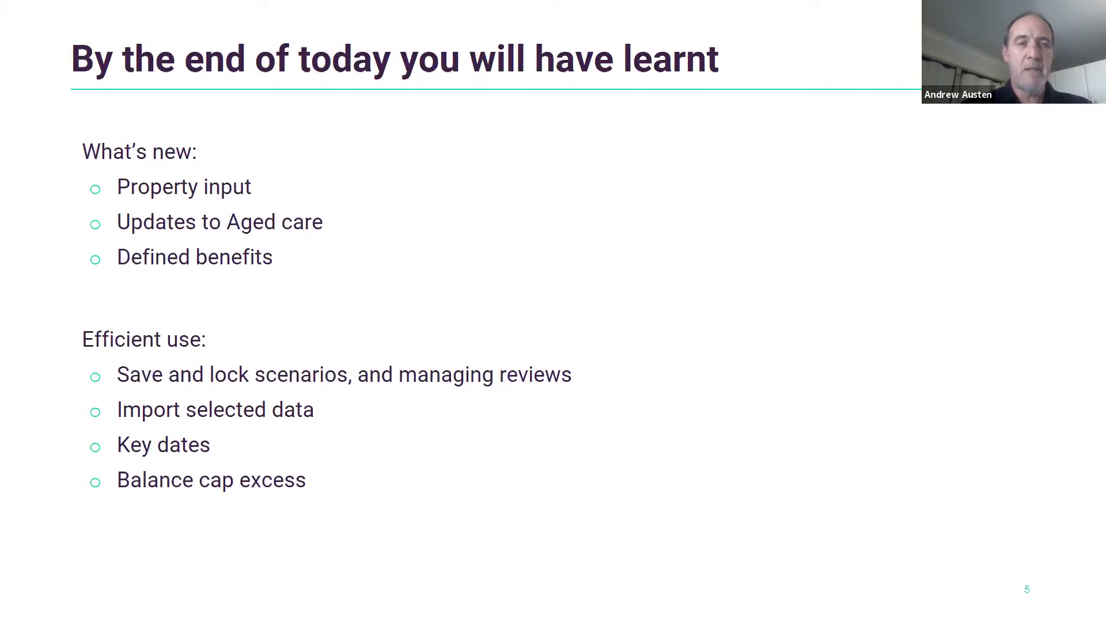
key("Escape")
key("alt+Tab")
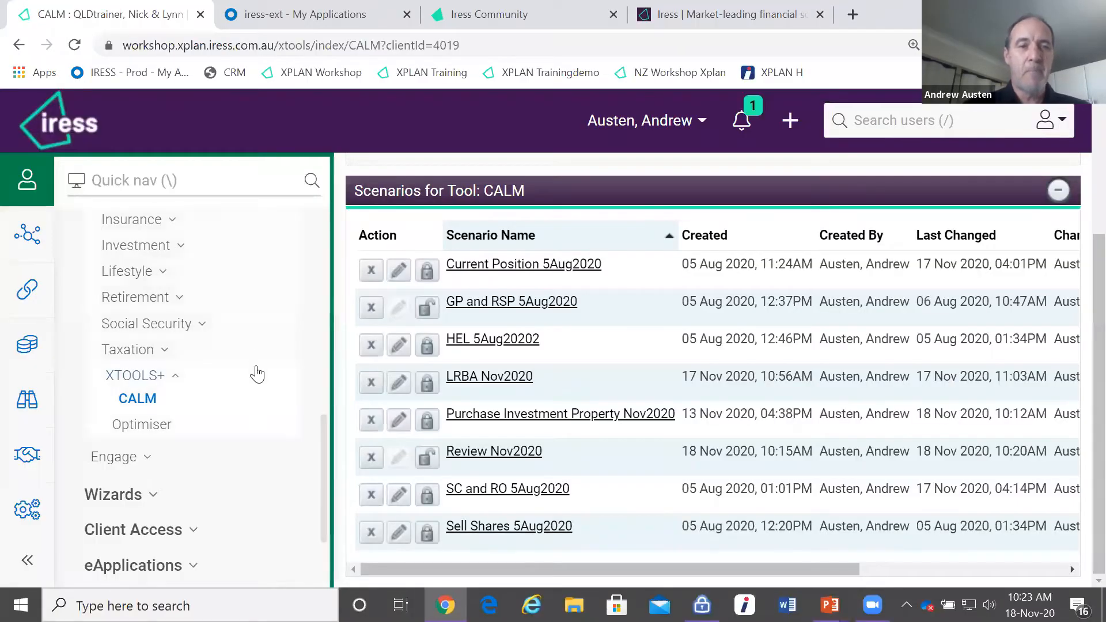
Step: Open the Purchase Investment Property Nov2020 scenario and review its projection start date, future key dates and personal data
left_click(547, 416)
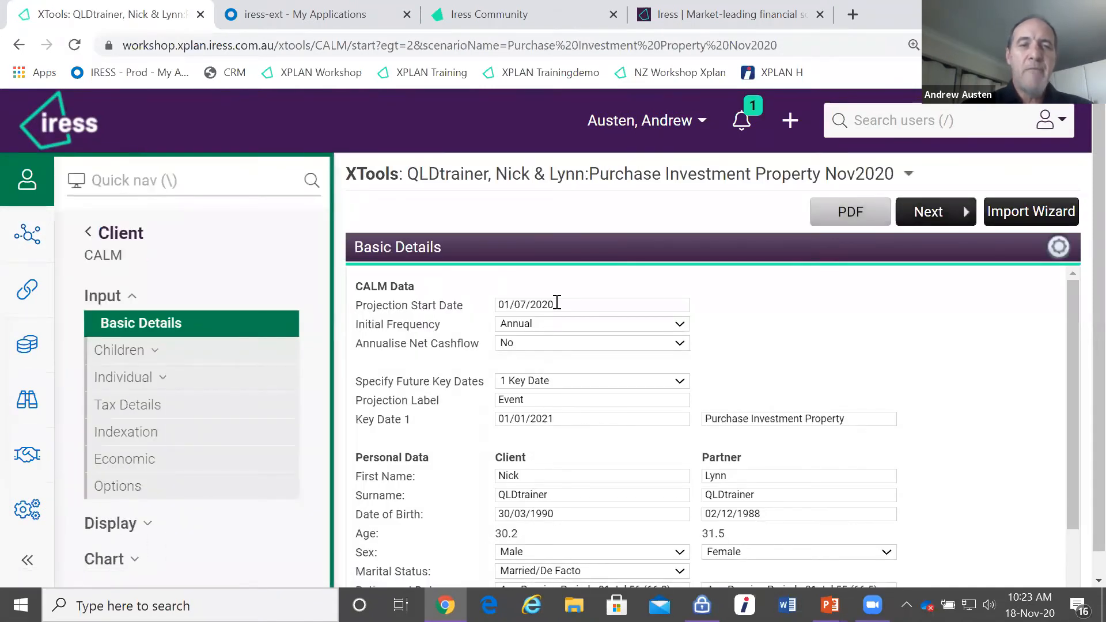
left_click(558, 303)
left_click(558, 303)
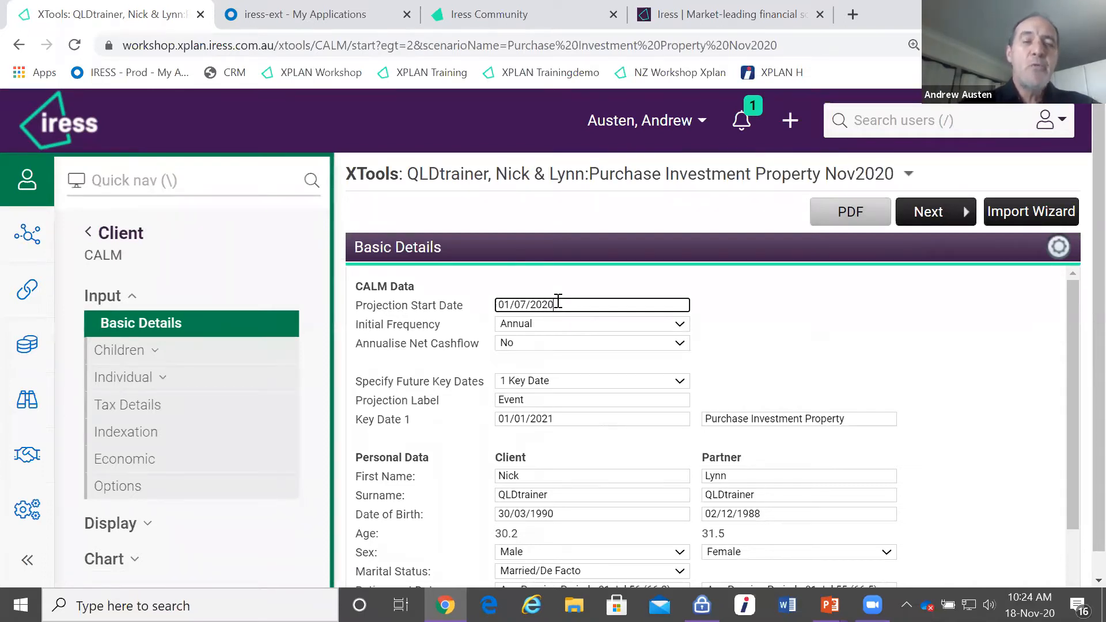
left_click_drag(362, 381, 483, 383)
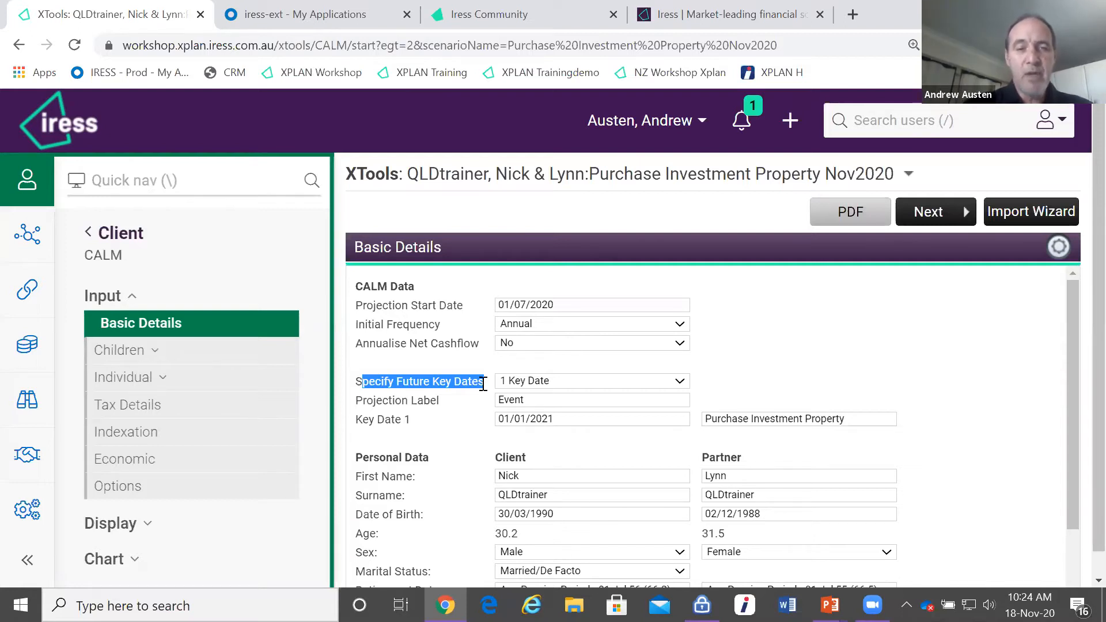
triple_click(554, 512)
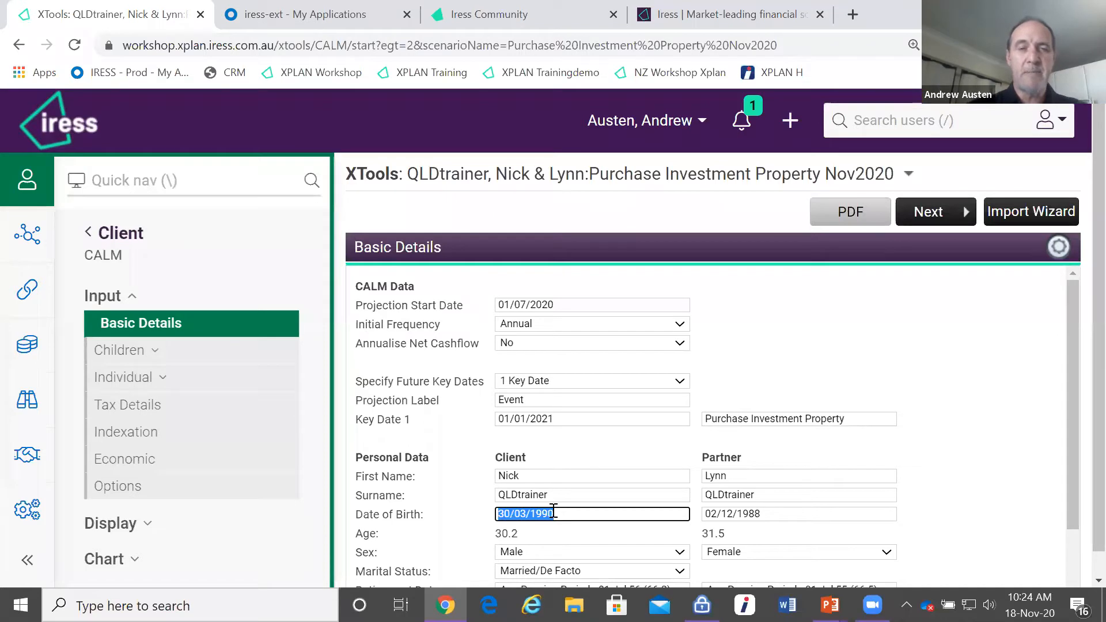
left_click(415, 382)
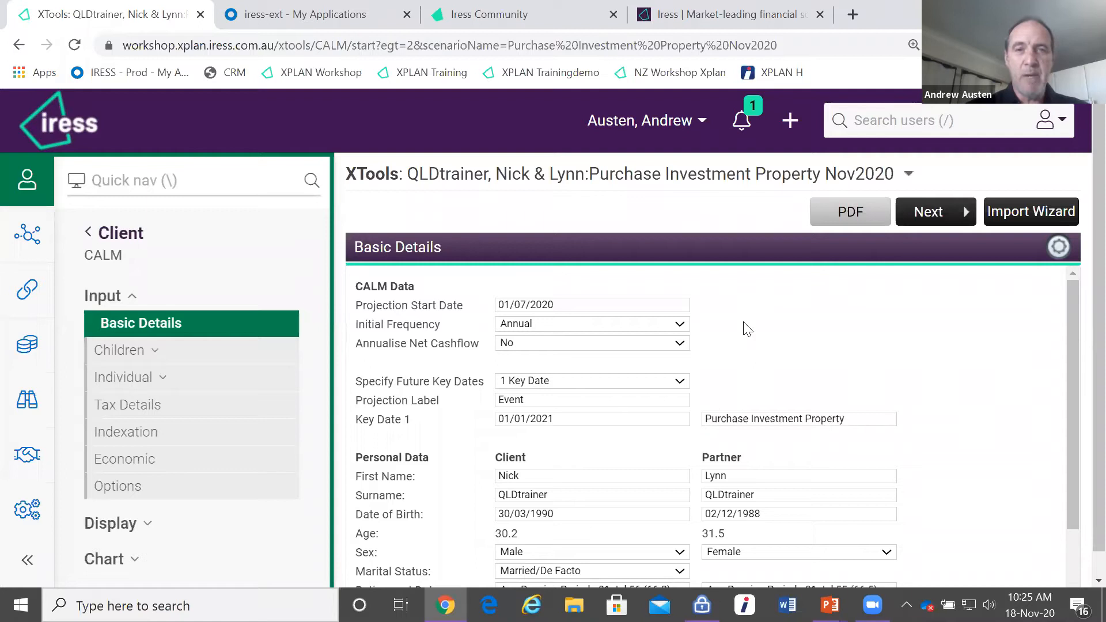
key("ctrl+plus")
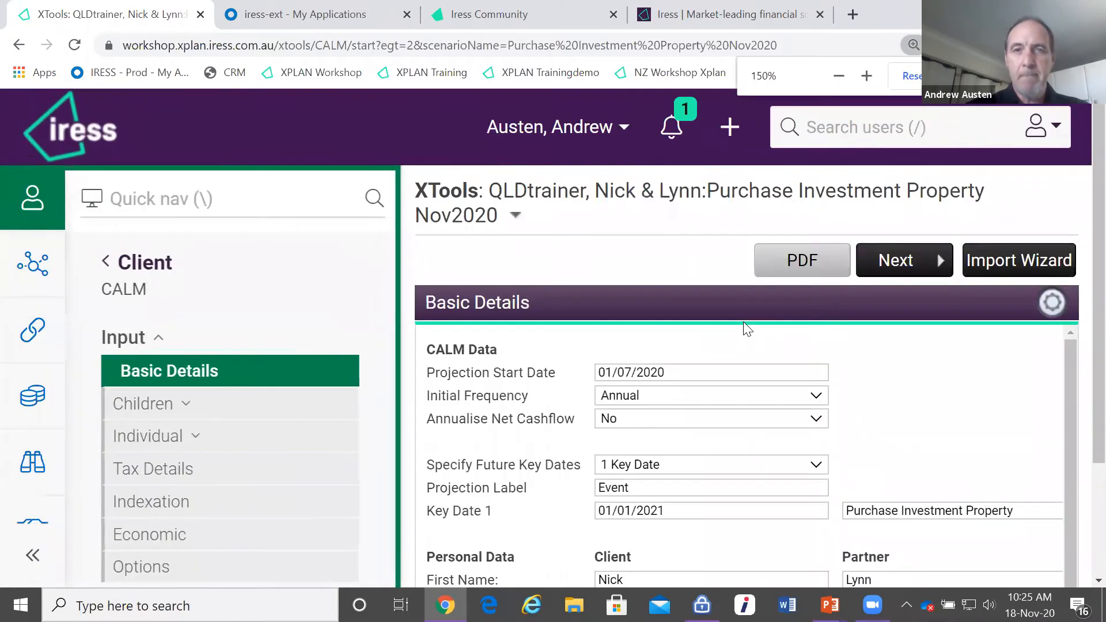
key("ctrl+minus")
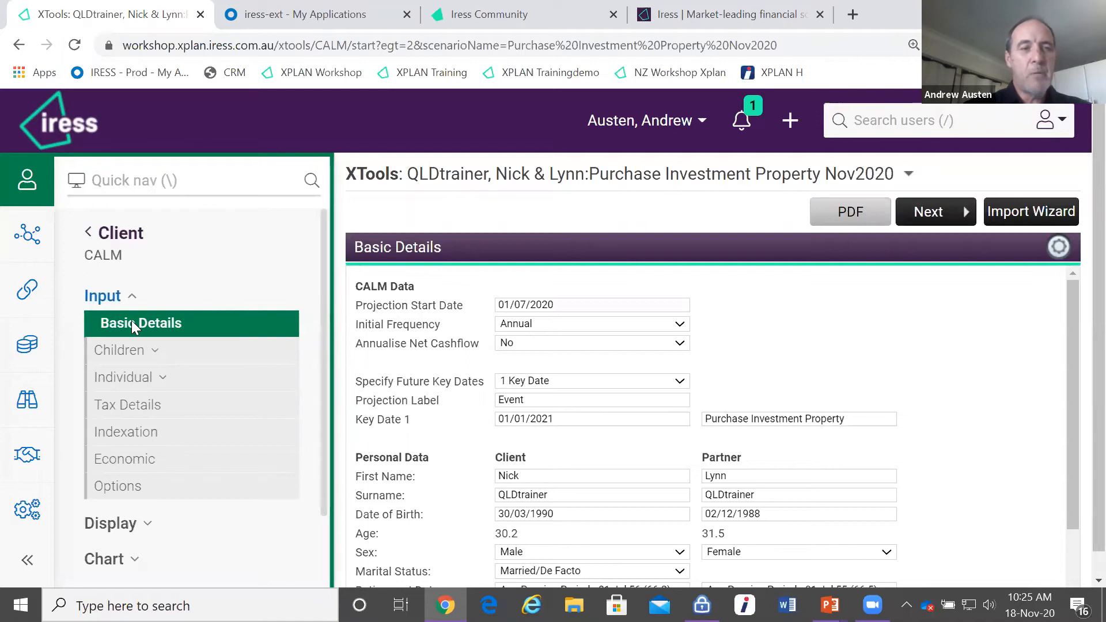
Step: Add a property to the scenario's individual assets with the description Noosa Unit
left_click(127, 381)
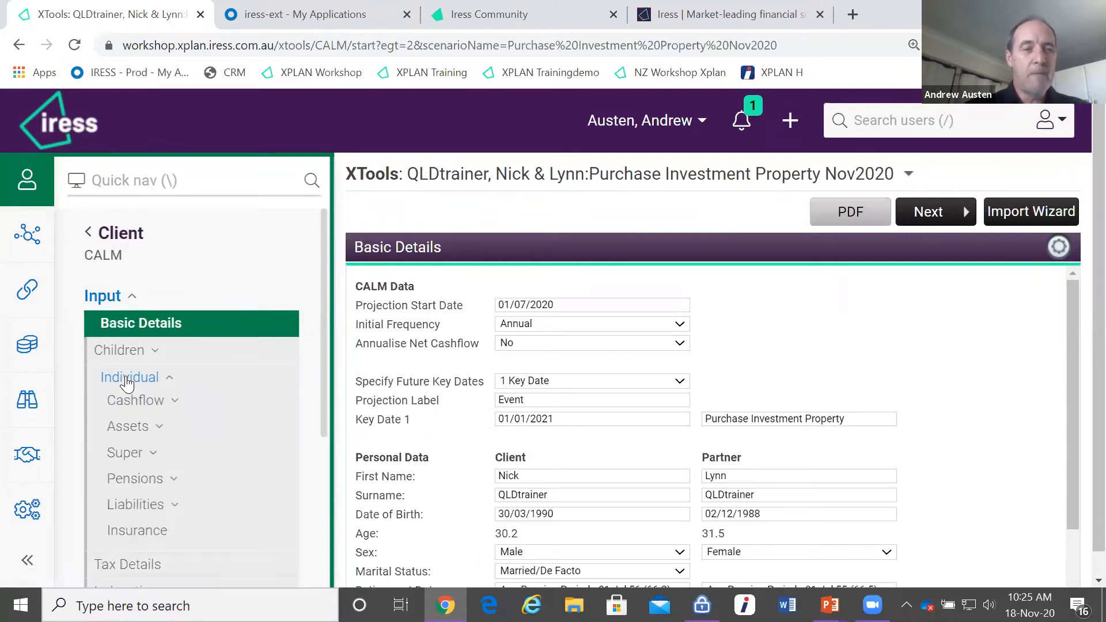
left_click(137, 428)
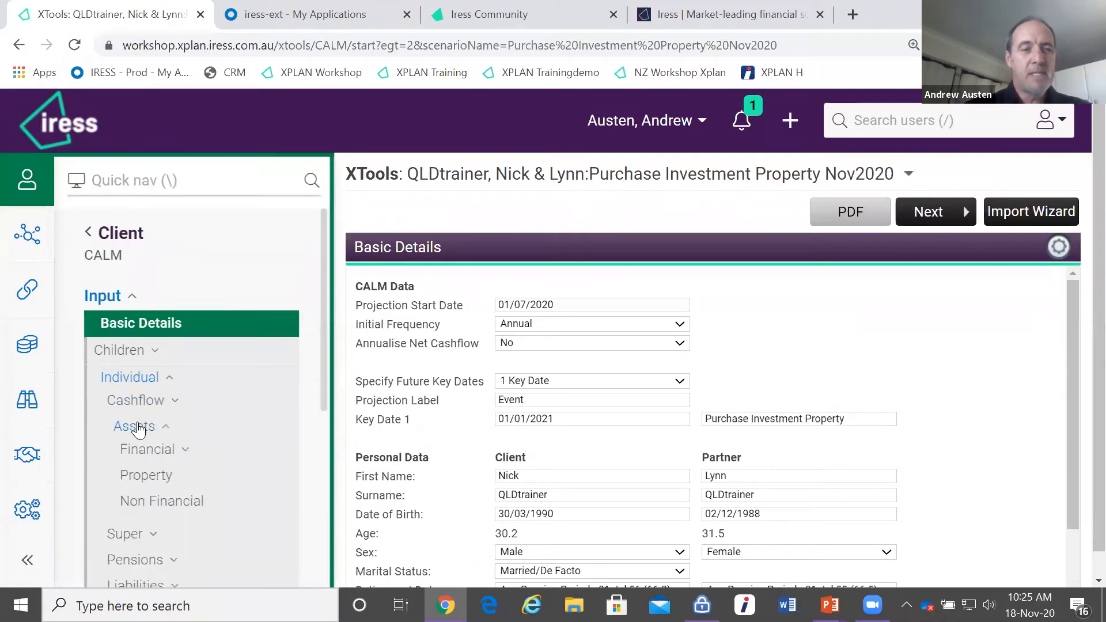
left_click(159, 478)
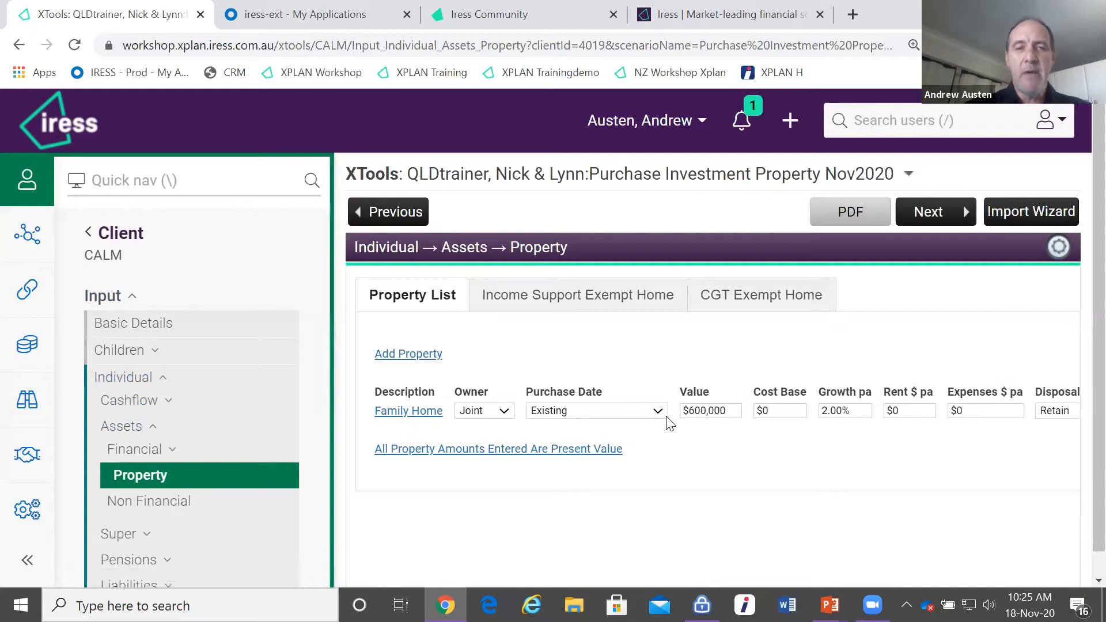
left_click(406, 355)
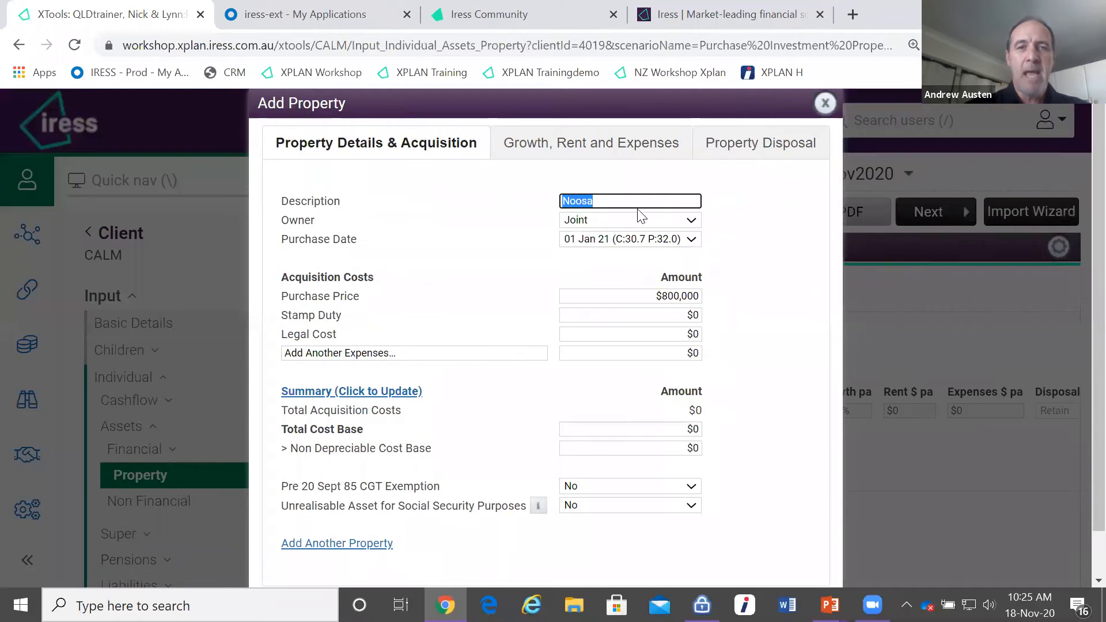
left_click(615, 200)
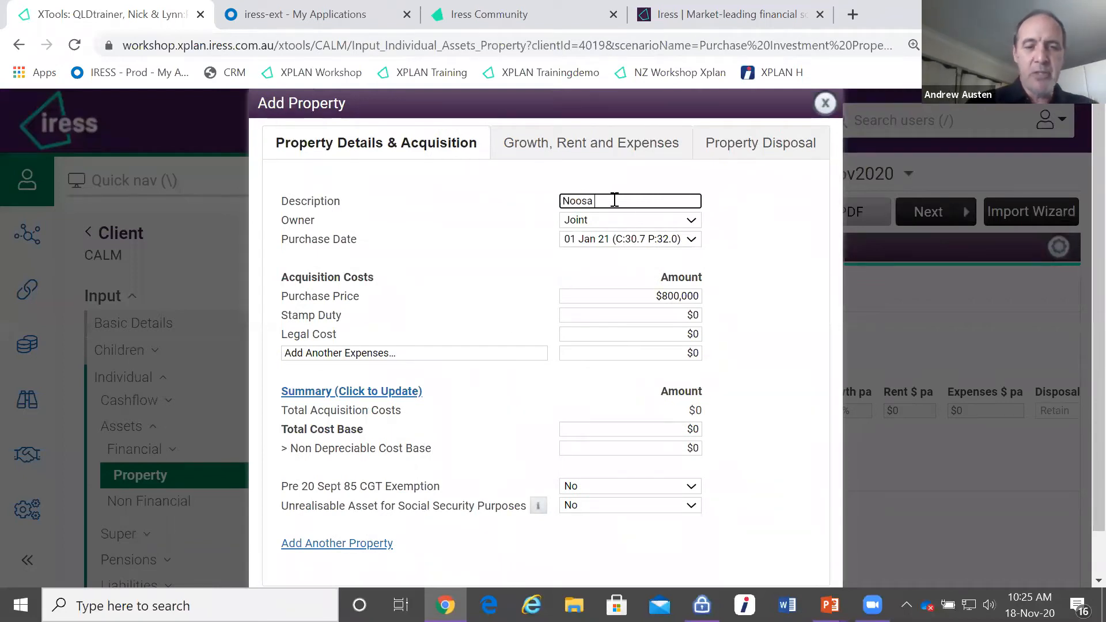
type("Unit")
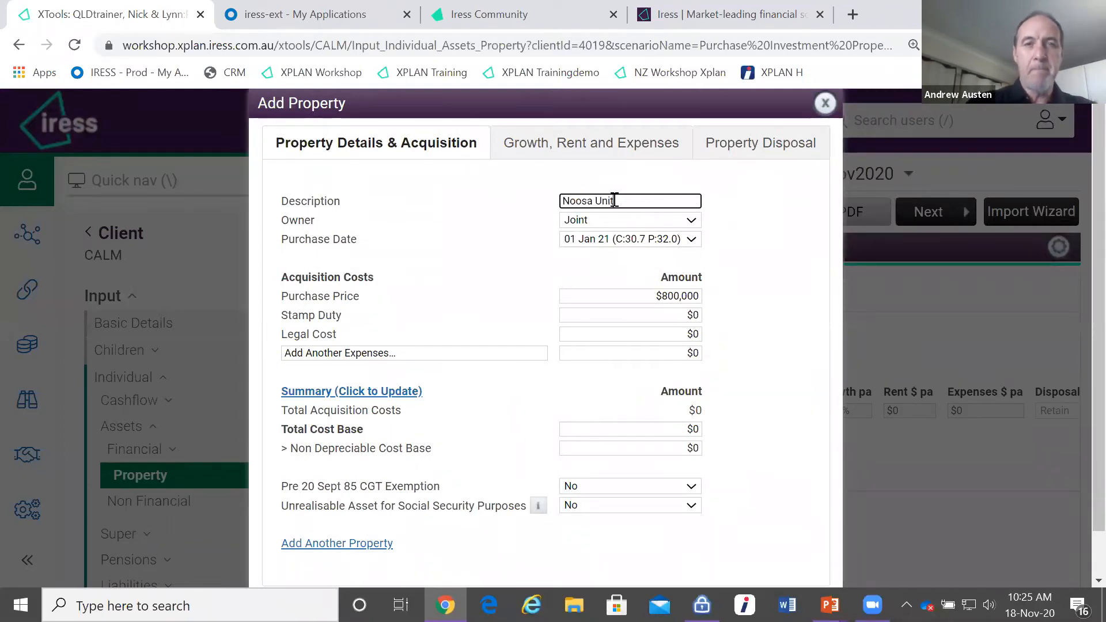
Step: Select 01 Jan 21 as the Noosa Unit's purchase date and display the property's growth, rent and expense settings
left_click(691, 240)
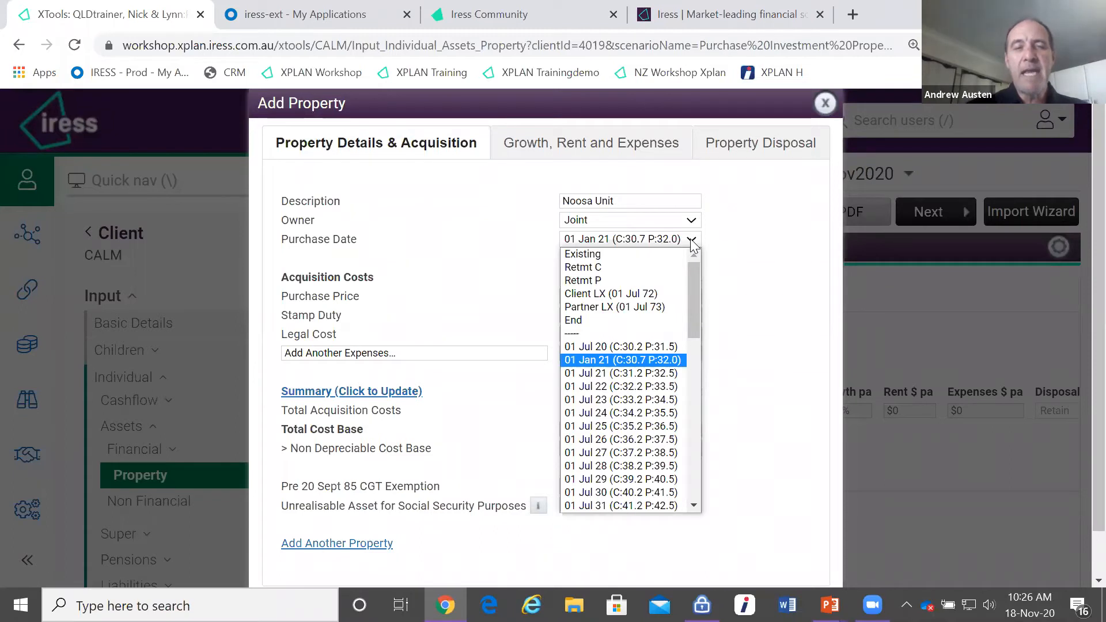
left_click(618, 361)
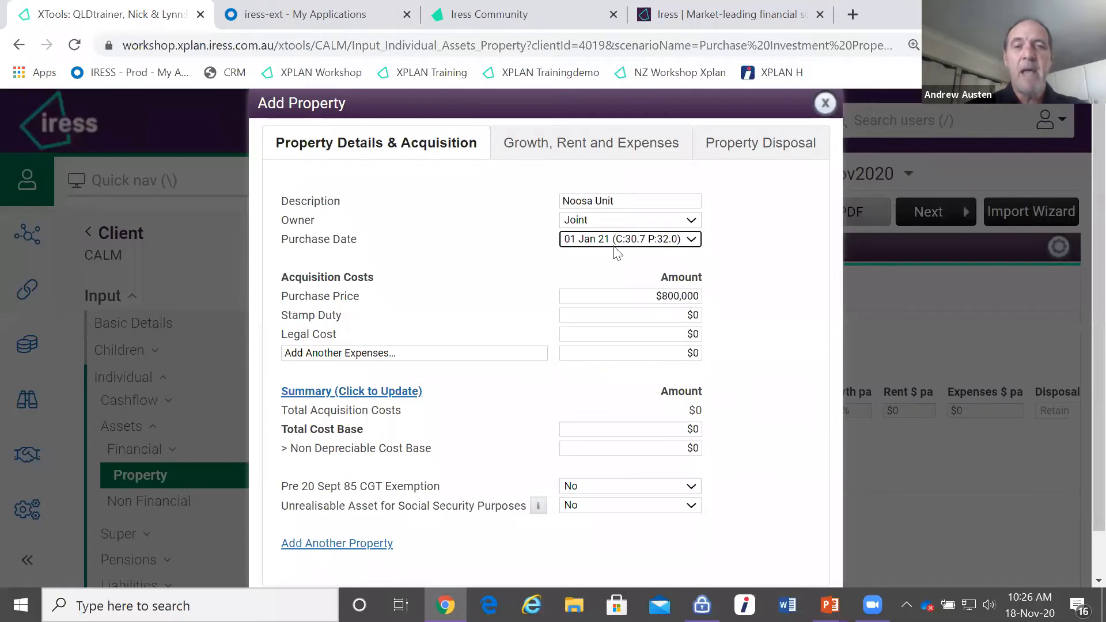
left_click(675, 294)
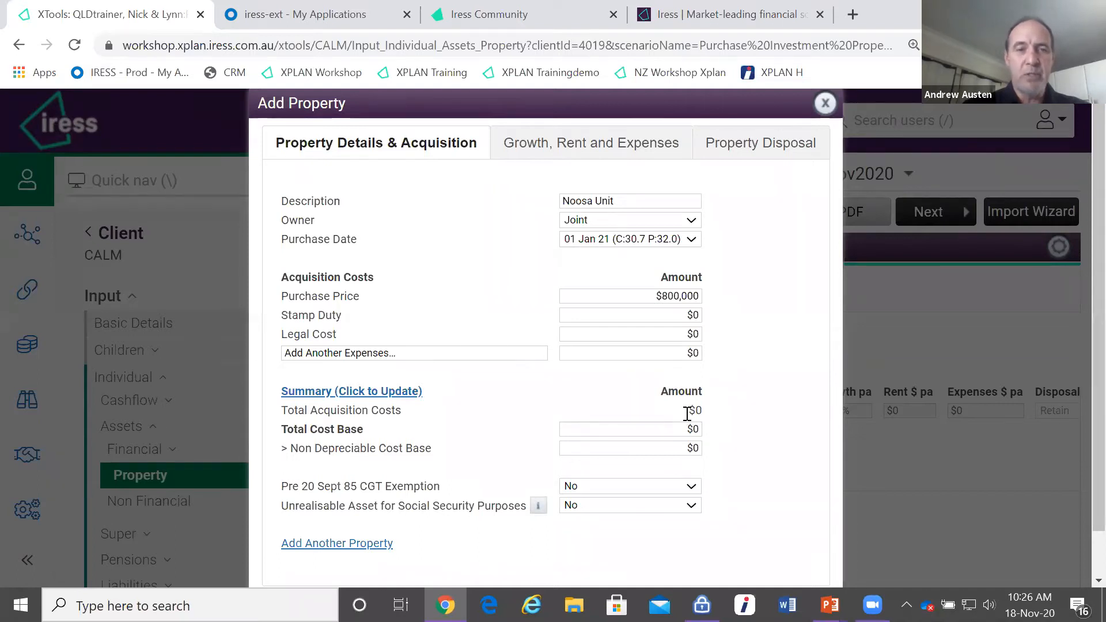
left_click(691, 446)
left_click(760, 448)
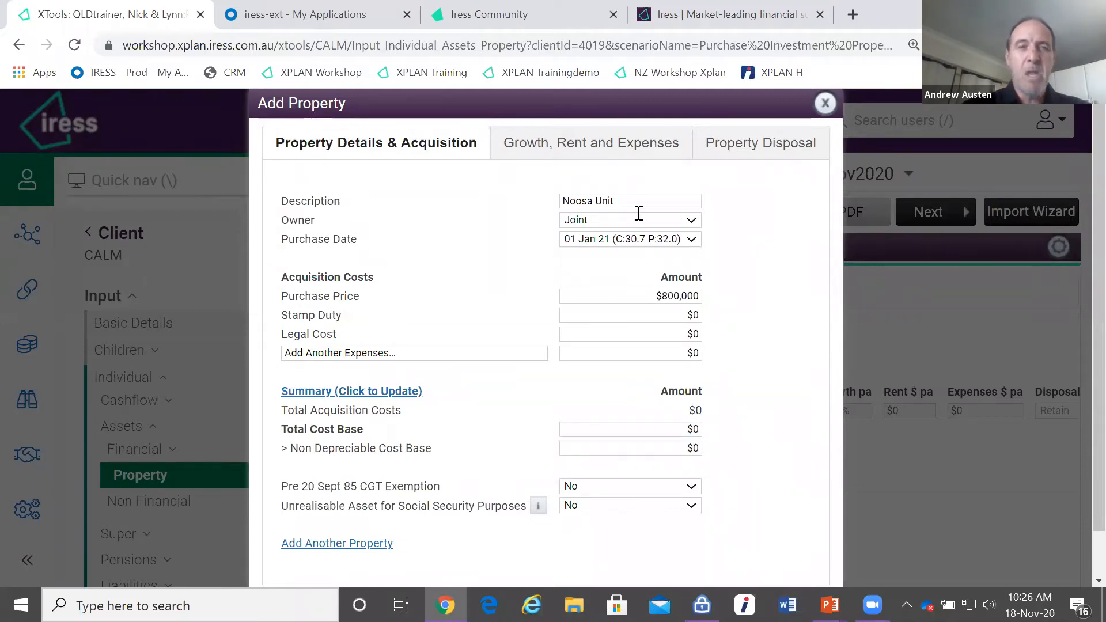
left_click(568, 148)
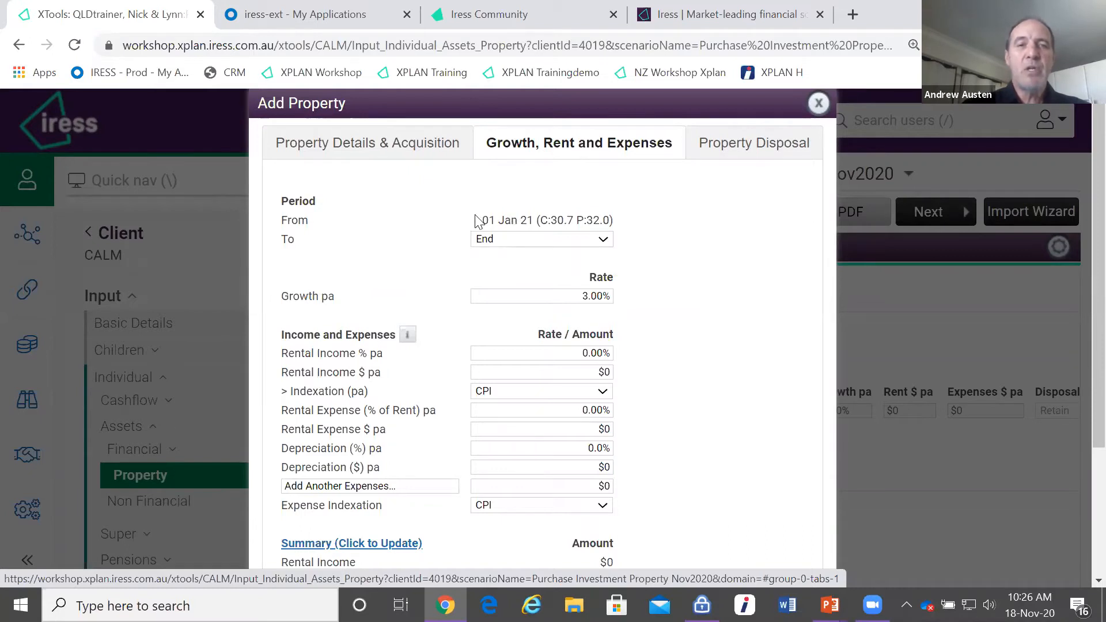
Step: Review the Noosa Unit's period, growth rate, rental indexation choices and expense summary, and finish adding the property
left_click_drag(478, 222, 615, 222)
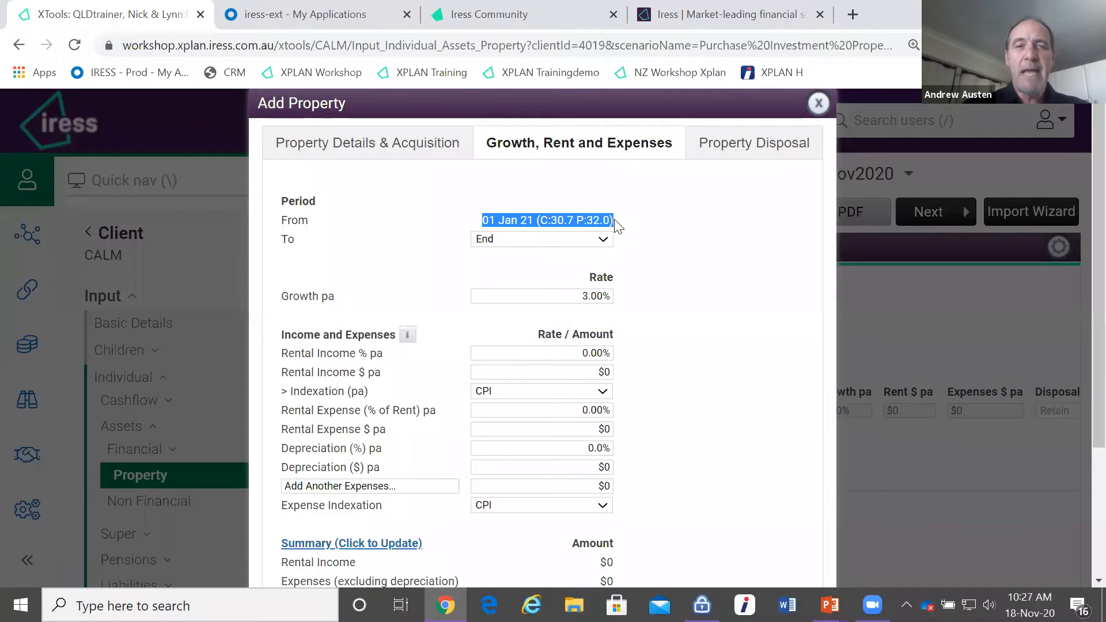
left_click(618, 226)
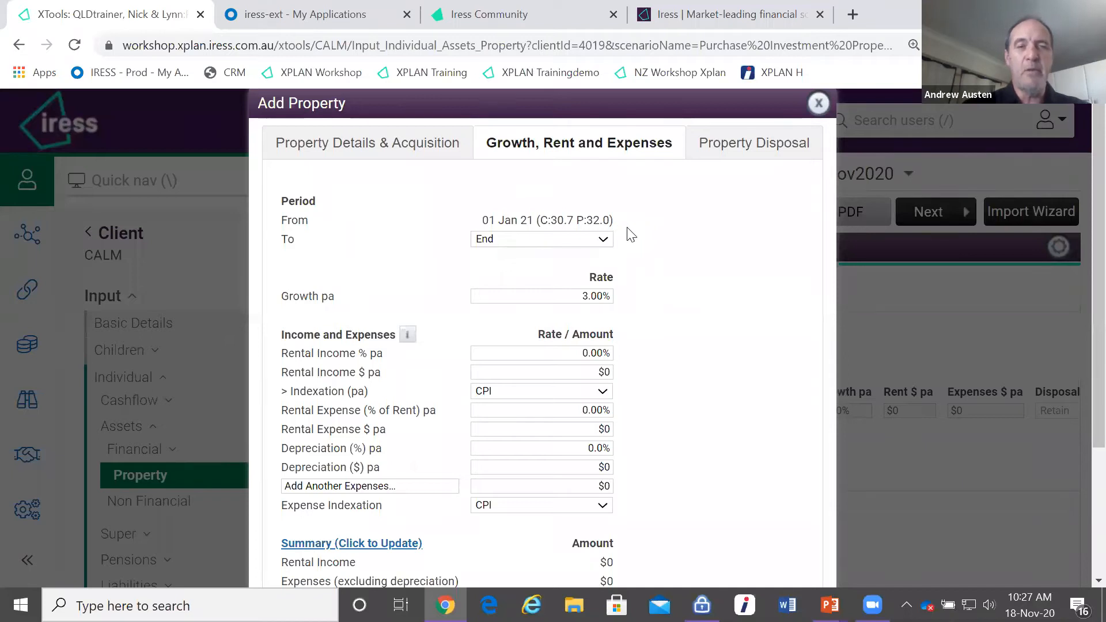
scroll(677, 303, "down", 2)
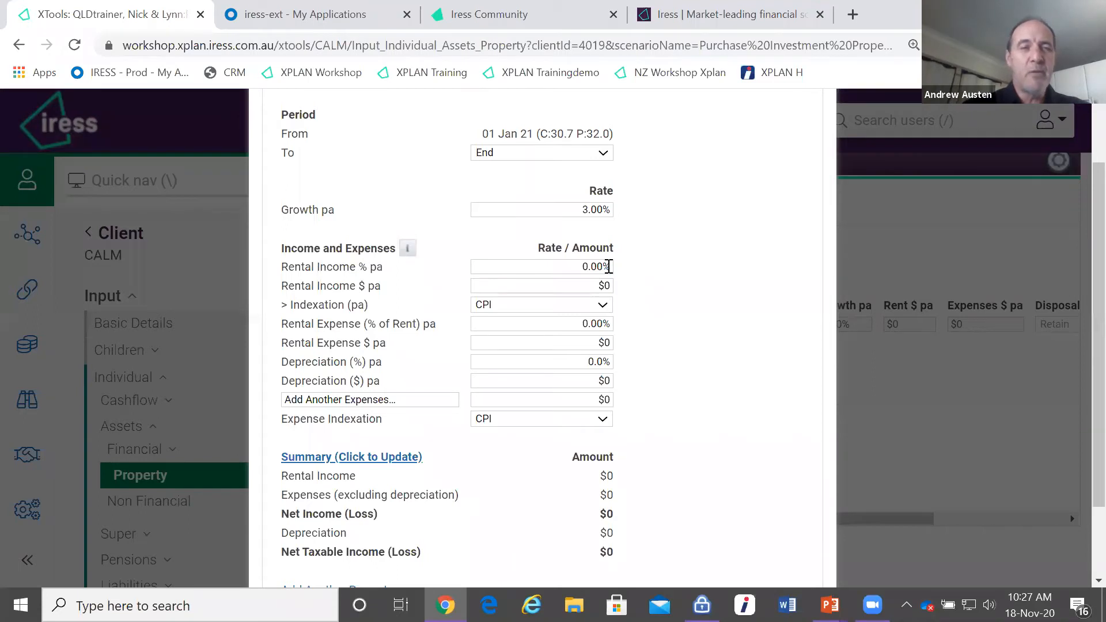
left_click(603, 306)
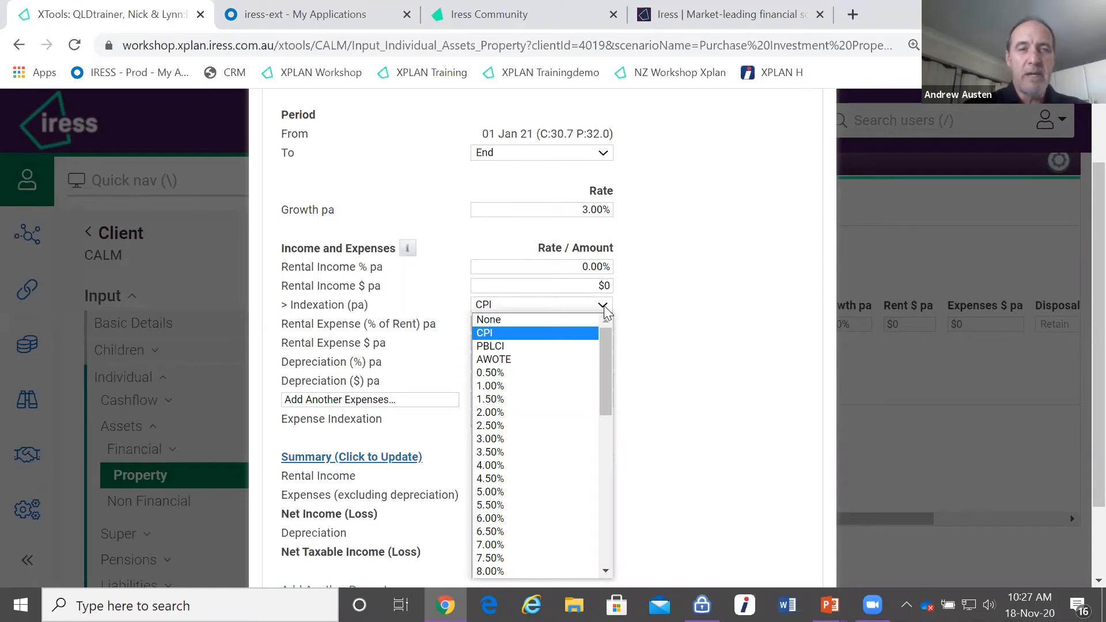
left_click(668, 306)
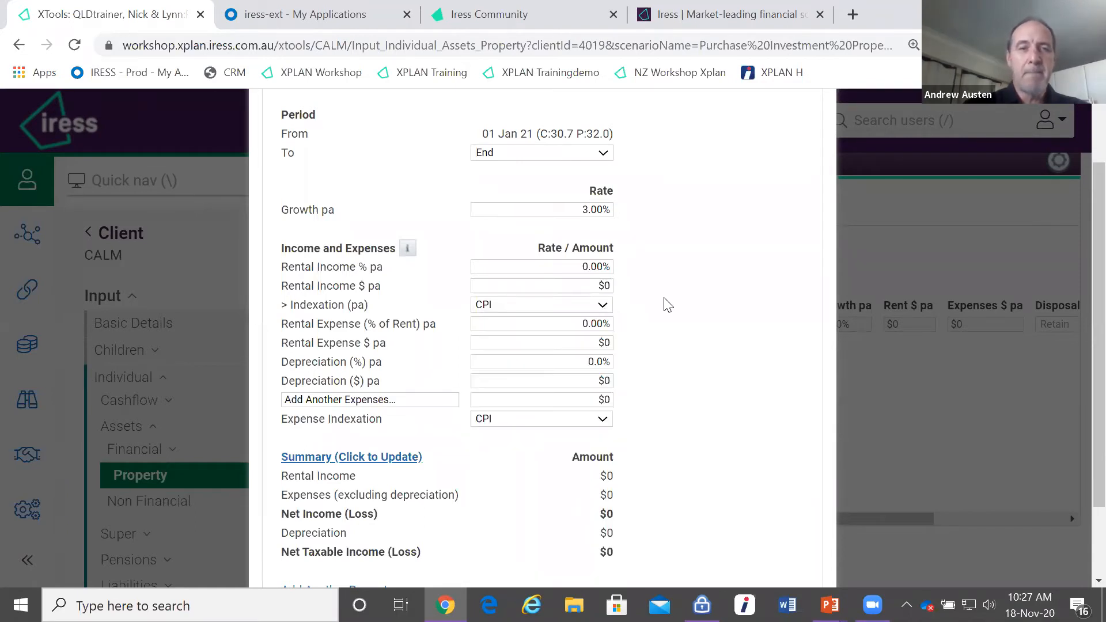
scroll(668, 306, "down", 2)
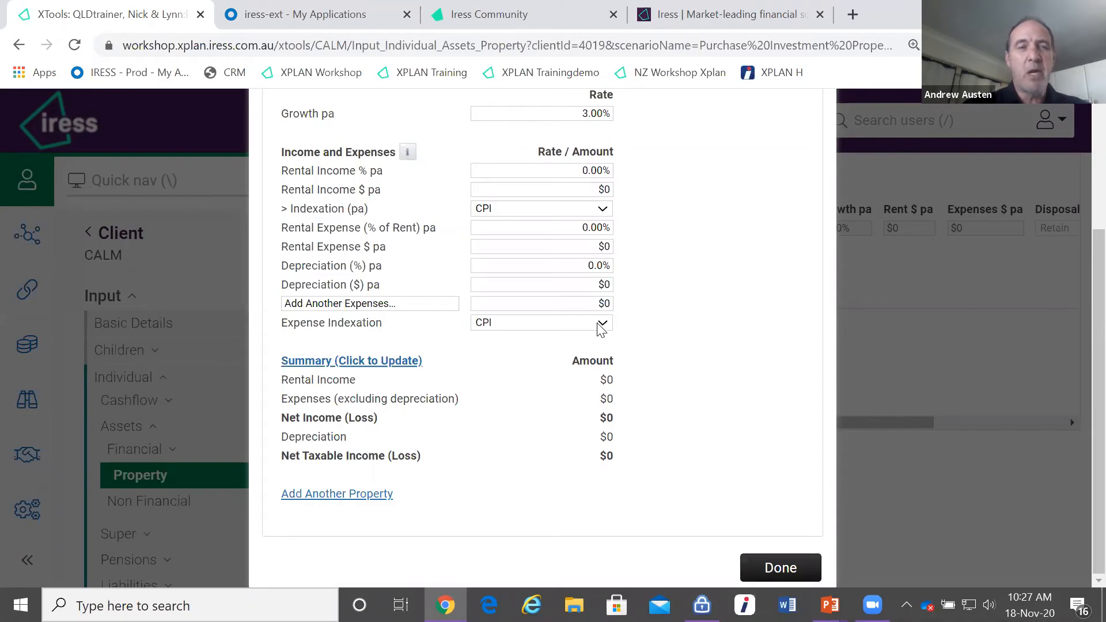
scroll(601, 328, "up", 2)
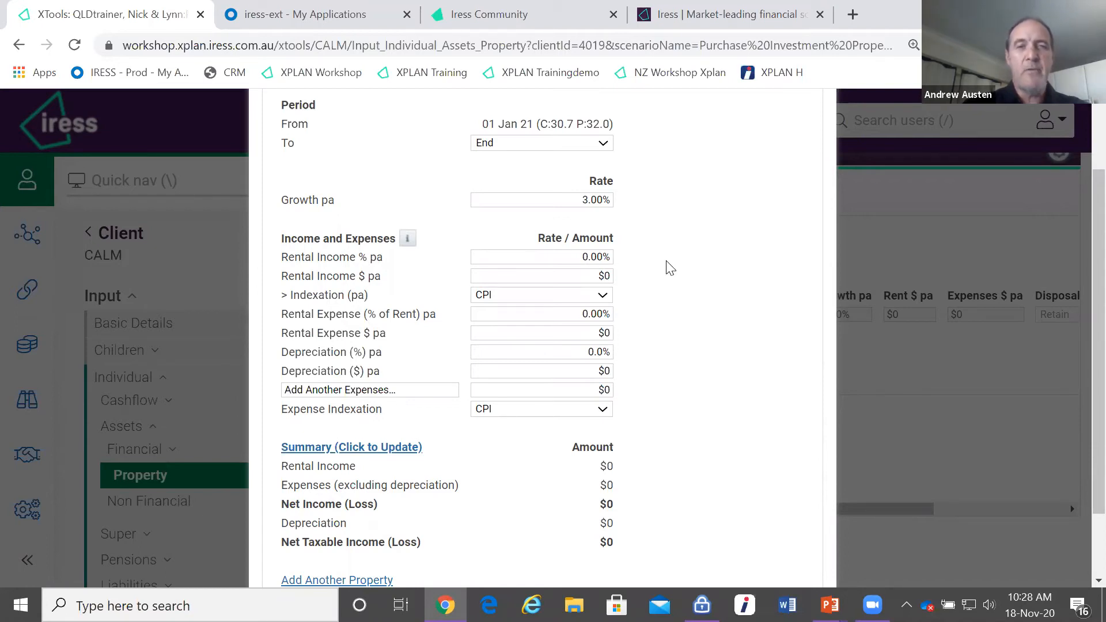
scroll(670, 268, "down", 1)
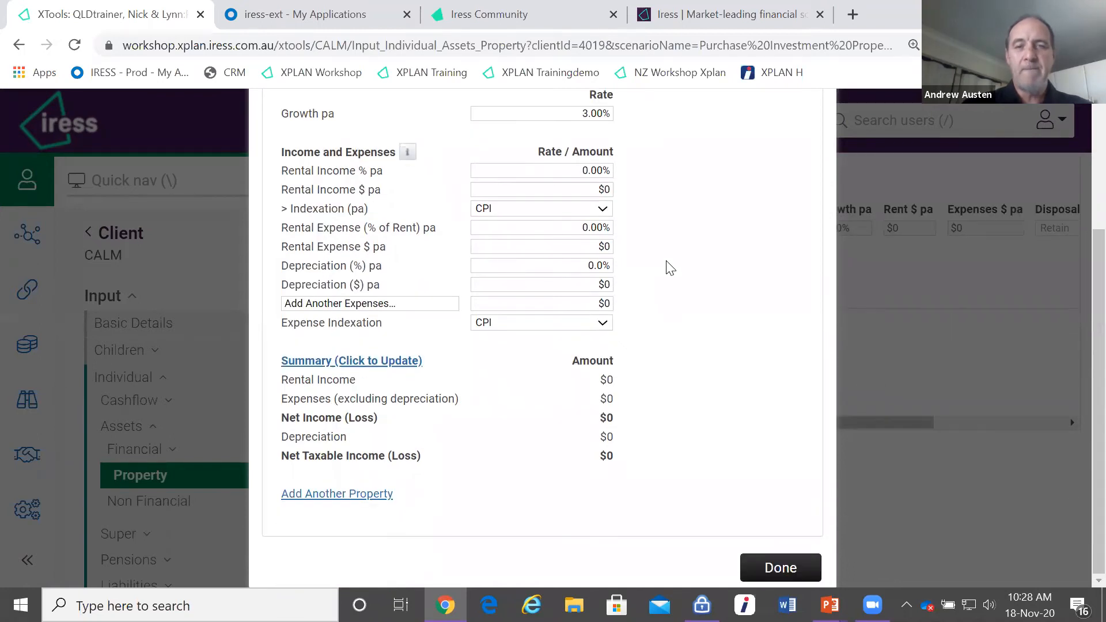
left_click(781, 568)
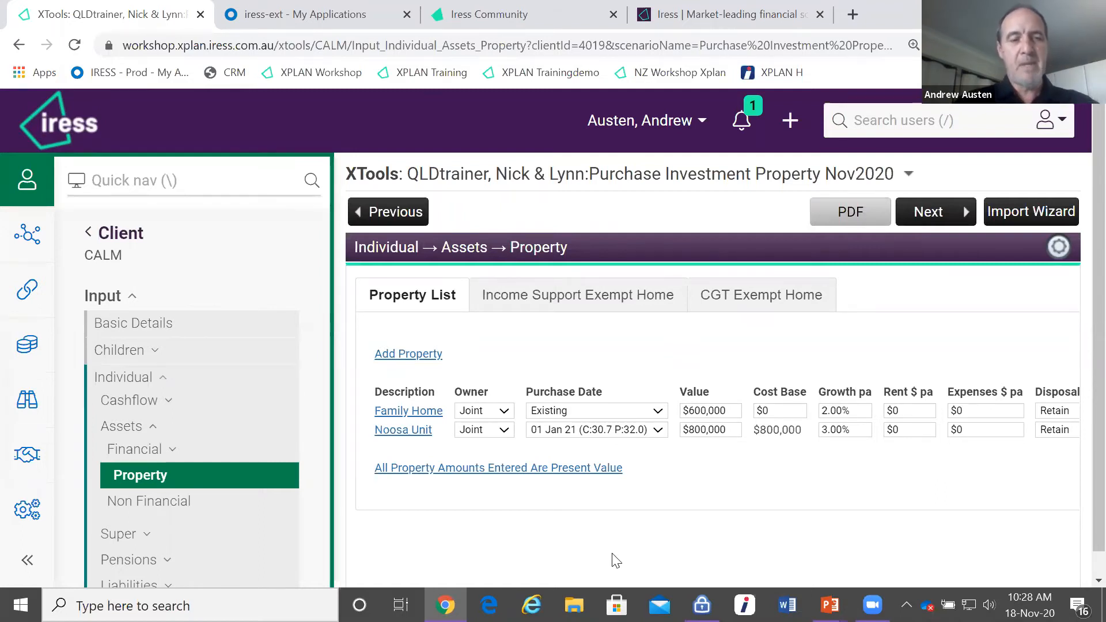
Step: Switch to PowerPoint to check the learning outcomes slide, exit the slide show and return to the CALM scenario in Chrome
key("alt+Tab")
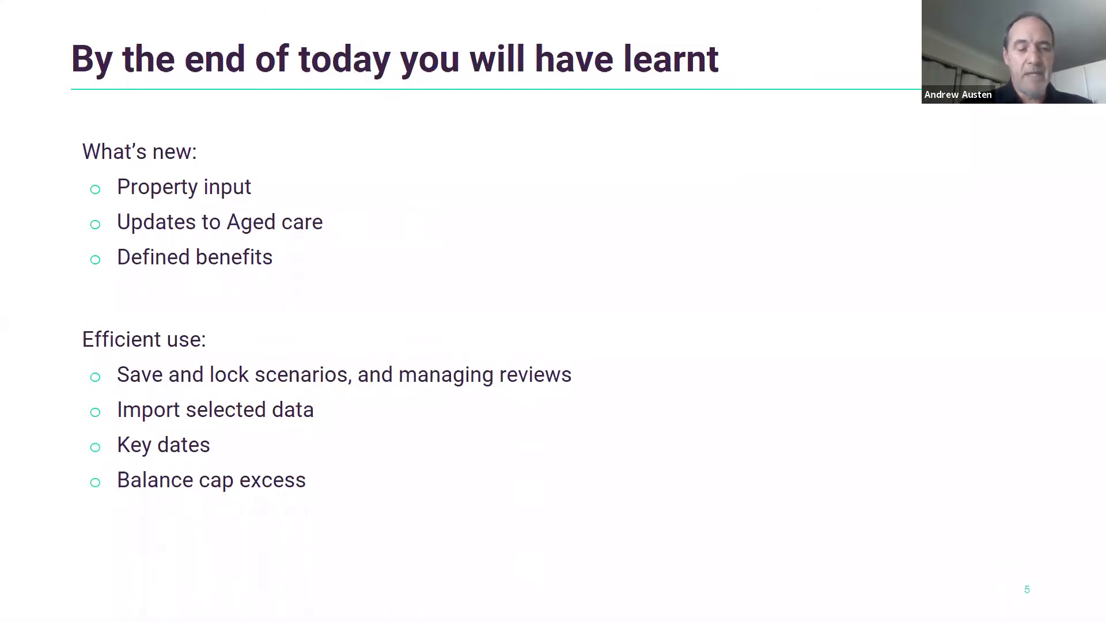
key("Escape")
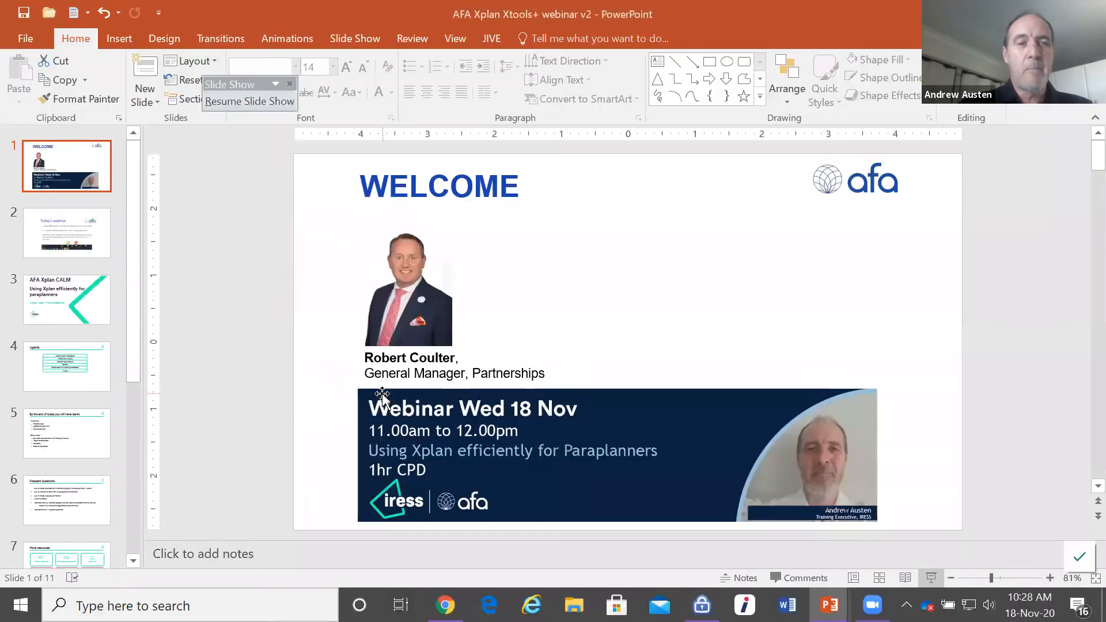
key("alt+Tab")
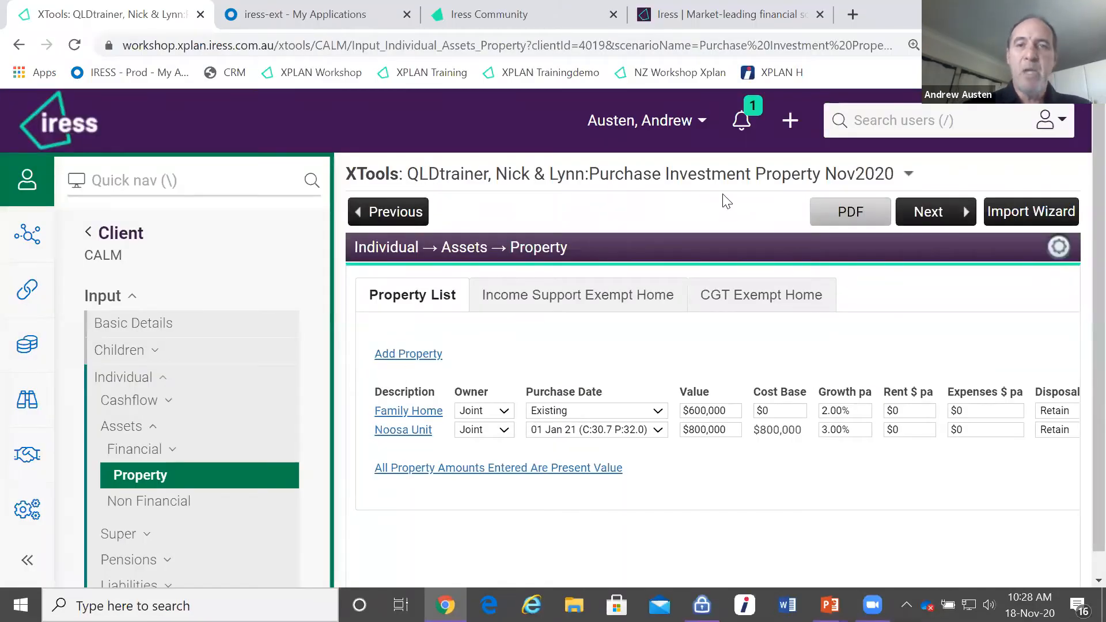
Step: Switch from the current scenario to SC and RO 5Aug2020
left_click(727, 180)
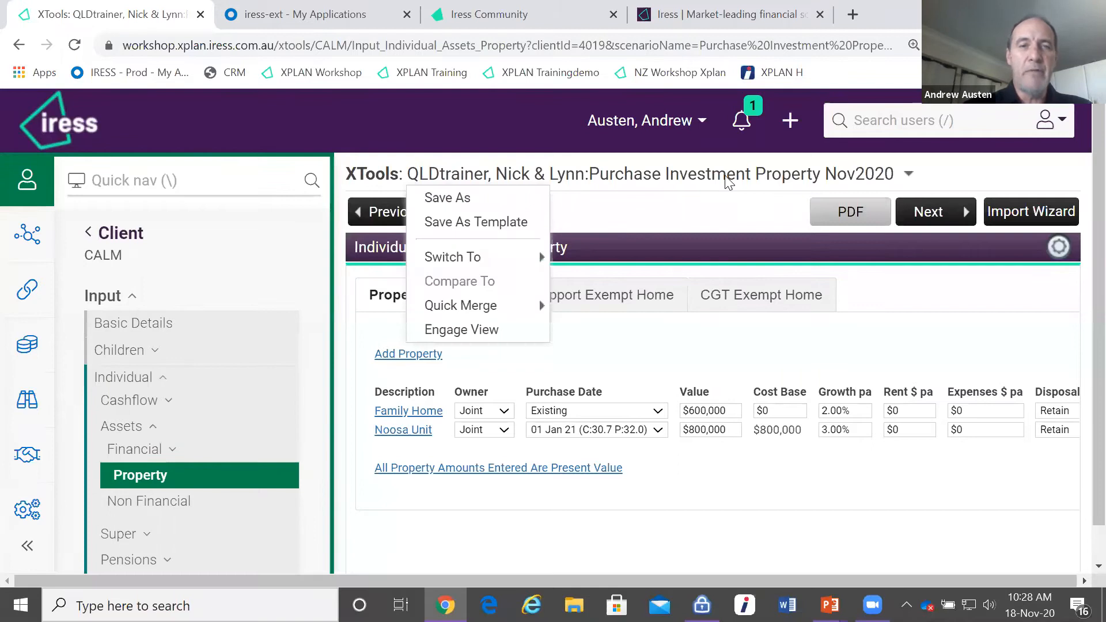
mouse_move(432, 262)
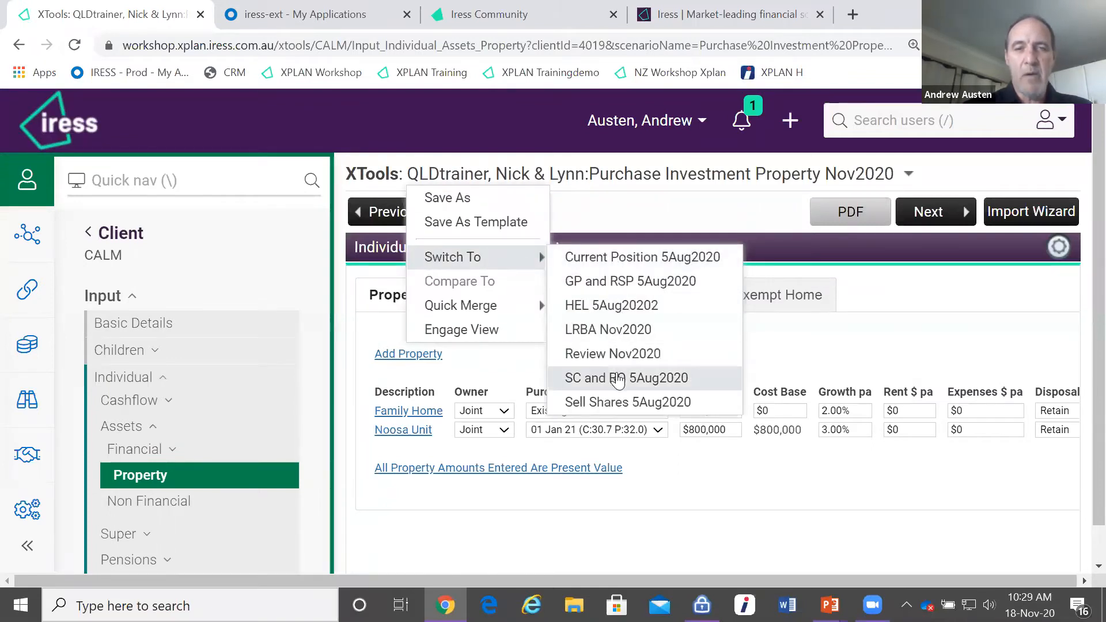
left_click(618, 376)
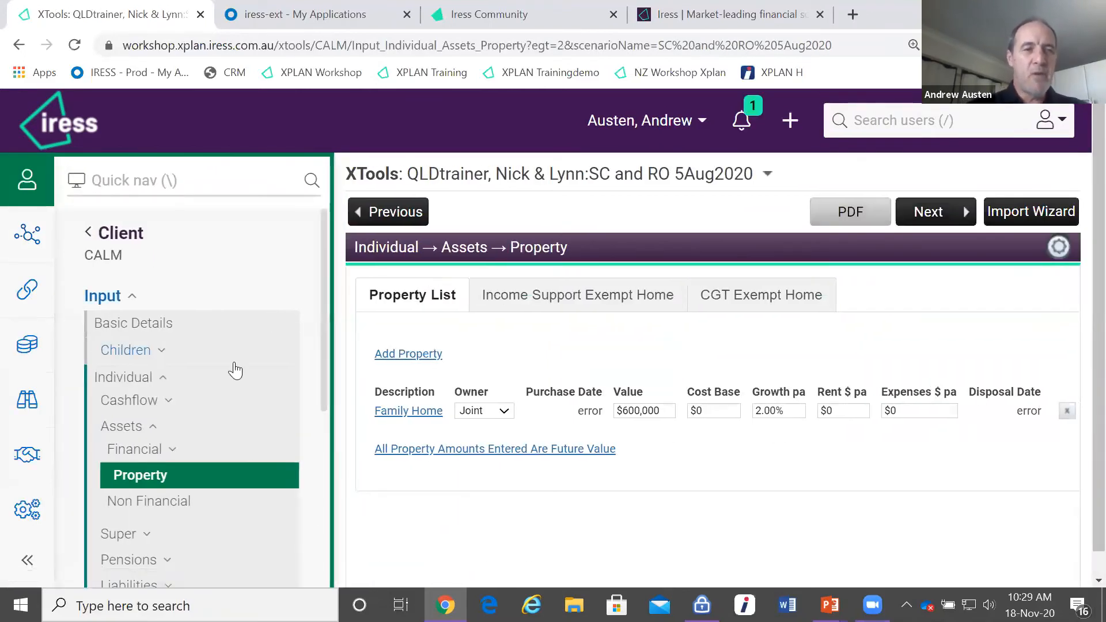
Step: Open the details of the client's ABP account among the individual pensions
scroll(235, 375, "down", 3)
scroll(235, 374, "up", 3)
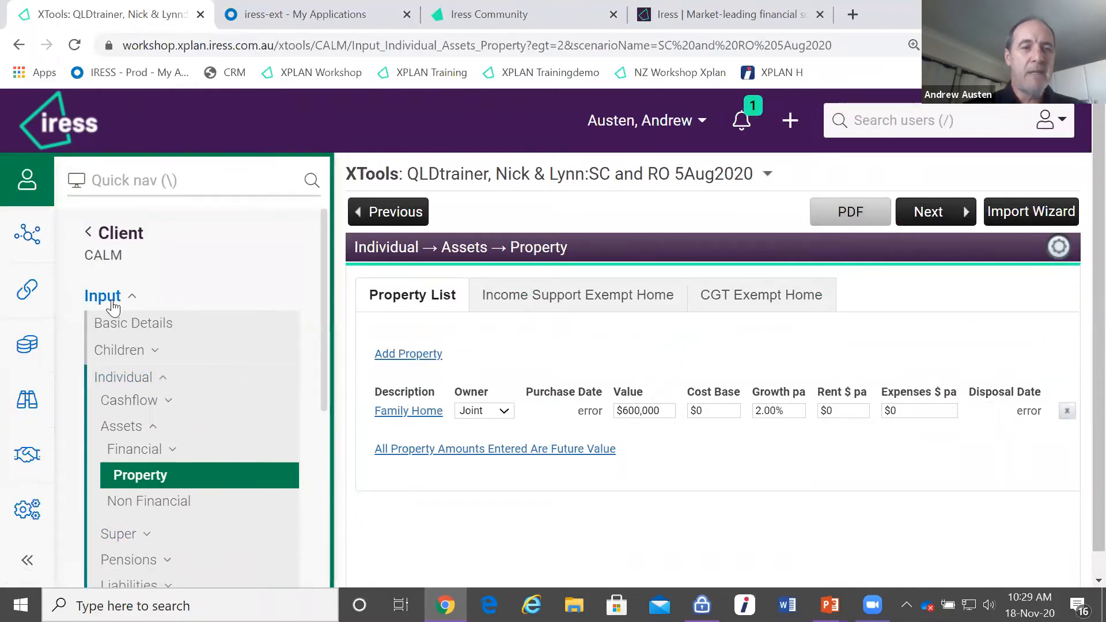
scroll(152, 407, "down", 3)
left_click(147, 405)
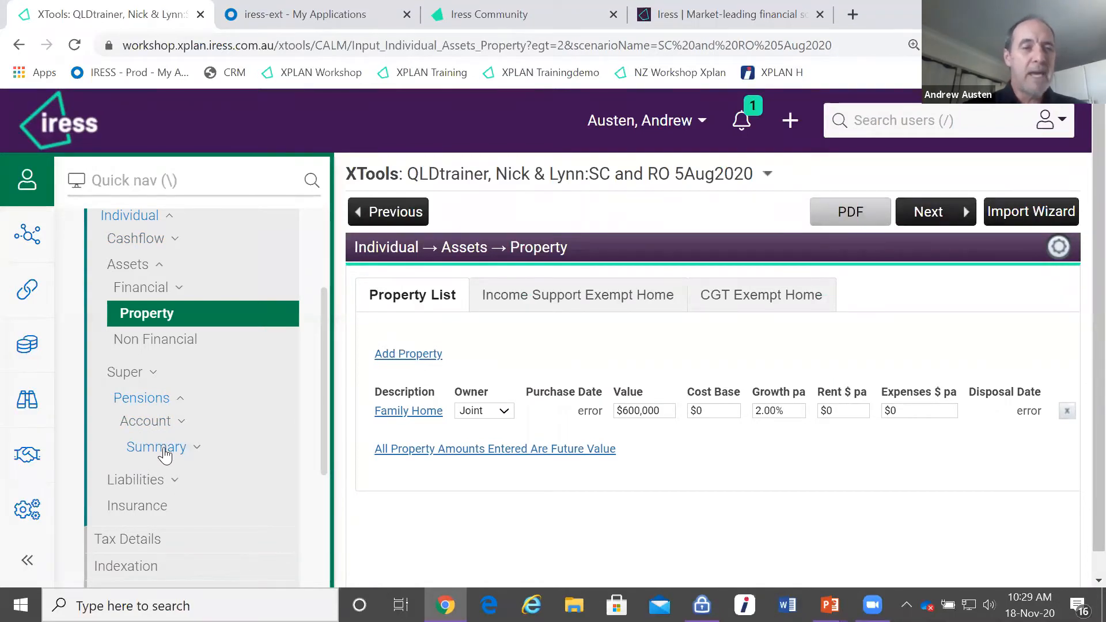
left_click(152, 421)
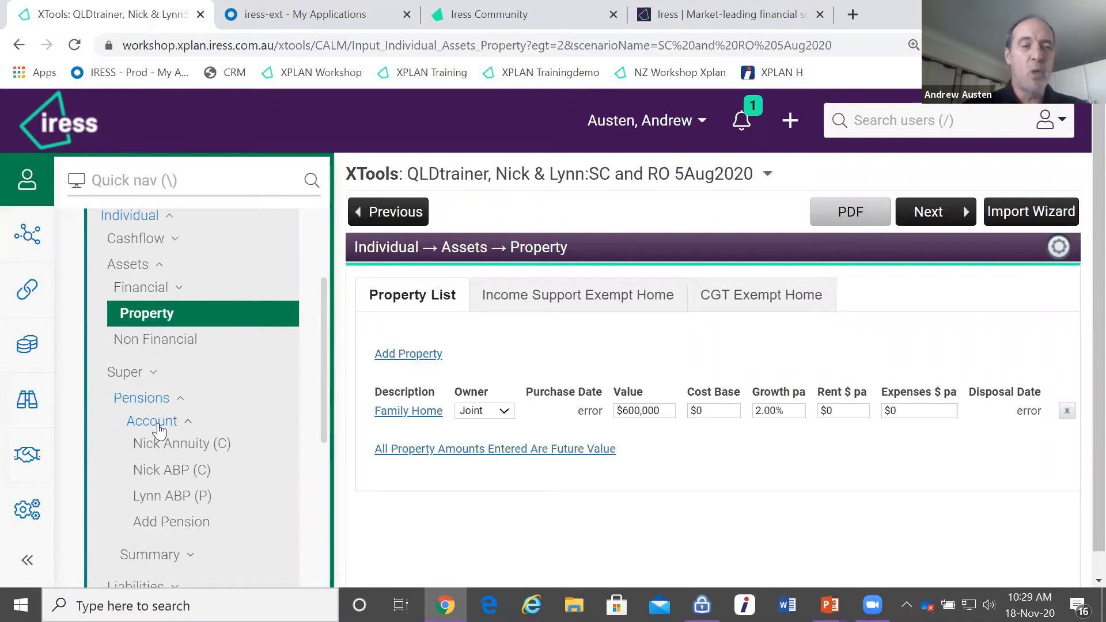
left_click(179, 474)
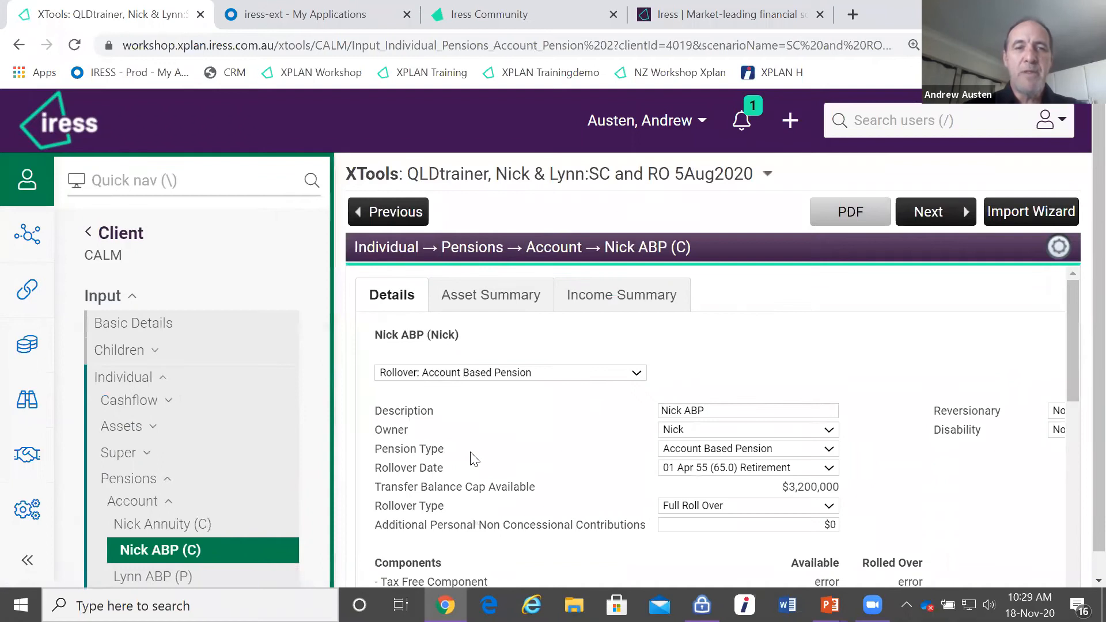
scroll(471, 459, "down", 1)
scroll(471, 460, "down", 1)
scroll(471, 459, "up", 1)
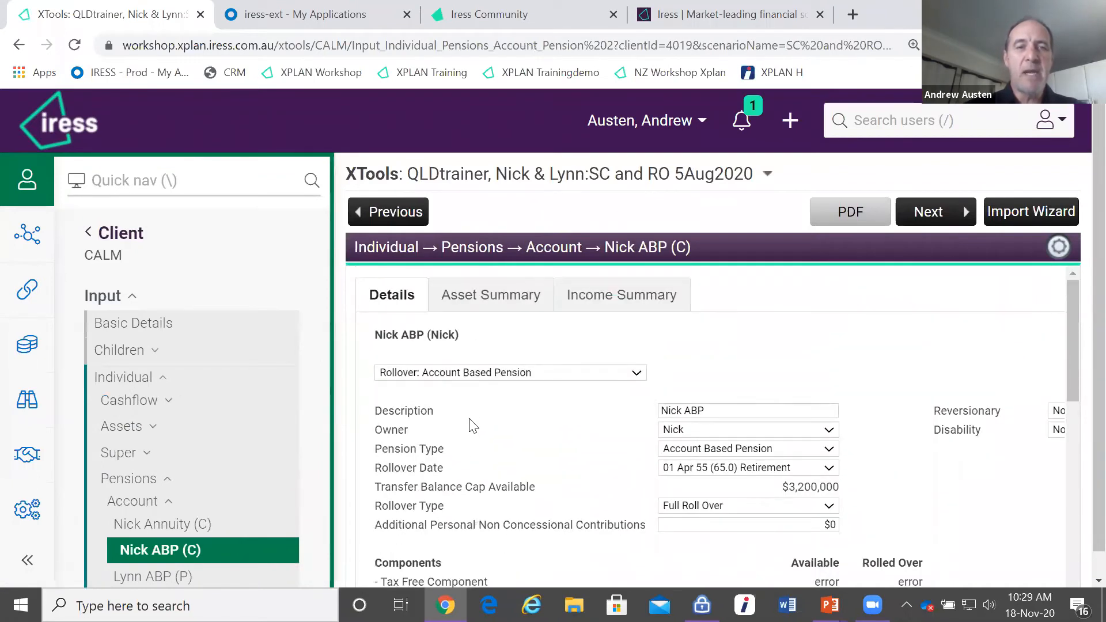
Step: Examine the ABP's rollover and annuity options, the available rollover dates and the Transfer Balance Cap Available line
left_click(475, 375)
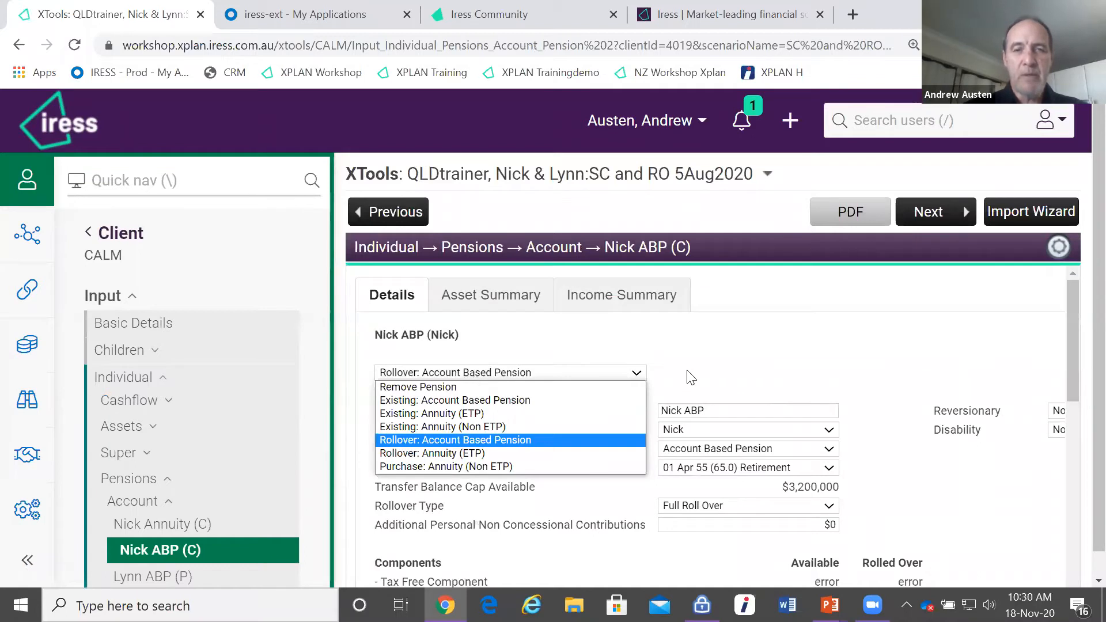
left_click(707, 374)
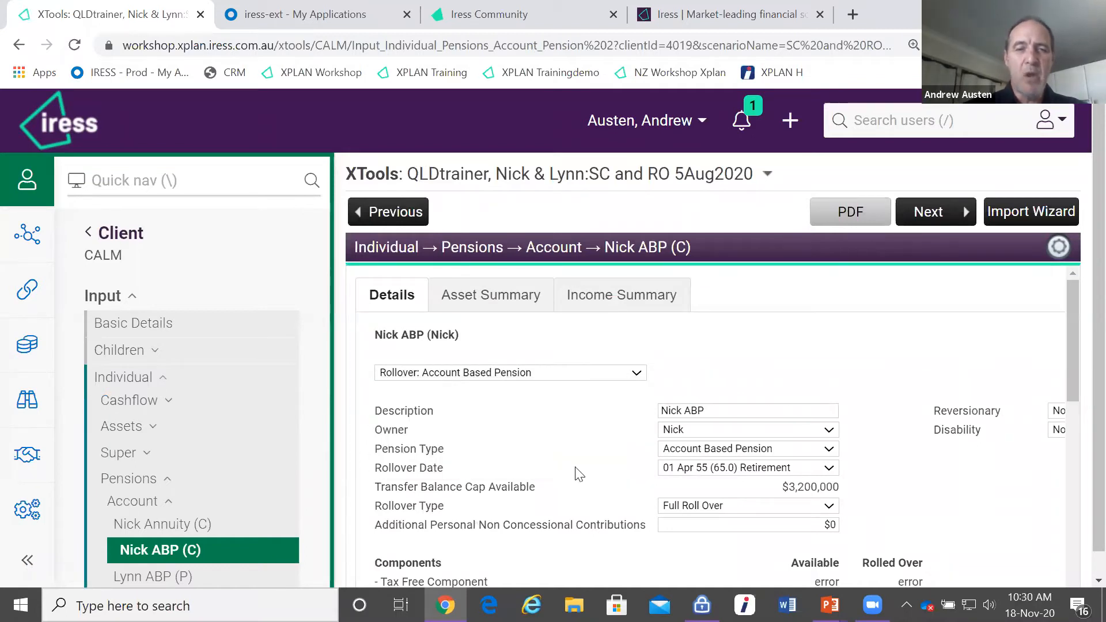
left_click(718, 474)
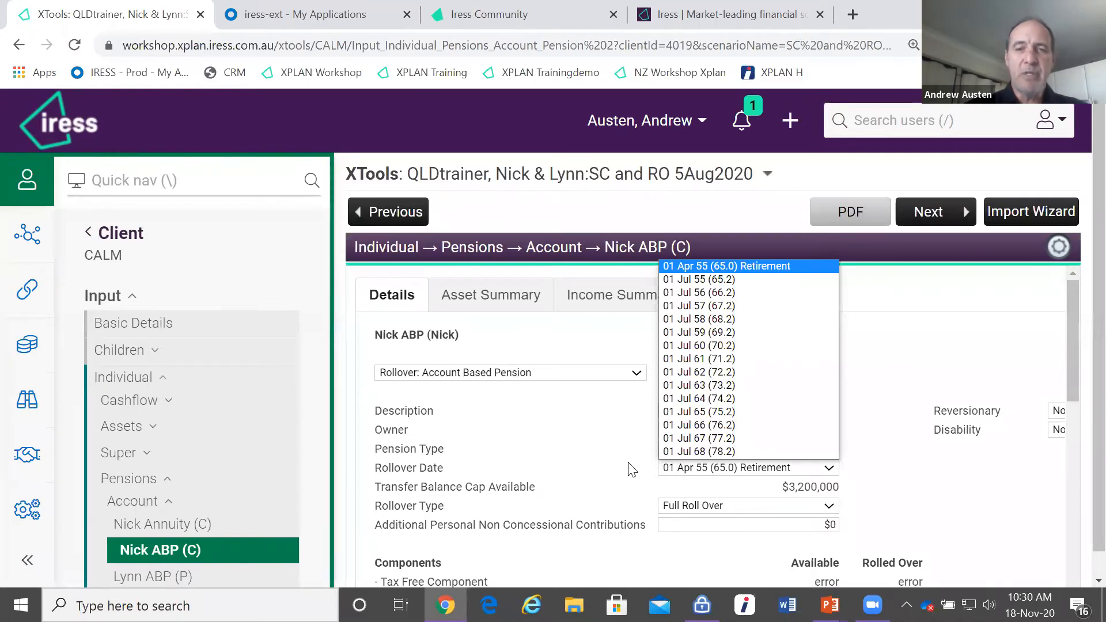
left_click(583, 446)
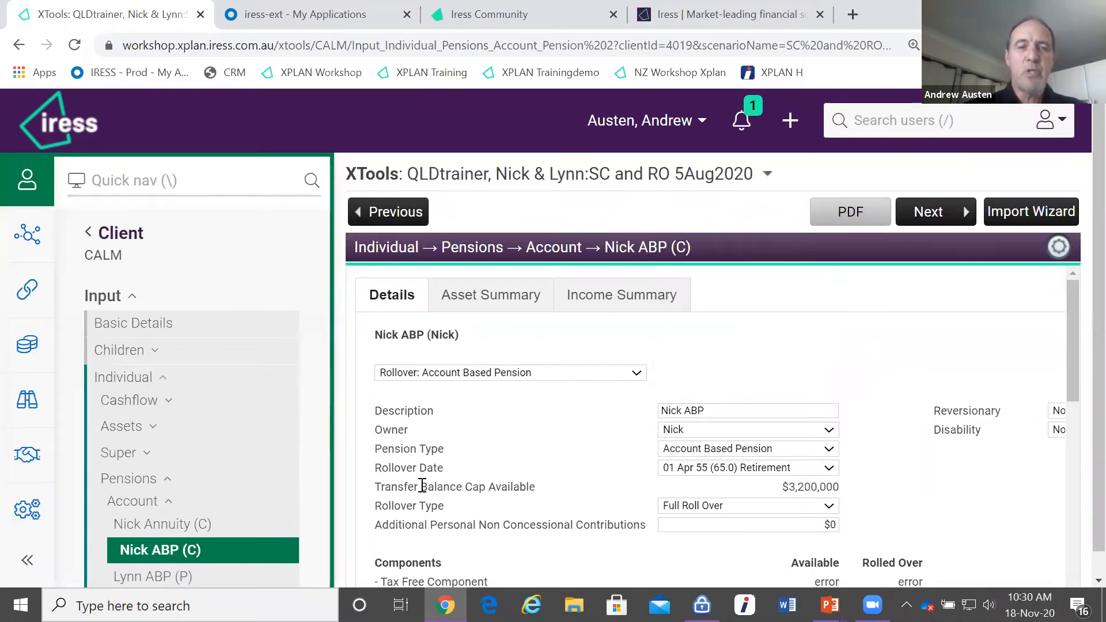
left_click_drag(419, 485, 530, 483)
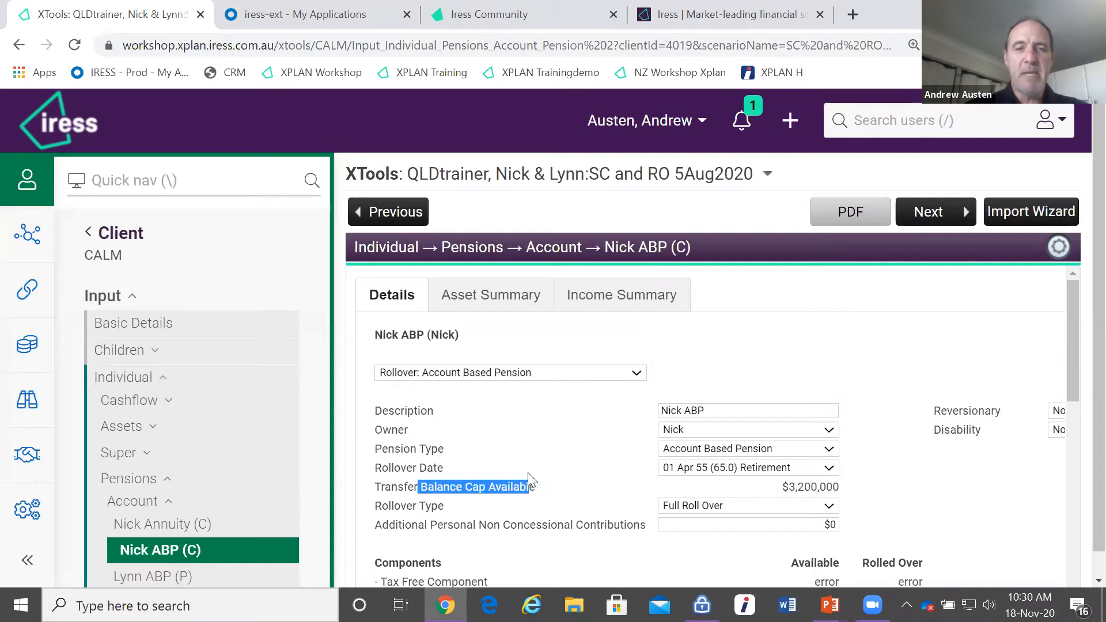
left_click(529, 478)
scroll(529, 478, "down", 2)
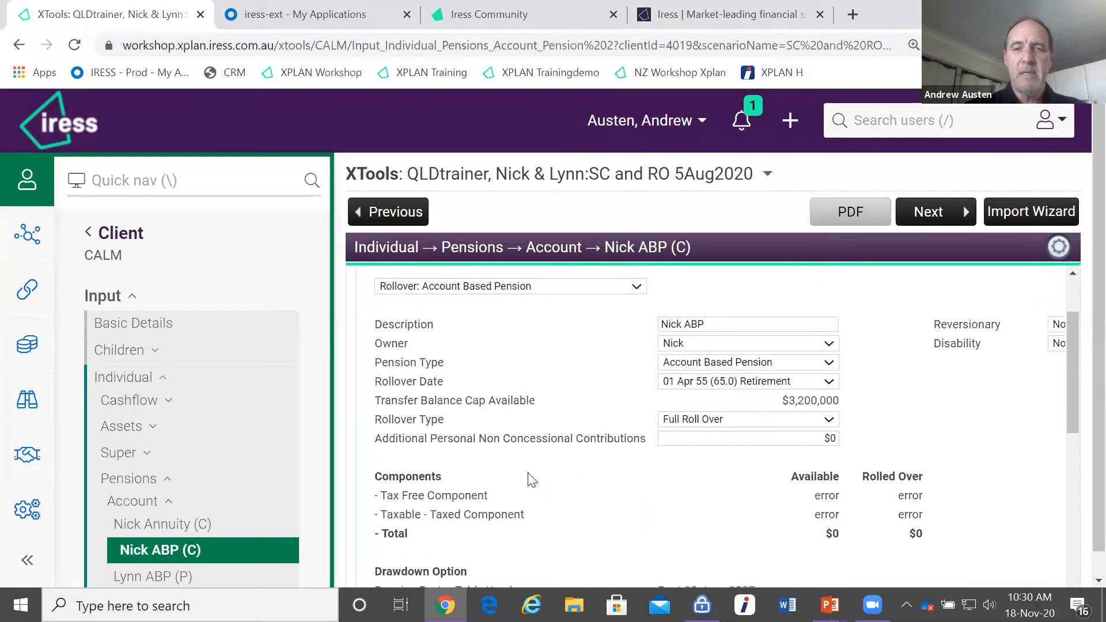
scroll(532, 480, "up", 2)
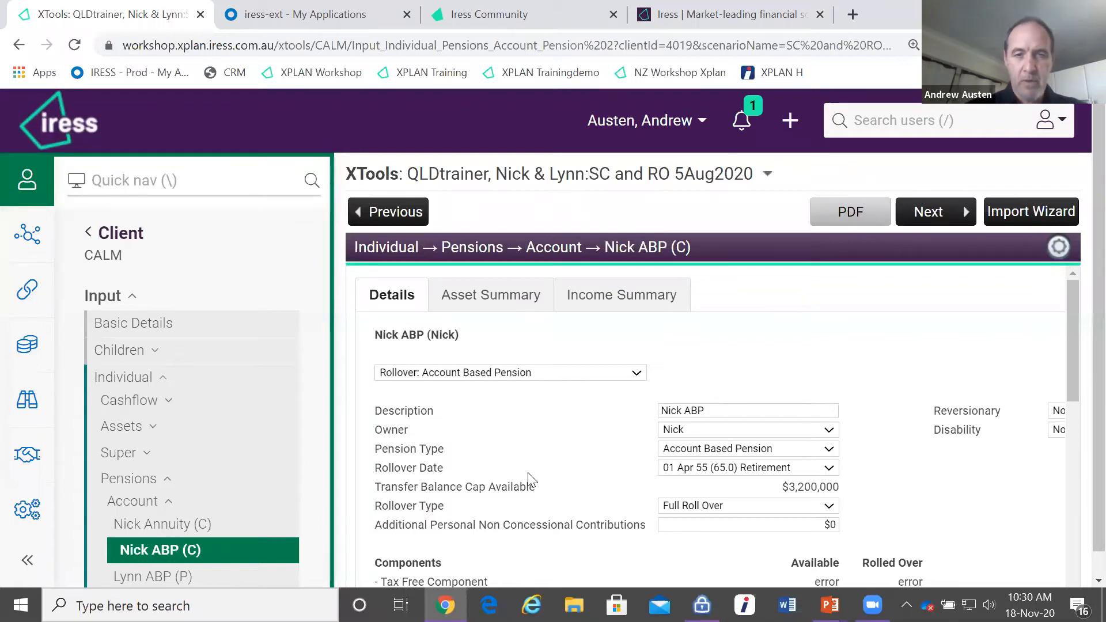
Step: Check the pension type choices, keeping Account Based Pension, and recheck the available rollover dates
left_click(716, 452)
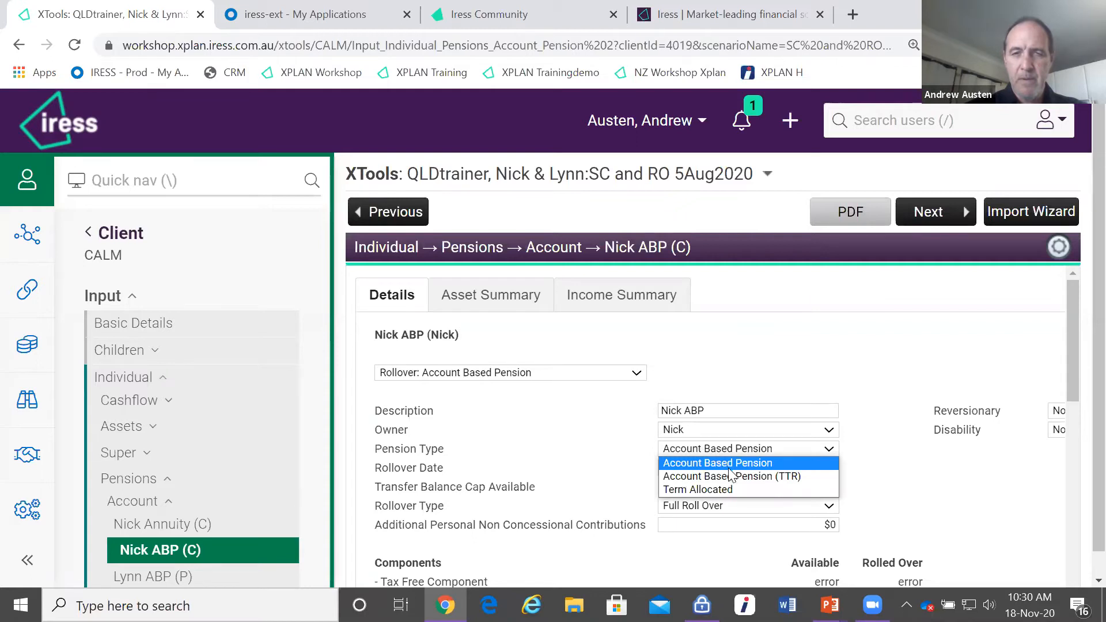
left_click(728, 463)
left_click(738, 468)
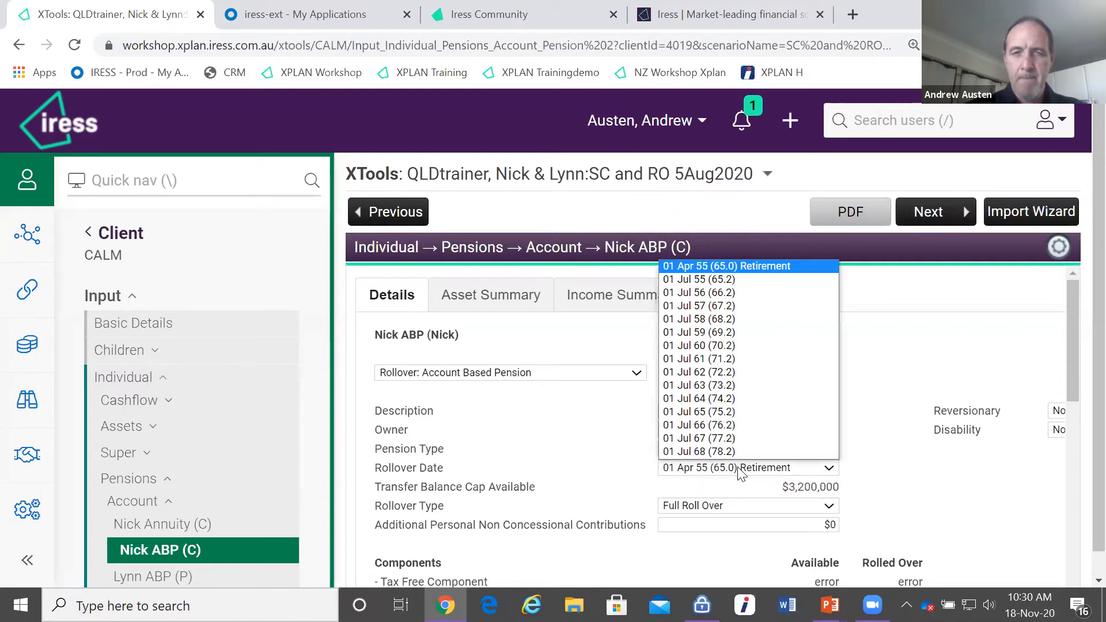
left_click(569, 408)
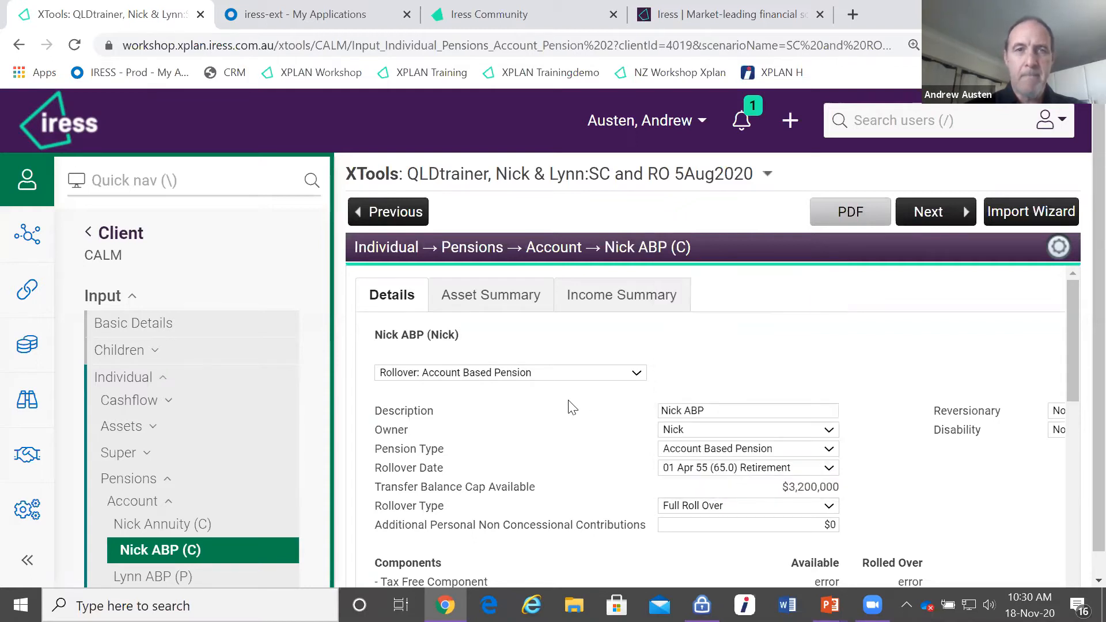
Step: Set Specify Future Key Dates to Use None in the scenario's Basic Details
left_click(151, 328)
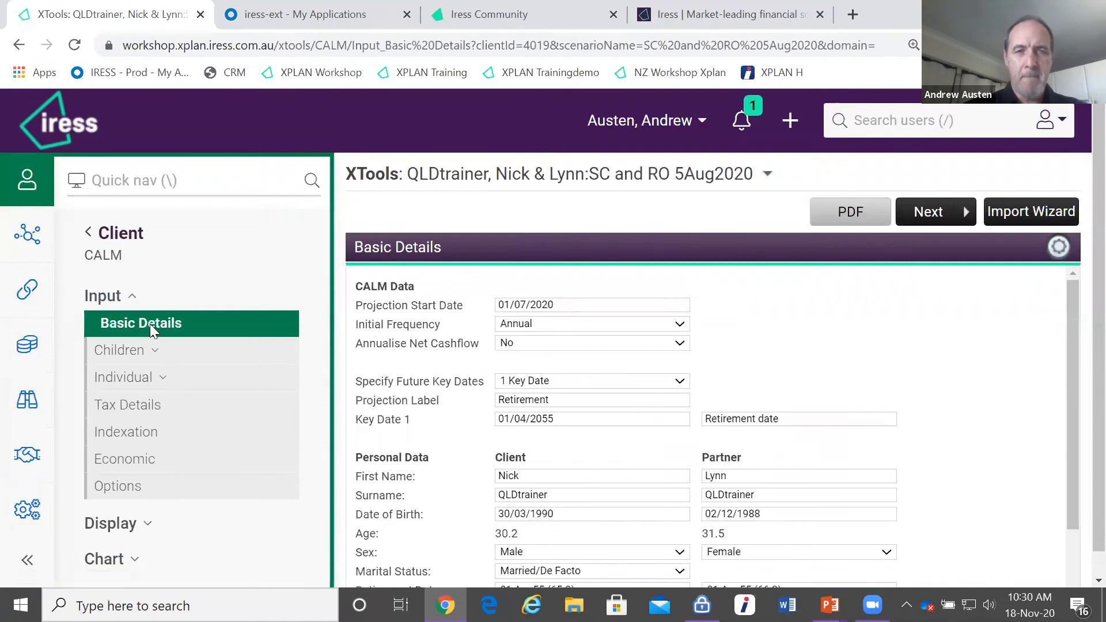
scroll(424, 331, "down", 2)
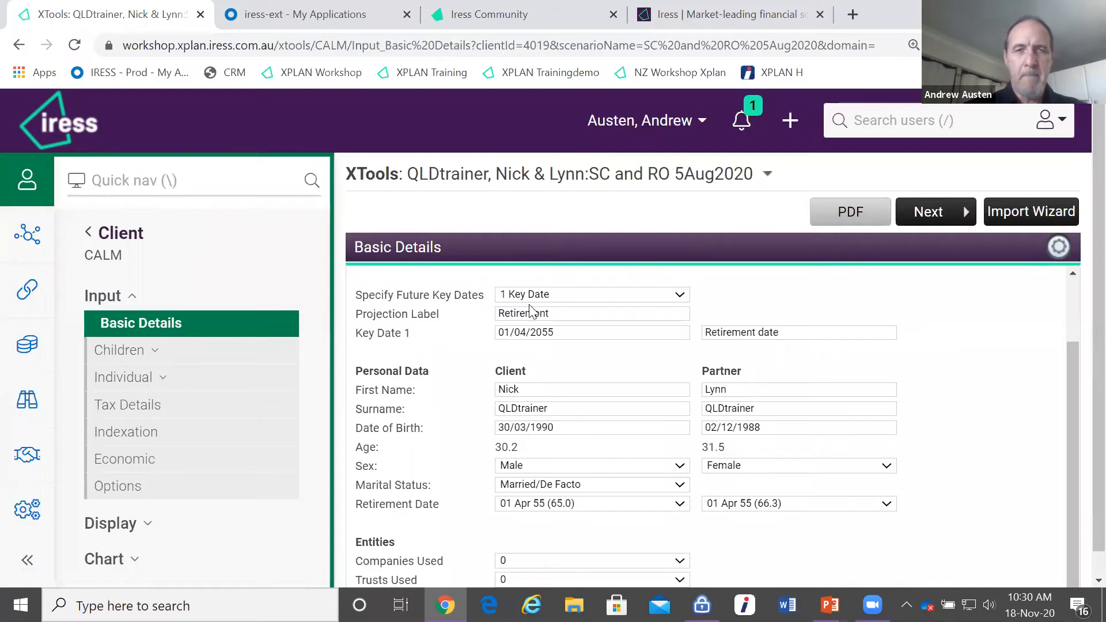
left_click(549, 296)
left_click(550, 313)
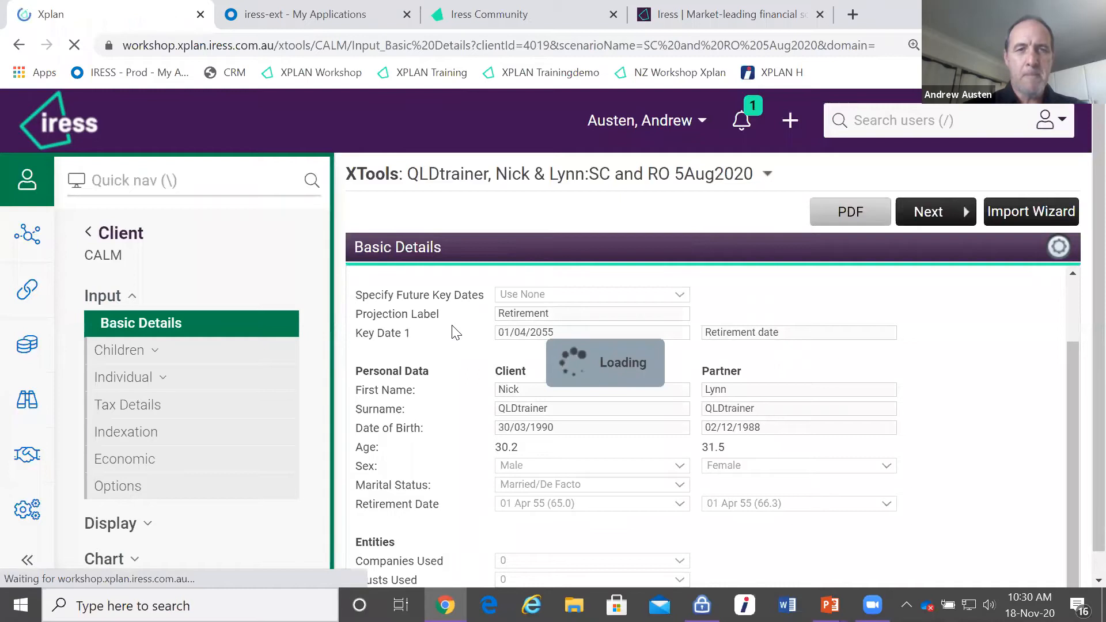
Step: Open the client's ABP account among the individual pensions and check its available rollover dates
left_click(132, 377)
left_click(144, 480)
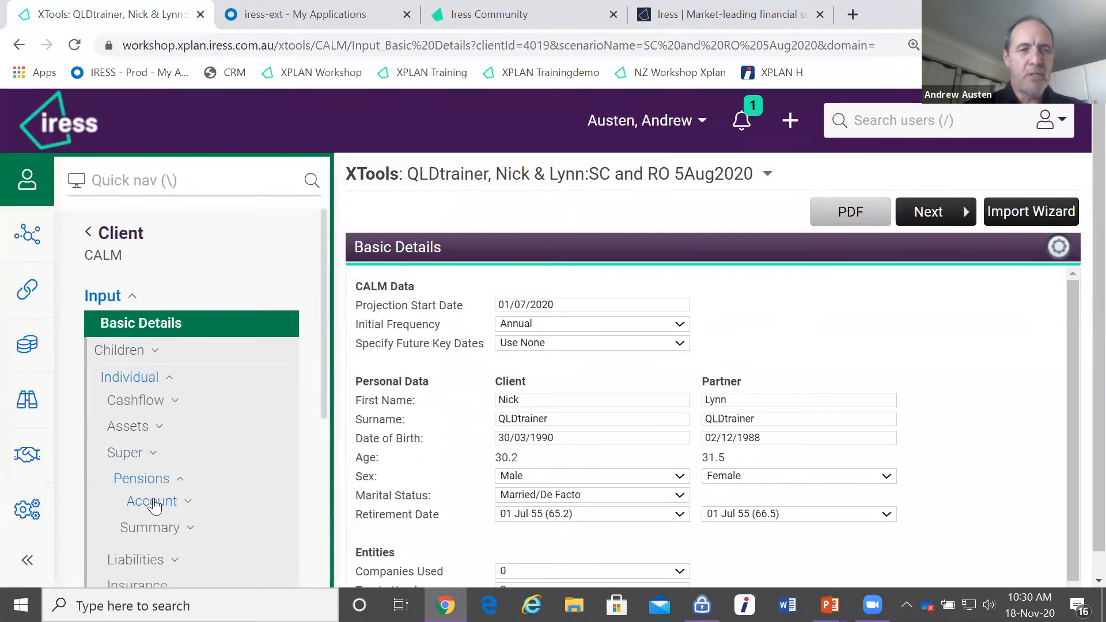
left_click(152, 502)
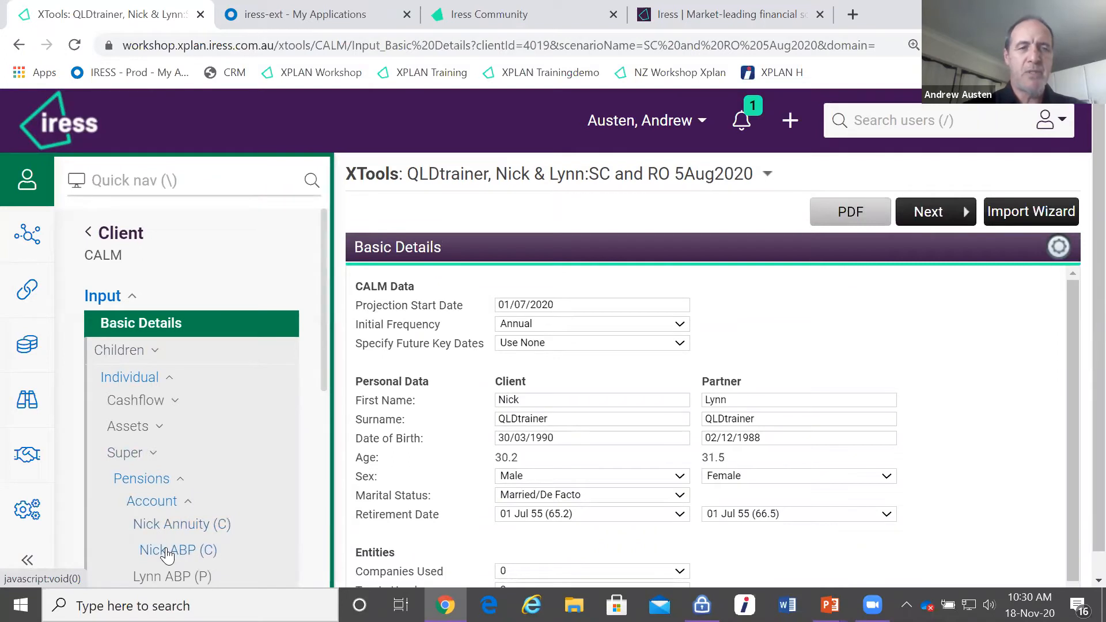
left_click(167, 552)
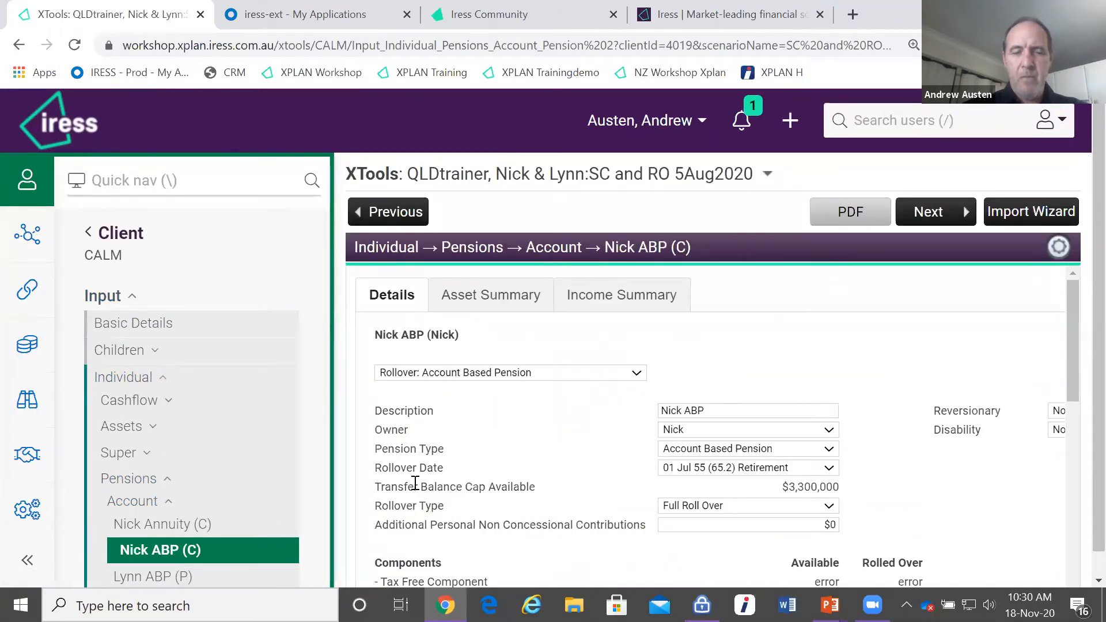
left_click(689, 469)
left_click(617, 447)
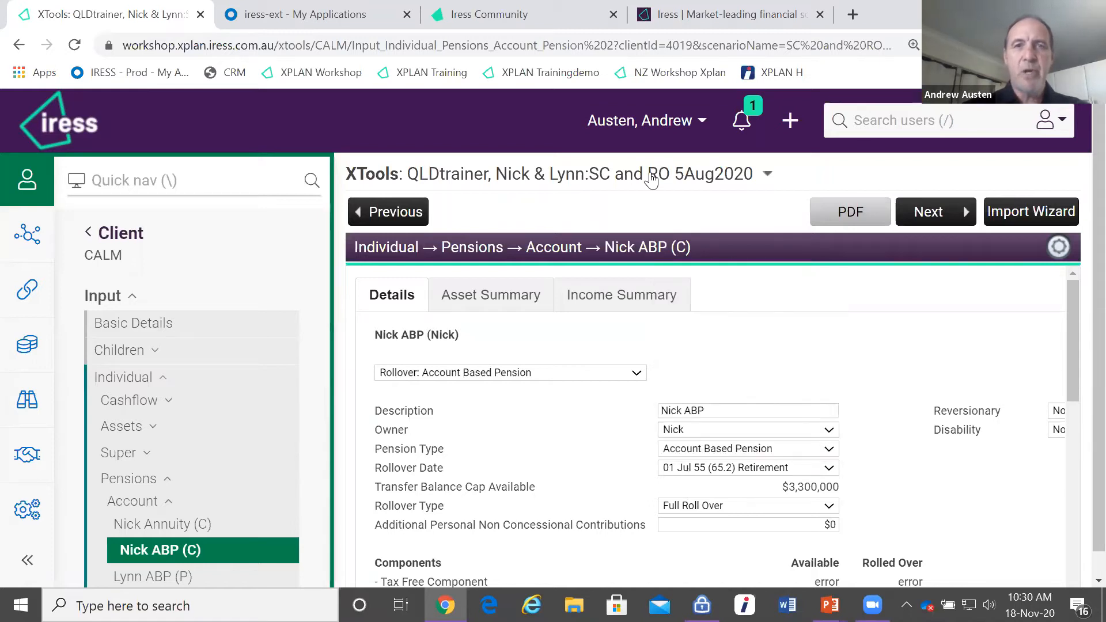
Step: Switch to the Current Position 5Aug2020 scenario
left_click(651, 180)
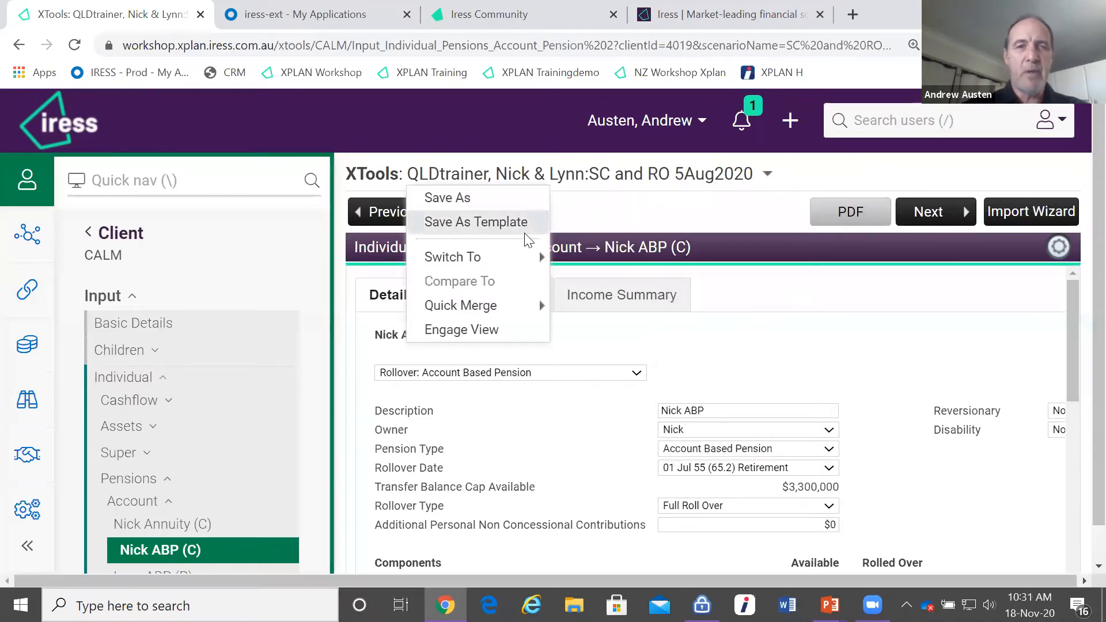
mouse_move(479, 263)
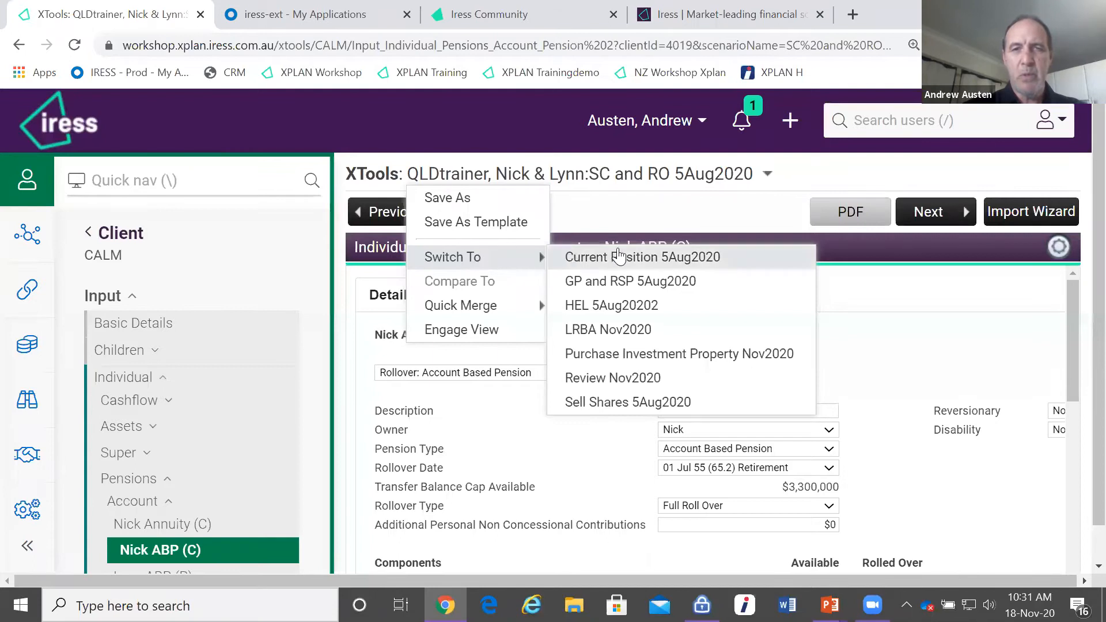
left_click(635, 259)
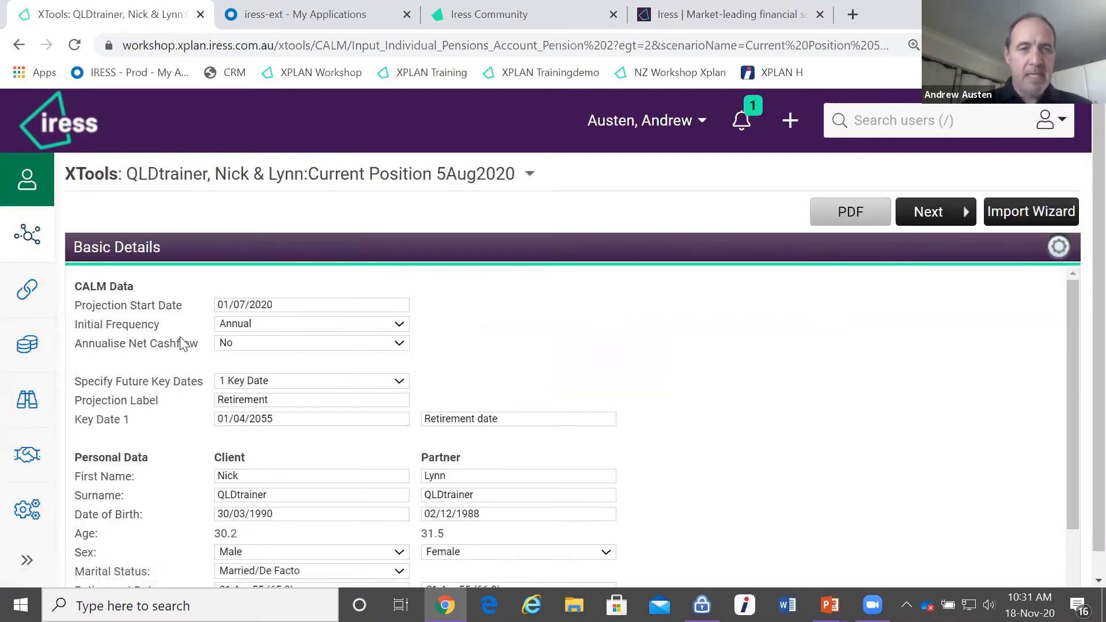
Step: Open the individual super accumulation inputs for the Current Position 5Aug2020 scenario
left_click(27, 181)
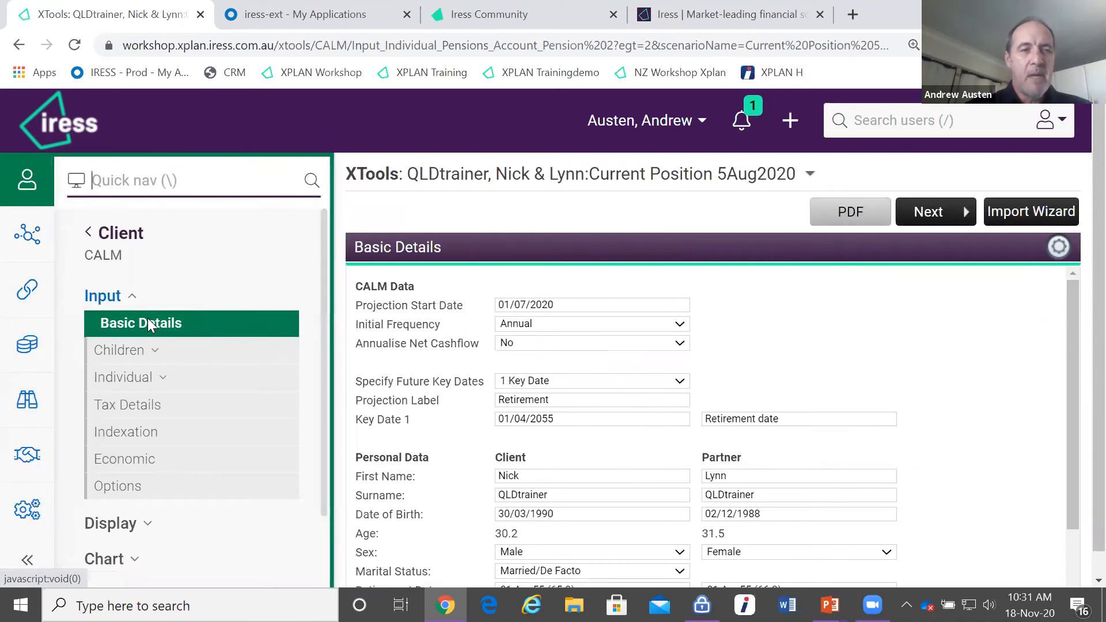
left_click(140, 382)
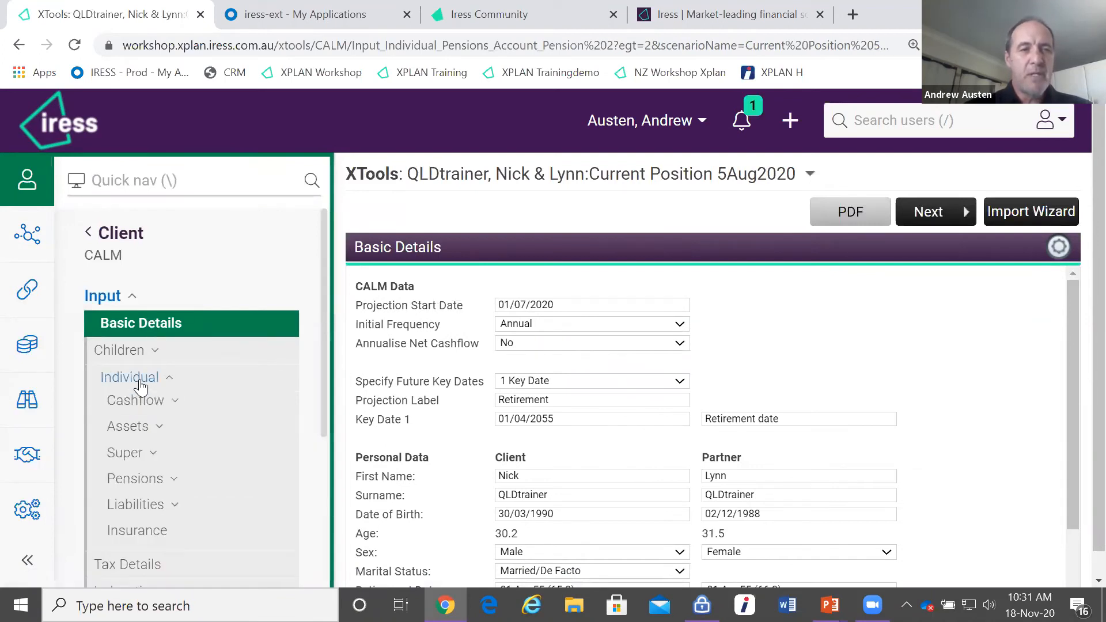
left_click(141, 453)
left_click(160, 505)
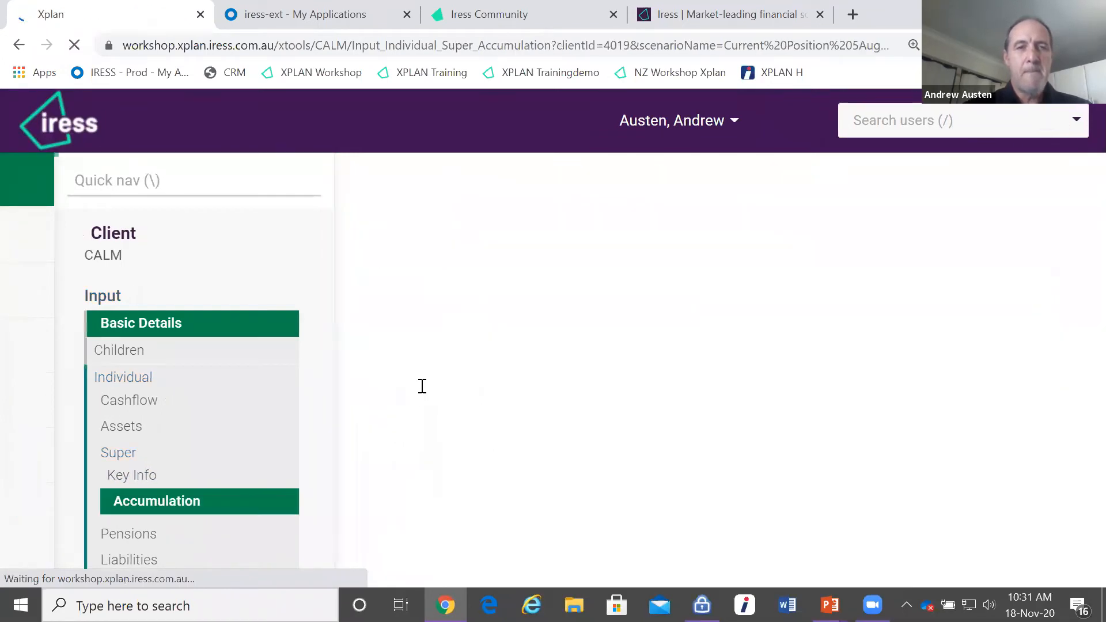
left_click(740, 325)
type("15")
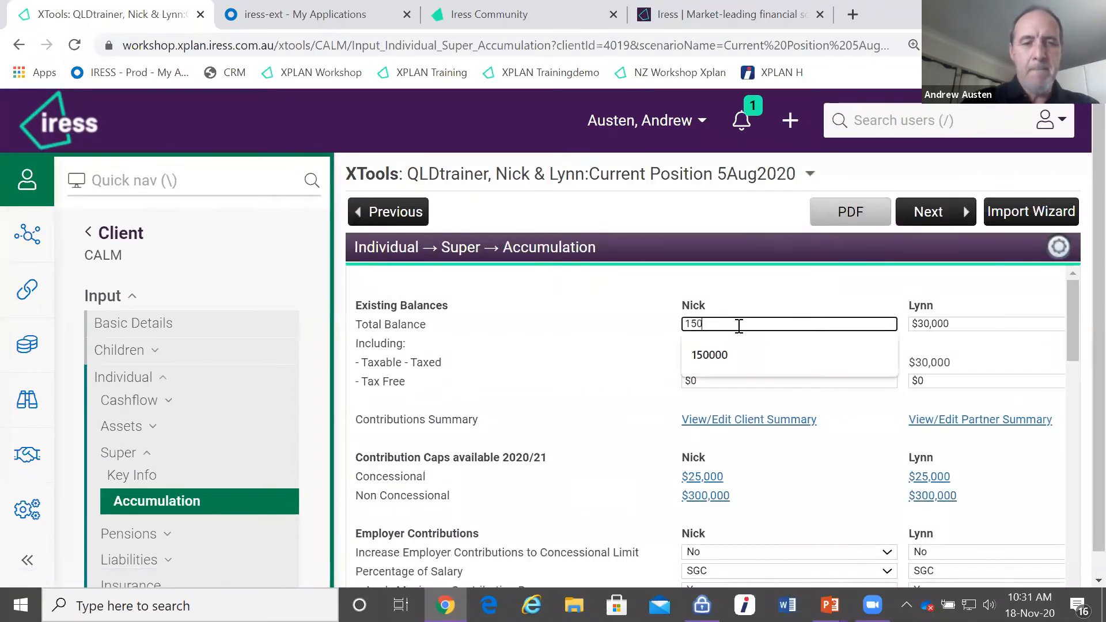
type("0")
key("Tab")
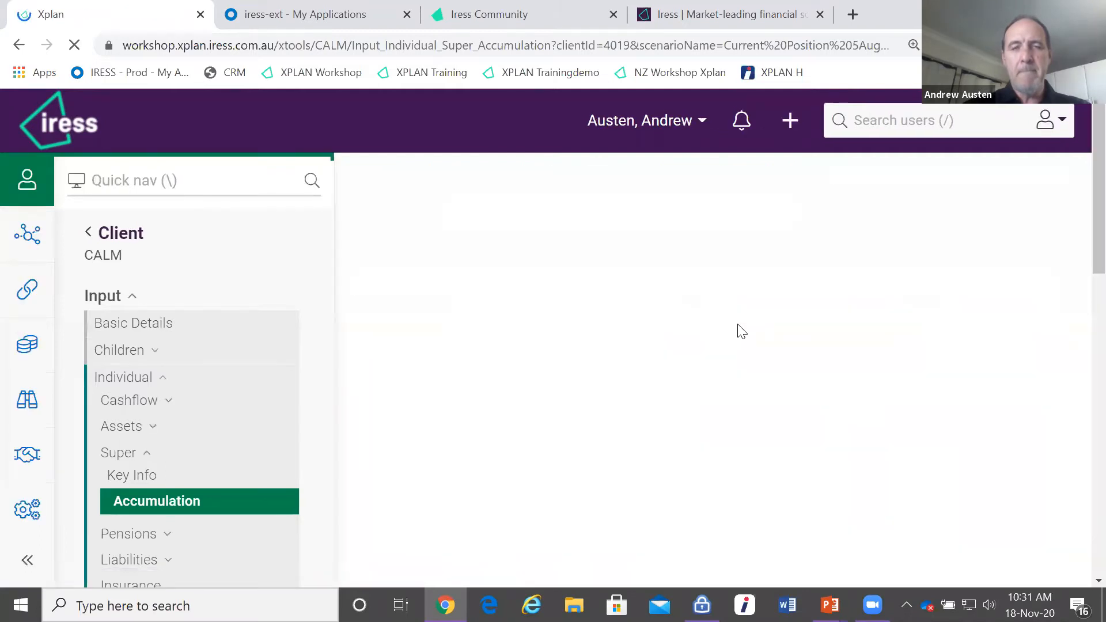
Step: Set the client's existing super Total Balance to $150,000
left_click(736, 322)
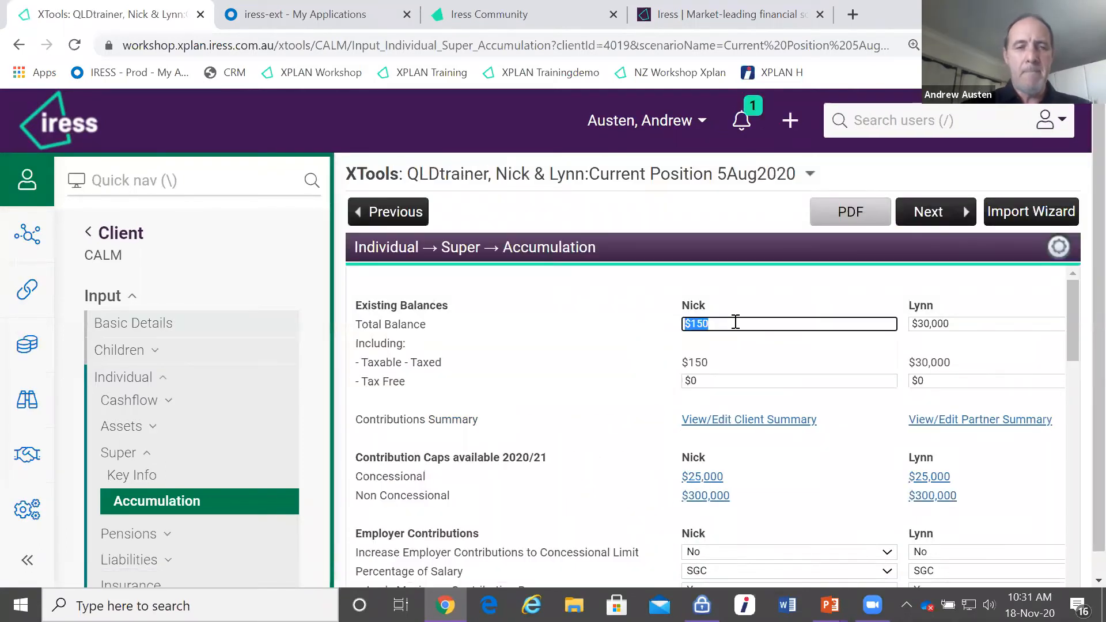
type("150000")
key("Tab")
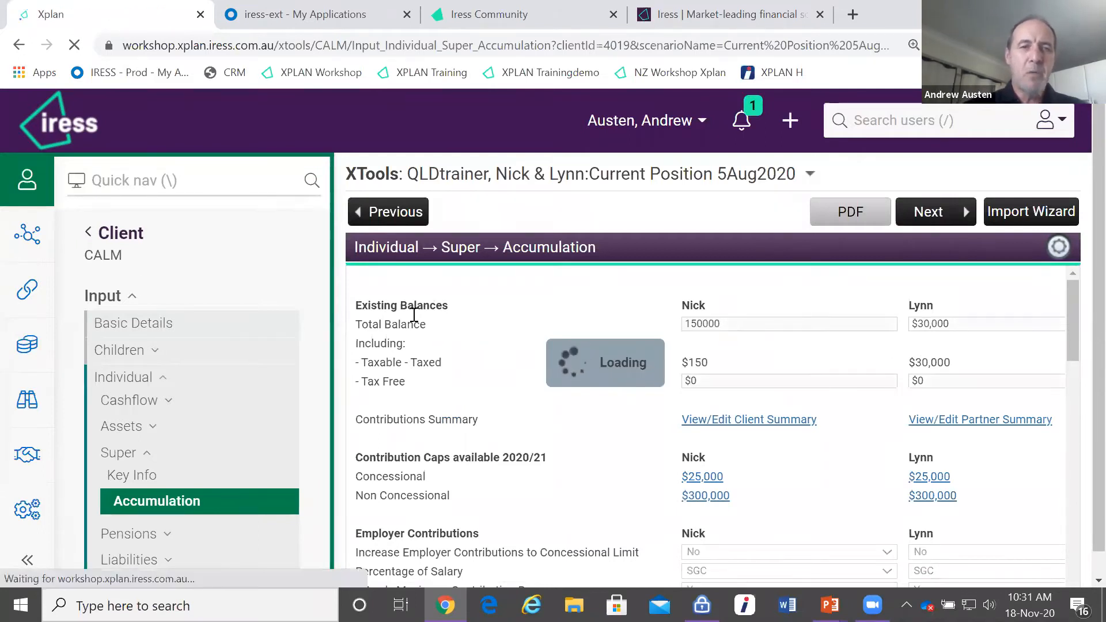
Step: Add a new individual pension account of the type Rollover: Account Based Pension
scroll(264, 380, "down", 3)
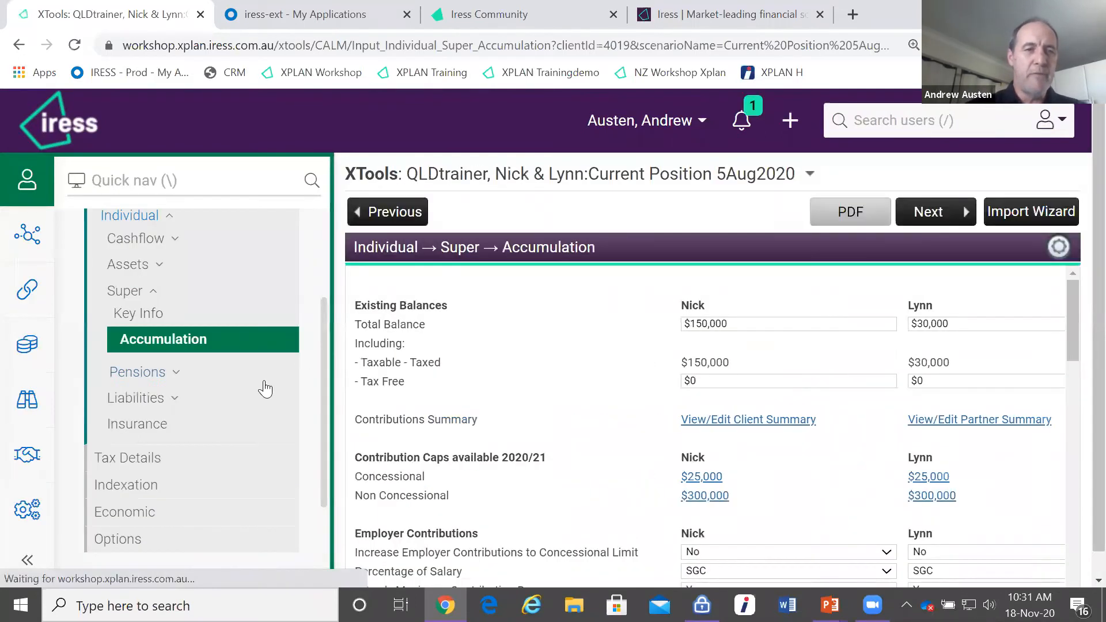
left_click(163, 374)
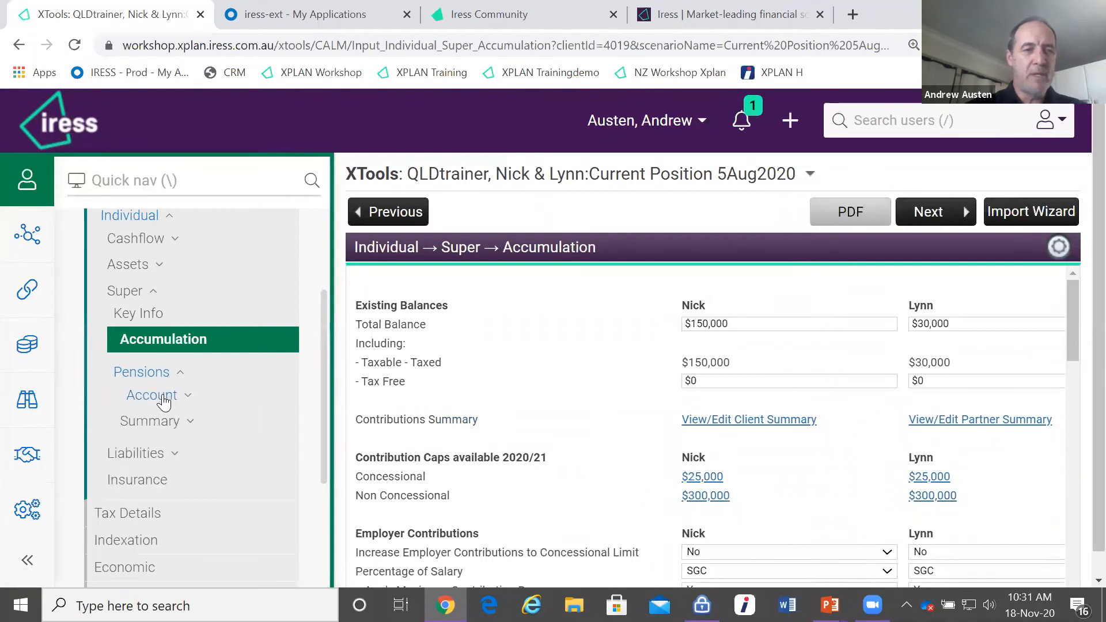
left_click(152, 396)
left_click(177, 419)
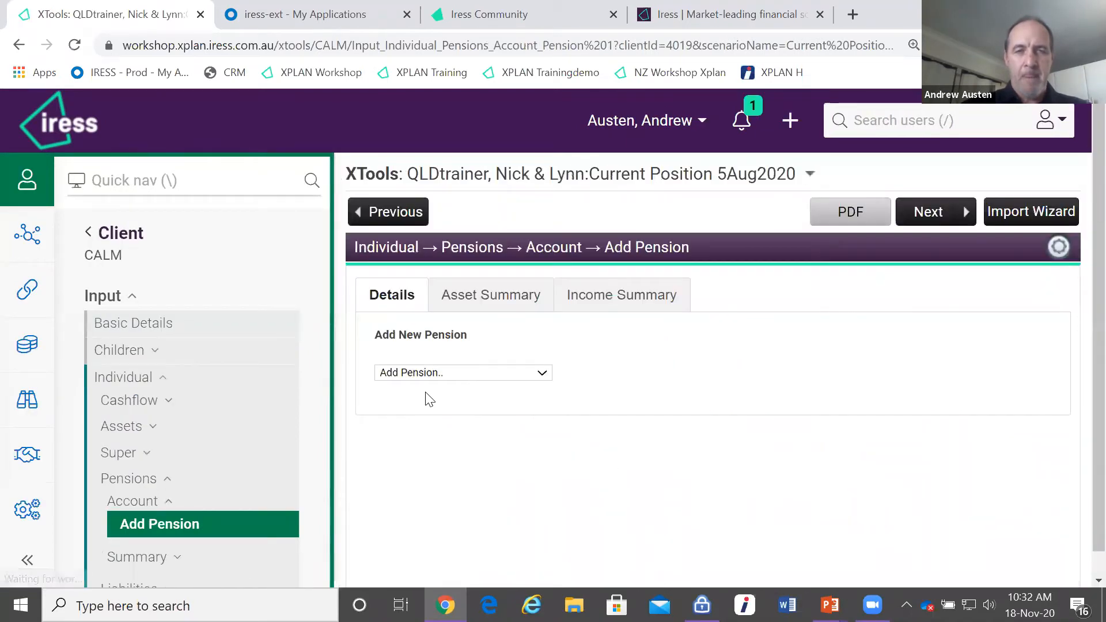
left_click(436, 373)
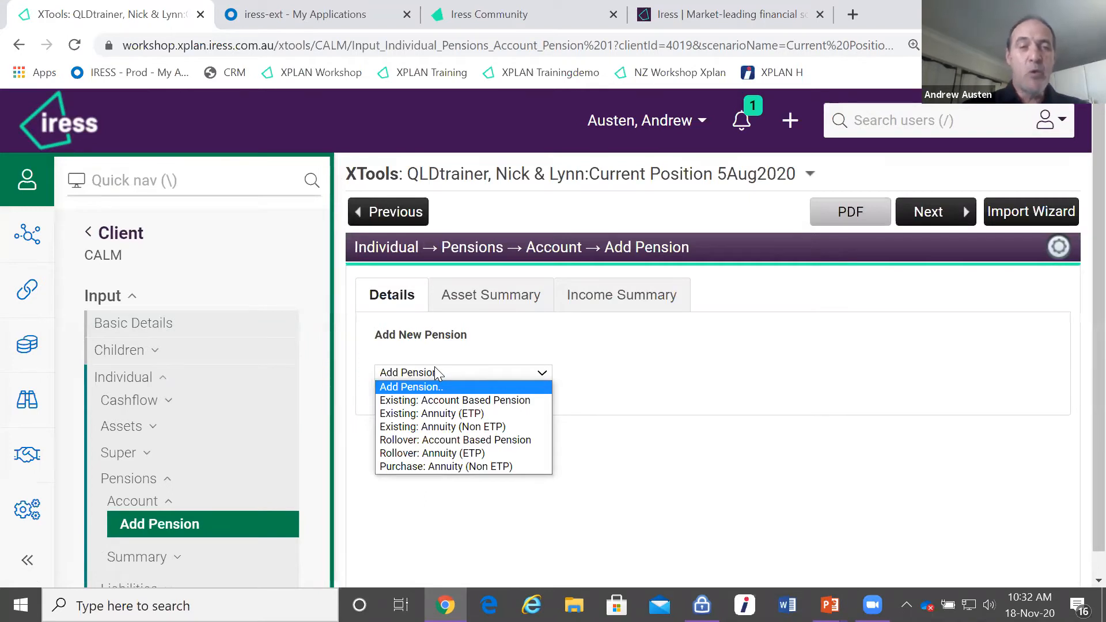
left_click(459, 441)
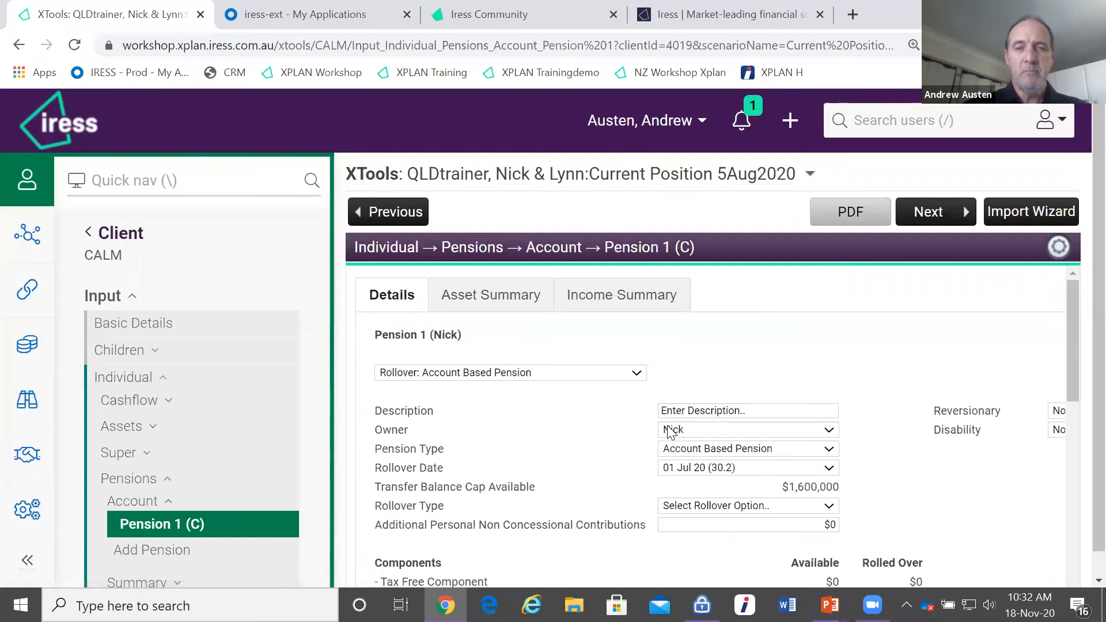
Step: Describe the new pension with the client's first name followed by ABP, and set its Rollover Date to 01 Apr 55 (65.0) Retirement
left_click(713, 411)
type("Nick AB")
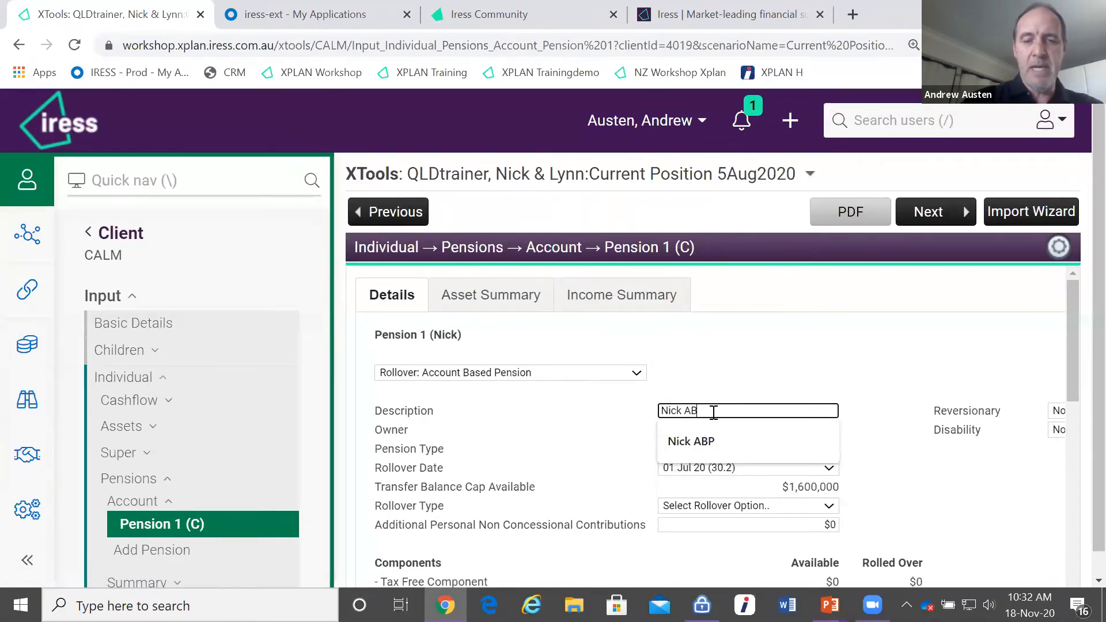
type("P")
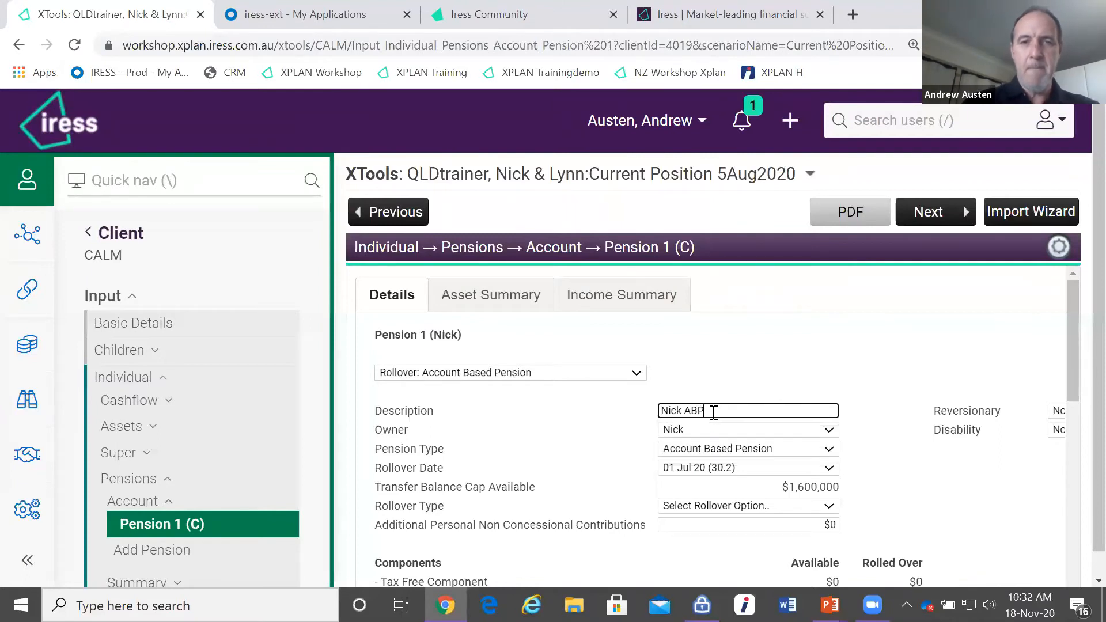
left_click(743, 469)
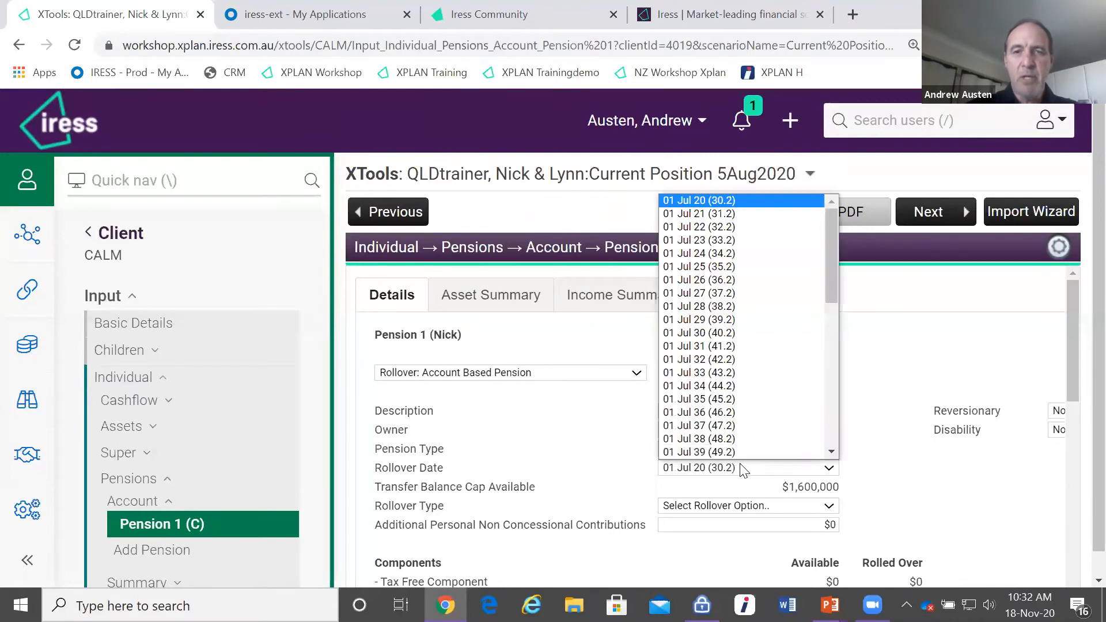
left_click_drag(834, 289, 839, 392)
left_click(770, 378)
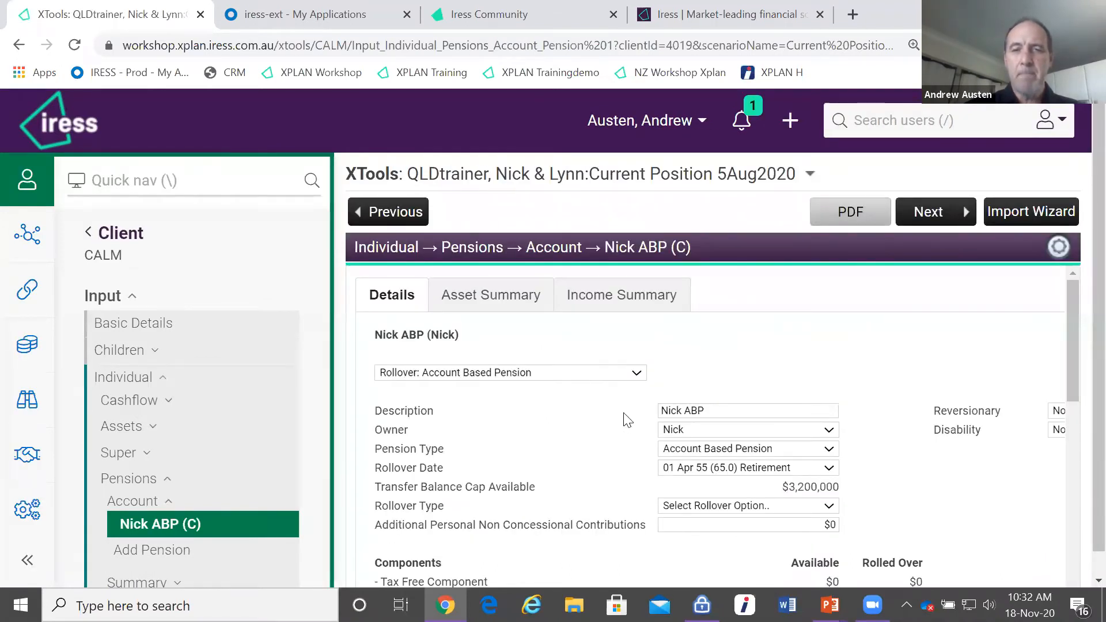
Step: Review the pension's available components, set the Rollover Type to Full Roll Over and check the Rolled Over amounts
scroll(627, 420, "down", 2)
scroll(628, 419, "down", 3)
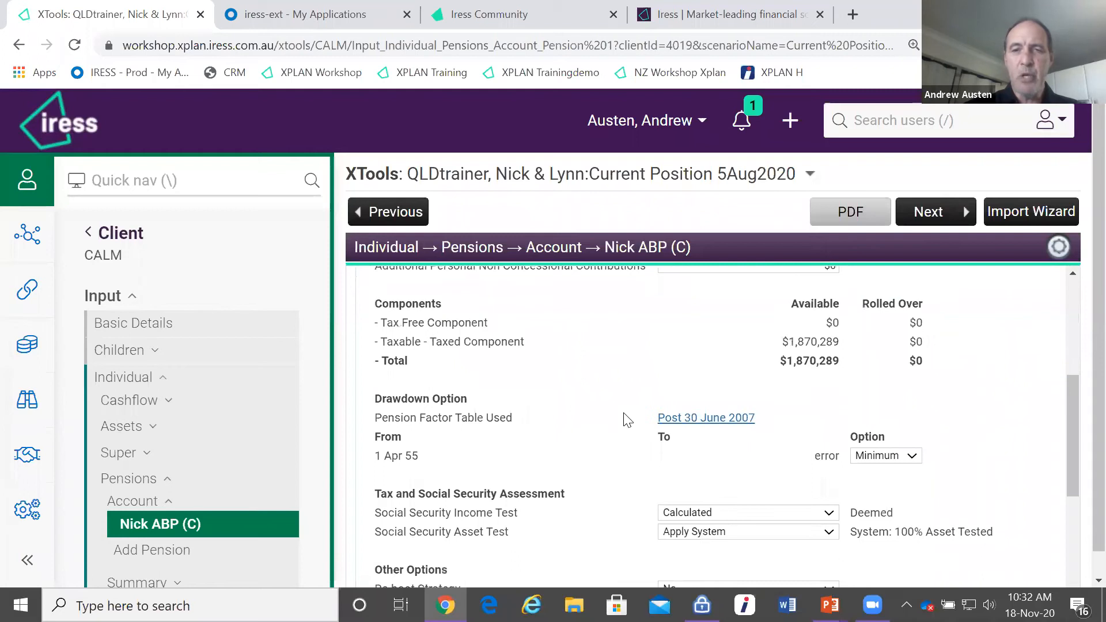
scroll(627, 420, "up", 2)
left_click_drag(789, 447, 878, 453)
left_click(878, 453)
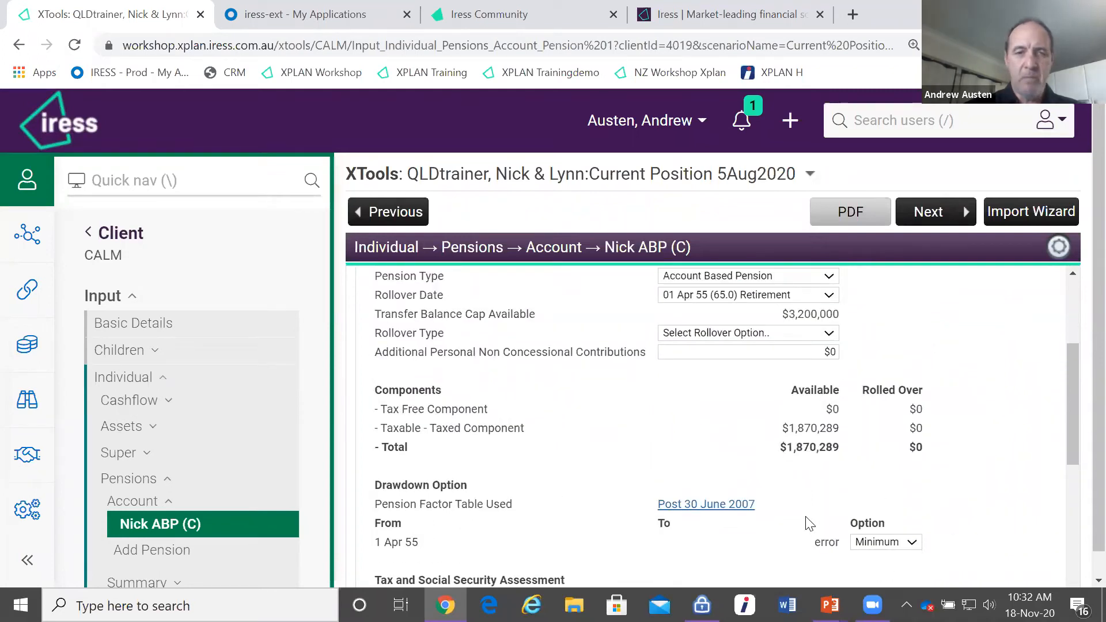
scroll(805, 531, "up", 2)
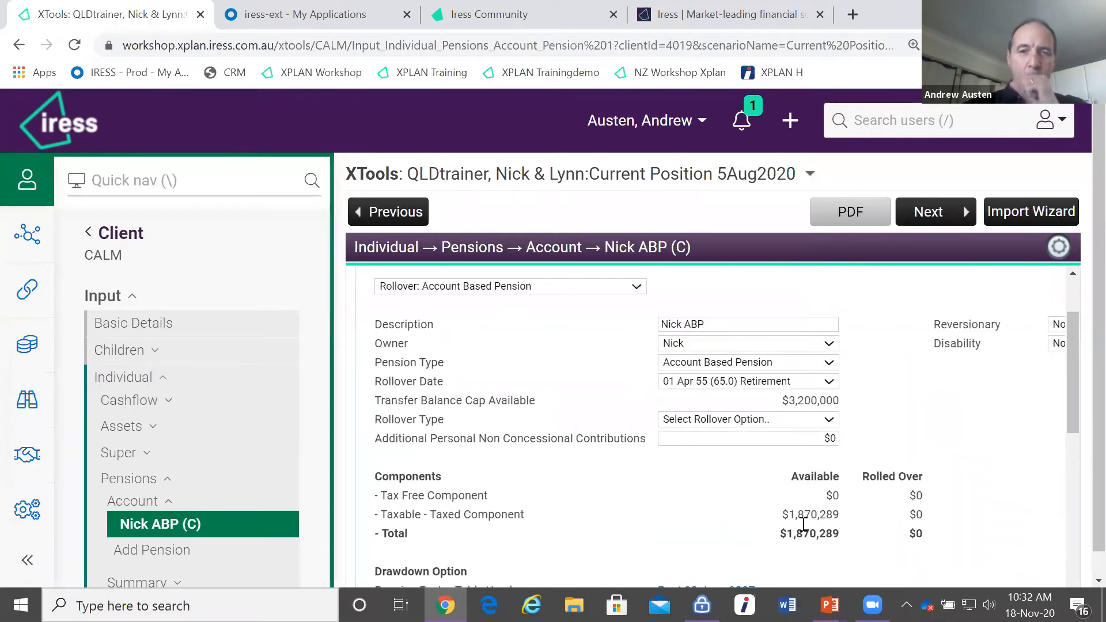
left_click(772, 421)
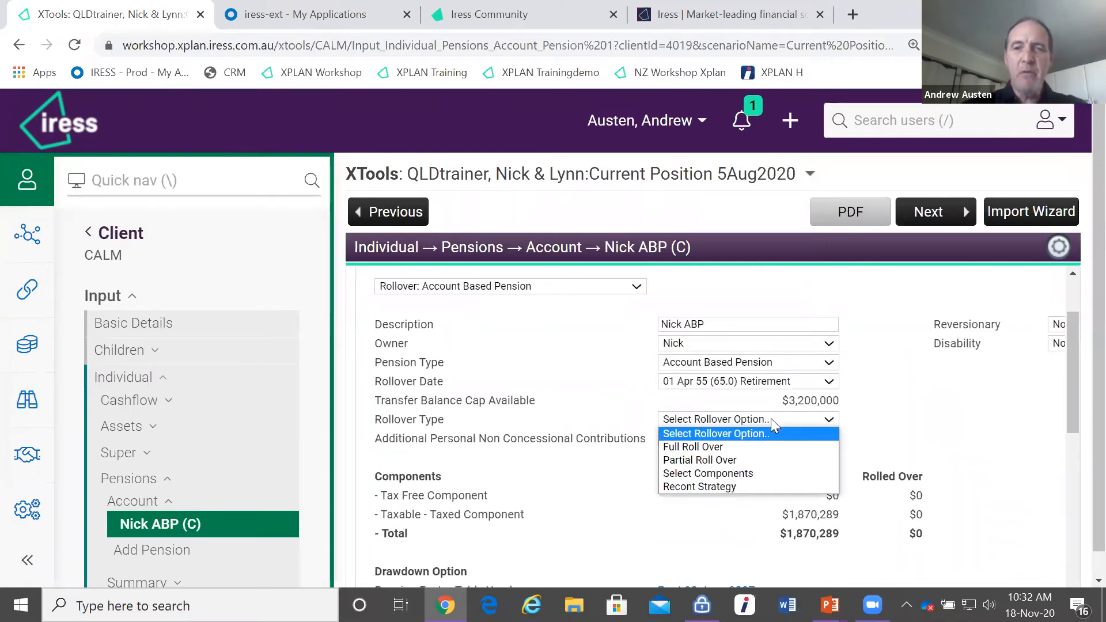
left_click(739, 446)
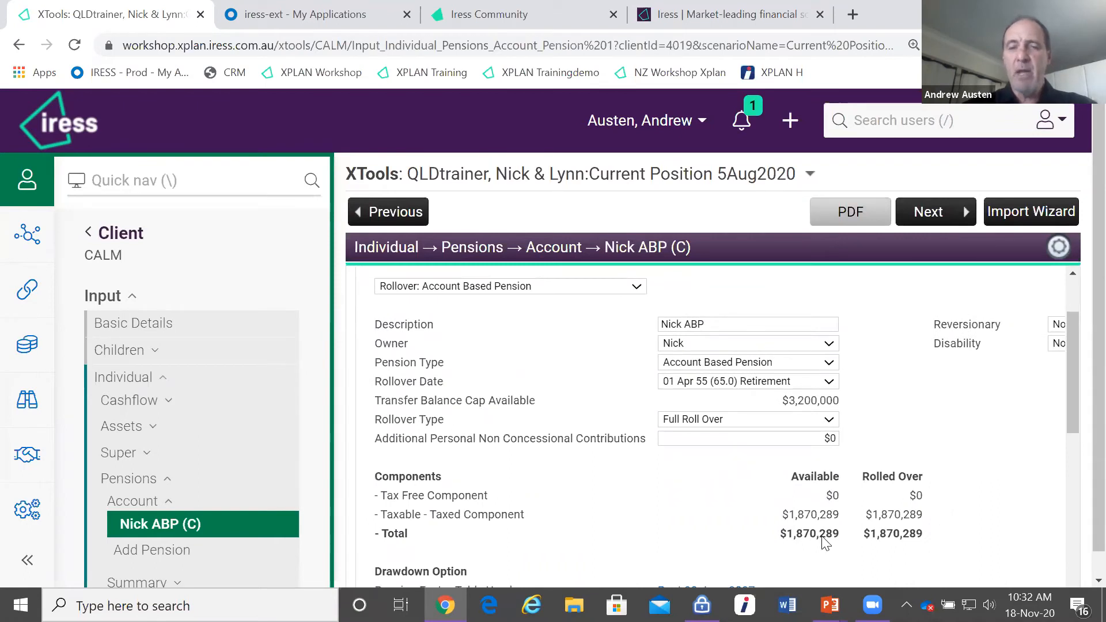
left_click_drag(865, 477, 924, 478)
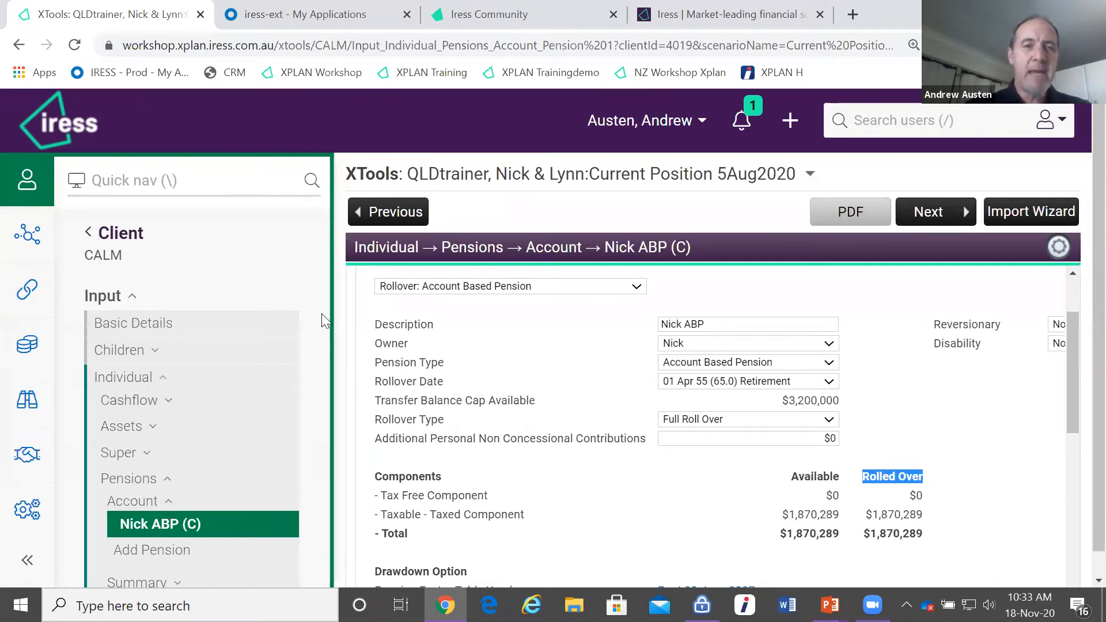
Step: Display the client's individual super Accumulation Fund projection
left_click_drag(321, 321, 318, 532)
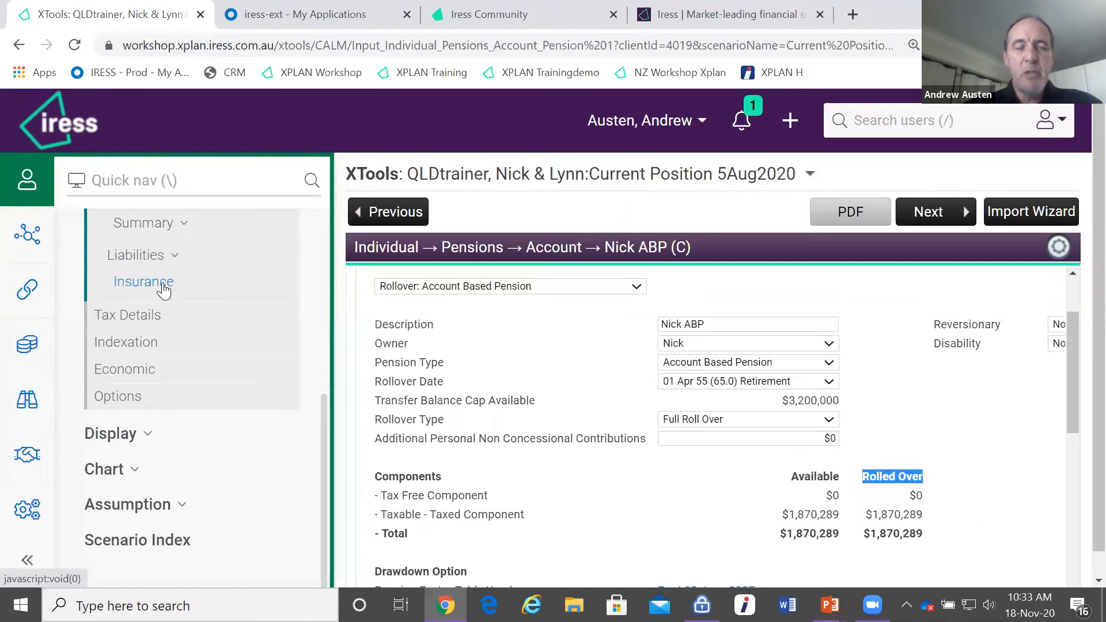
left_click(132, 443)
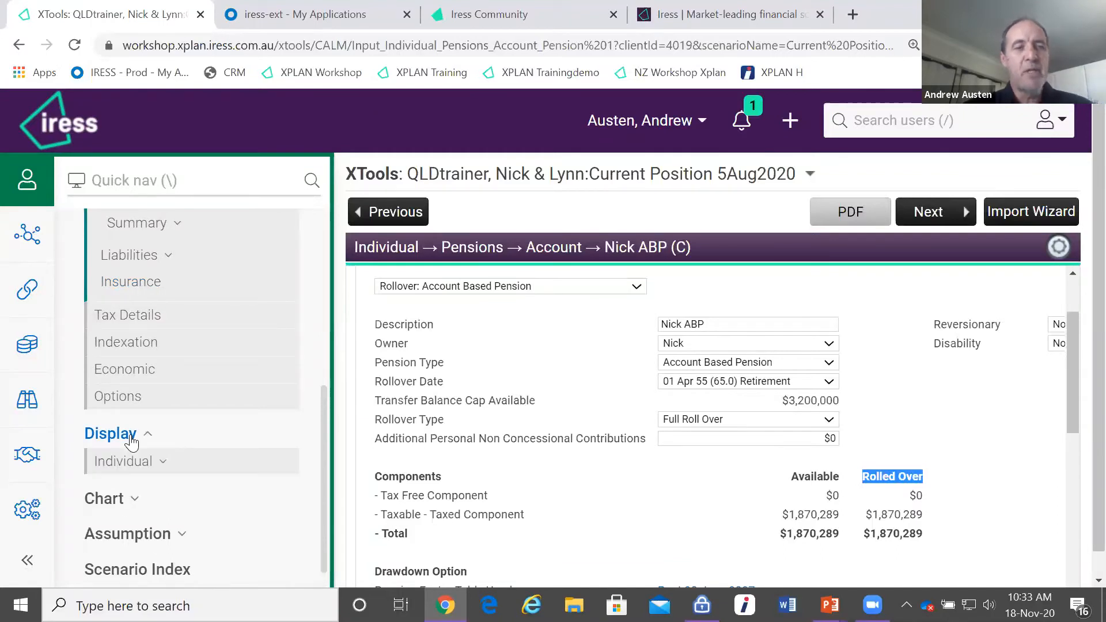
left_click(136, 464)
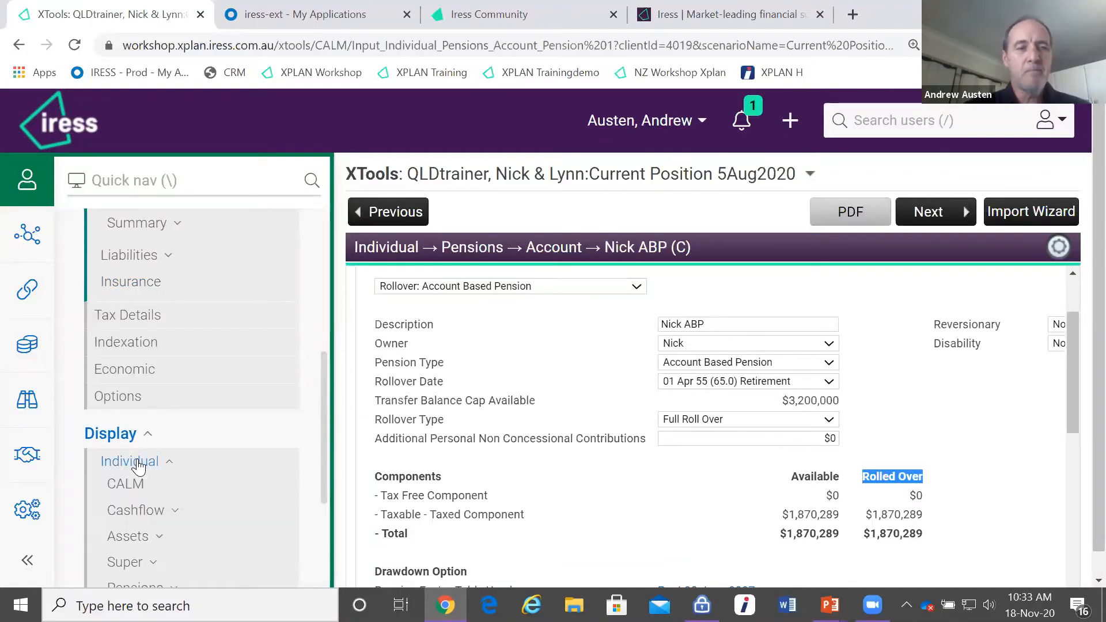
scroll(138, 461, "down", 3)
left_click(141, 399)
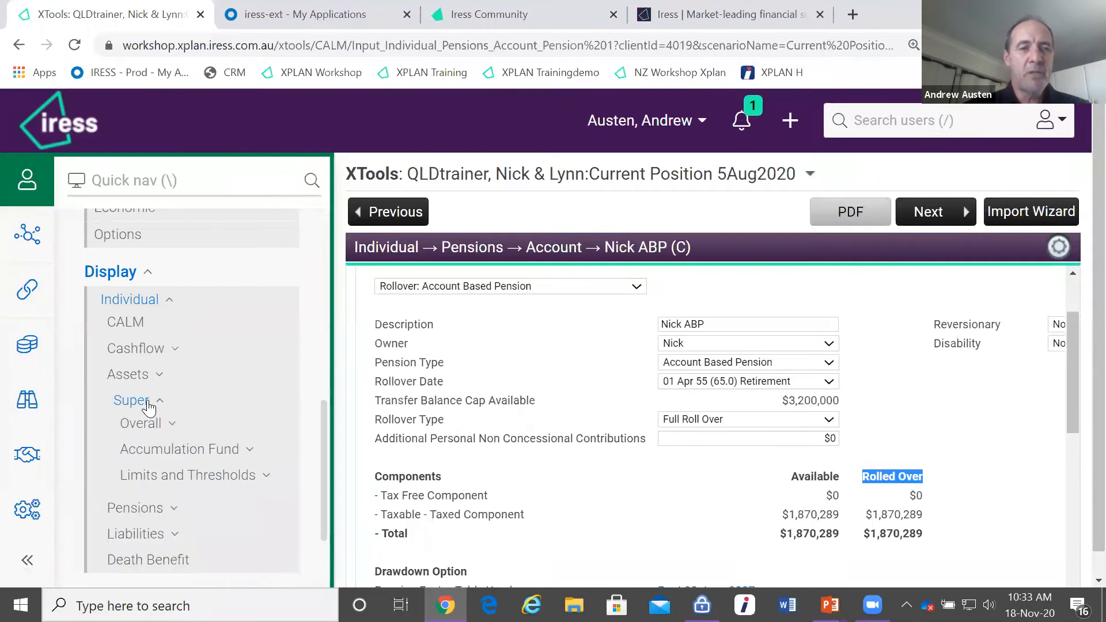
left_click(173, 455)
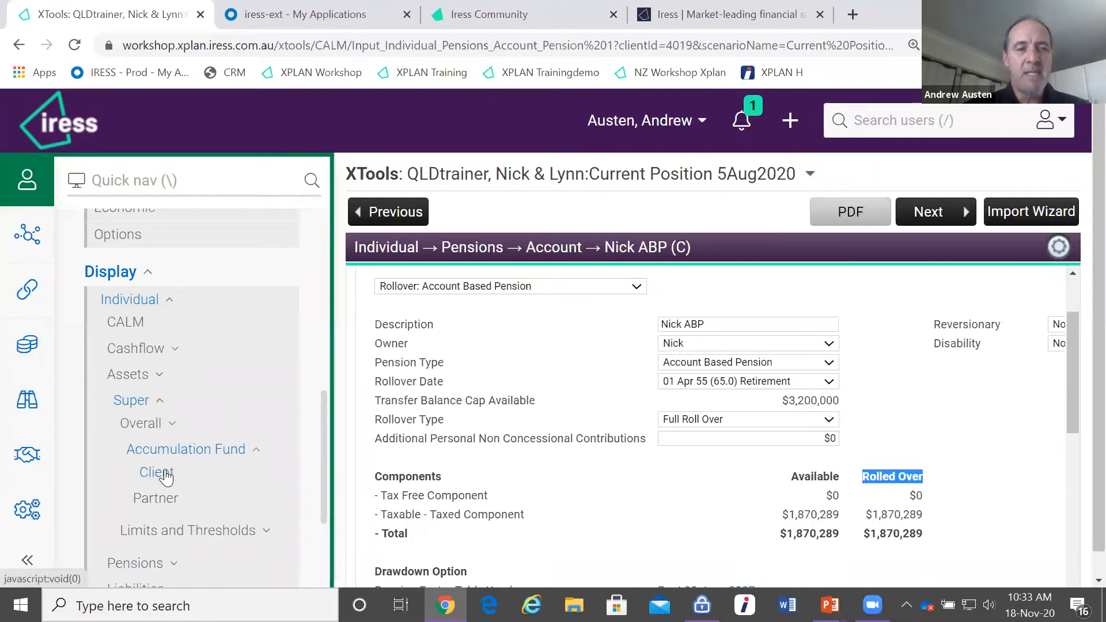
left_click(166, 477)
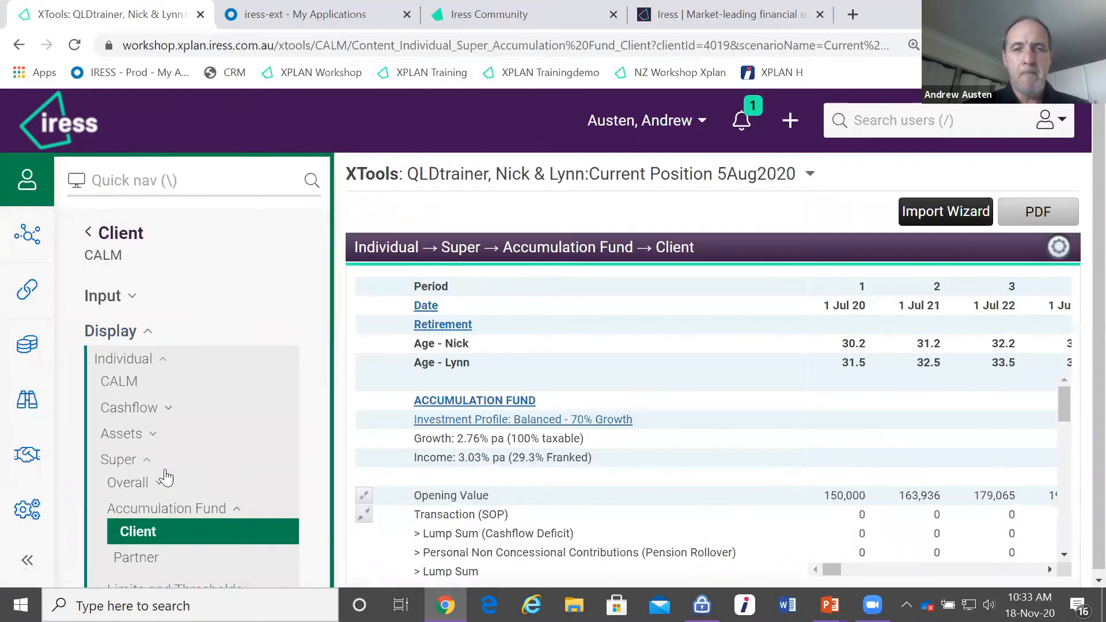
Step: Examine the Transaction (SOP) lump sum and rollover rows of the client's Accumulation Fund across the projection periods
left_click_drag(1065, 409, 926, 432)
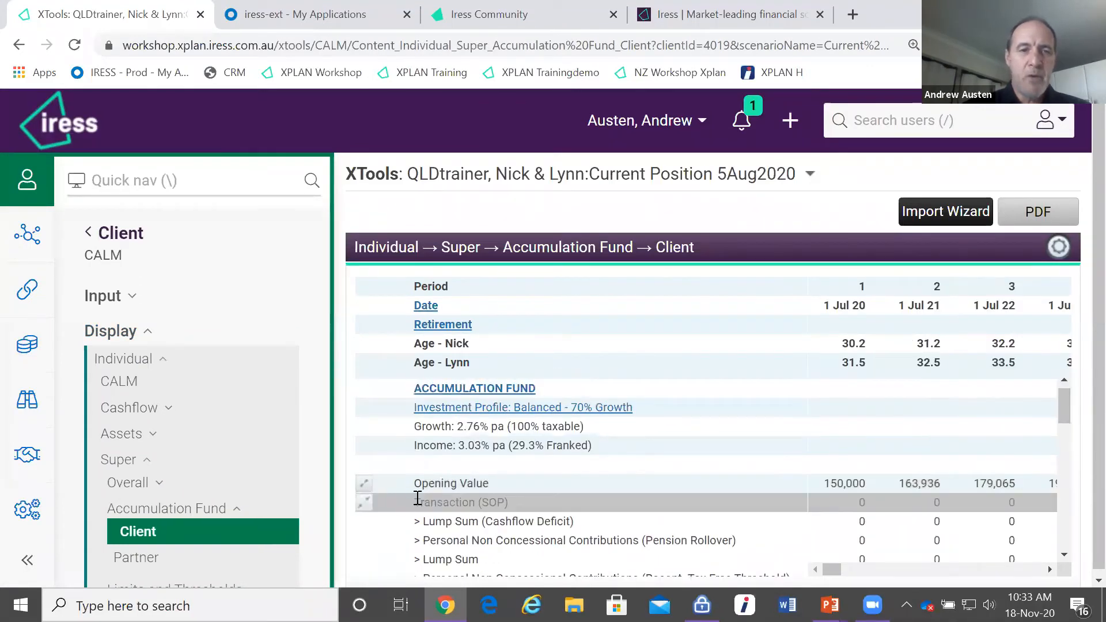
left_click(366, 504)
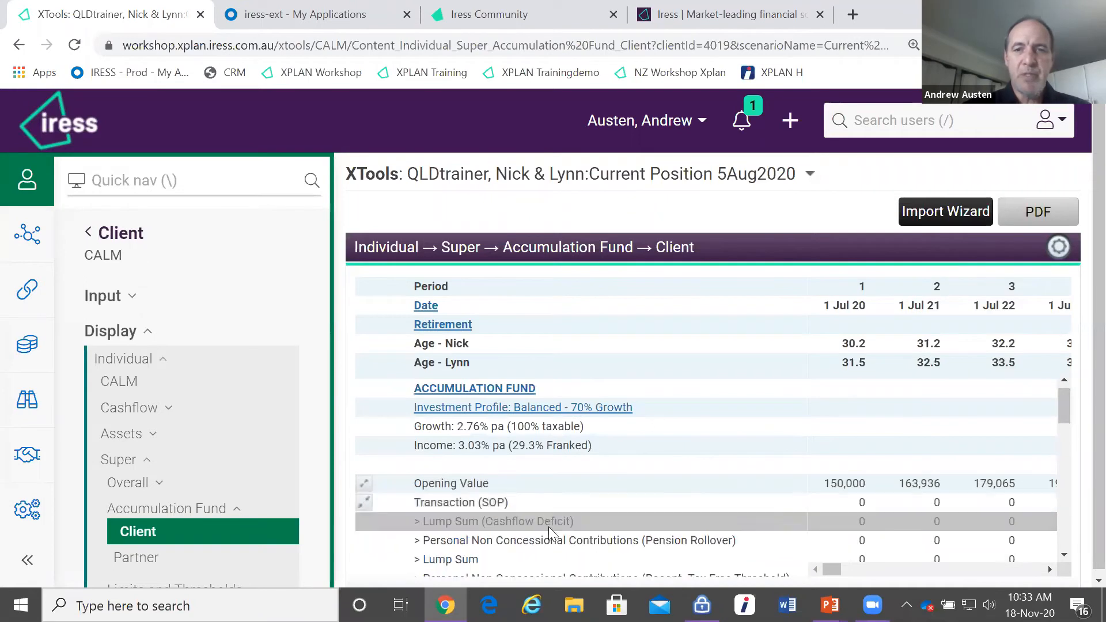
left_click_drag(1065, 405, 1065, 451)
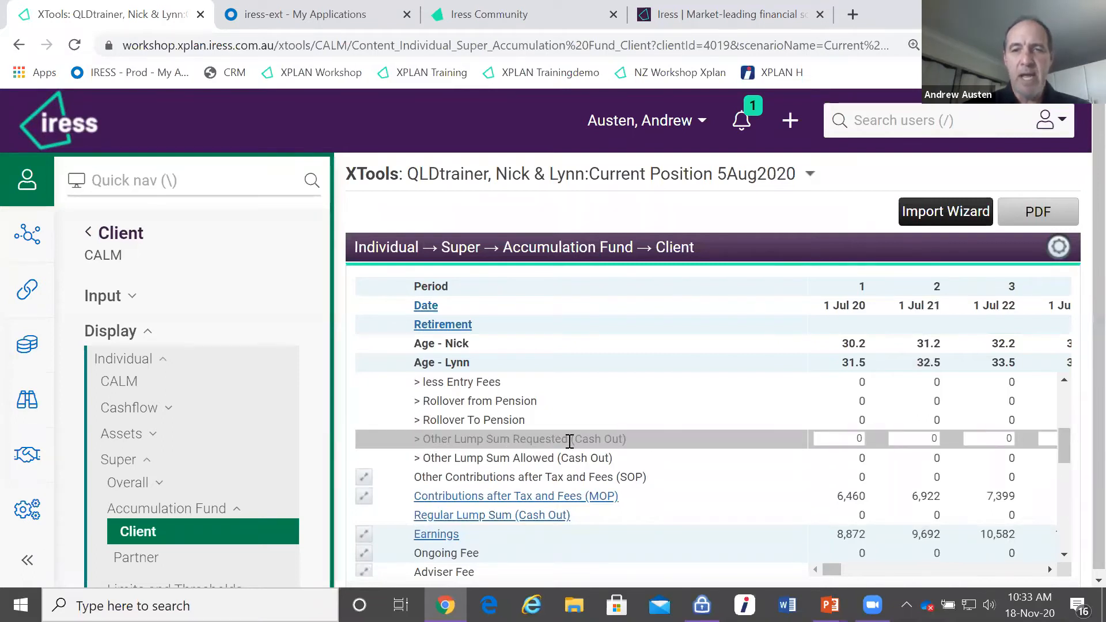
left_click_drag(832, 568, 965, 570)
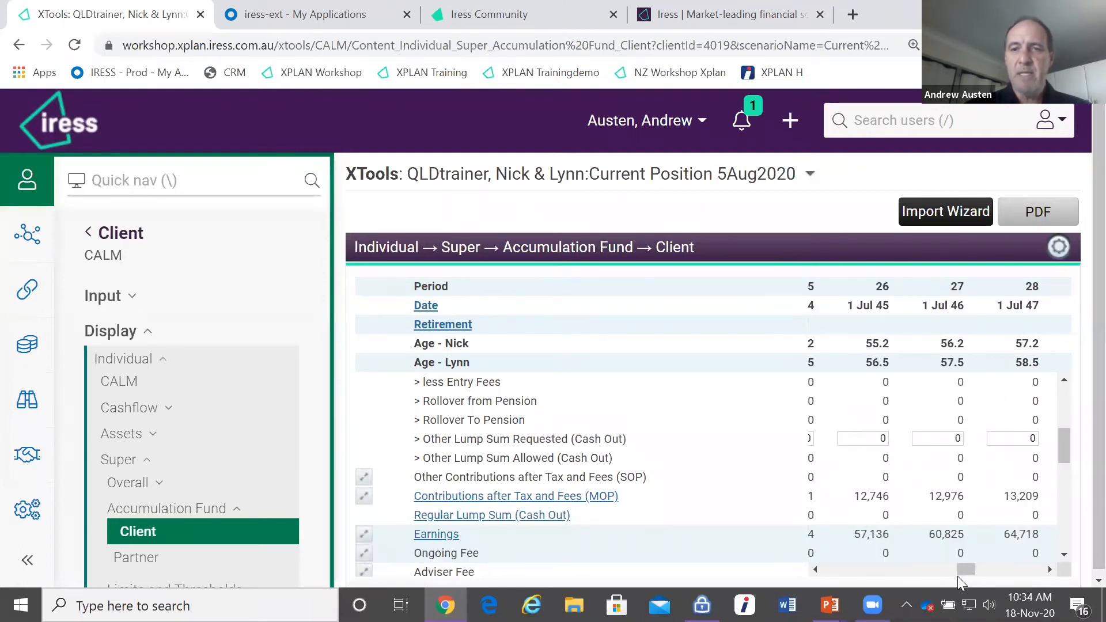
left_click_drag(961, 570, 921, 570)
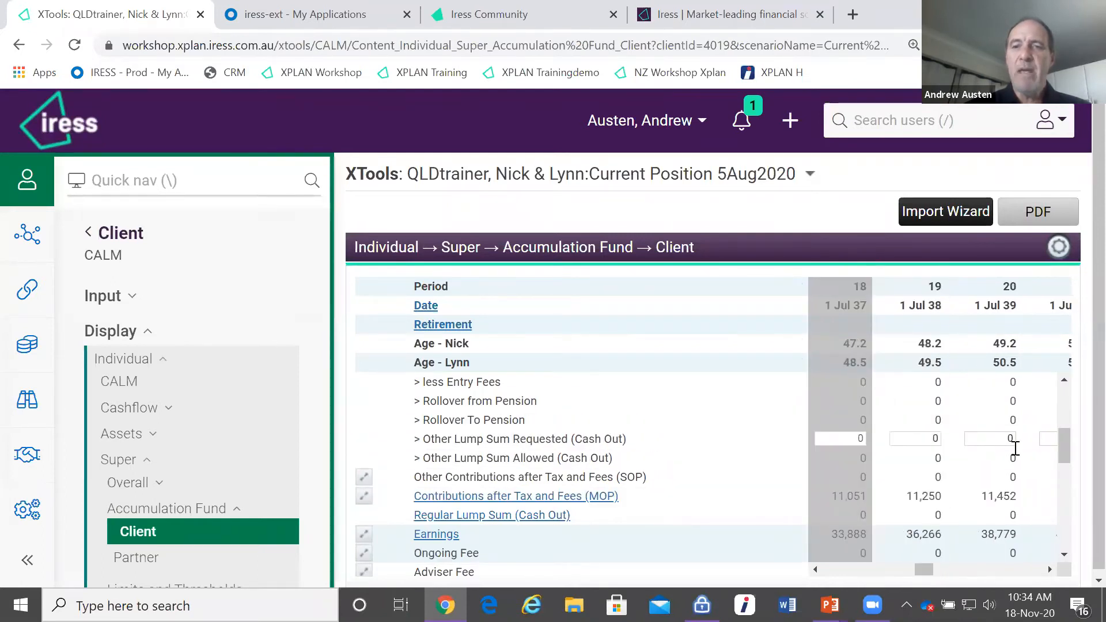
mouse_move(1066, 447)
left_mouse_down()
mouse_move(1060, 411)
mouse_move(1063, 427)
left_mouse_up()
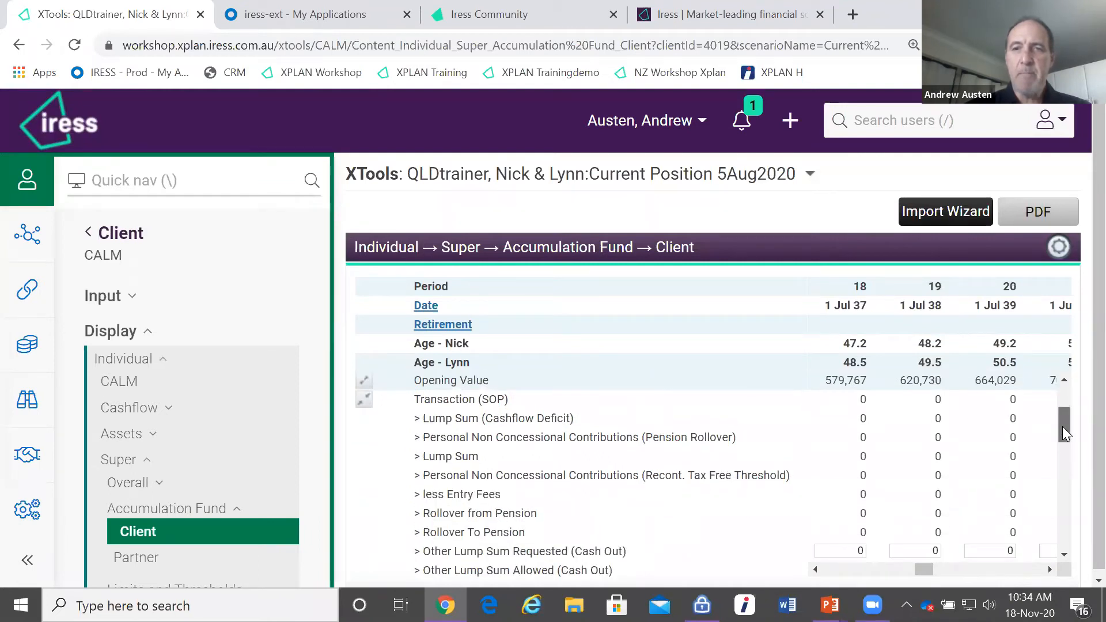
Step: Check the Accumulation Fund's opening value and Other Lump Sum Requested (Cash Out) entry at the 1 Apr 55 retirement date
left_click_drag(927, 569, 1024, 567)
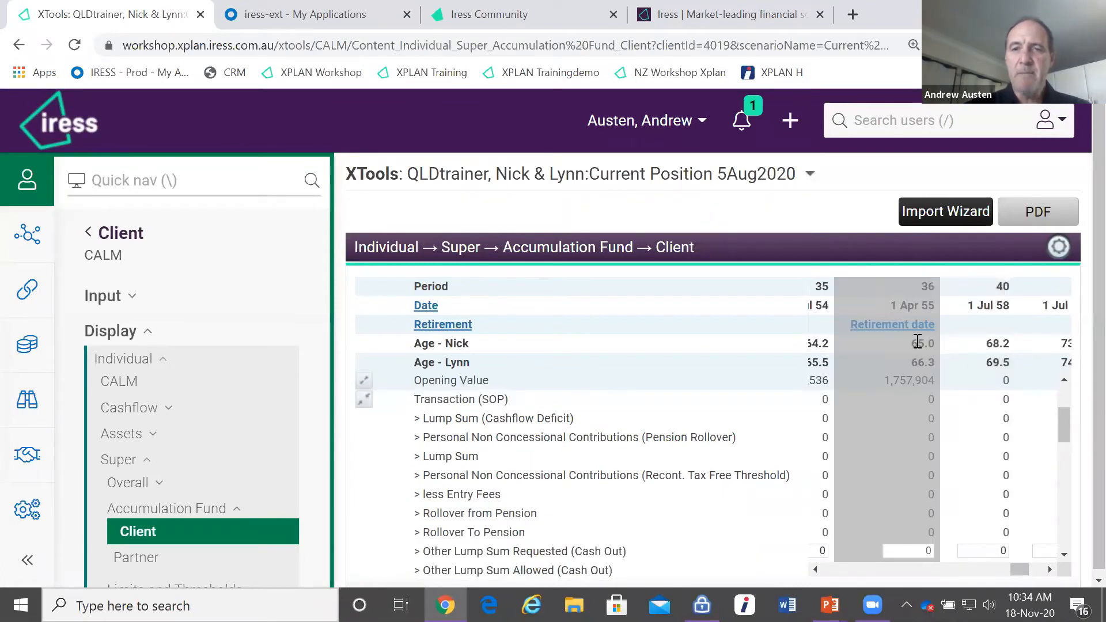
left_click_drag(1065, 425, 1067, 450)
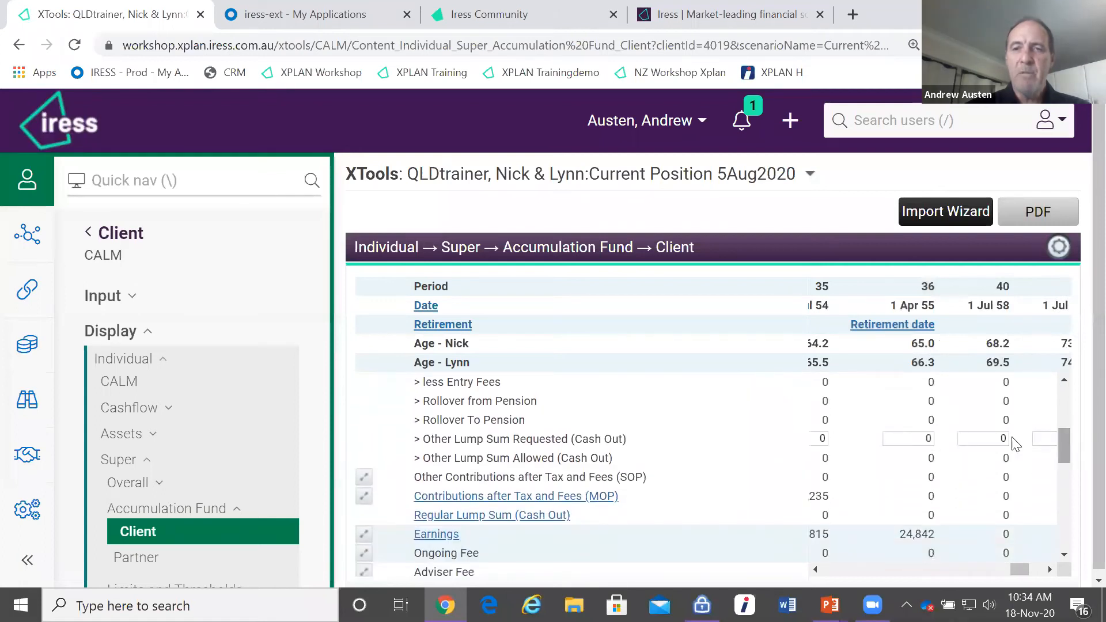
left_click(930, 438)
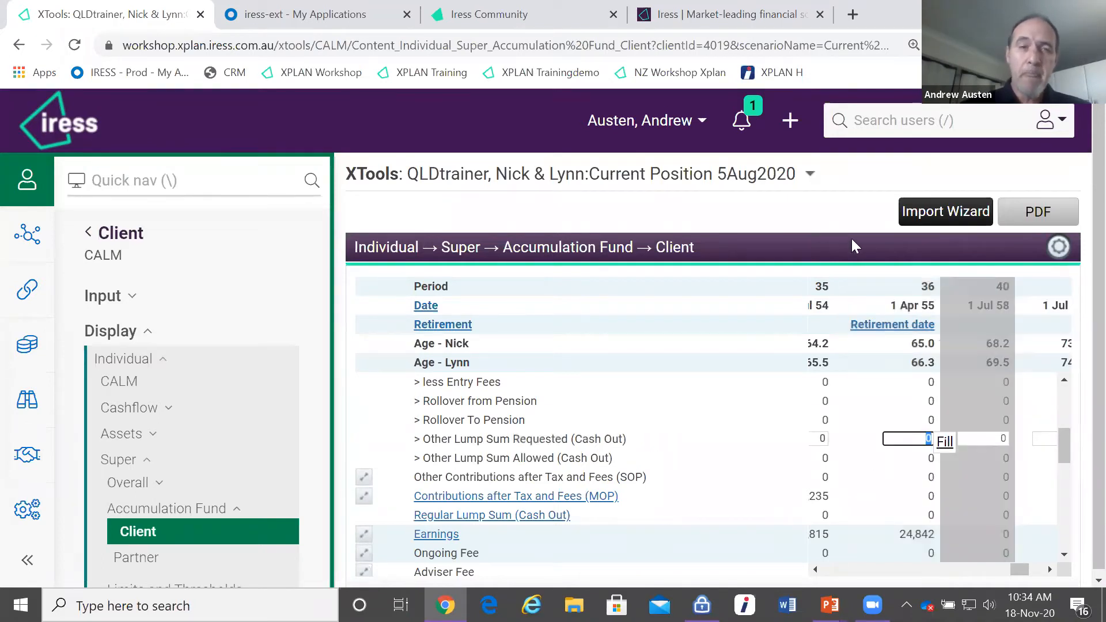
left_click(460, 220)
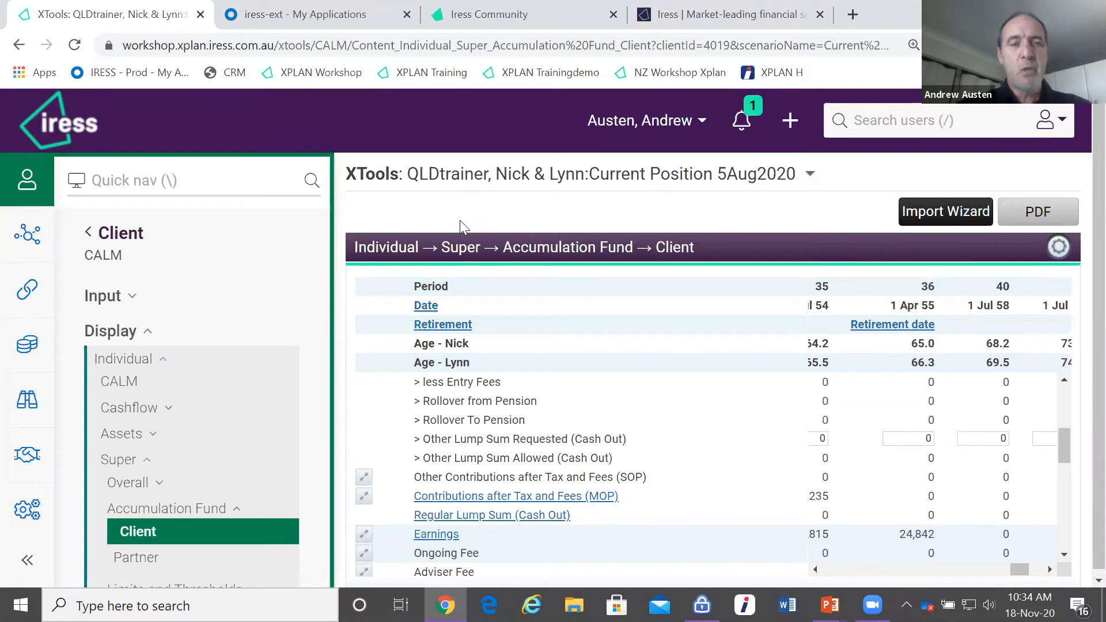
Step: Switch to PowerPoint to view the Frequent Questions slide, end the slide show and return to Xplan in Chrome
key("alt+Tab")
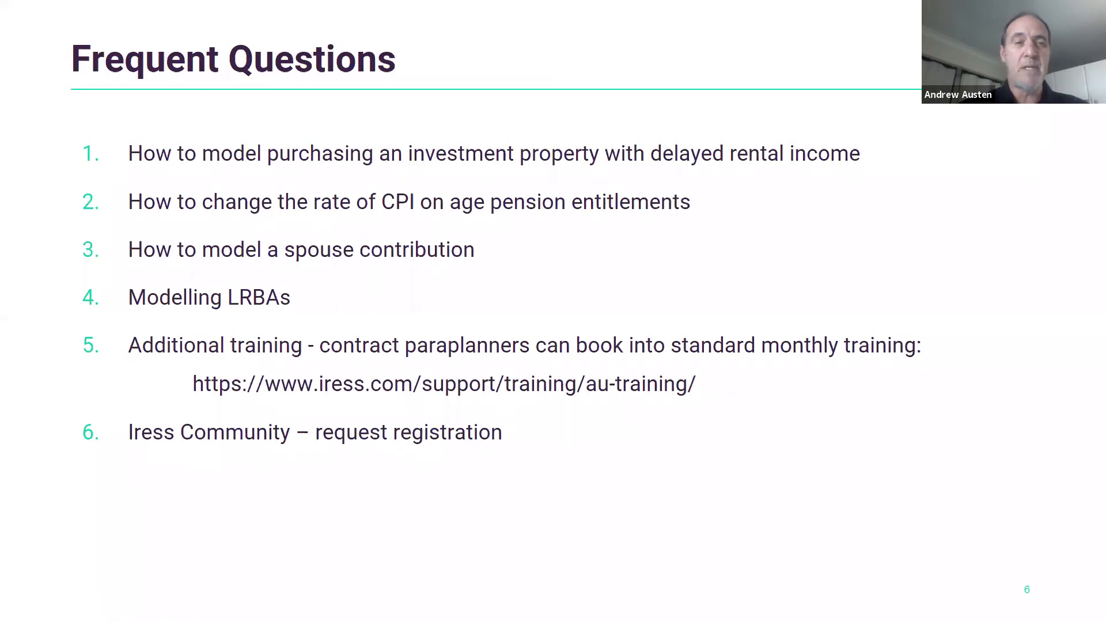
key("Escape")
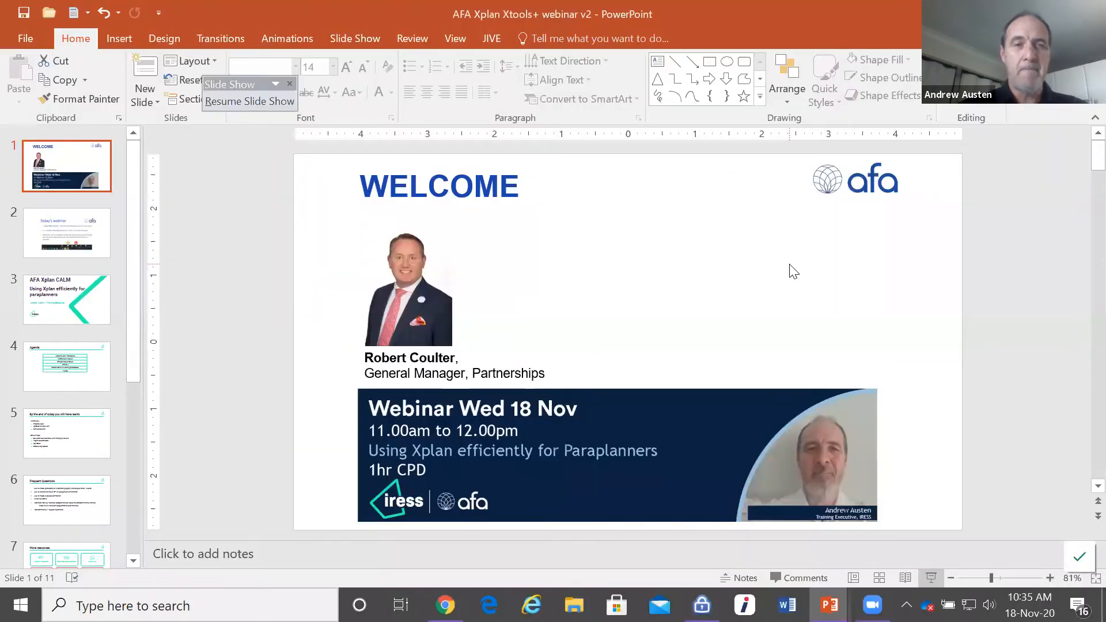
key("alt+Tab")
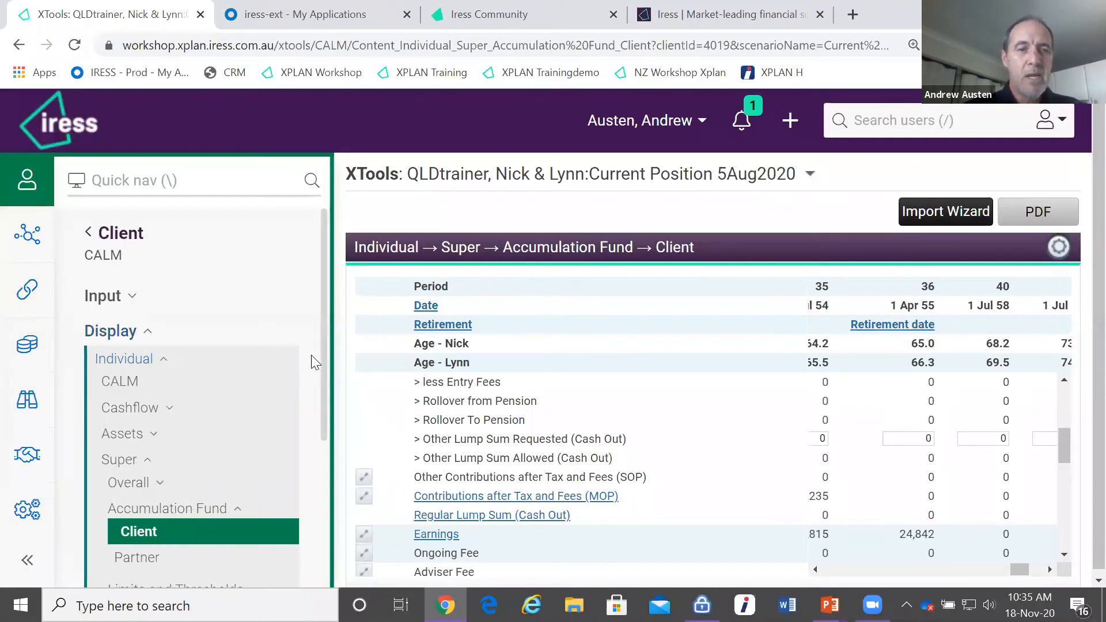
Step: Switch from the current scenario to Purchase Investment Property Nov2020
left_click(617, 179)
mouse_move(468, 265)
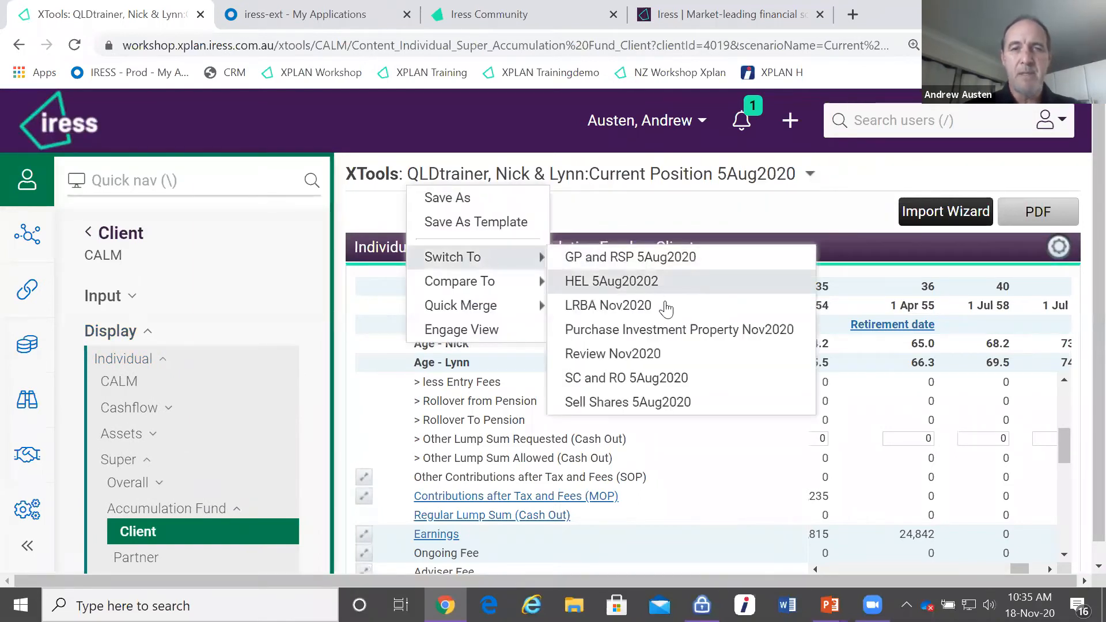
left_click(655, 330)
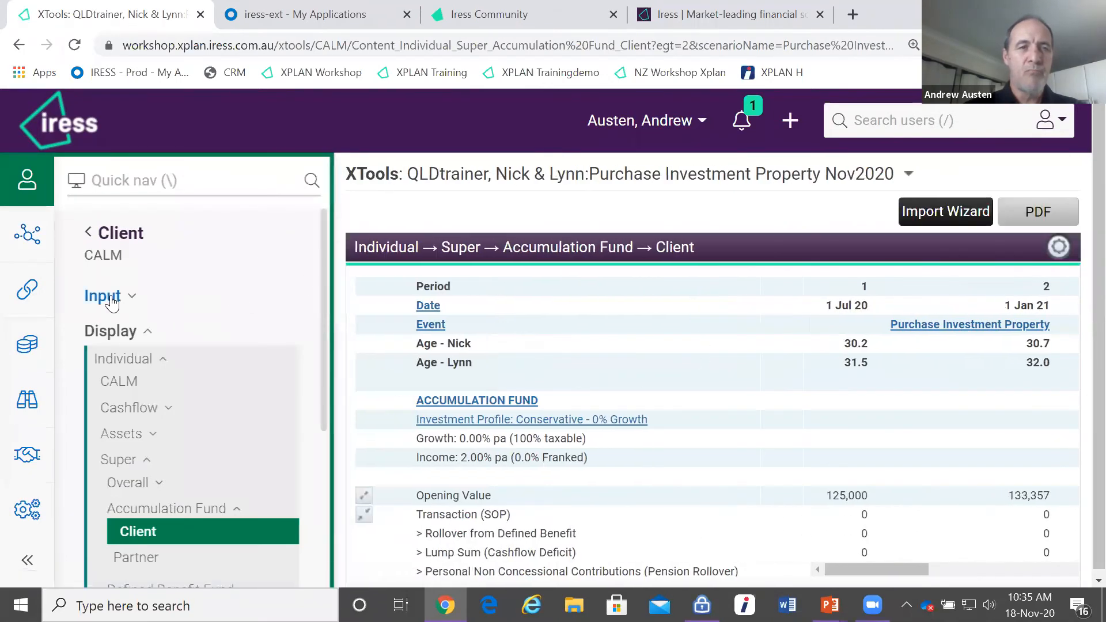
Step: In the scenario's Basic Details inputs, set Specify Future Key Dates to 2 Key Date
left_click(104, 296)
left_click(134, 326)
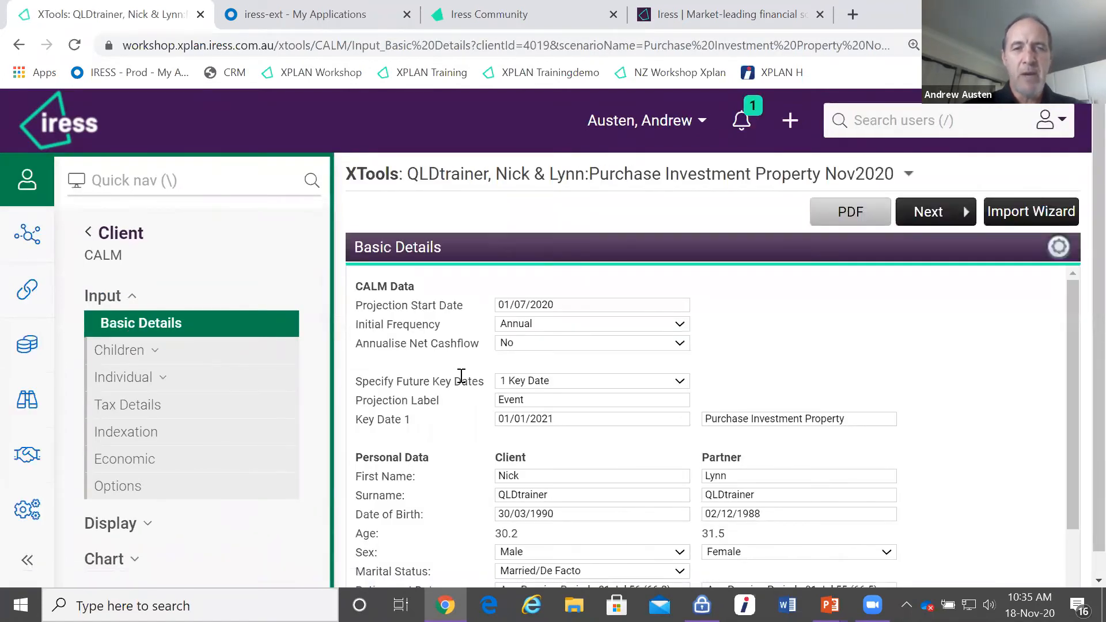
scroll(461, 376, "down", 1)
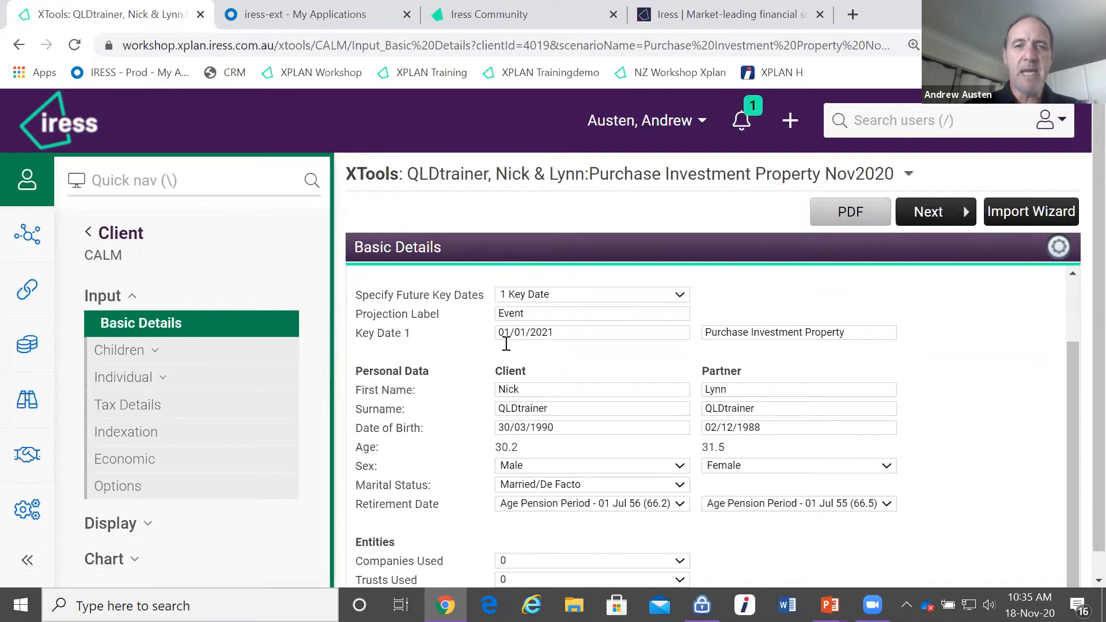
left_click(572, 302)
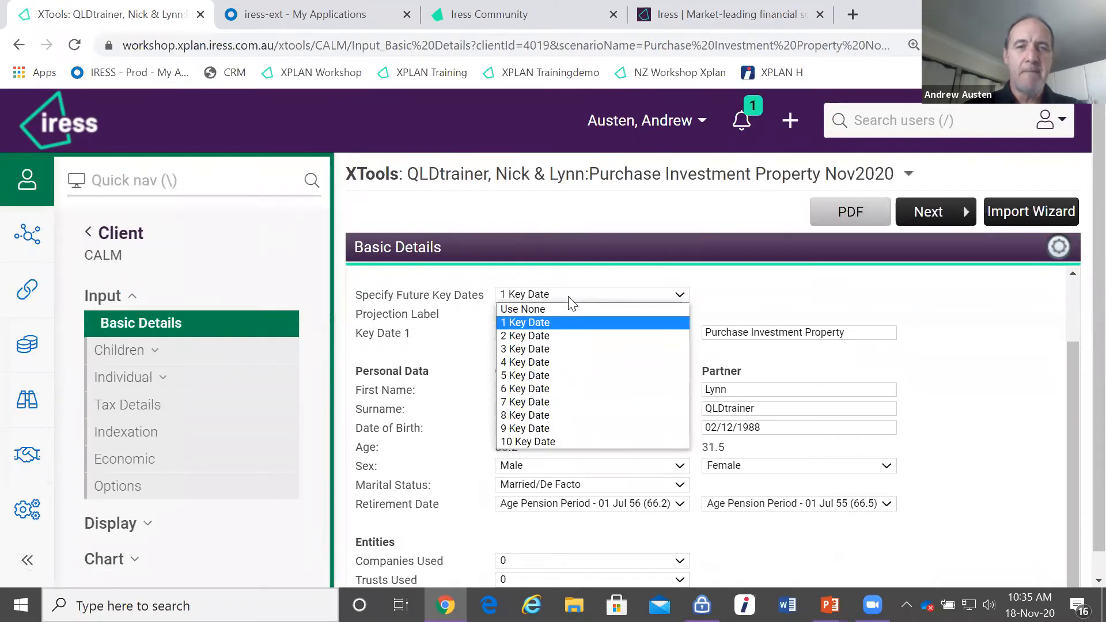
left_click(560, 335)
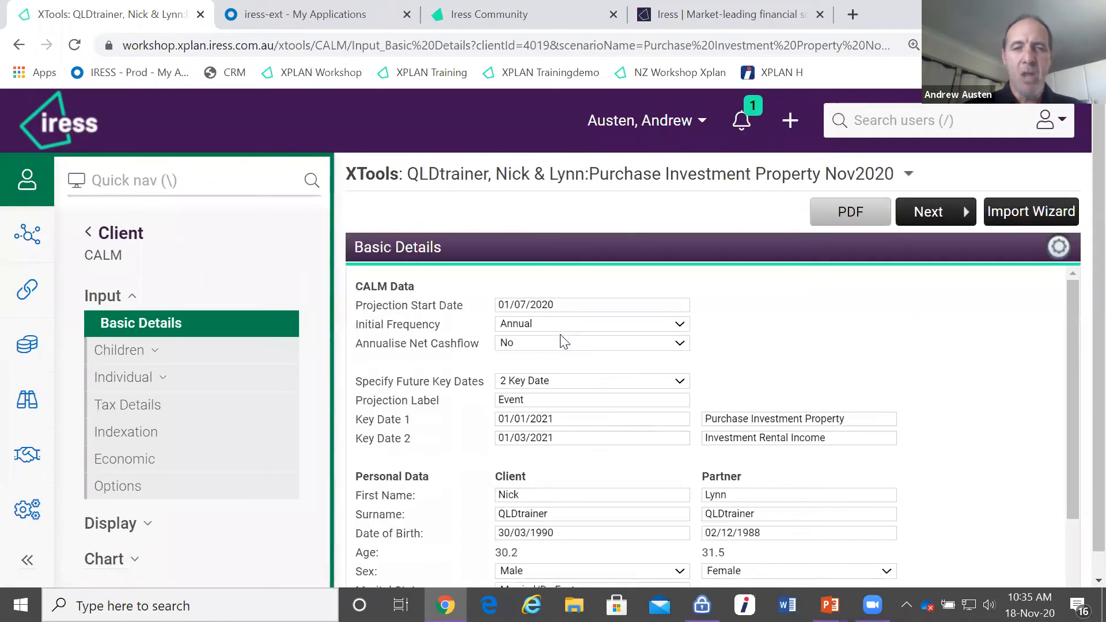
Step: Check the Key Date 2 entry in Basic Details and open the property inputs under the individual's assets
left_click(527, 439)
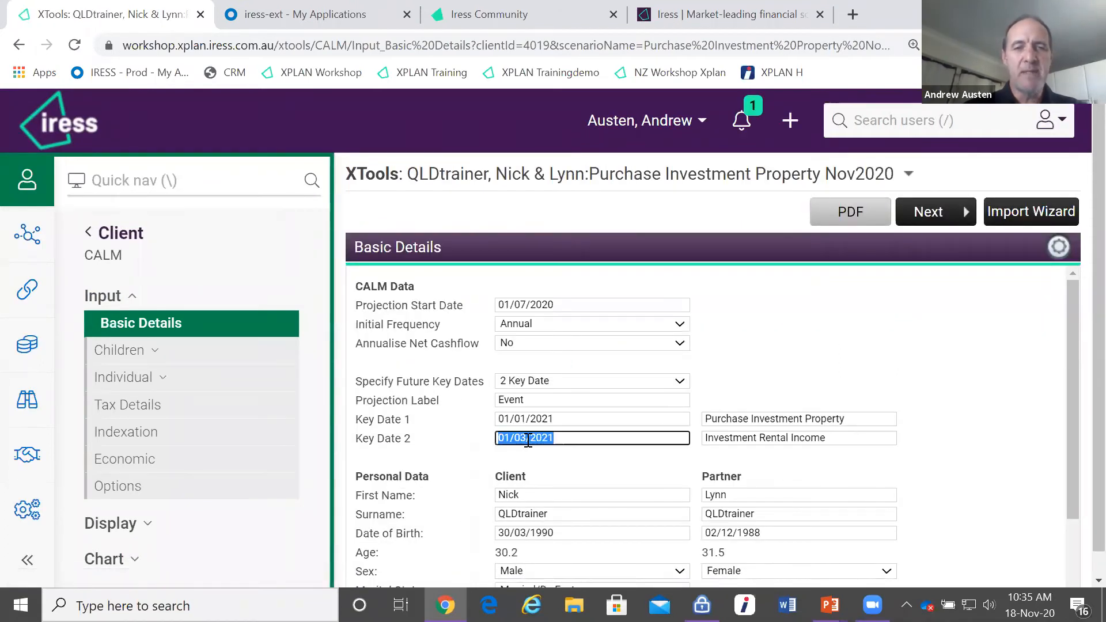
left_click(527, 439)
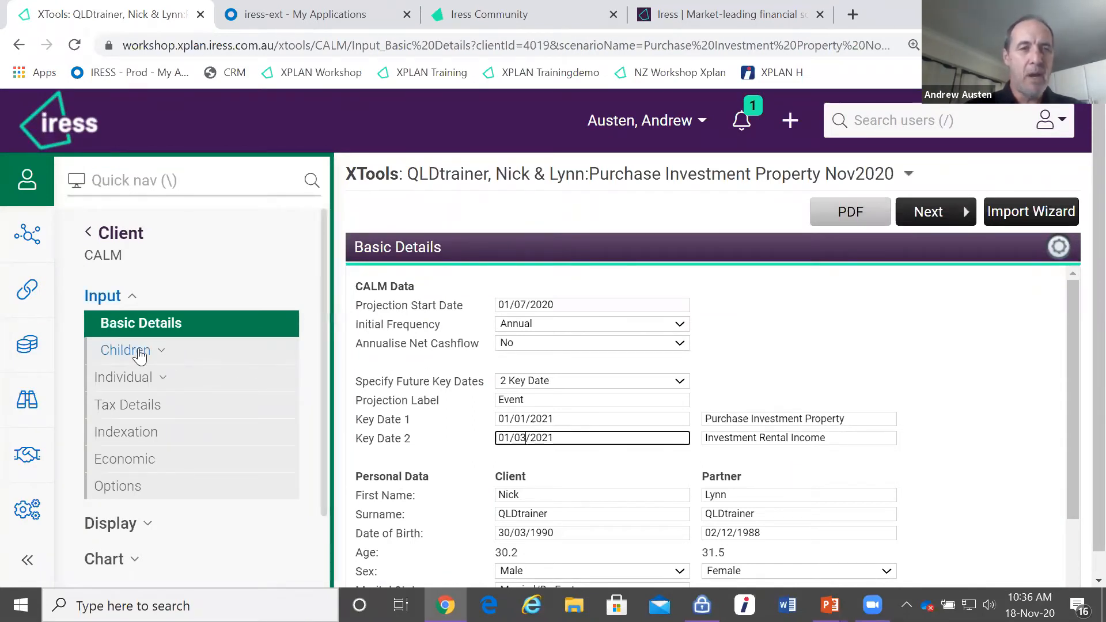
left_click(136, 377)
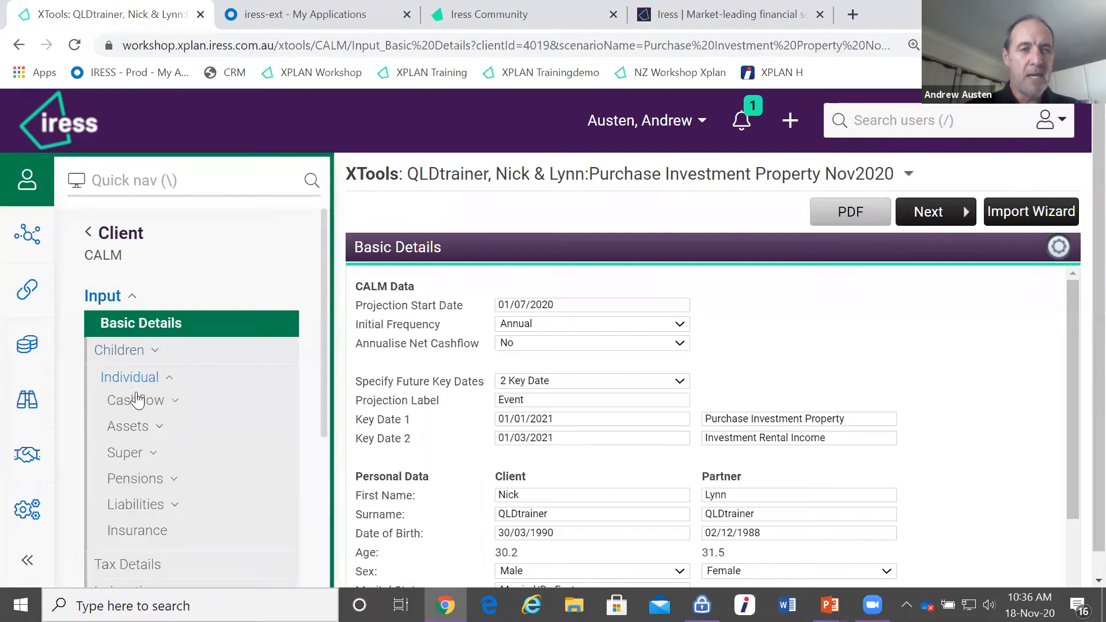
left_click(140, 454)
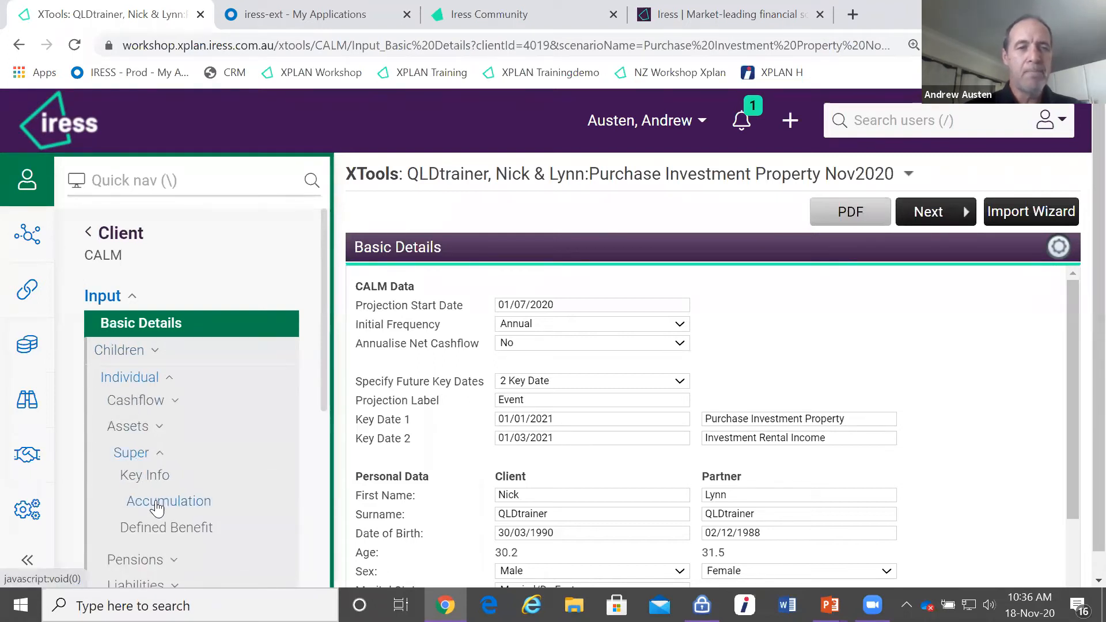
left_click(138, 428)
left_click(152, 476)
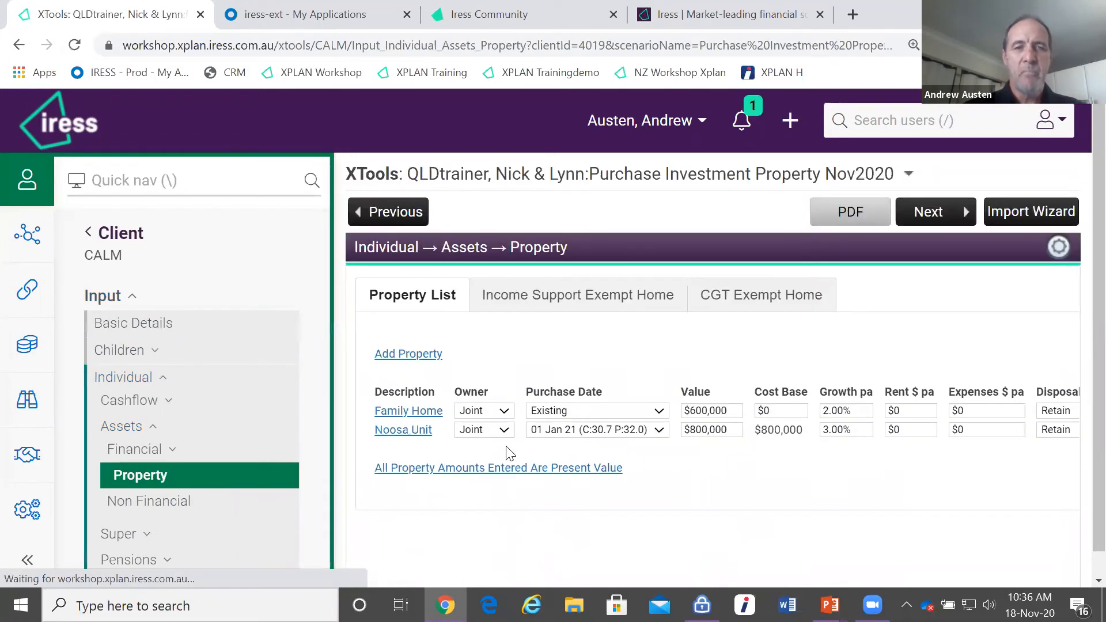
Step: Review the Noosa Unit's growth, rent and expenses settings, including the period start date, and close the property unchanged
left_click(420, 434)
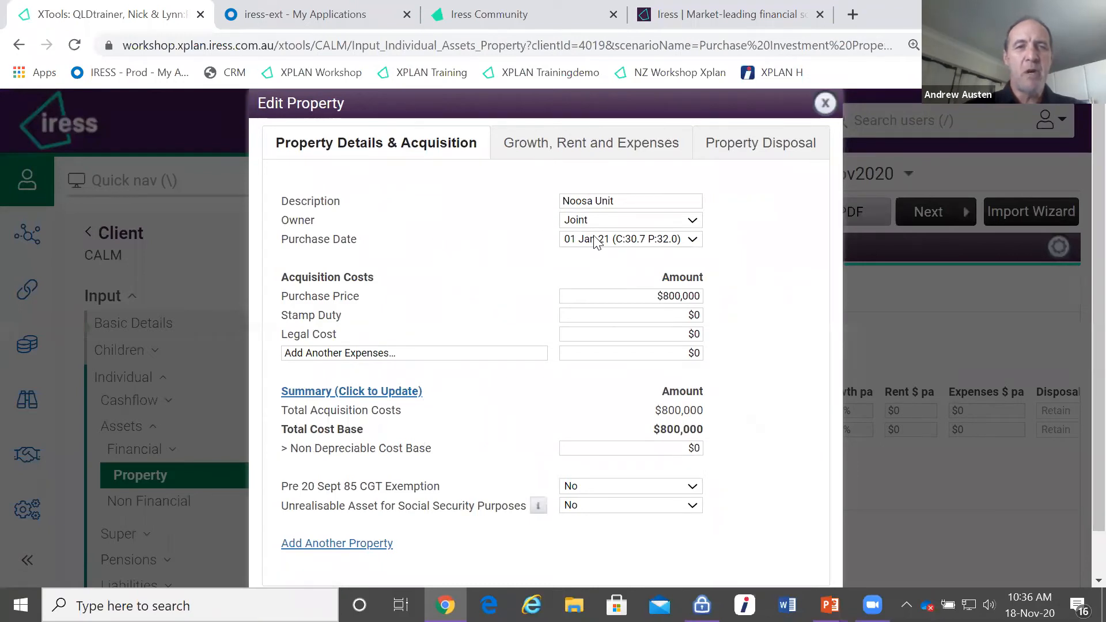
left_click(579, 148)
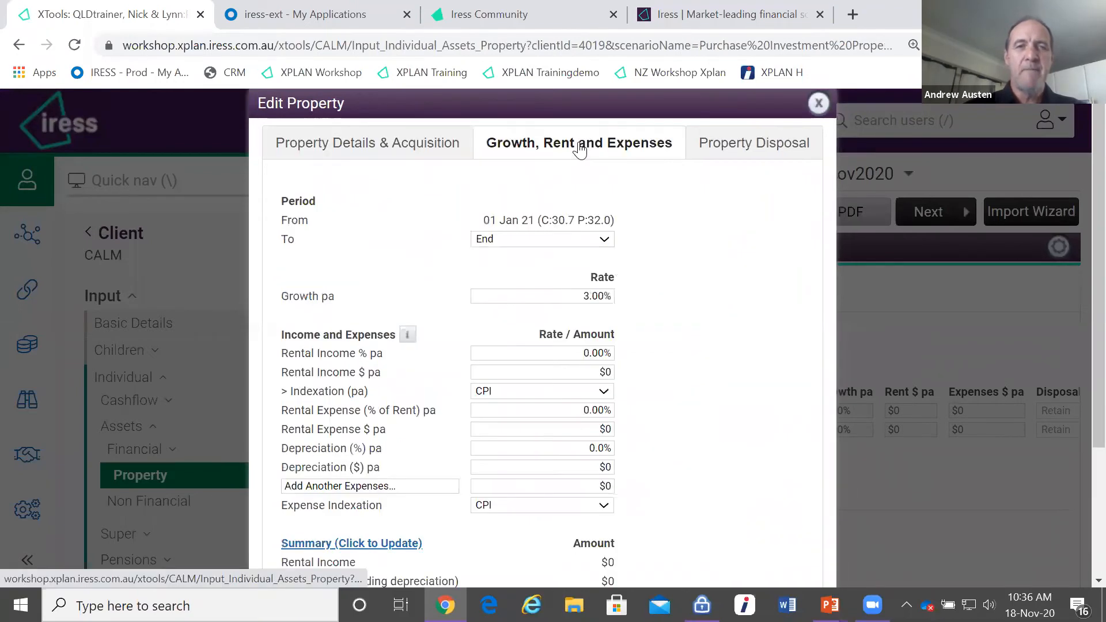
left_click_drag(485, 220, 631, 219)
left_click(622, 225)
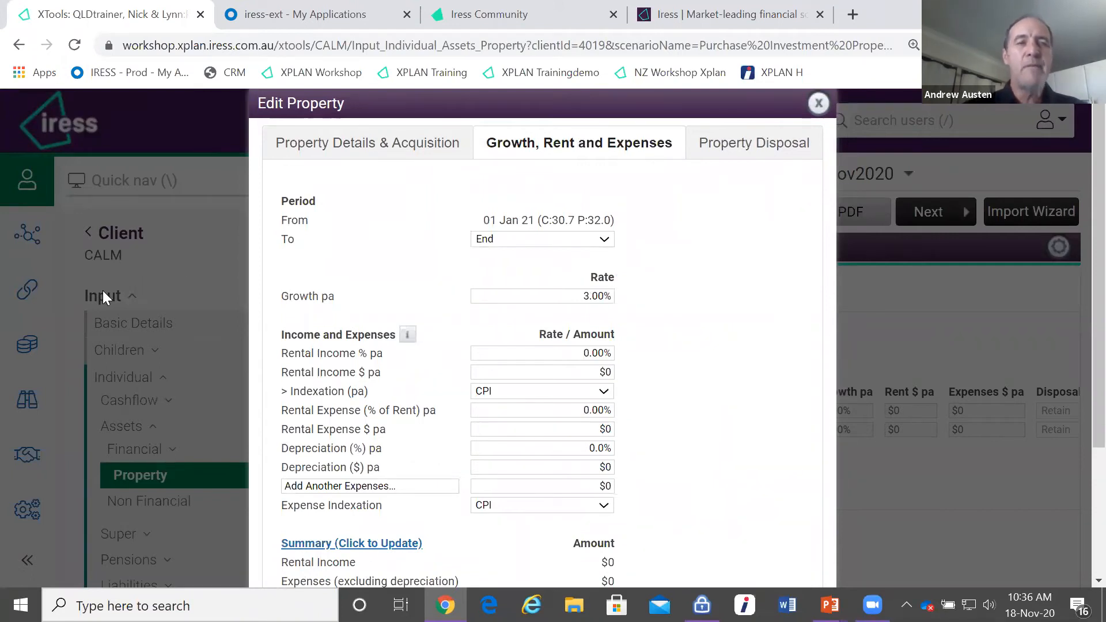
left_click(819, 104)
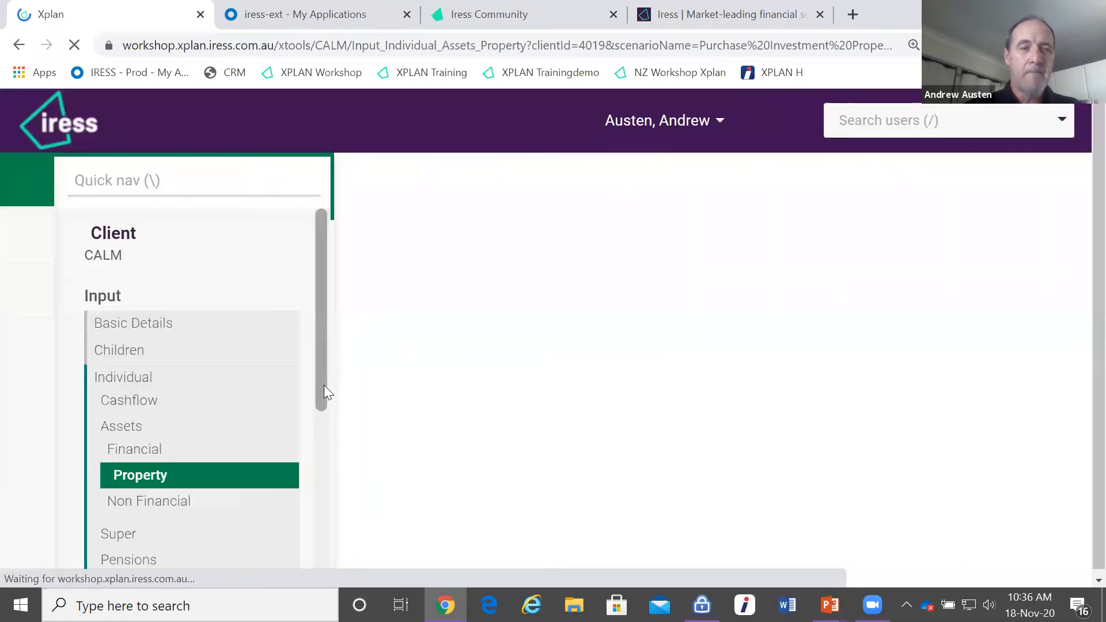
Step: Display the projection of the individual's property assets
left_click_drag(321, 374, 323, 553)
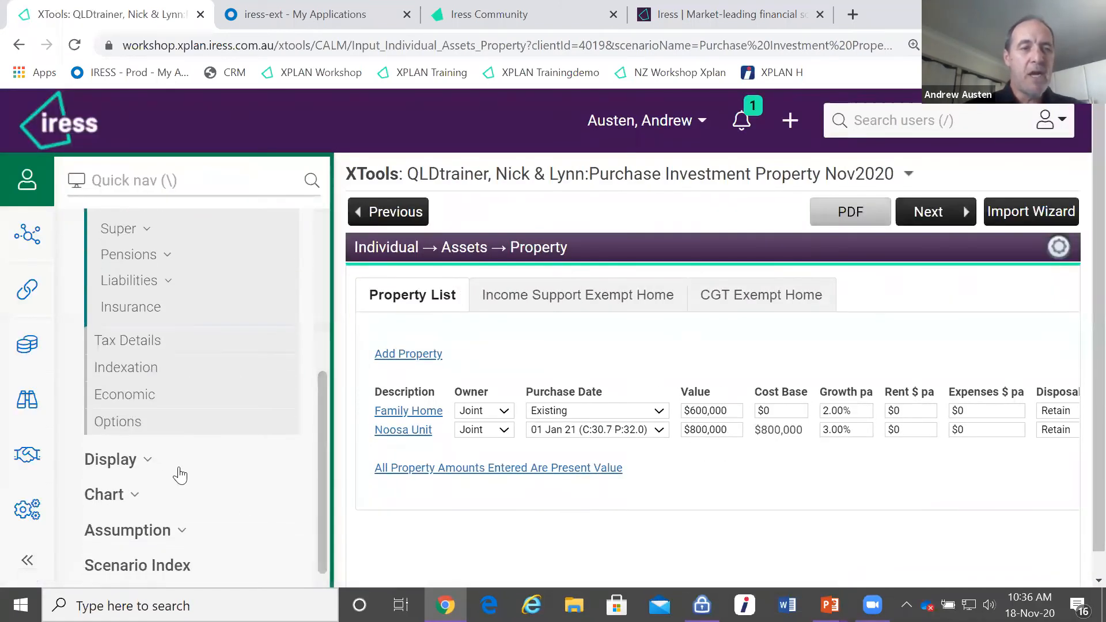
left_click(130, 464)
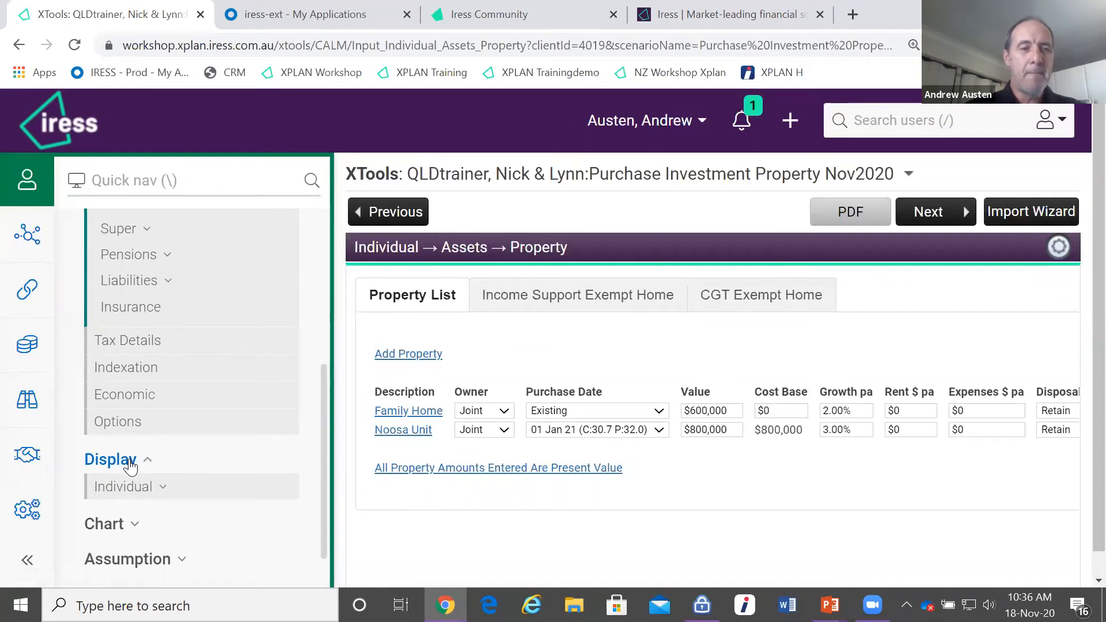
left_click(131, 487)
scroll(138, 481, "down", 3)
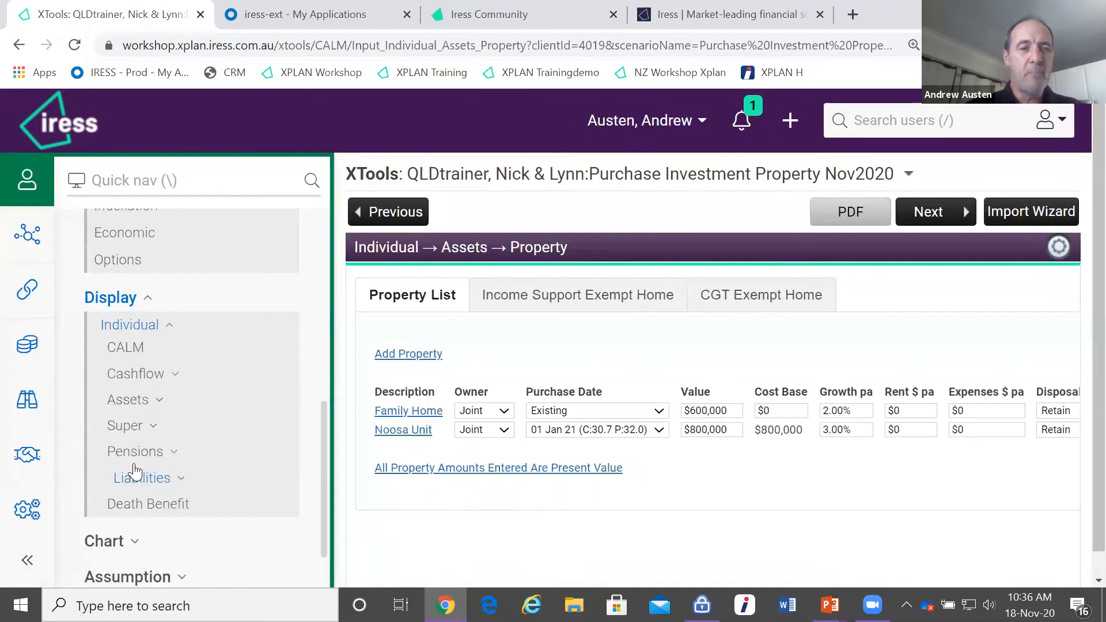
left_click(139, 402)
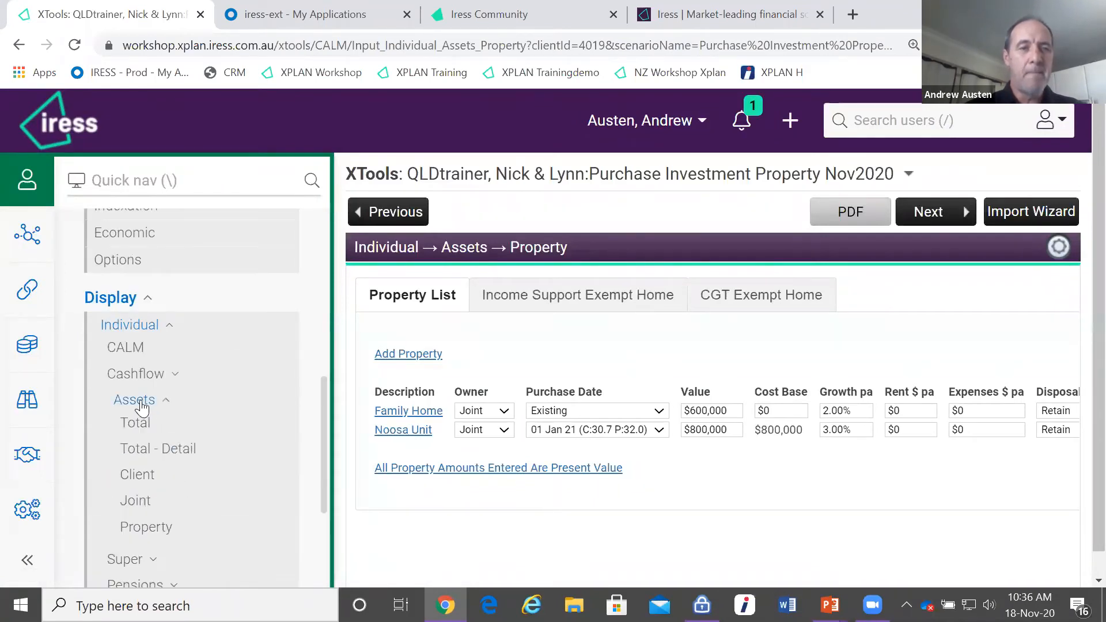
left_click(155, 531)
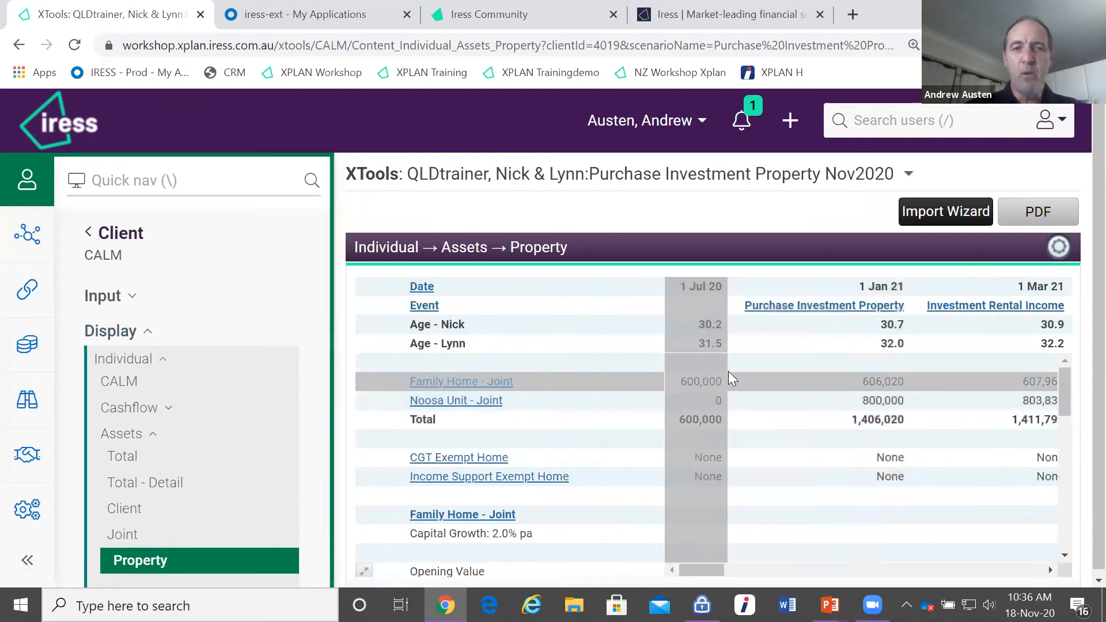
Step: Set the Rental Income Adjustment for 1 Mar 21 to 8800 in the Family Home's expanded Rental Income breakdown
mouse_move(713, 569)
left_mouse_down()
mouse_move(754, 573)
mouse_move(712, 573)
left_mouse_up()
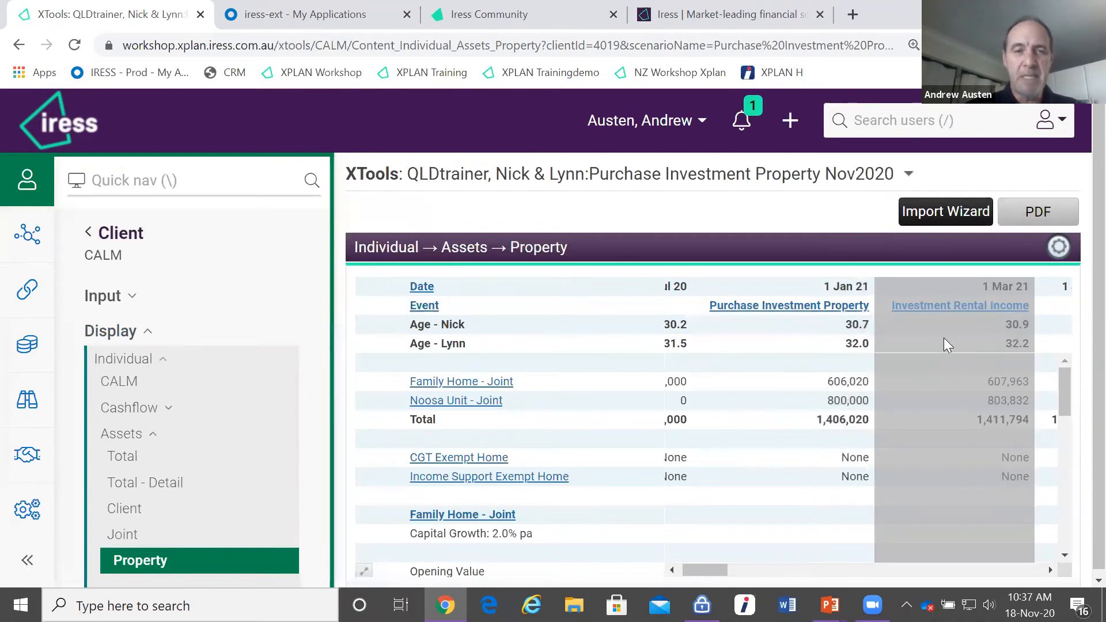
left_click_drag(1066, 385, 1060, 434)
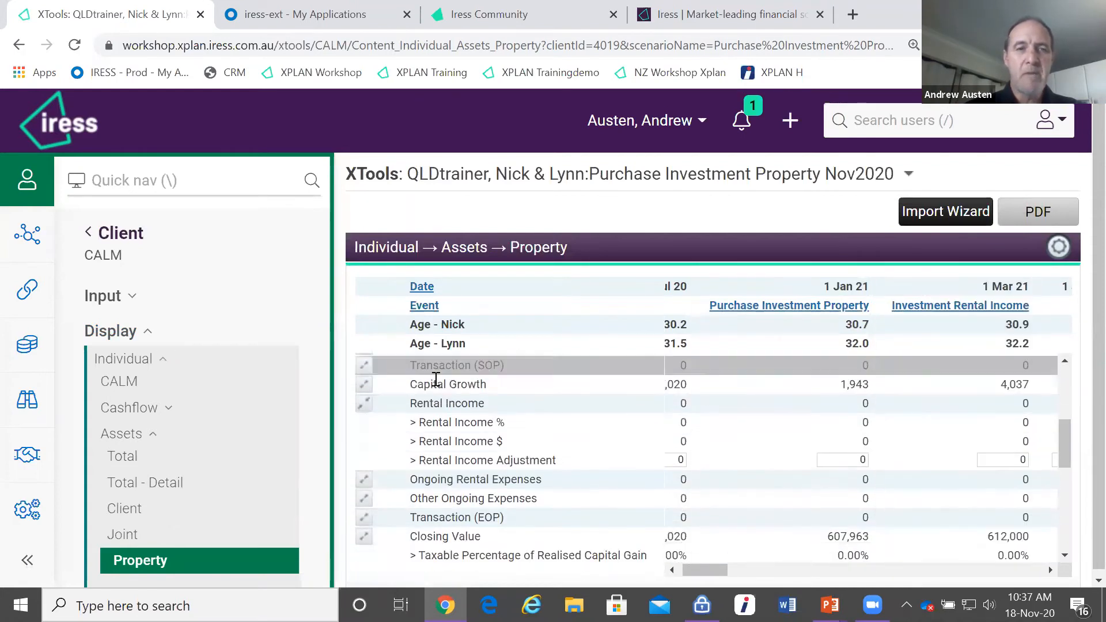
left_click(365, 404)
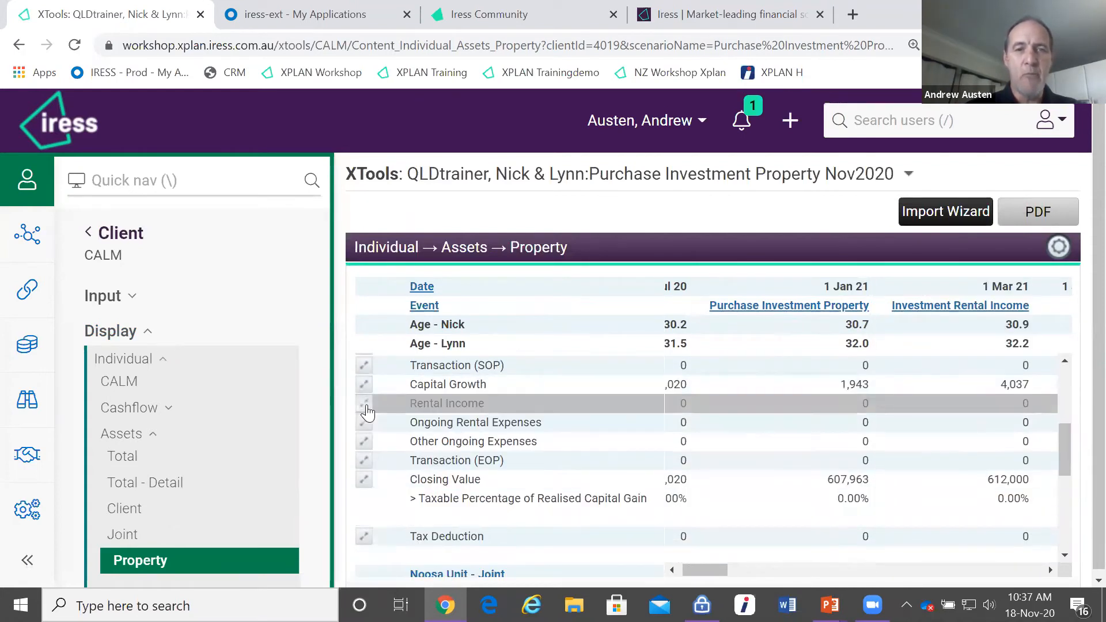
left_click(365, 405)
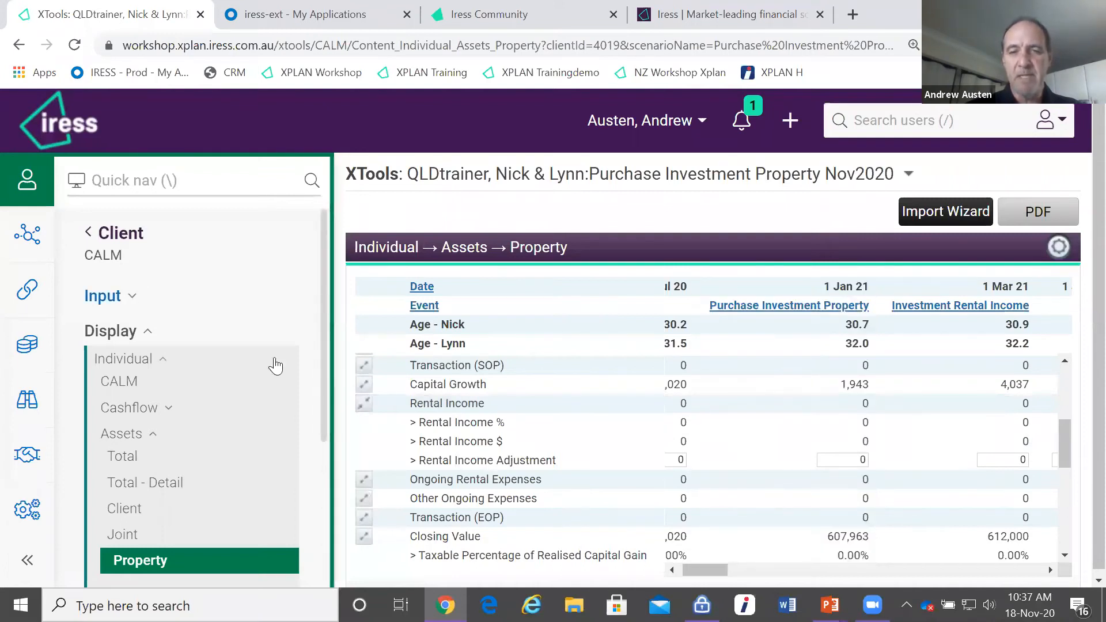
left_click_drag(718, 567, 747, 569)
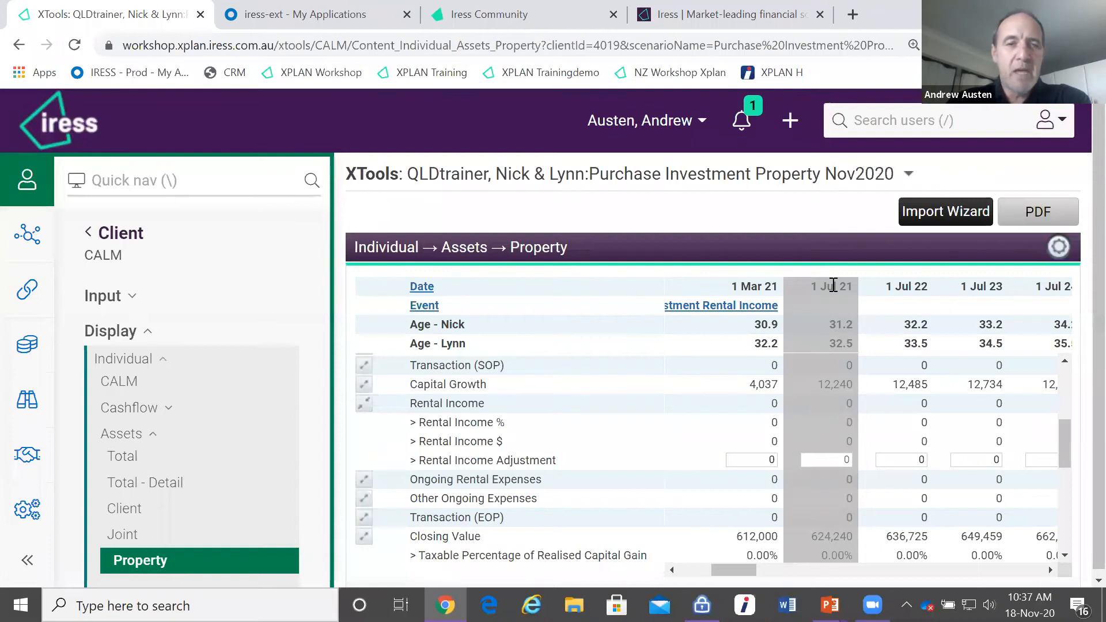
left_click(768, 460)
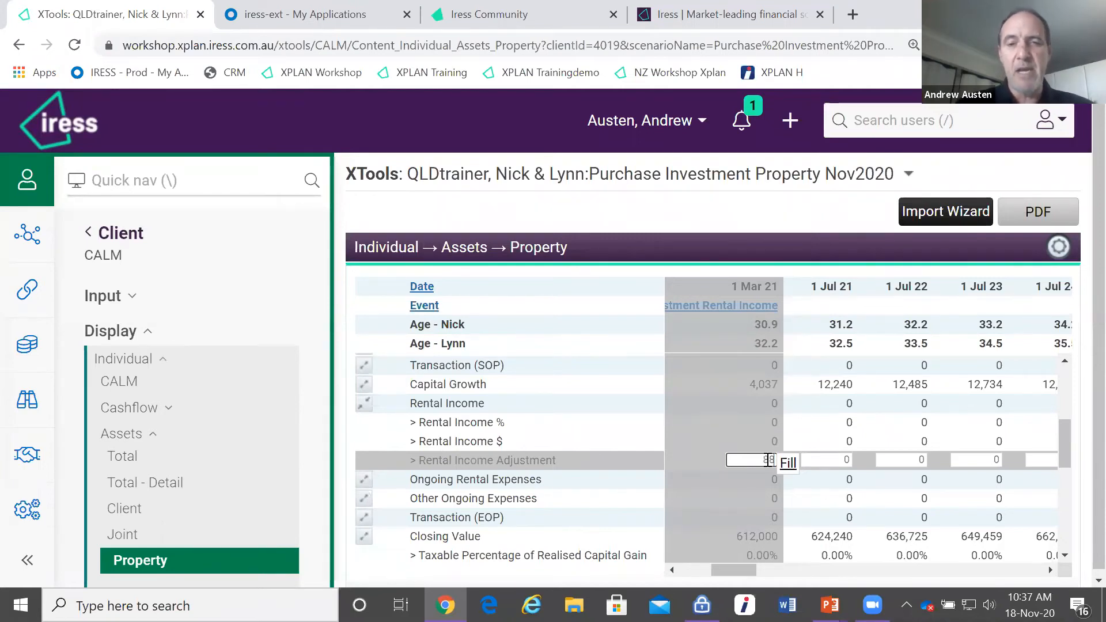
key("Tab")
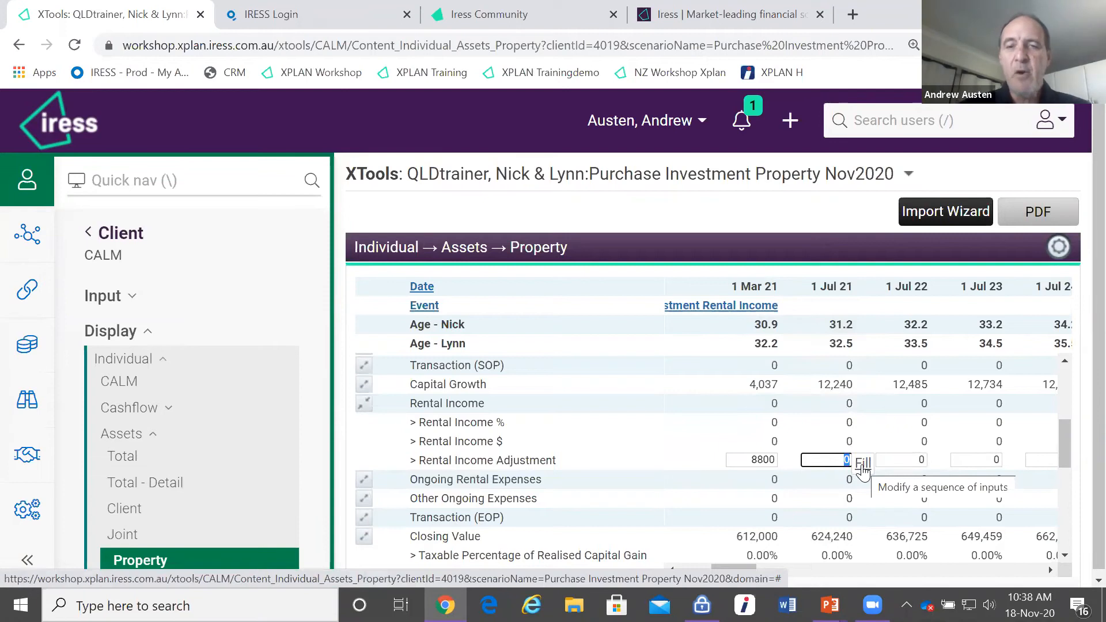
Step: Overwrite the next 37 Rental Income Adjustment inputs from 1 Jul 21 with 26400, escalating 2.5% per column and rounded to whole numbers
left_click(863, 465)
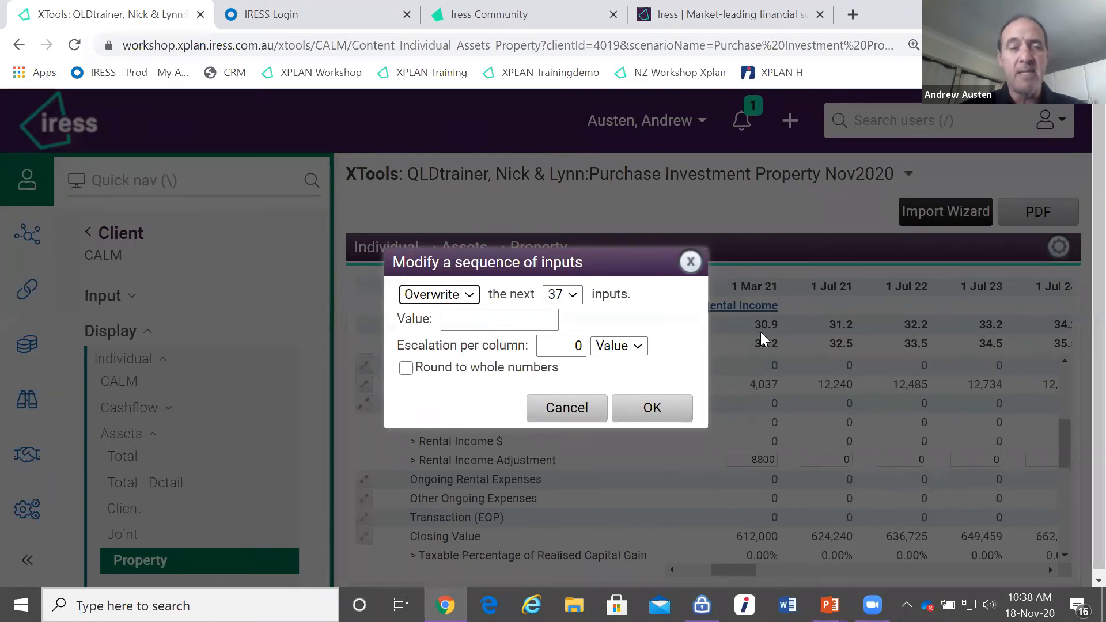
left_click(550, 316)
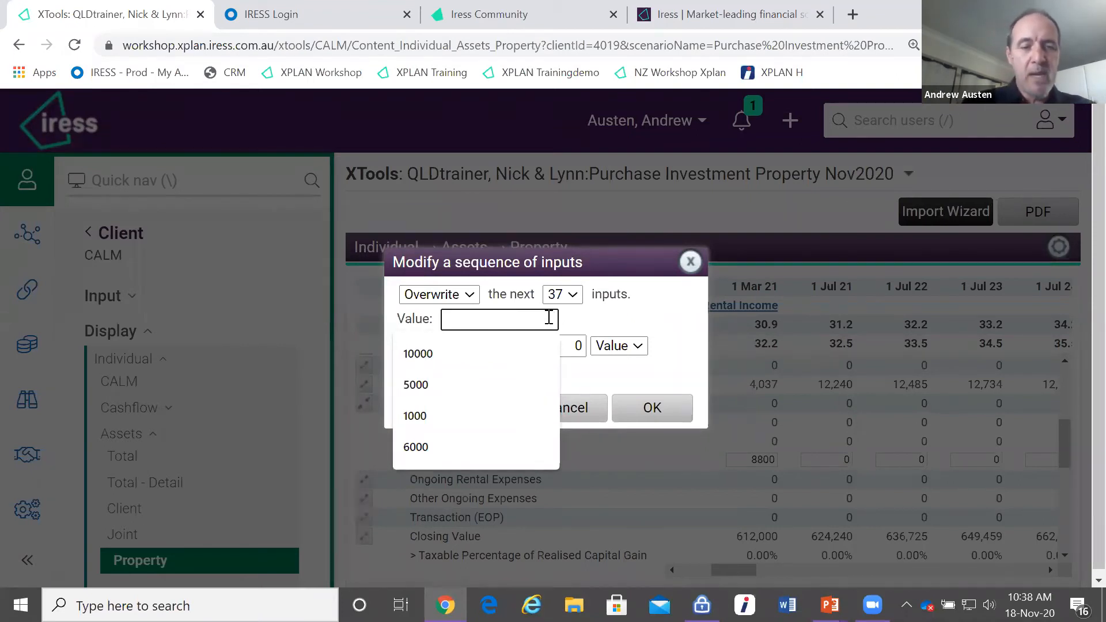
type("26400")
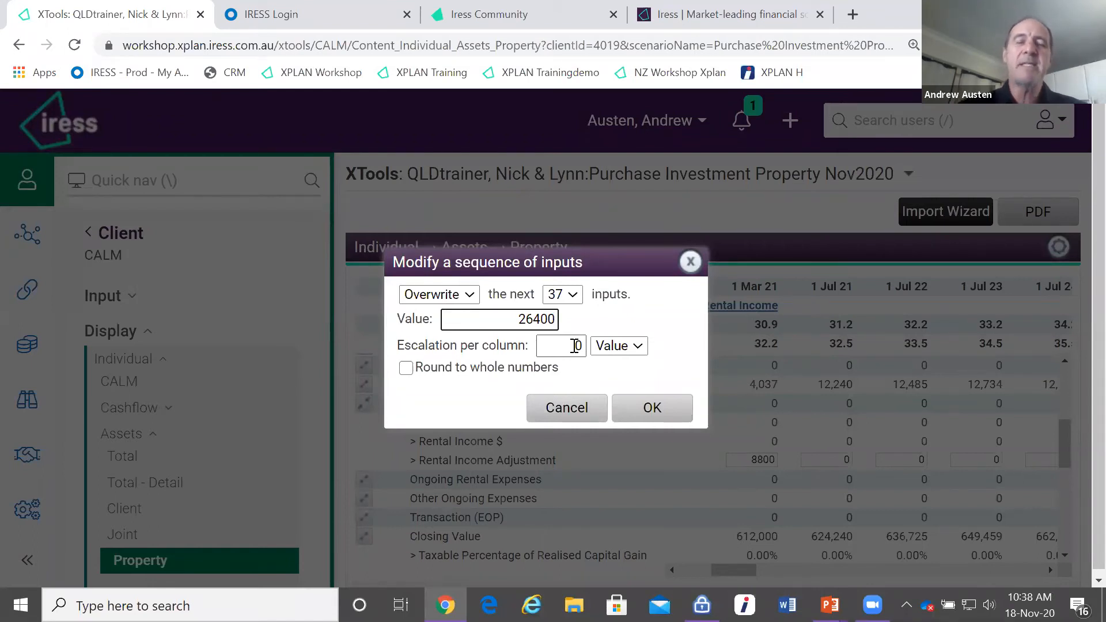
left_click(620, 345)
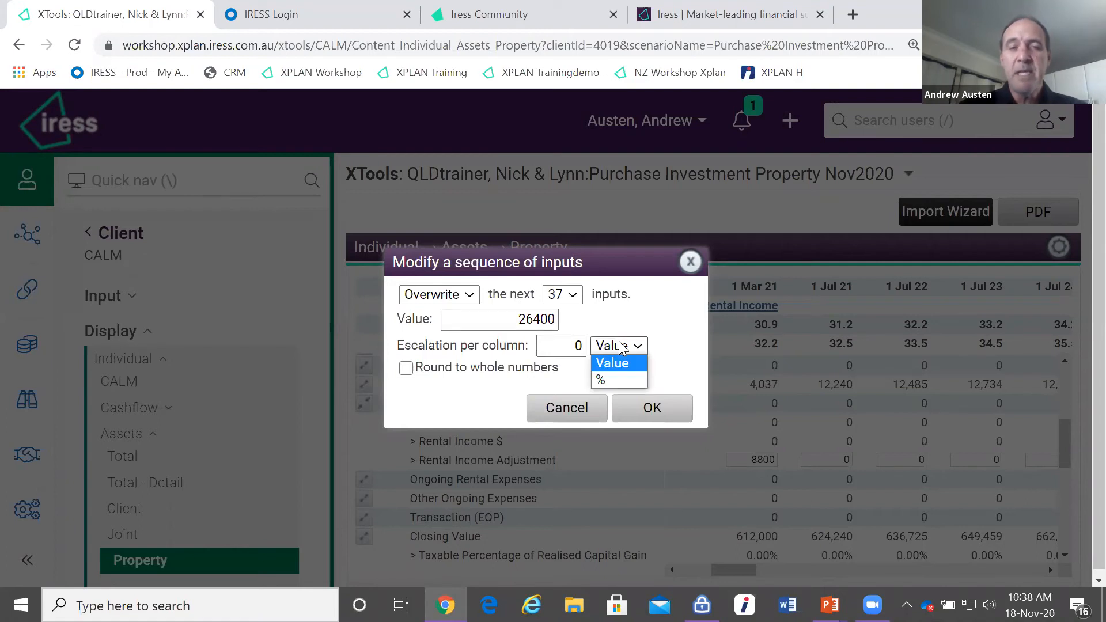
left_click(618, 378)
double_click(582, 346)
type("2.5")
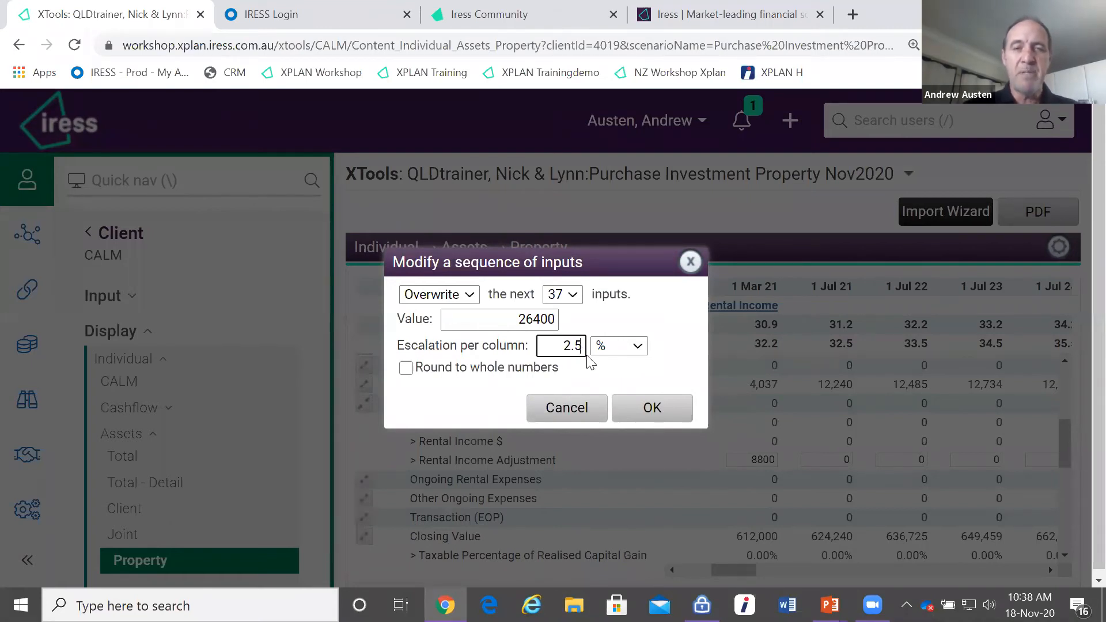
left_click(406, 371)
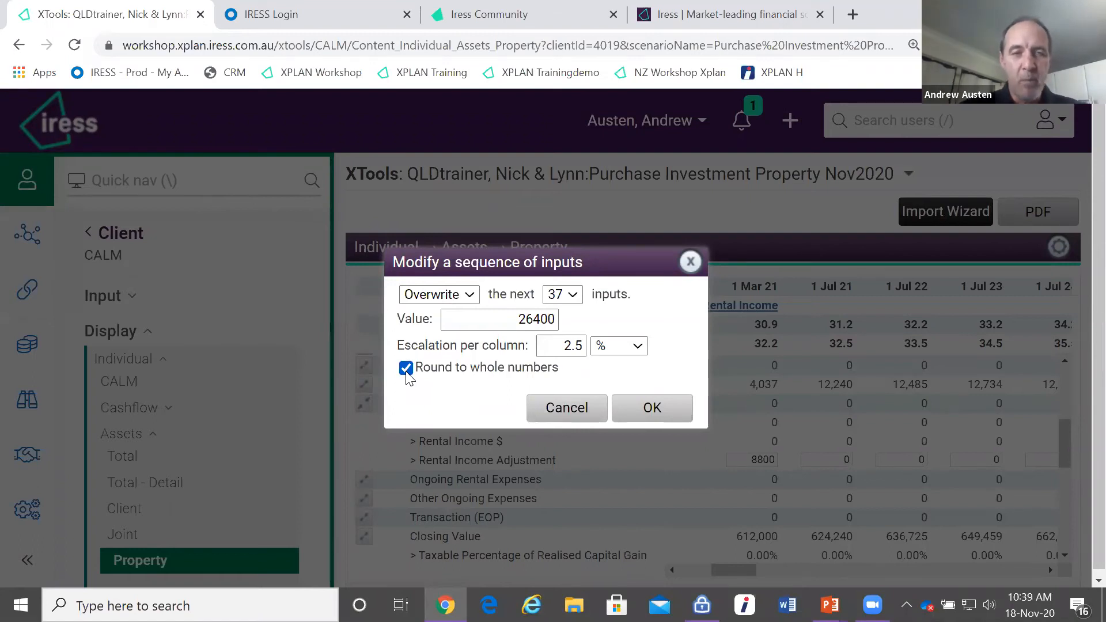
left_click(654, 408)
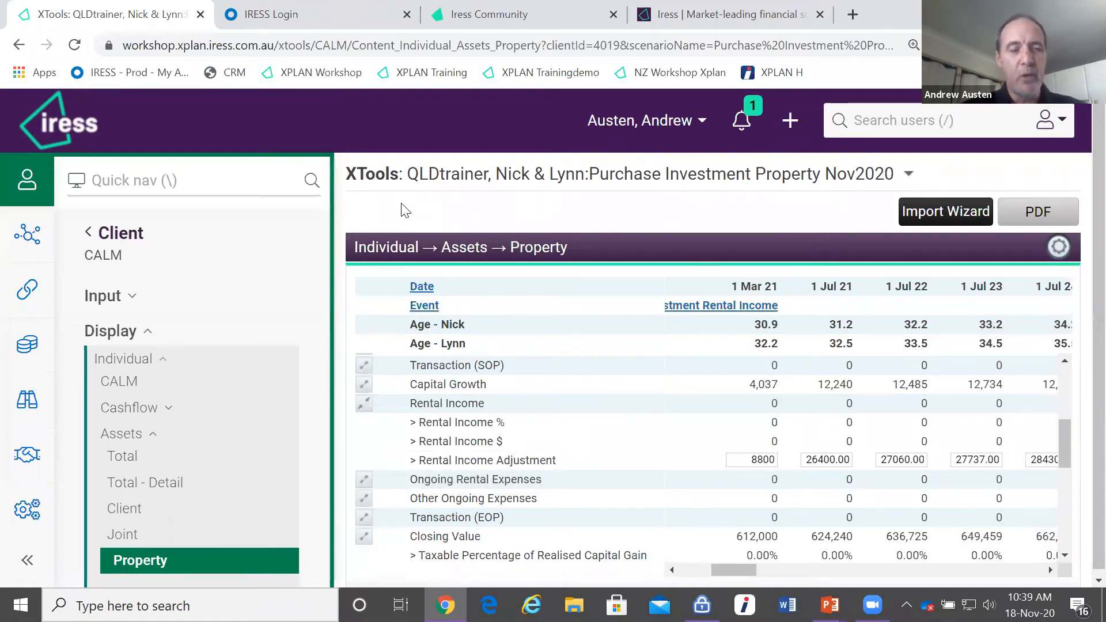
Step: Look at the Frequent Questions slide in PowerPoint and return to the property projection in Xplan
key("alt+Tab")
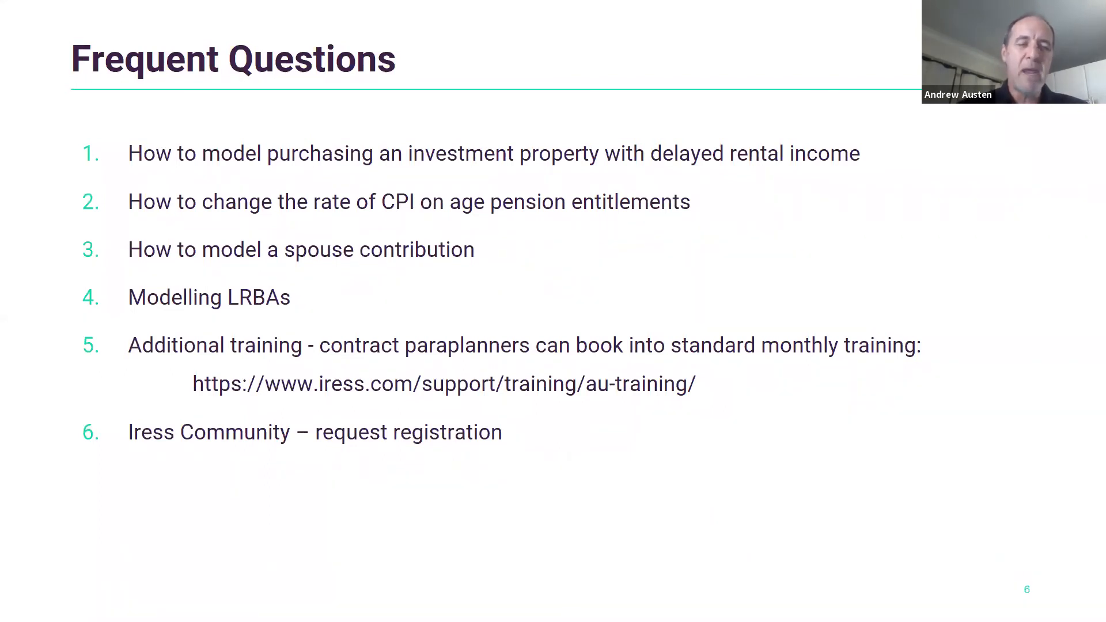
key("alt+Tab")
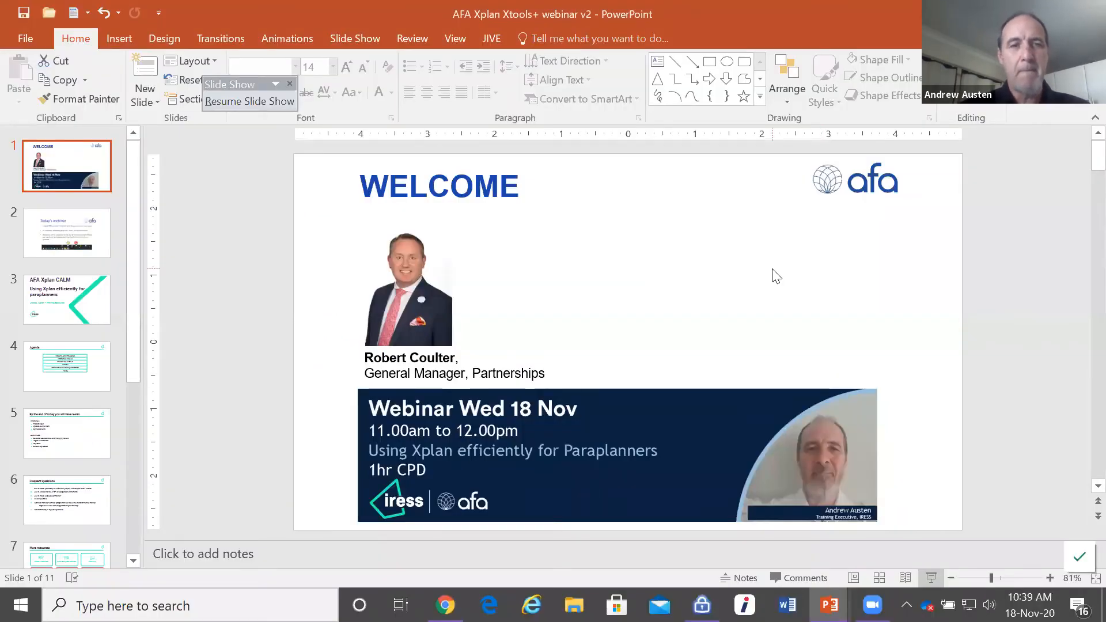
key("alt+Tab")
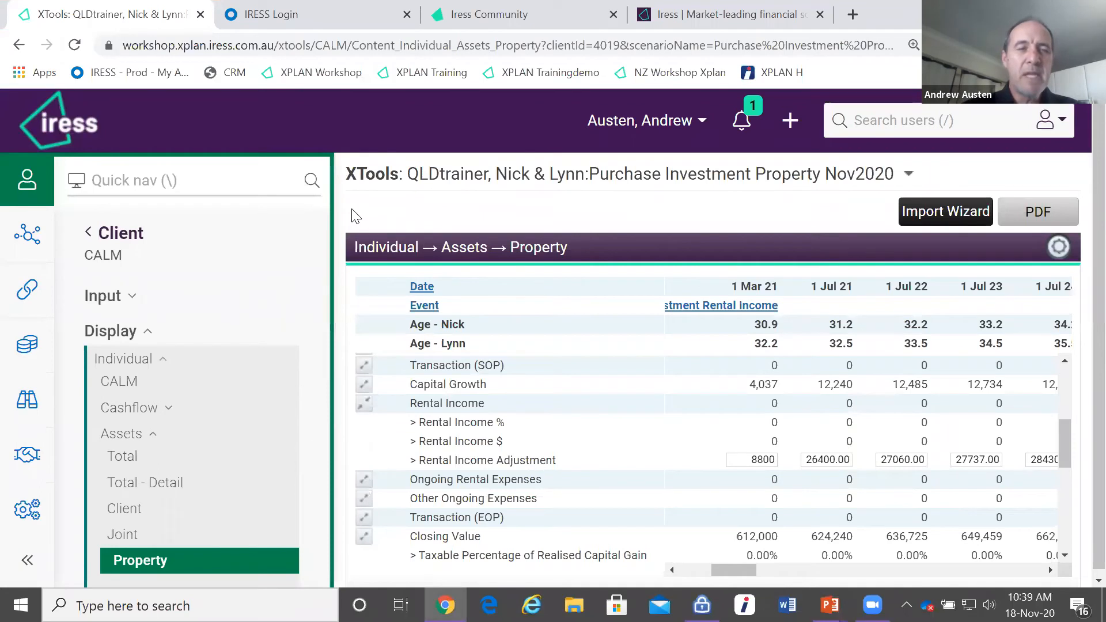
Step: Switch from the investment property scenario to the Current Position 5Aug2020 scenario
left_click(556, 181)
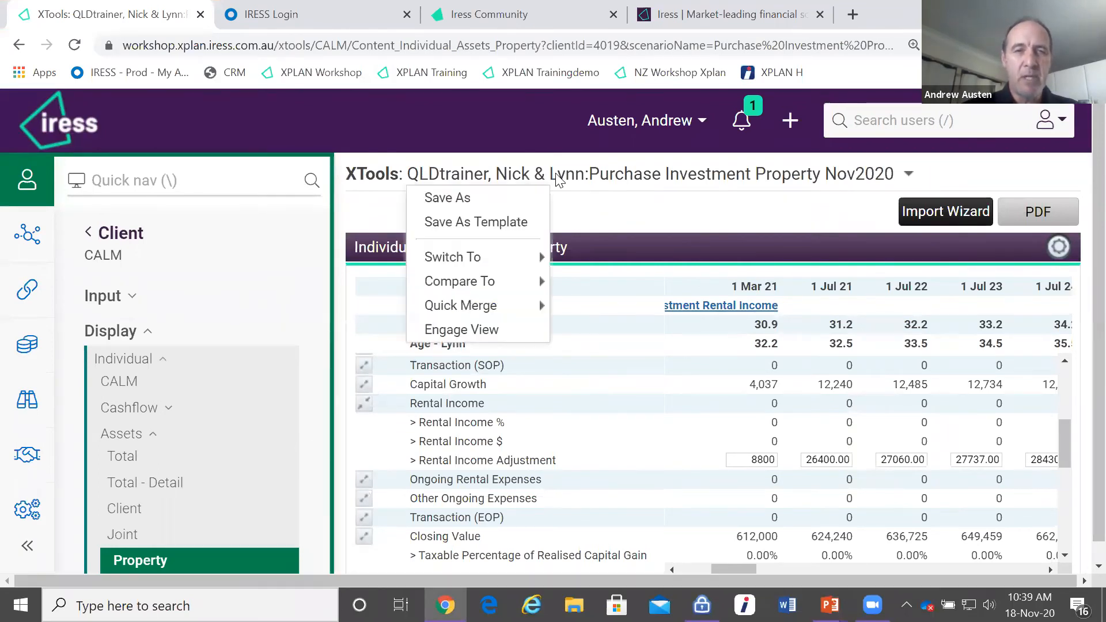
left_click(587, 205)
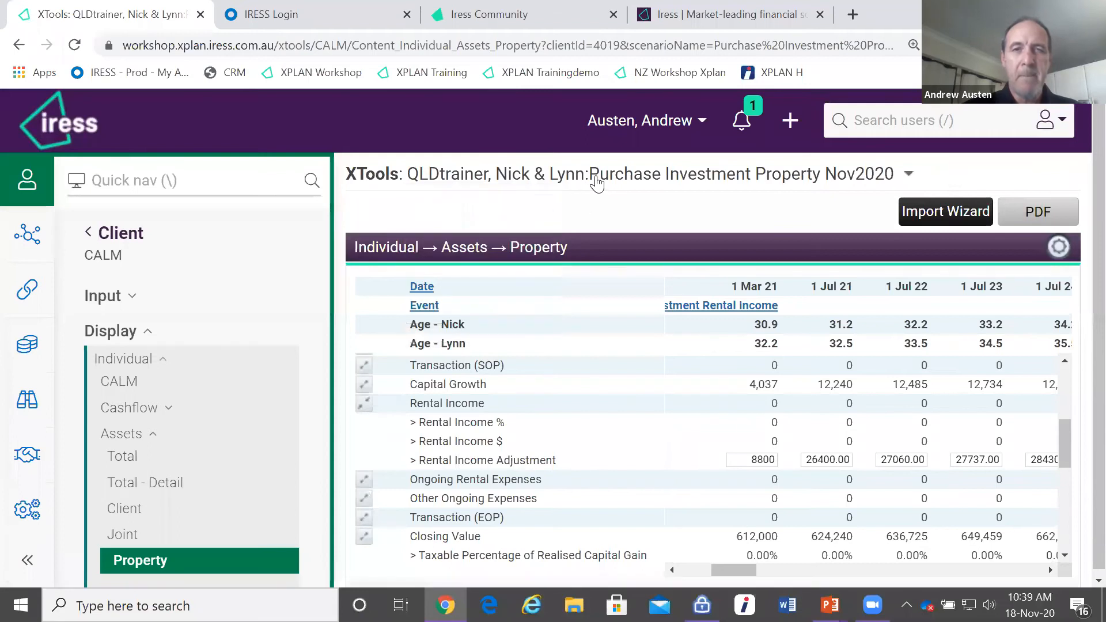
left_click(593, 178)
mouse_move(461, 257)
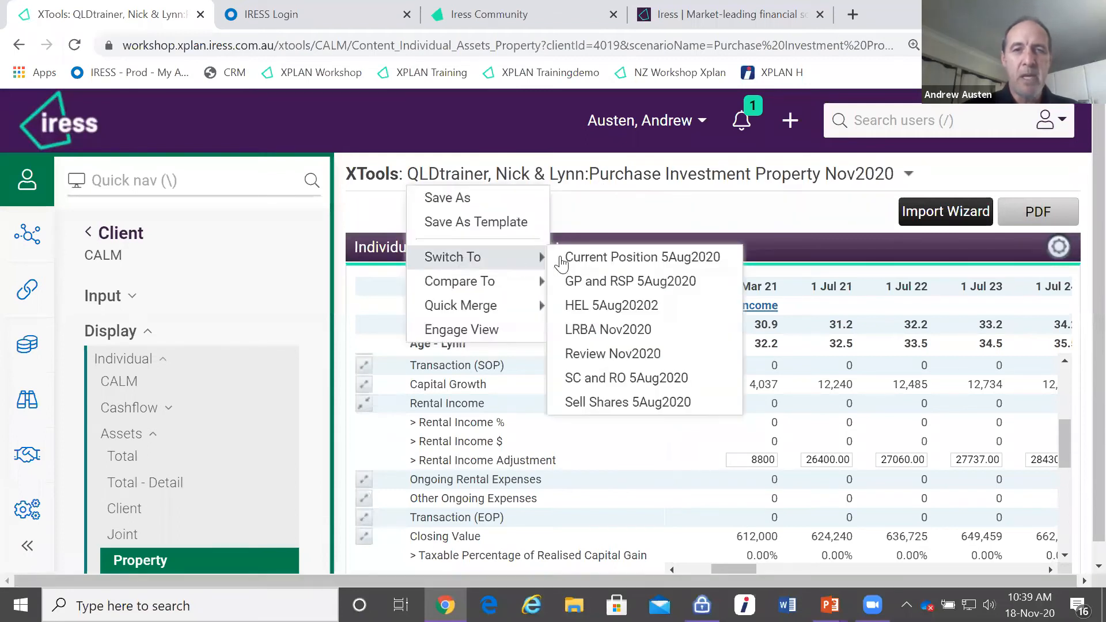
left_click(595, 254)
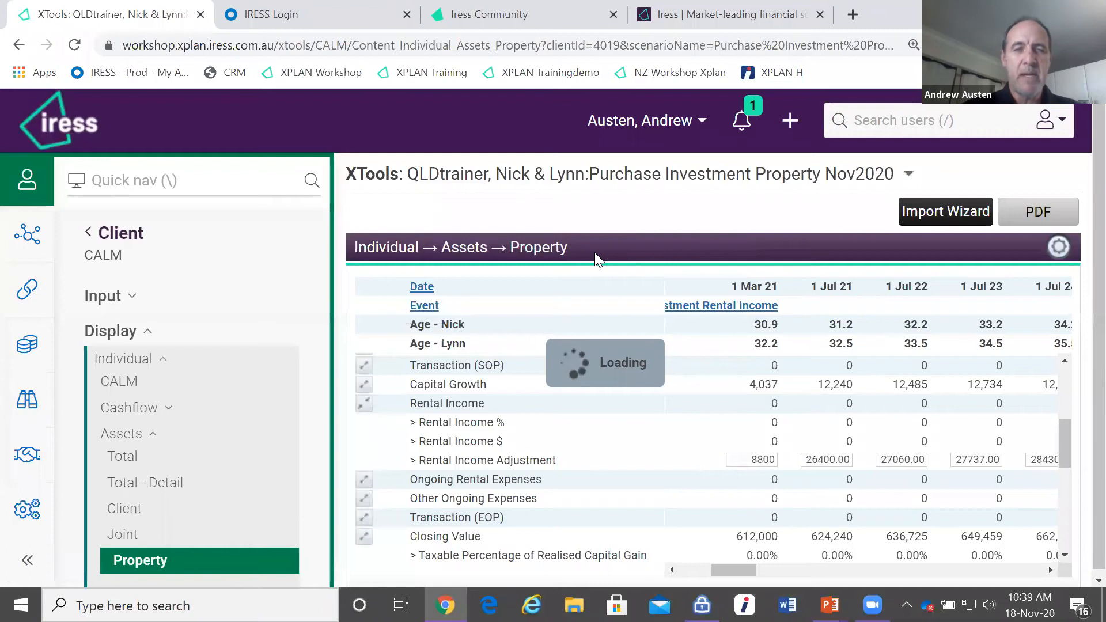
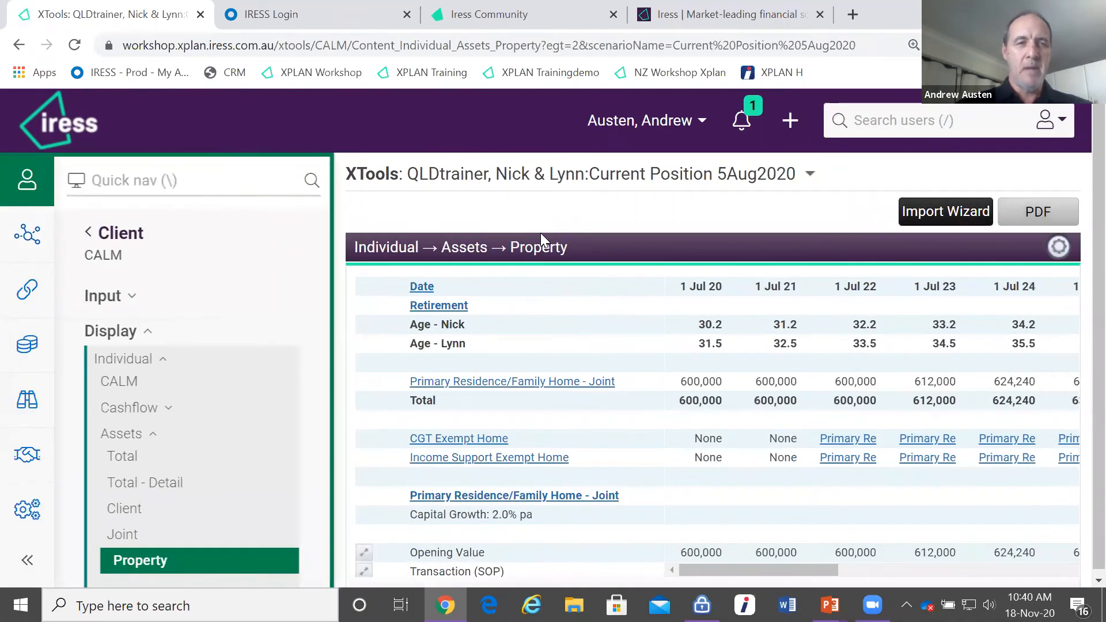
Step: Switch from the Current Position scenario to the SC and RO 5Aug2020 scenario
left_click(647, 184)
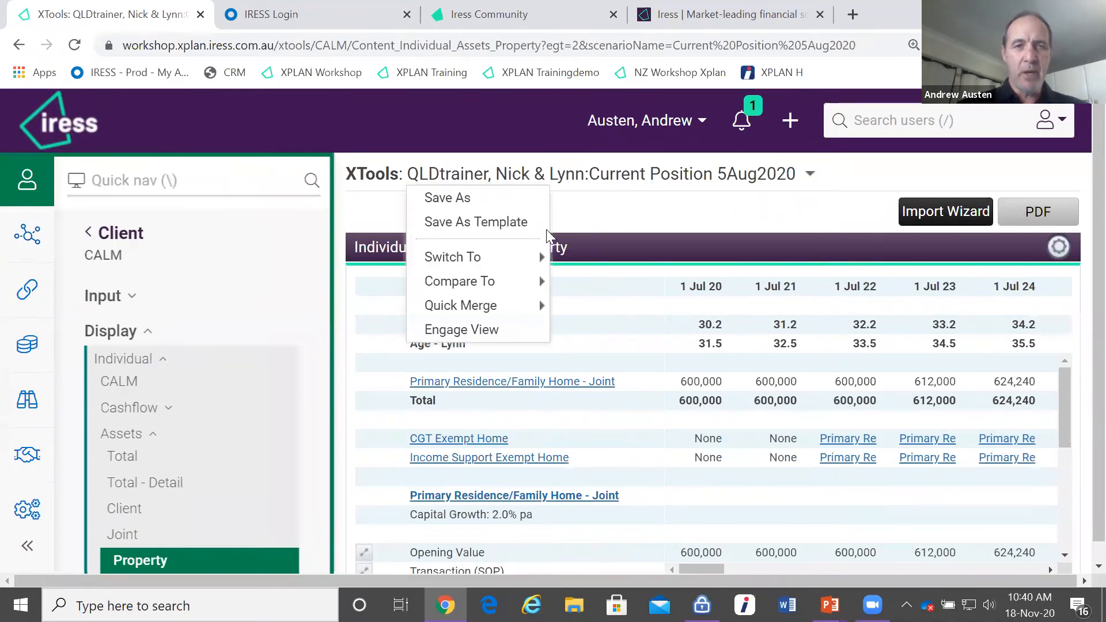
mouse_move(471, 258)
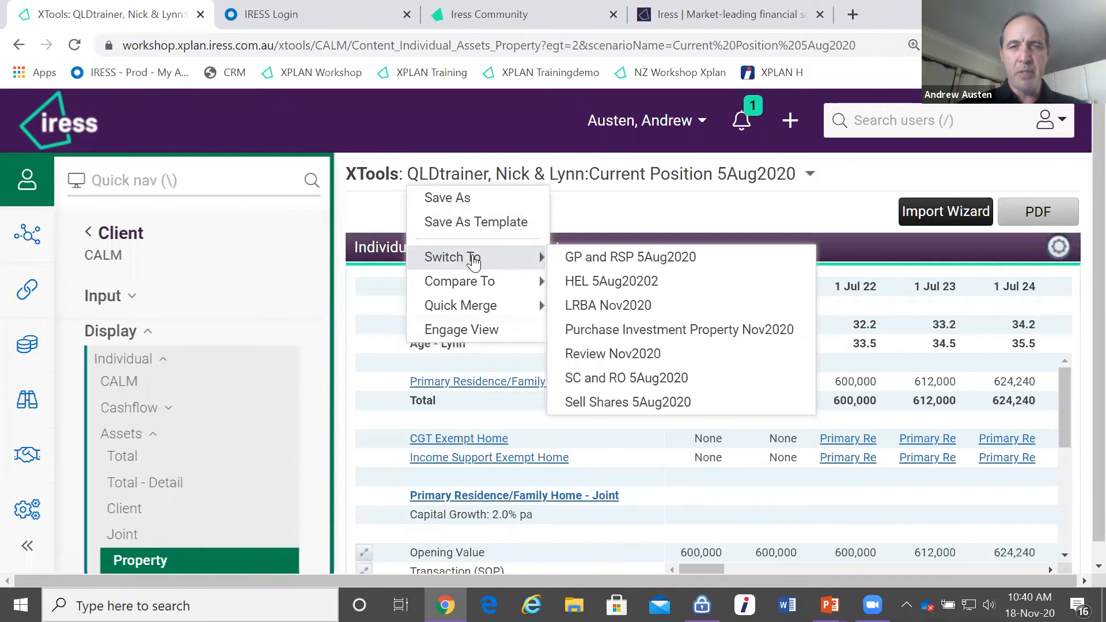
left_click(644, 379)
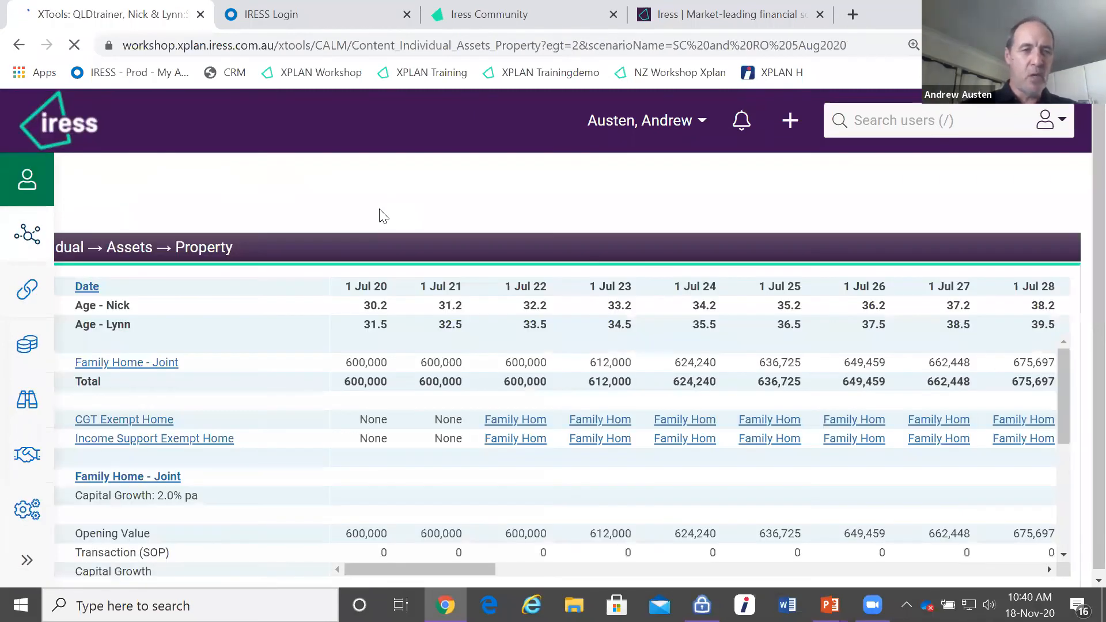
Step: Set the Drawdown Option of the client's account based pension (ABP) to Custom $ in the individual pension account inputs
left_click(108, 297)
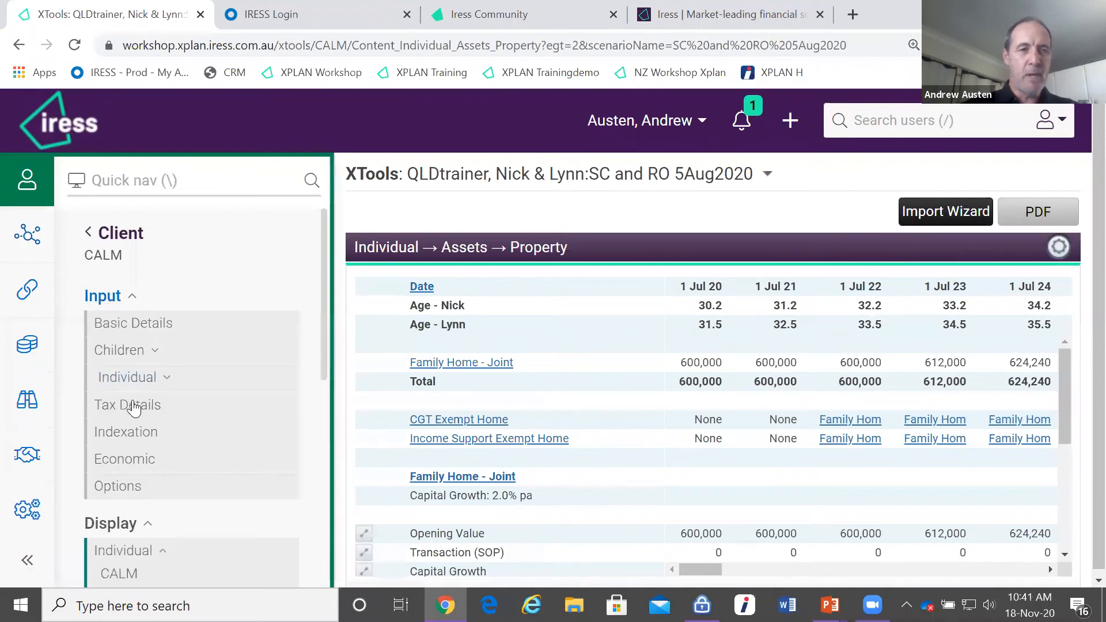
left_click(133, 378)
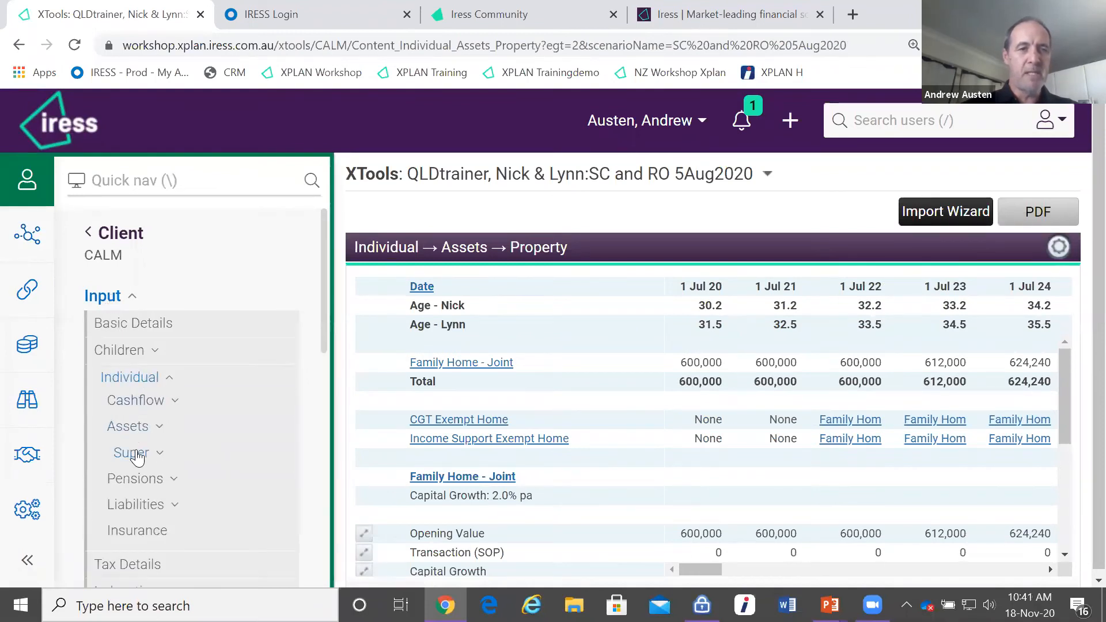
left_click(141, 480)
left_click(151, 506)
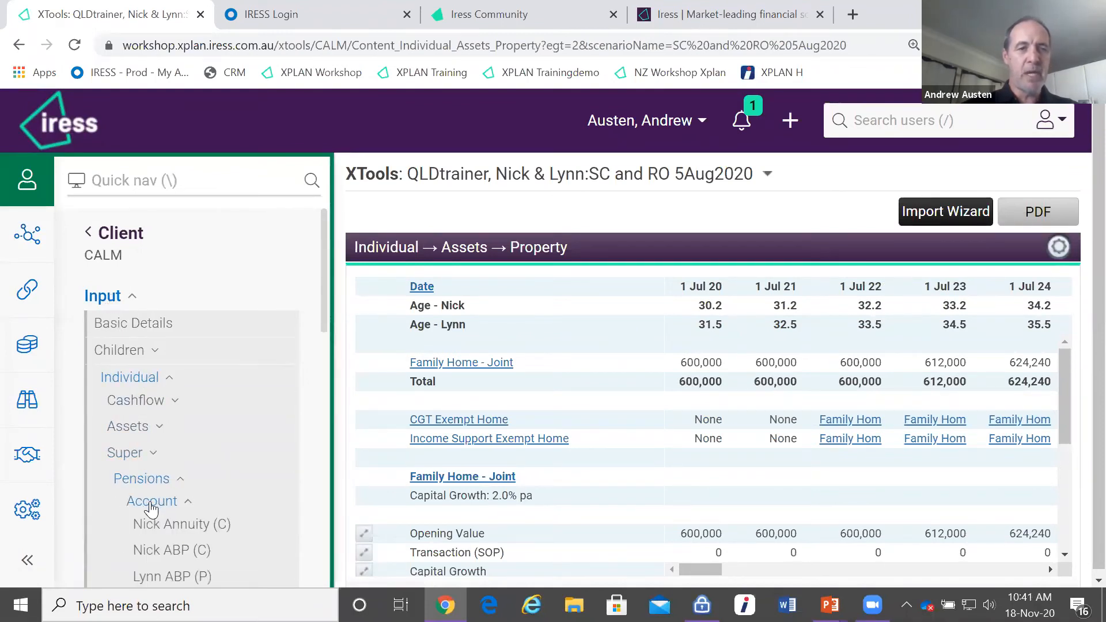
left_click(164, 551)
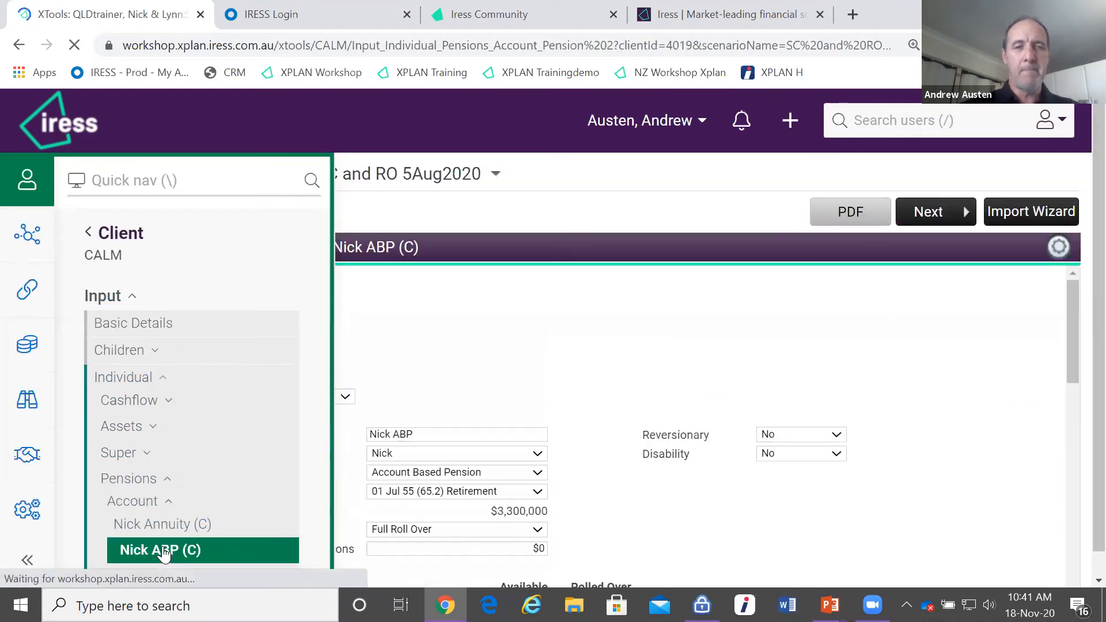
scroll(510, 436, "down", 5)
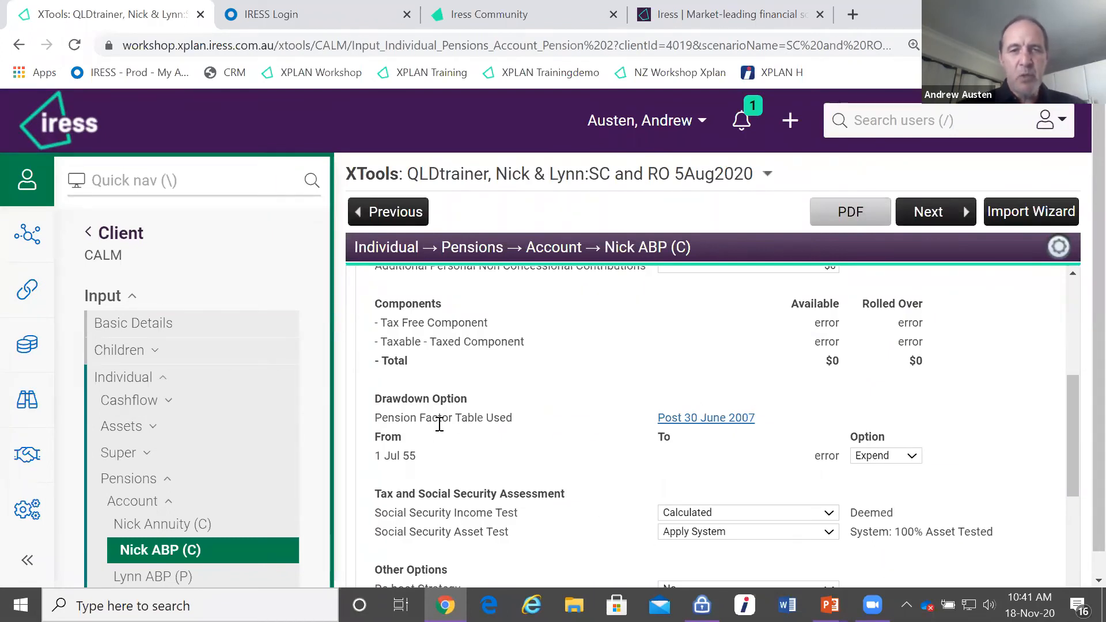
left_click(877, 459)
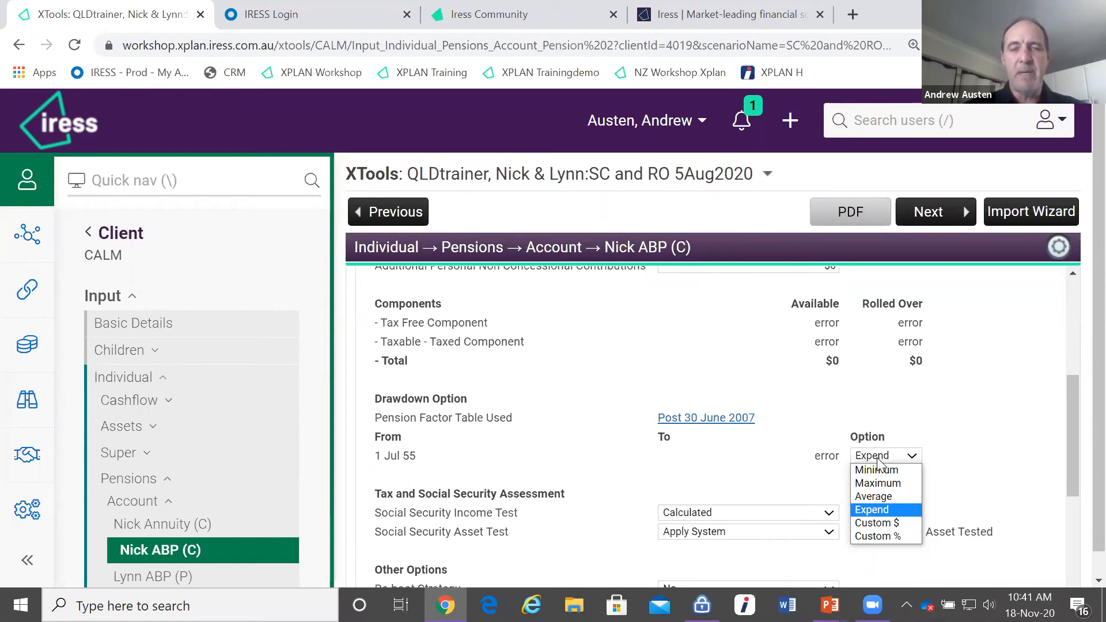
left_click(883, 522)
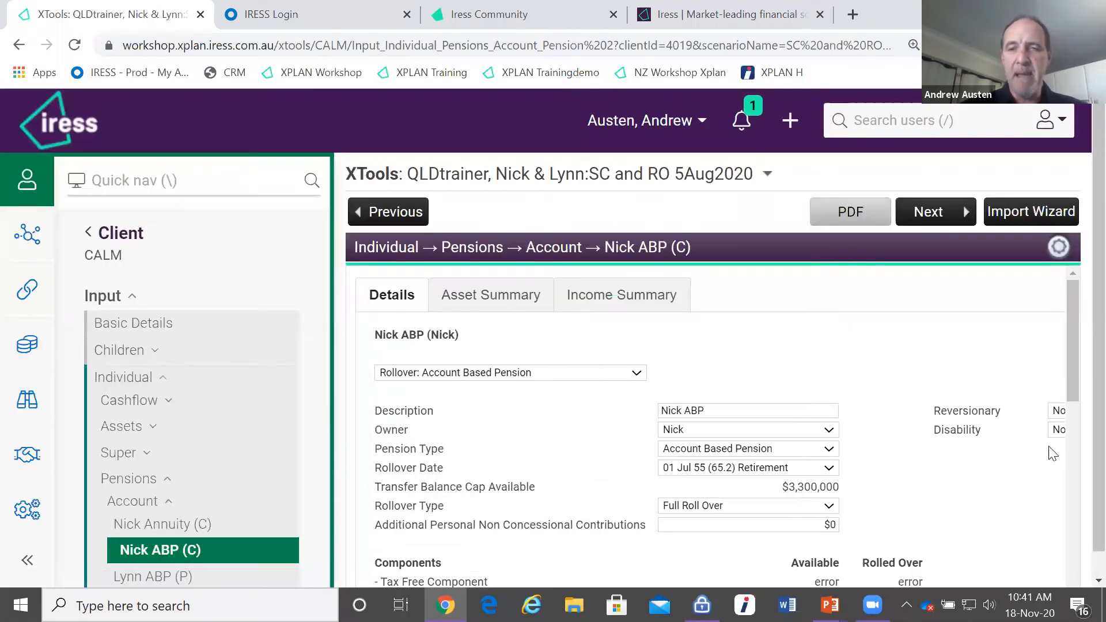
Step: Set the Custom $ drawdown's indexation to 3.0% and its income type to Present Value
left_click_drag(1069, 391, 1082, 506)
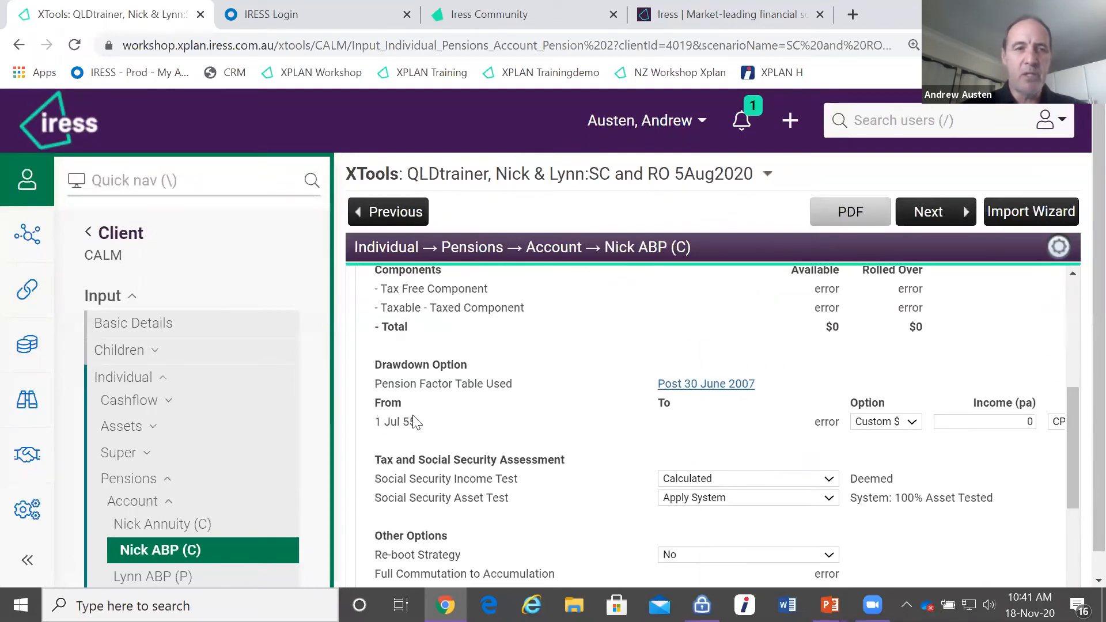
left_click(31, 559)
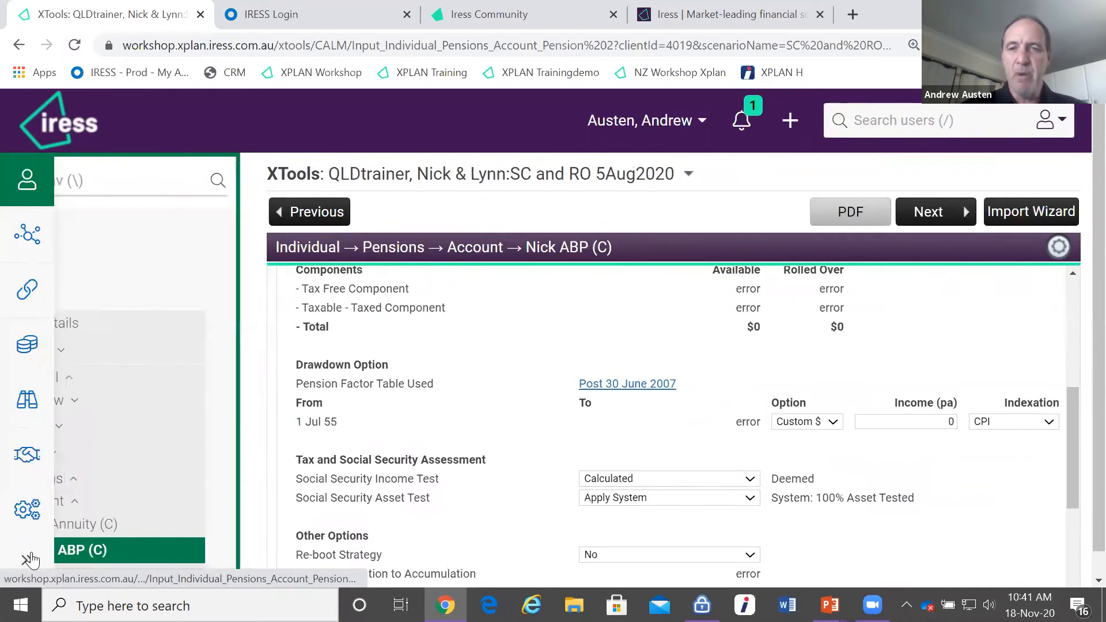
left_click(749, 423)
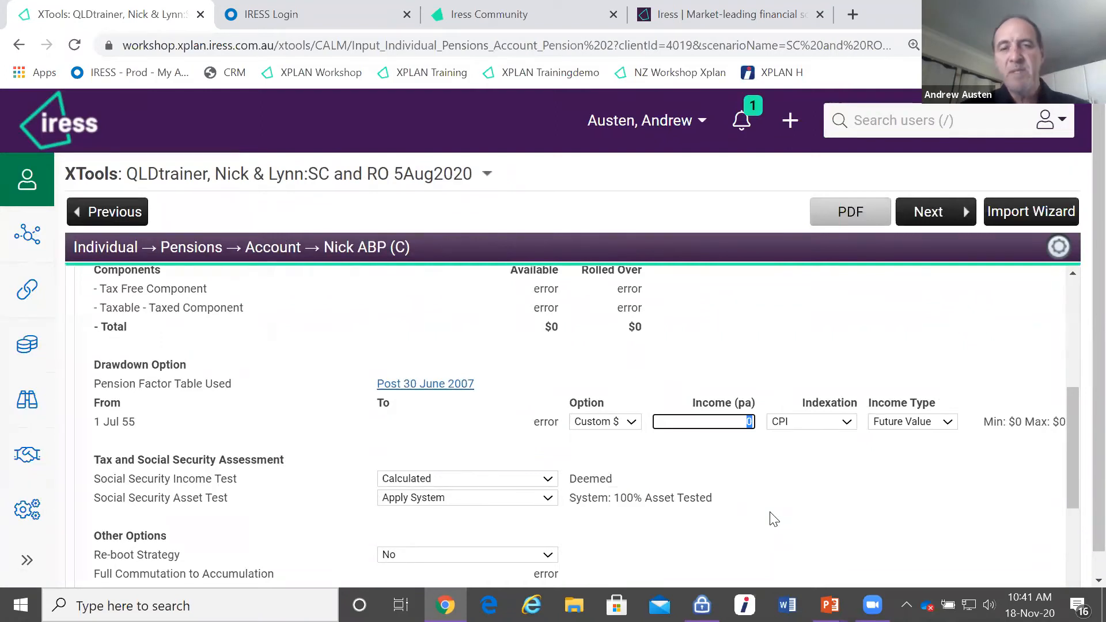
left_click(808, 425)
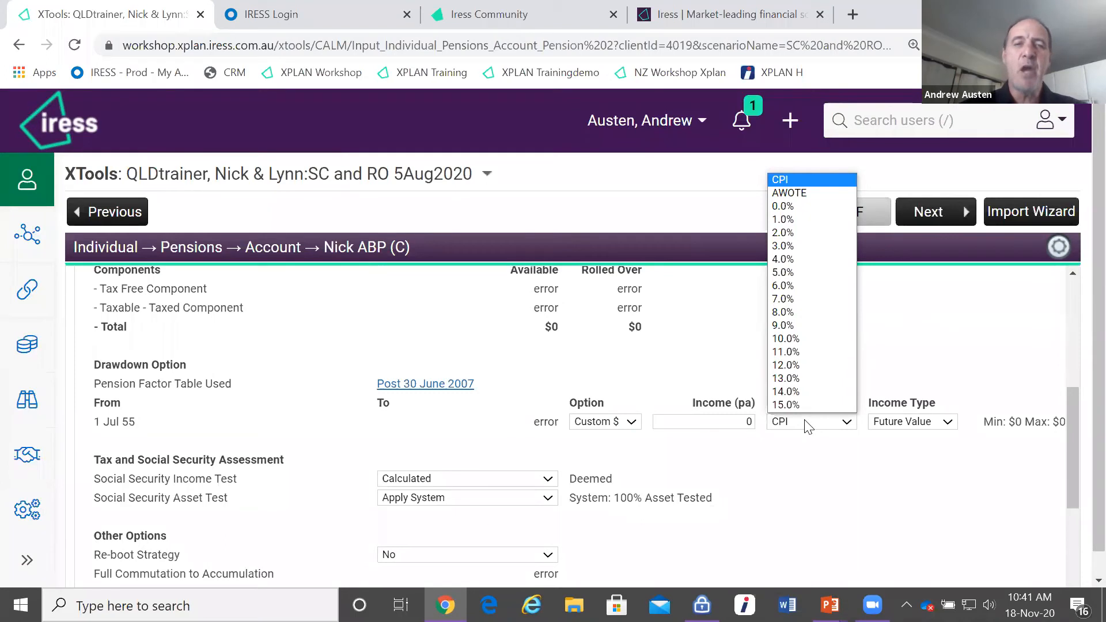
left_click(812, 247)
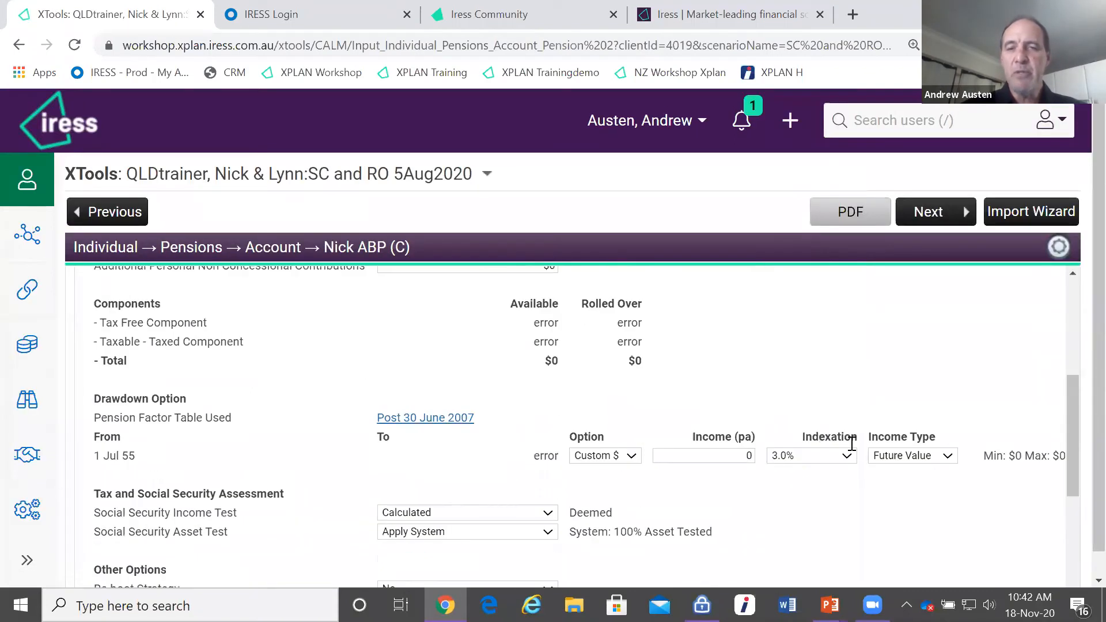
left_click(911, 464)
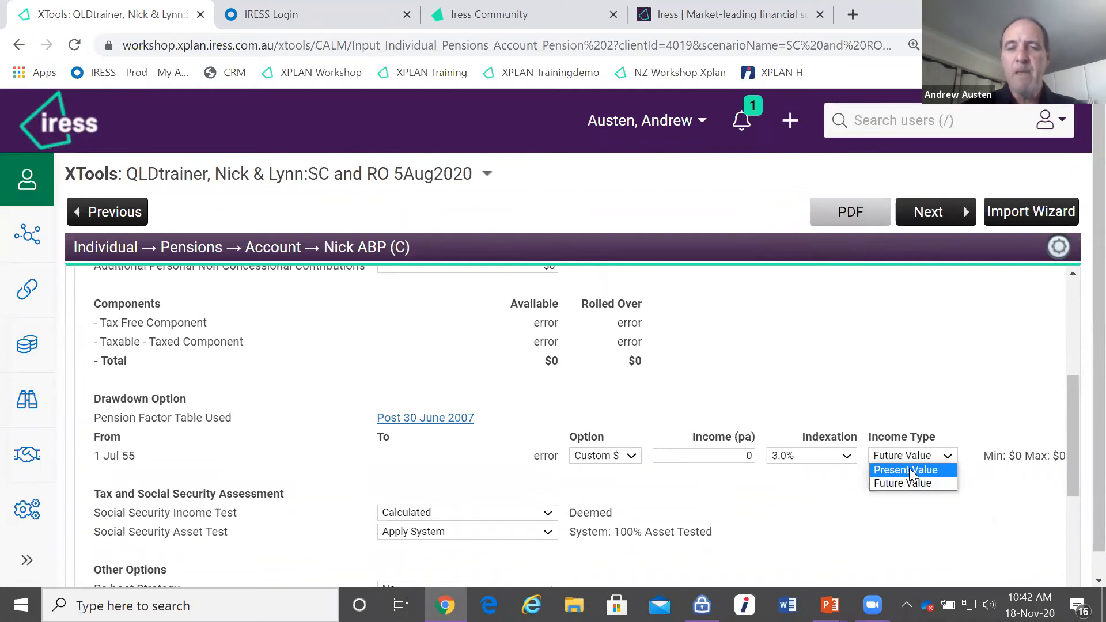
left_click(911, 471)
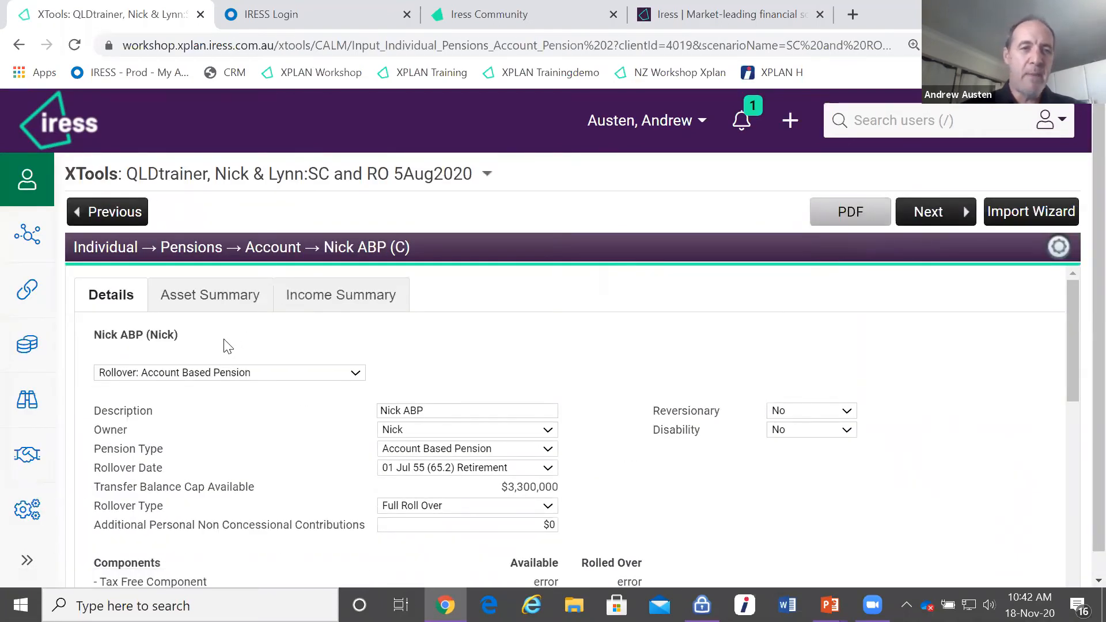
Step: Look at the CPI rate and its system or custom options in the scenario's Economic inputs
left_click(27, 180)
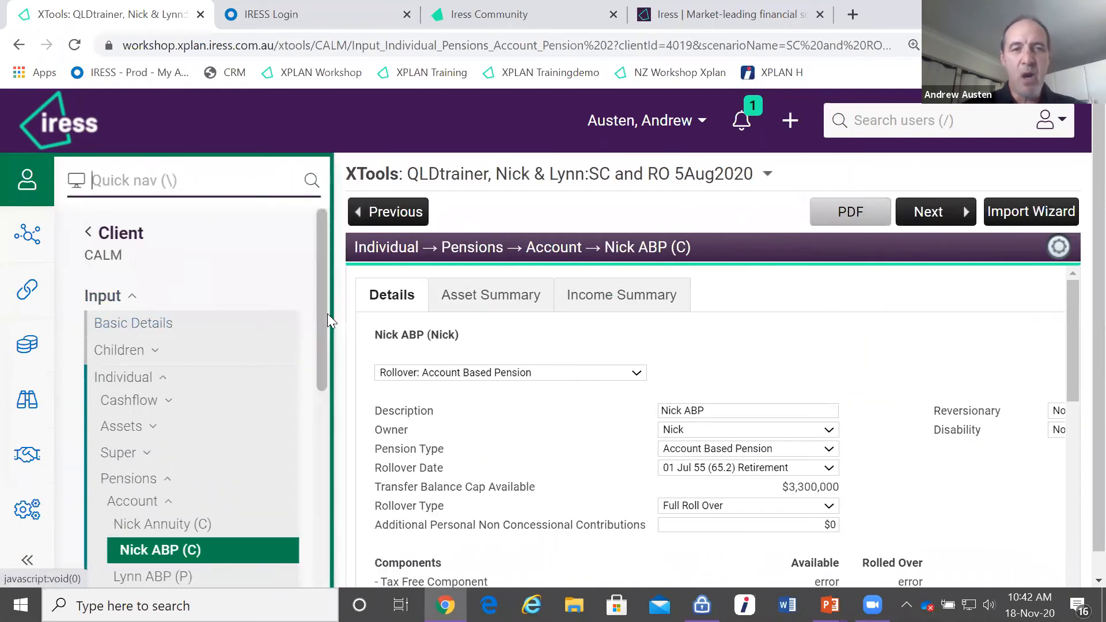
left_click_drag(321, 317, 334, 525)
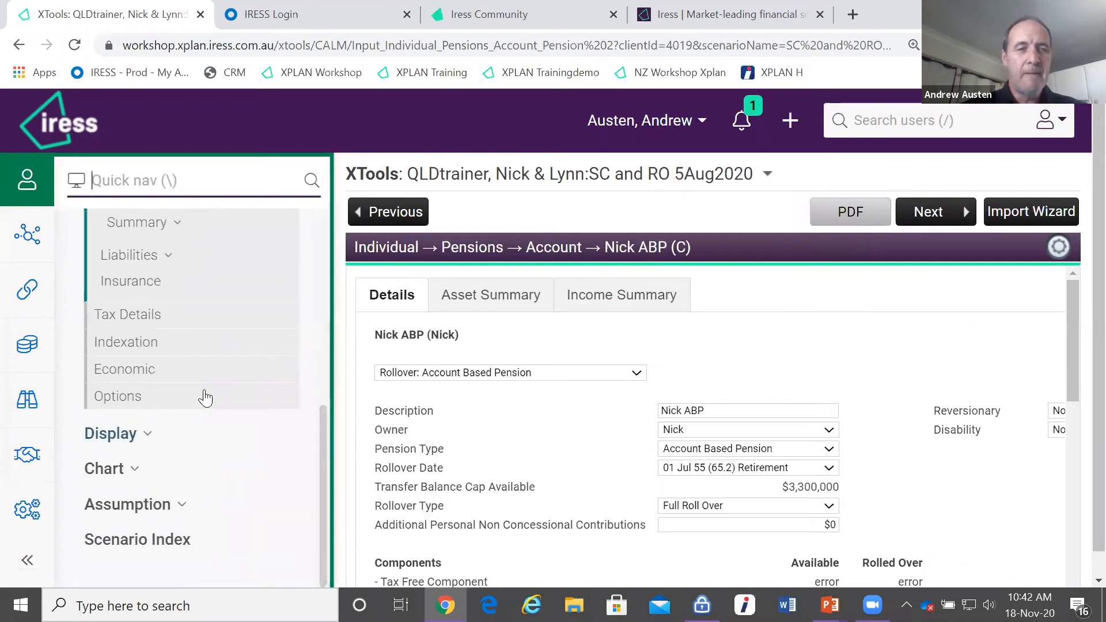
left_click(153, 371)
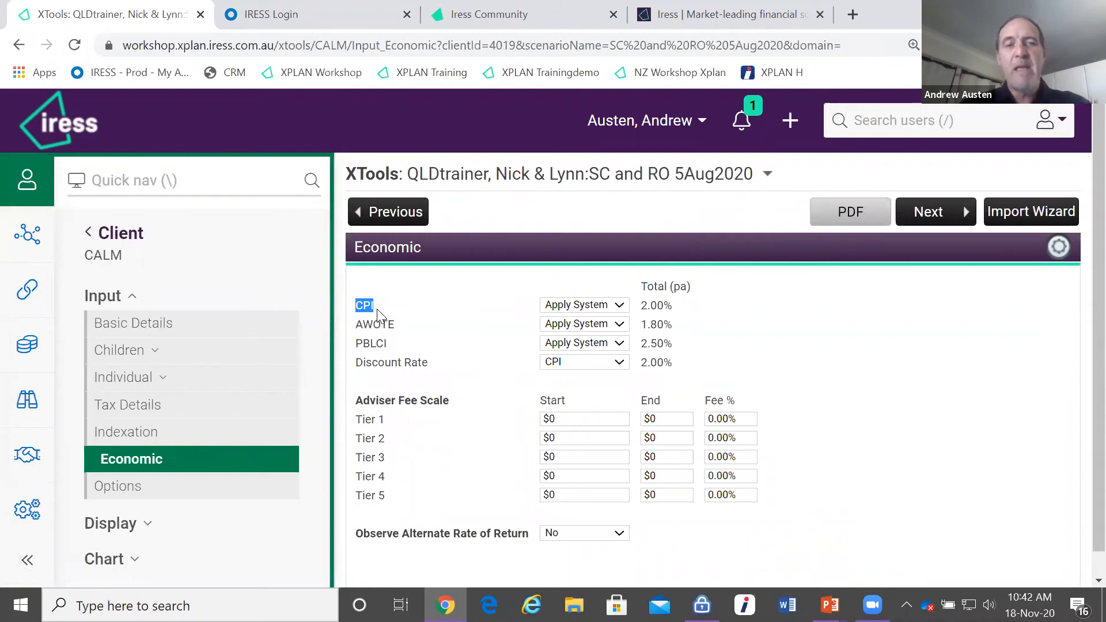
left_click(385, 316)
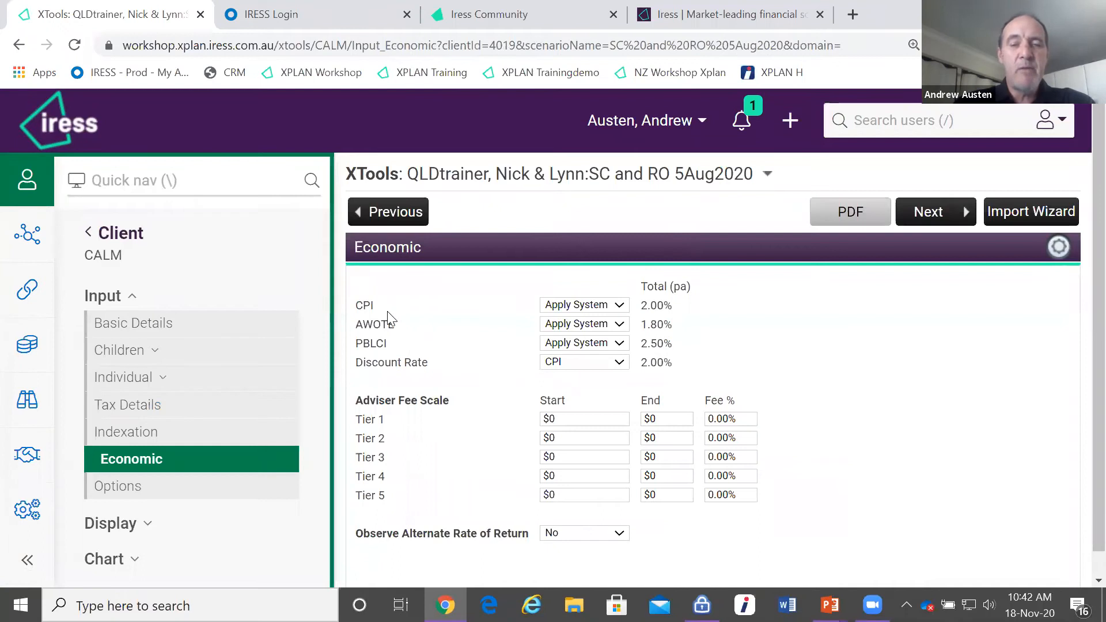
left_click(611, 307)
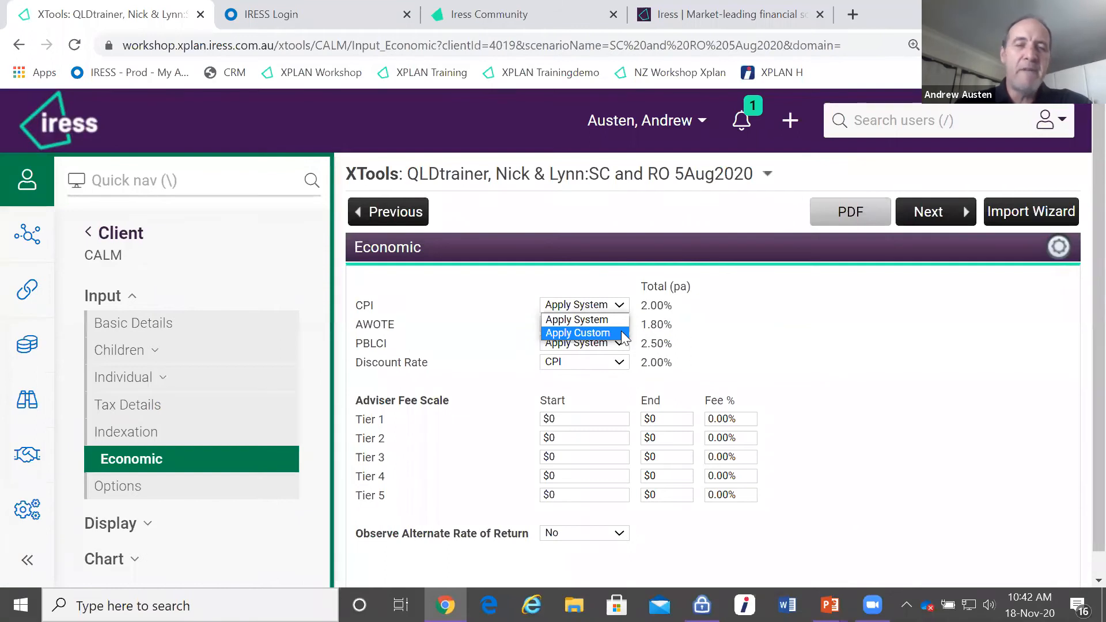
left_click(362, 305)
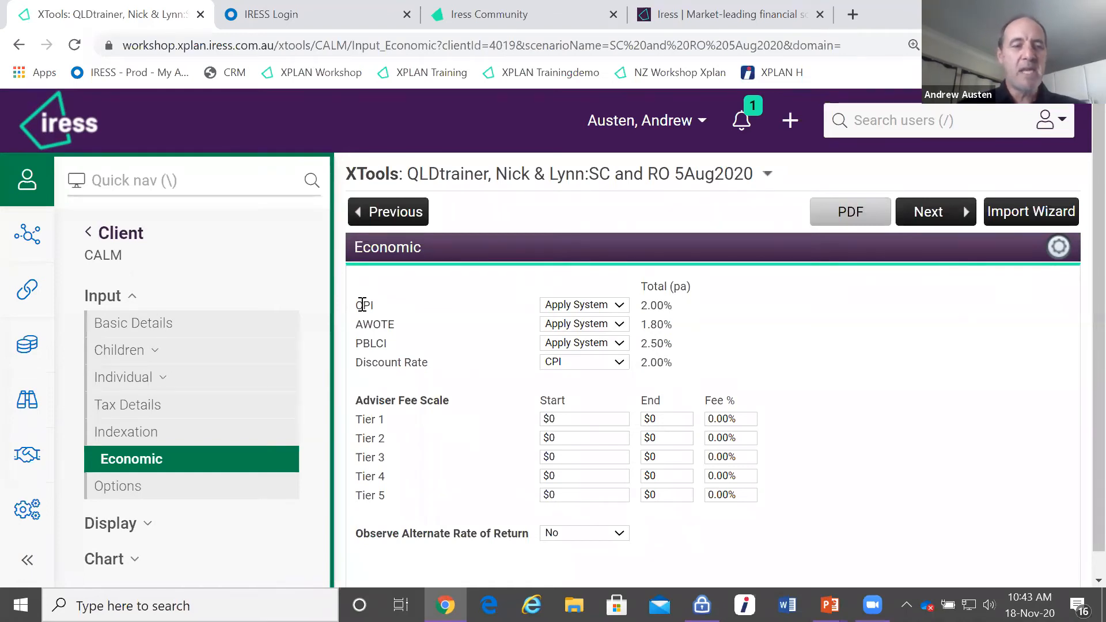
Step: Check the Frequent Questions slide in PowerPoint, end the slide show and return to the Economic inputs in Xplan
key("alt+Tab")
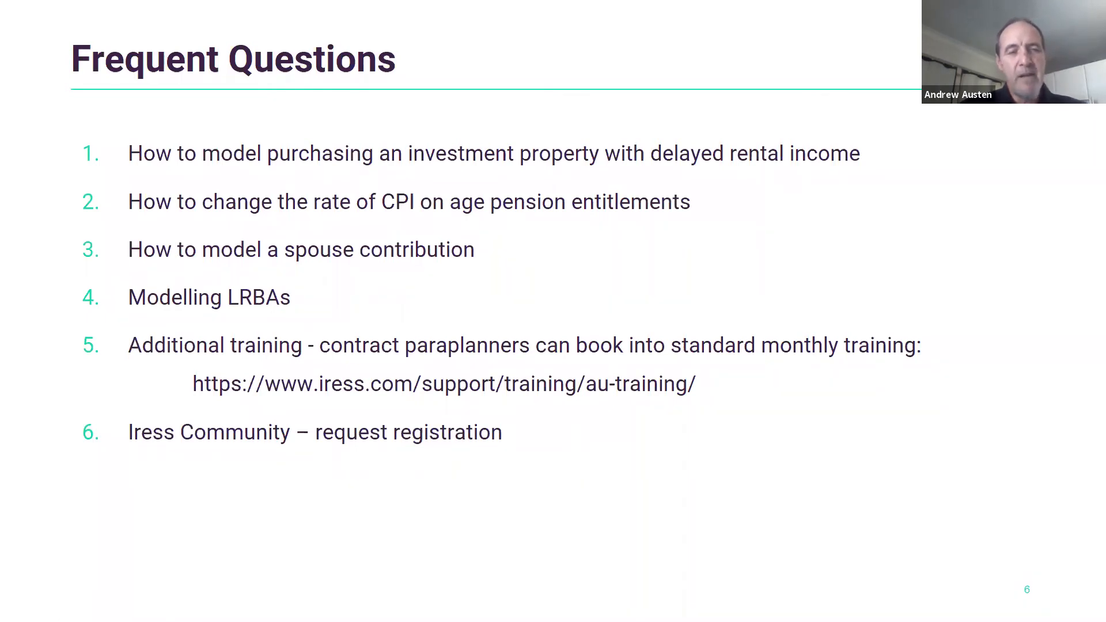
key("Escape")
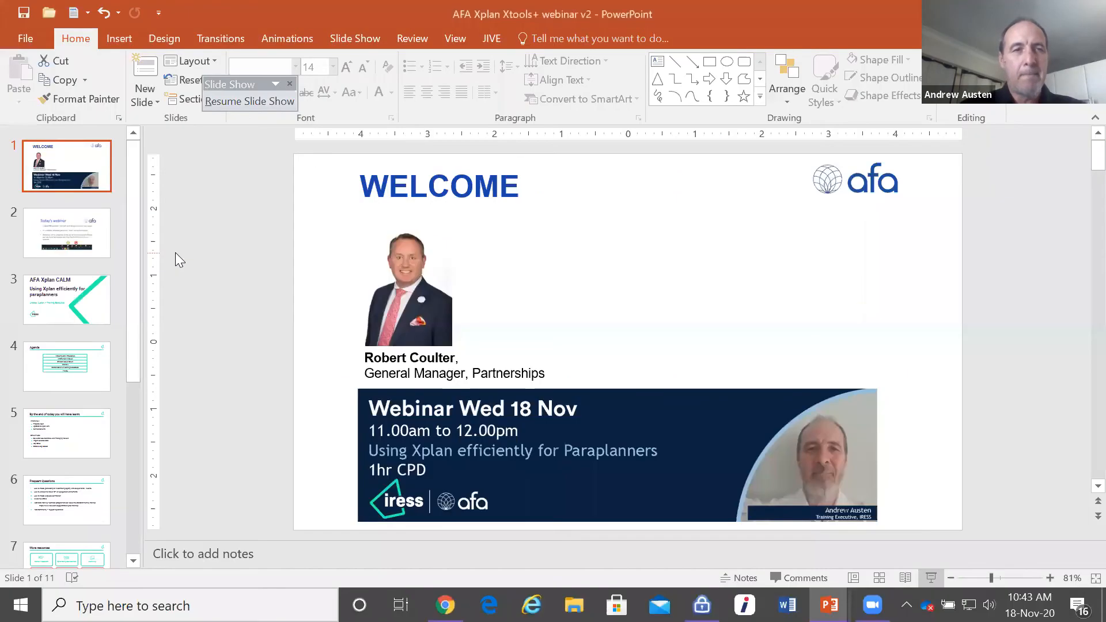
key("alt+Tab")
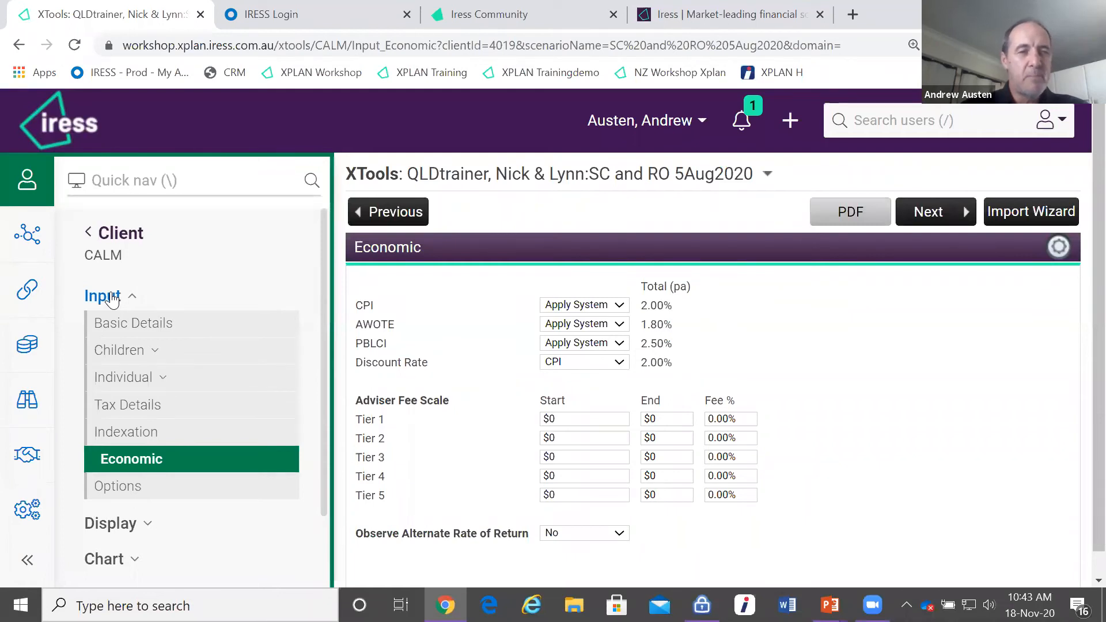
Step: Examine the individual Super Accumulation inputs, from the contribution sections through to the fees and other options
left_click(134, 381)
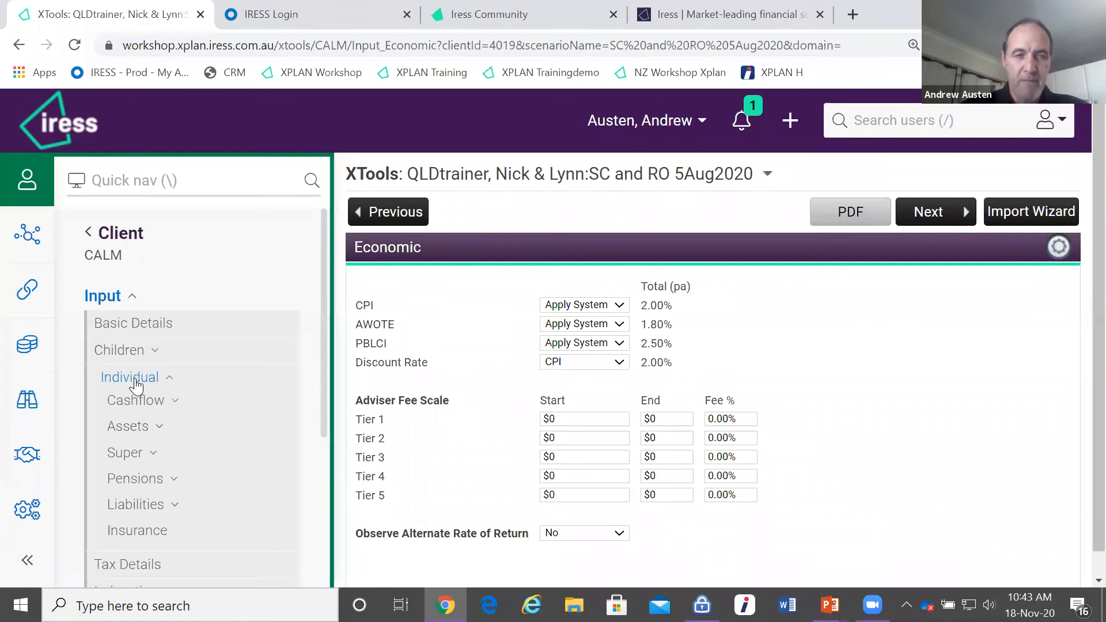
left_click(139, 459)
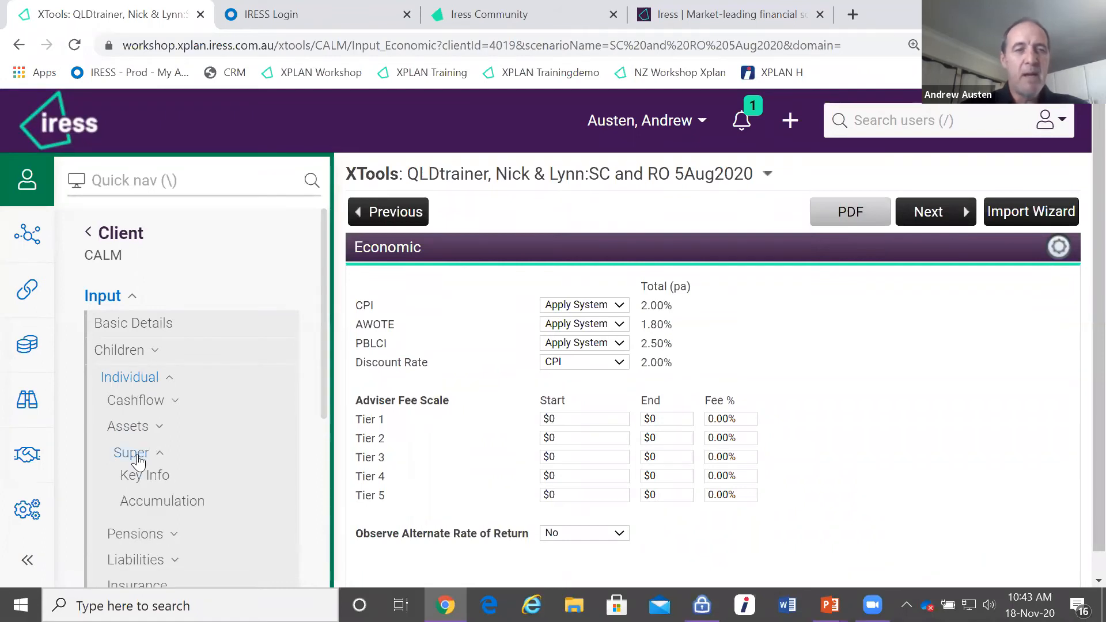
left_click(160, 503)
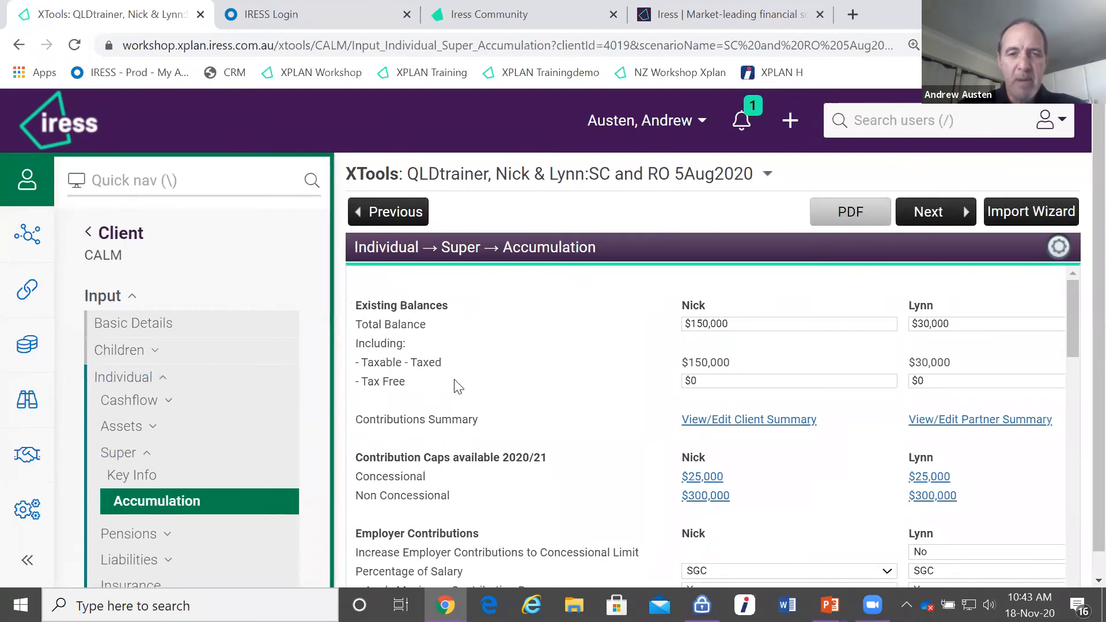
scroll(458, 386, "down", 3)
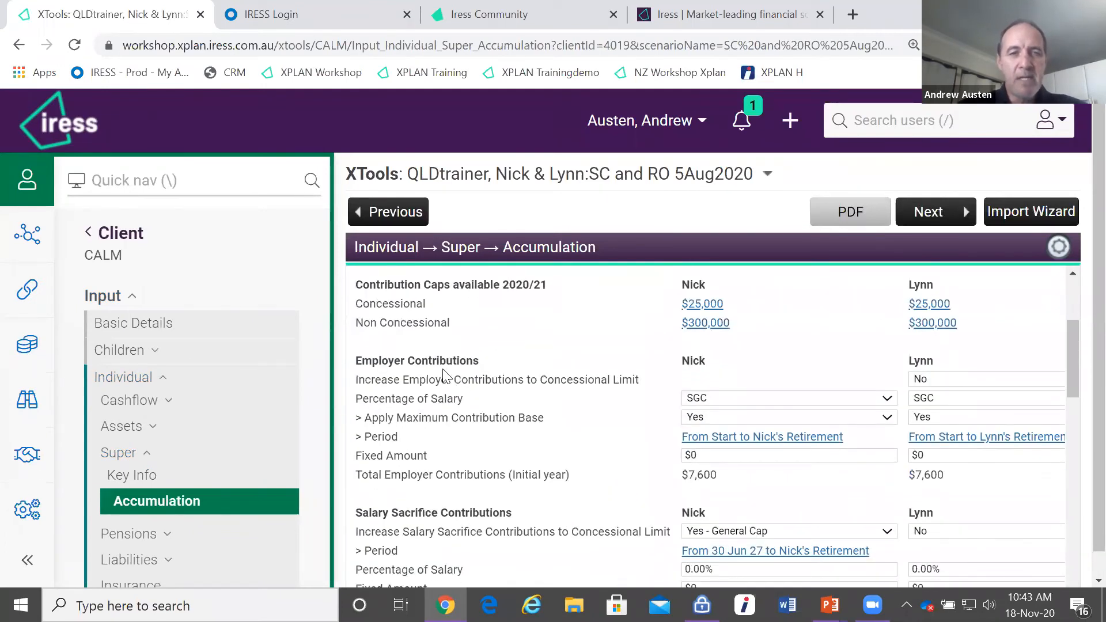
scroll(460, 441, "down", 2)
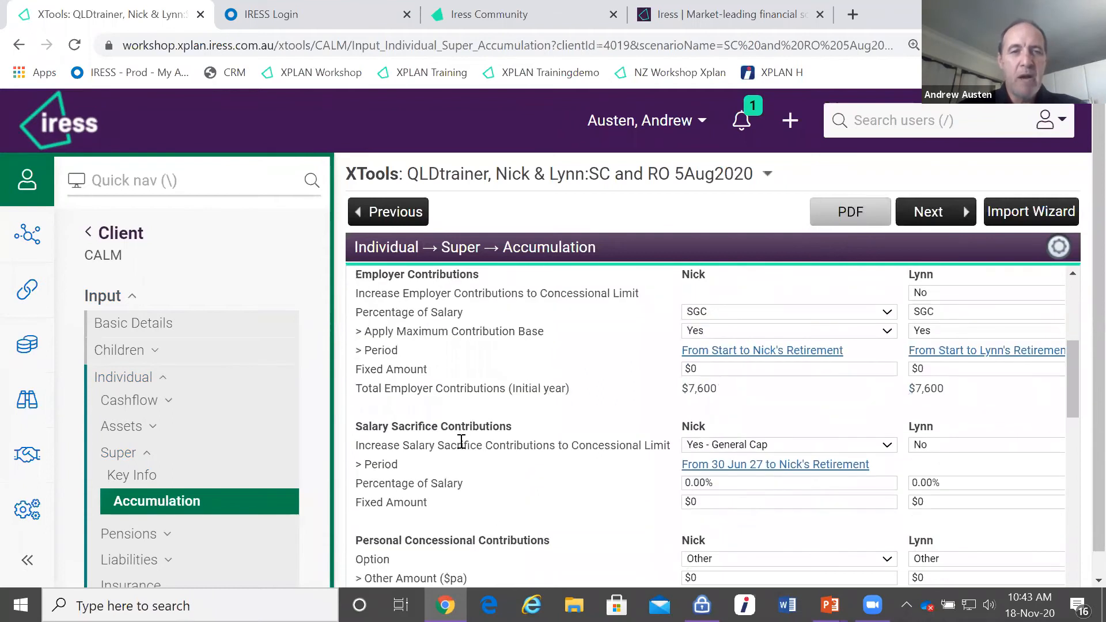
scroll(460, 441, "down", 1)
scroll(460, 442, "down", 2)
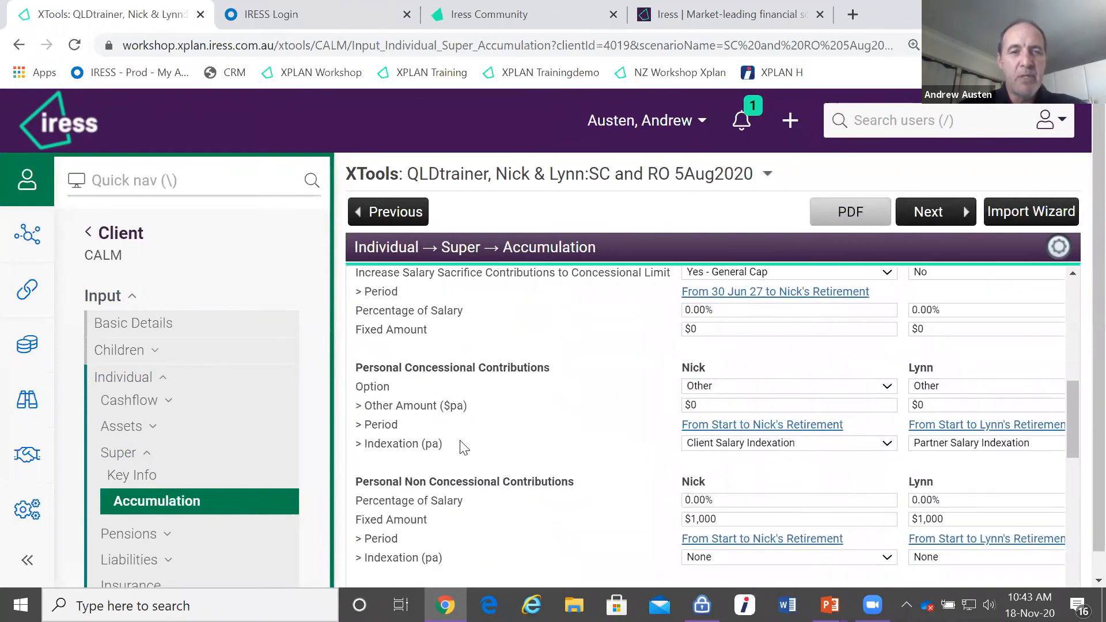
scroll(552, 416, "down", 2)
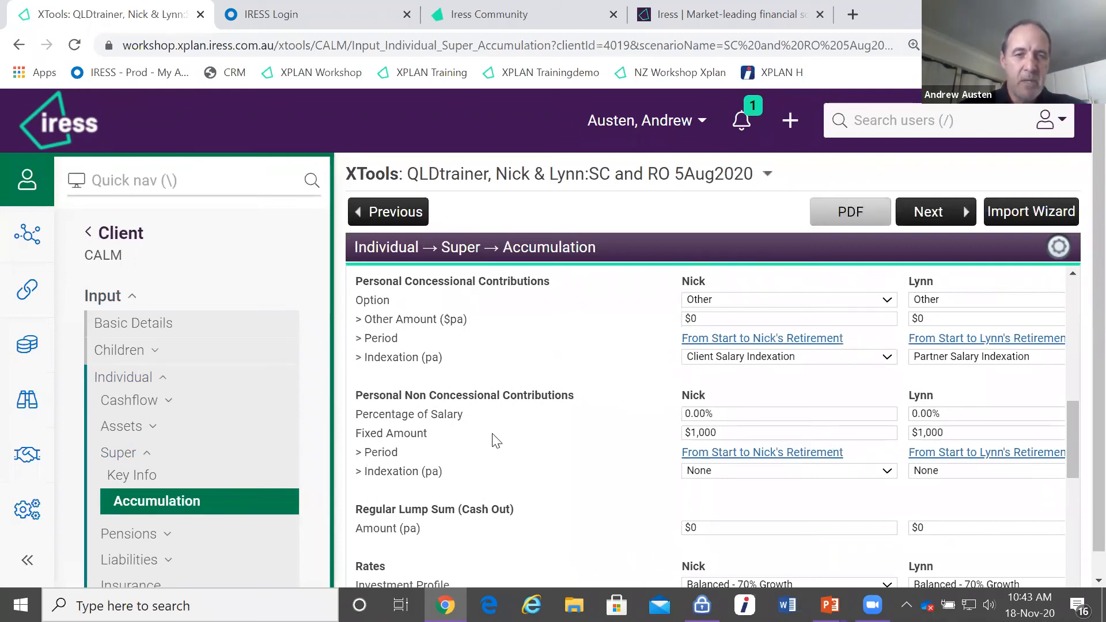
scroll(495, 442, "down", 10)
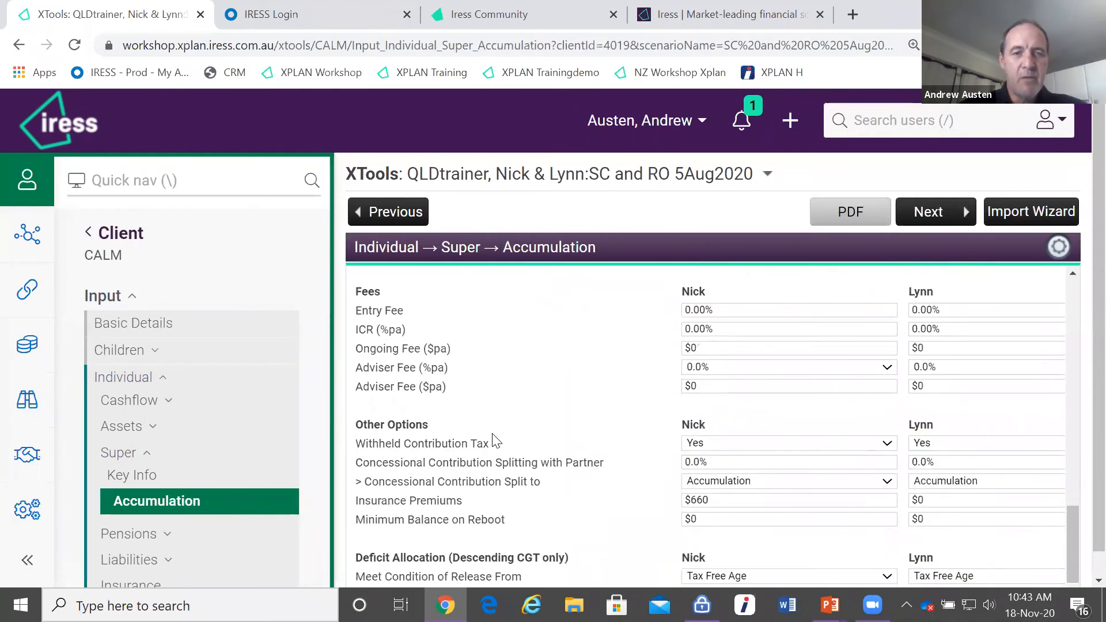
Step: Open the client's Accumulation Fund display under the individual Super results
scroll(485, 507, "up", 2)
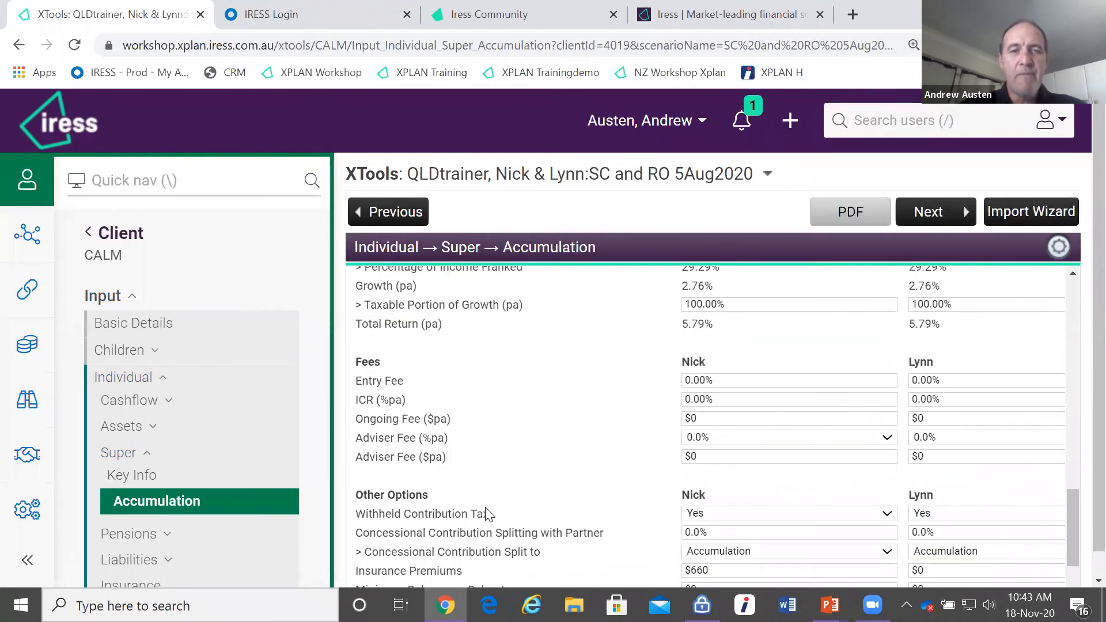
scroll(486, 513, "up", 8)
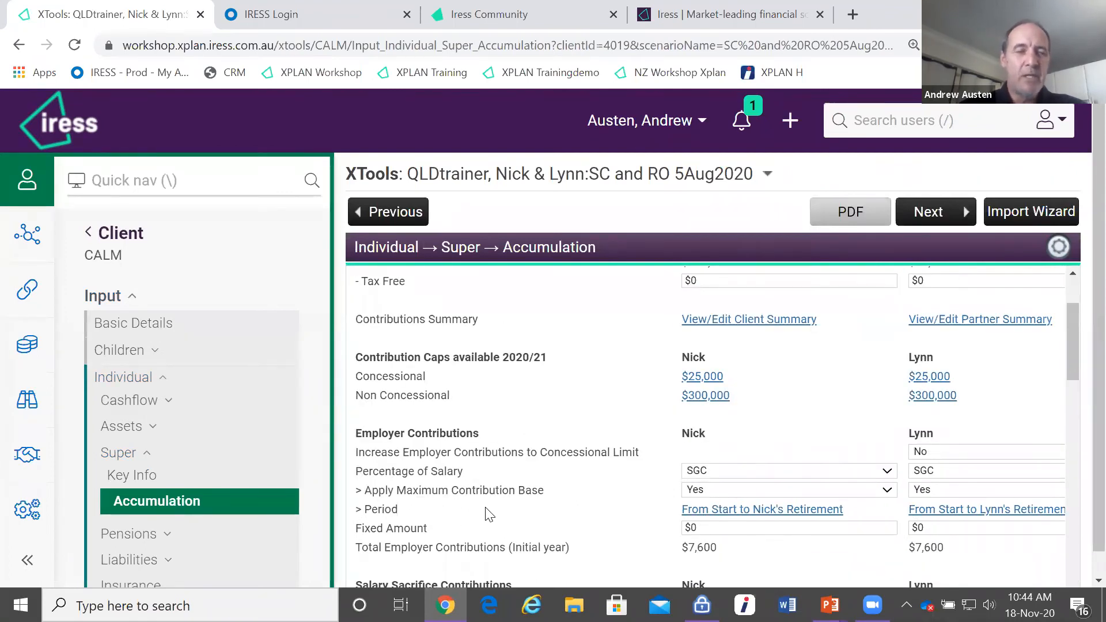
scroll(485, 512, "up", 2)
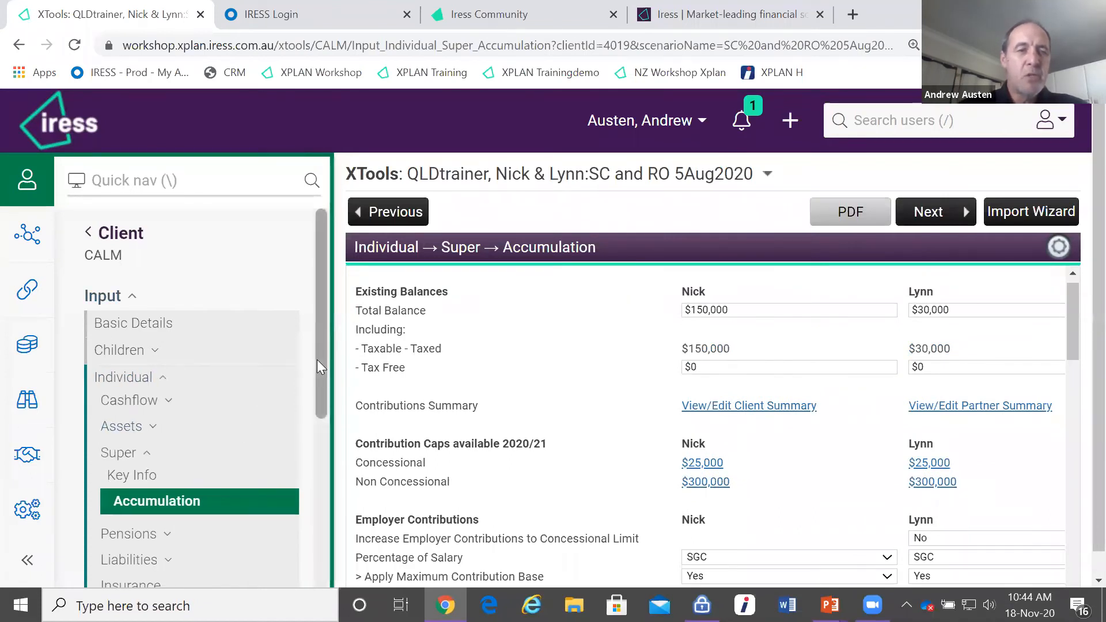
left_click_drag(318, 361, 318, 545)
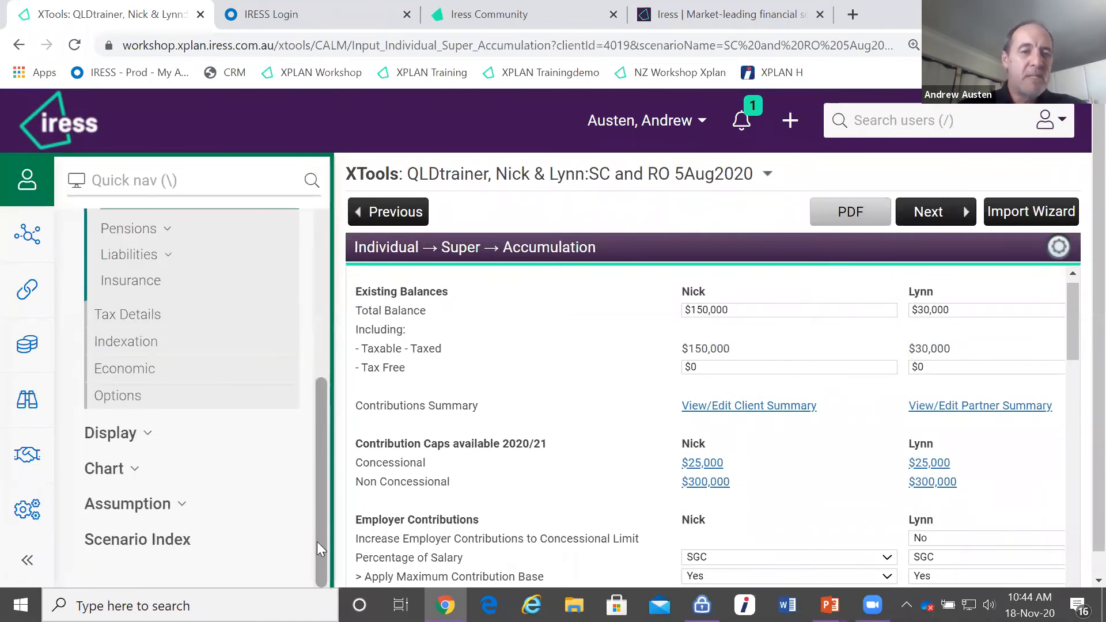
left_click(120, 442)
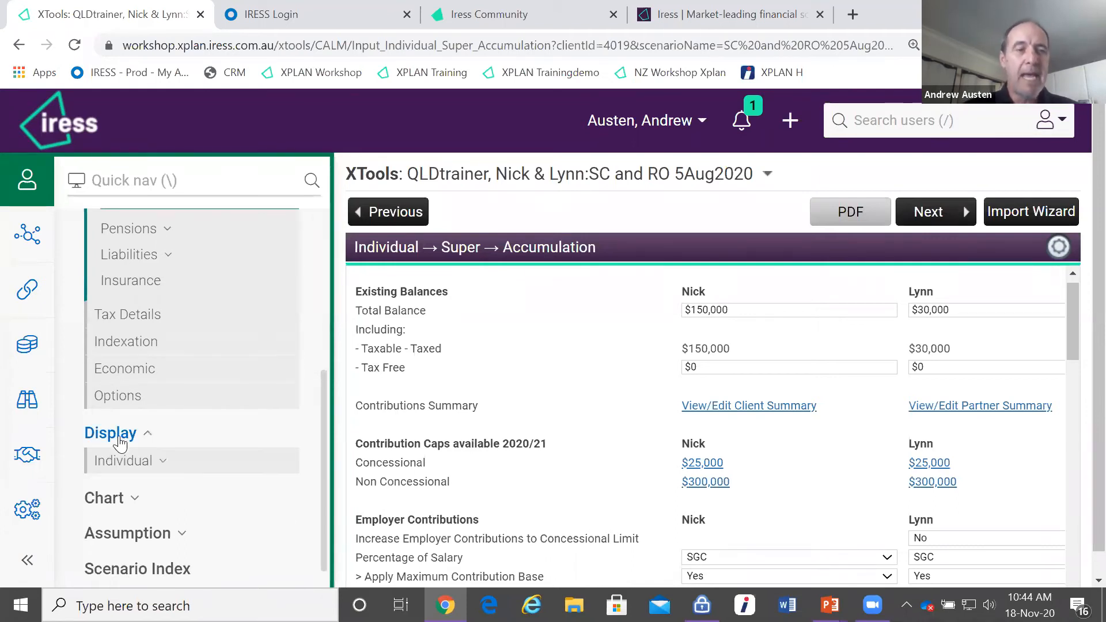
left_click(147, 466)
left_click_drag(324, 467, 323, 526)
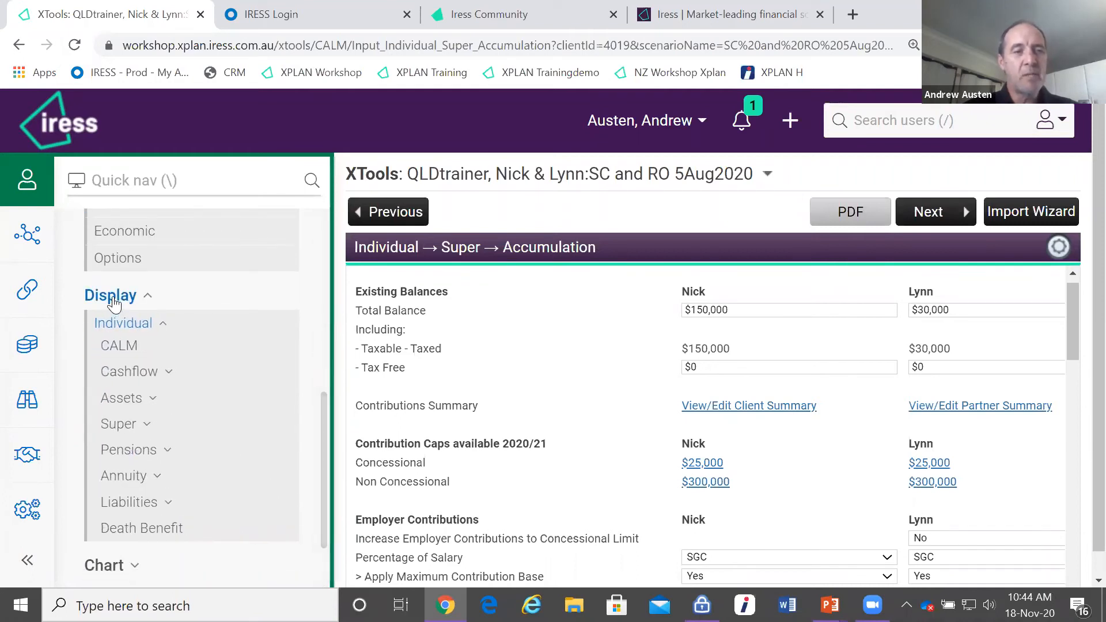
left_click(124, 424)
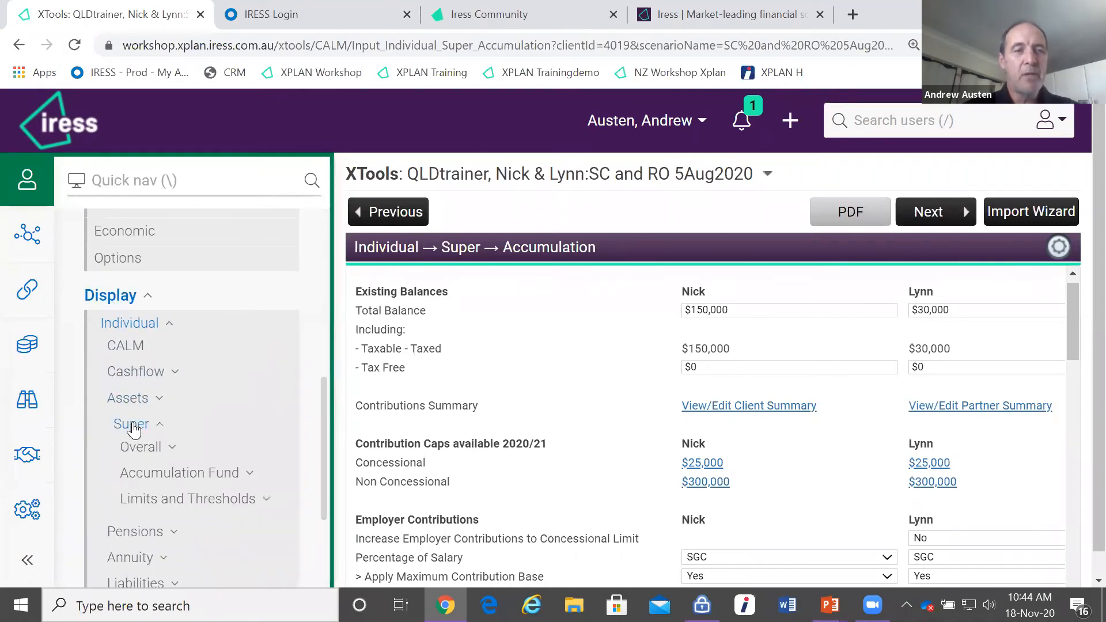
left_click(184, 476)
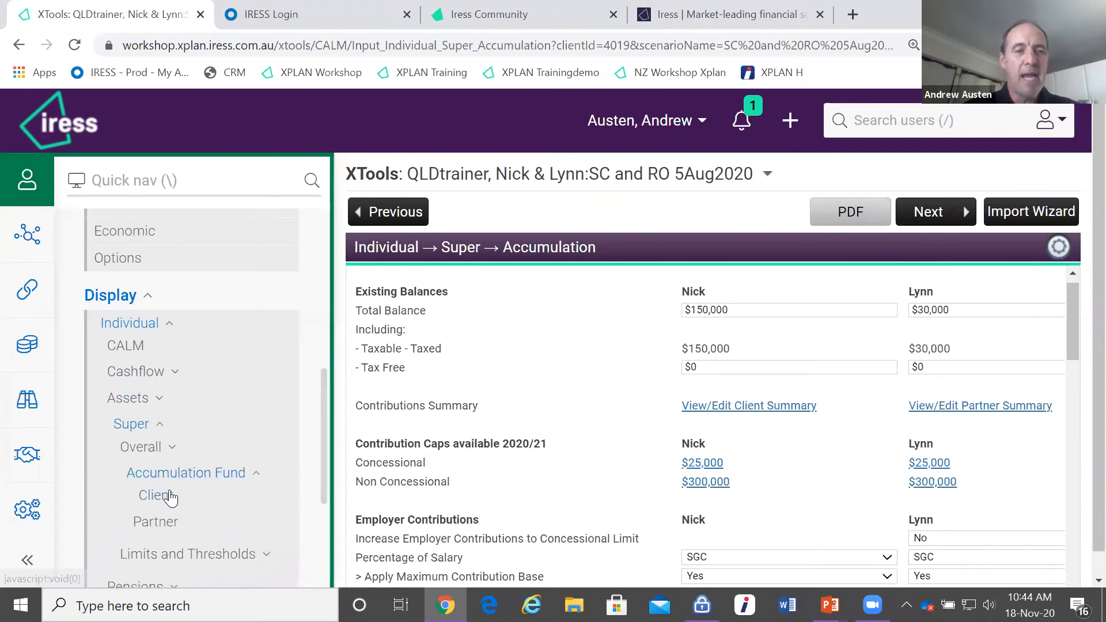
left_click(171, 497)
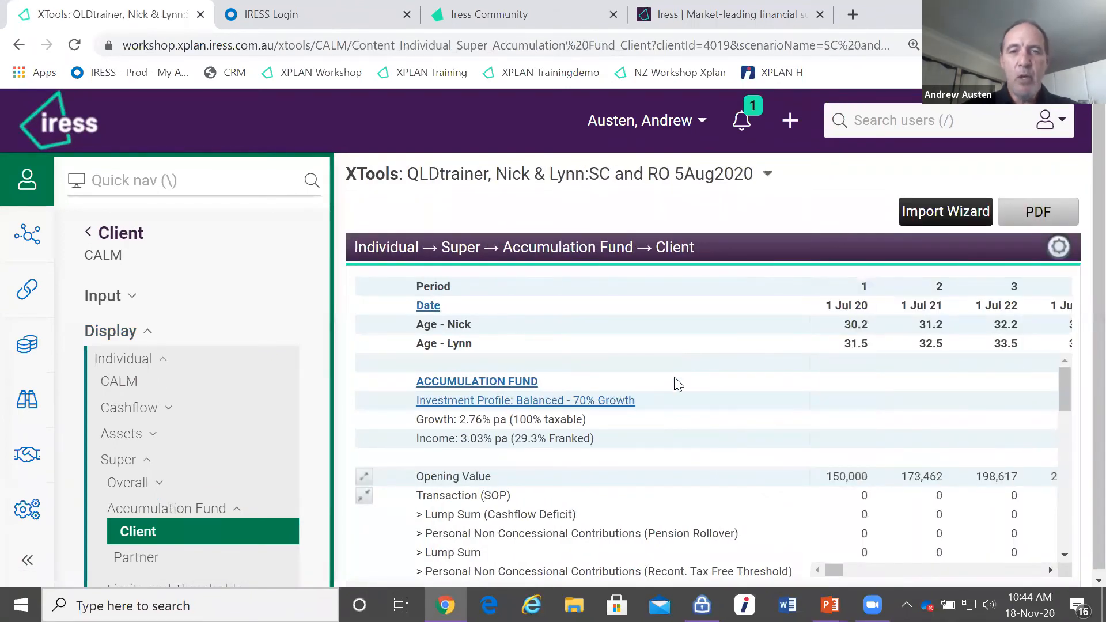
Step: Collapse the Transaction (SOP) detail and inspect the Spouse Contributions Requested entry for period 1 under Contributions (EOP)
scroll(675, 377, "down", 1)
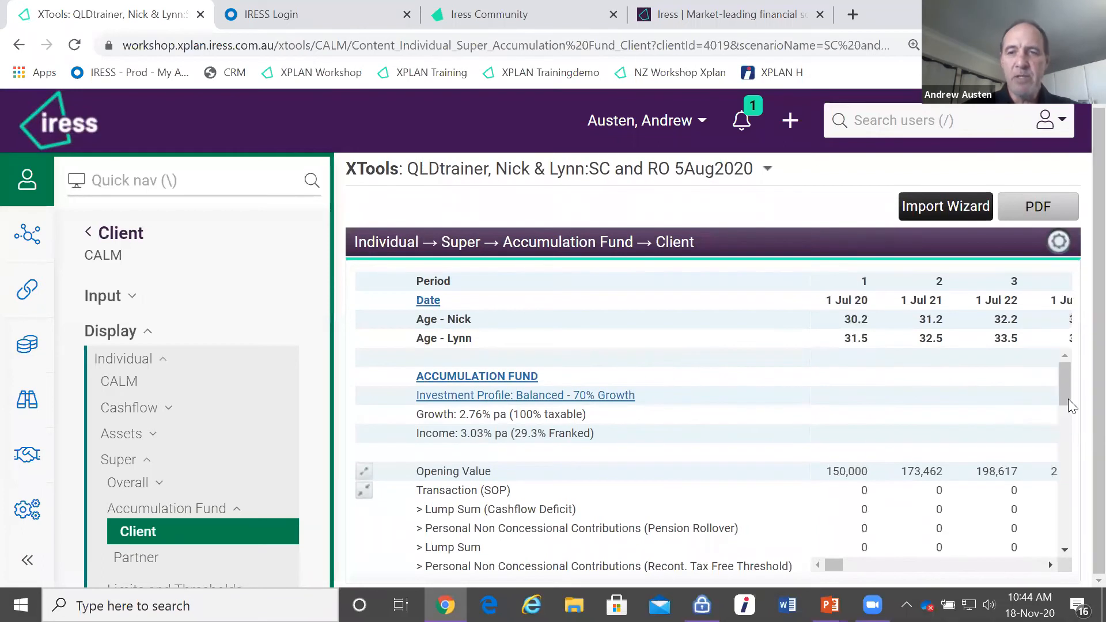
left_click_drag(1068, 396, 1072, 422)
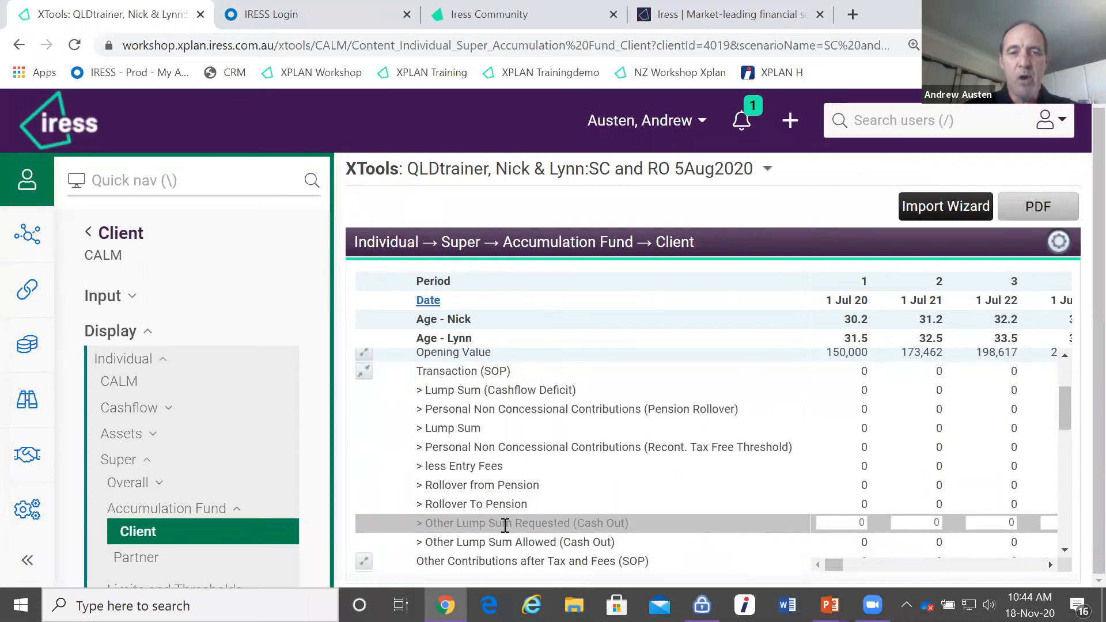
left_click(366, 373)
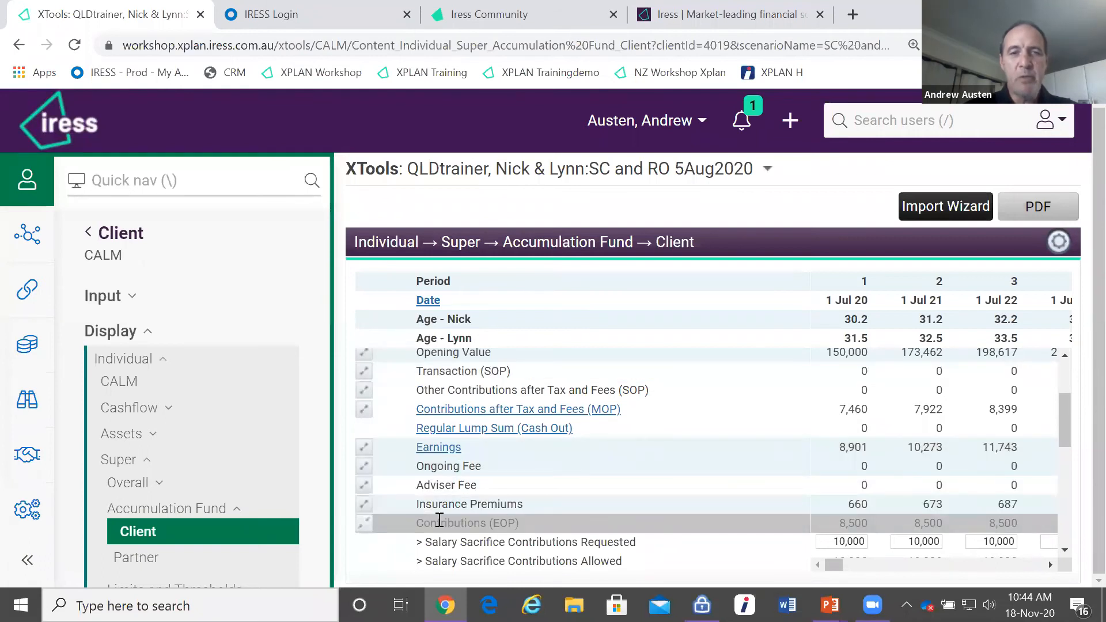
left_click_drag(1064, 439, 1063, 484)
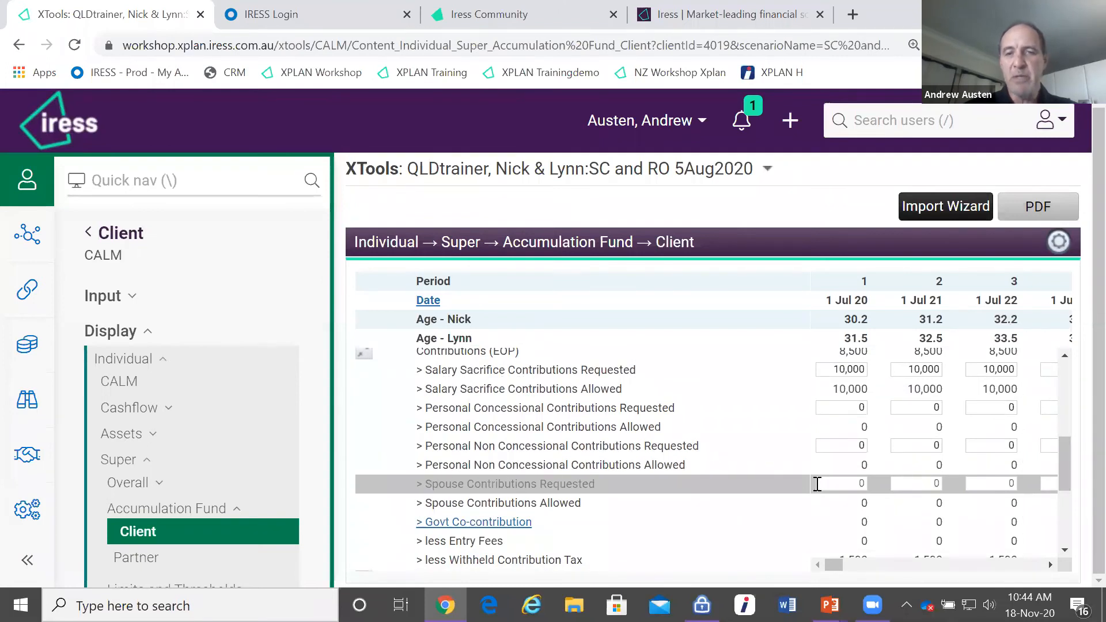
left_click(854, 481)
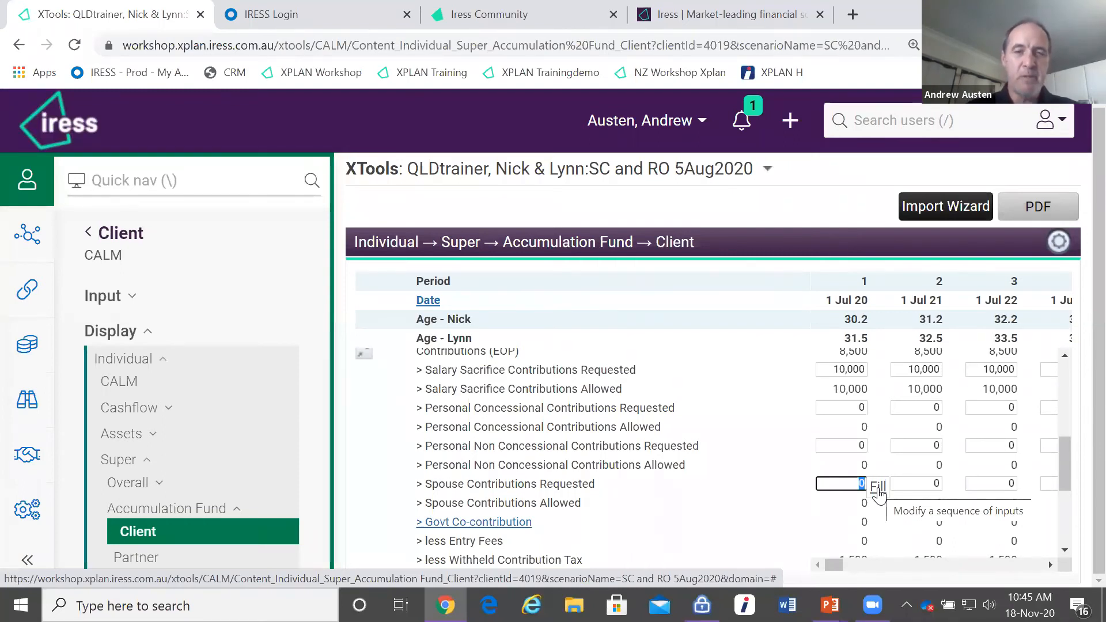
left_click(565, 208)
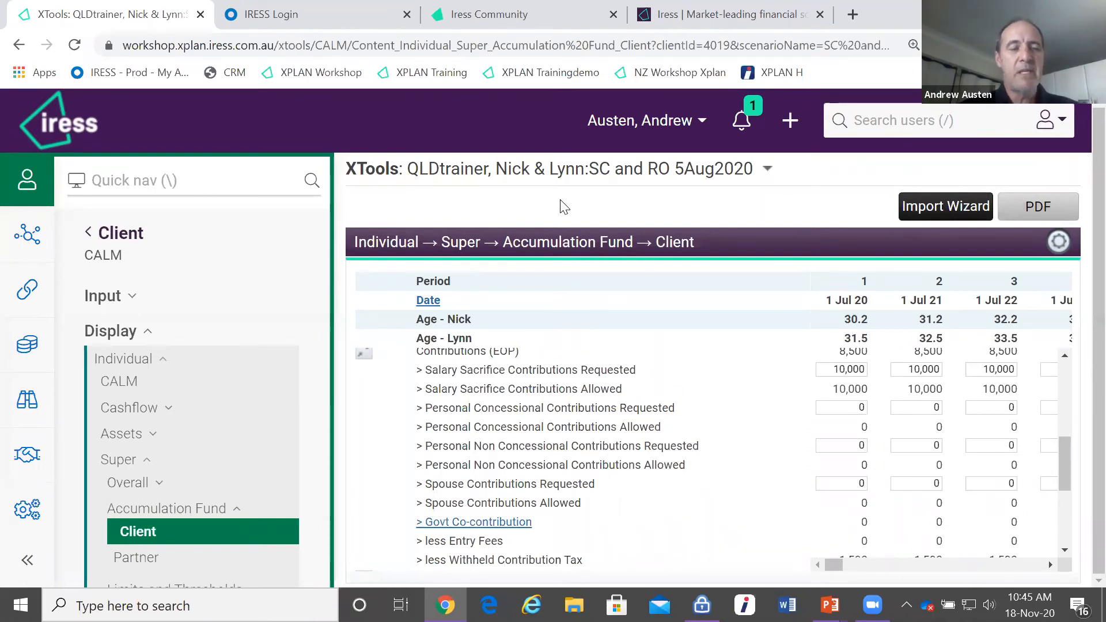
Step: Check the Frequent Questions slide in PowerPoint, exit the slide show and return to the Accumulation Fund display in Xplan
key("alt+Escape")
key("alt+Escape")
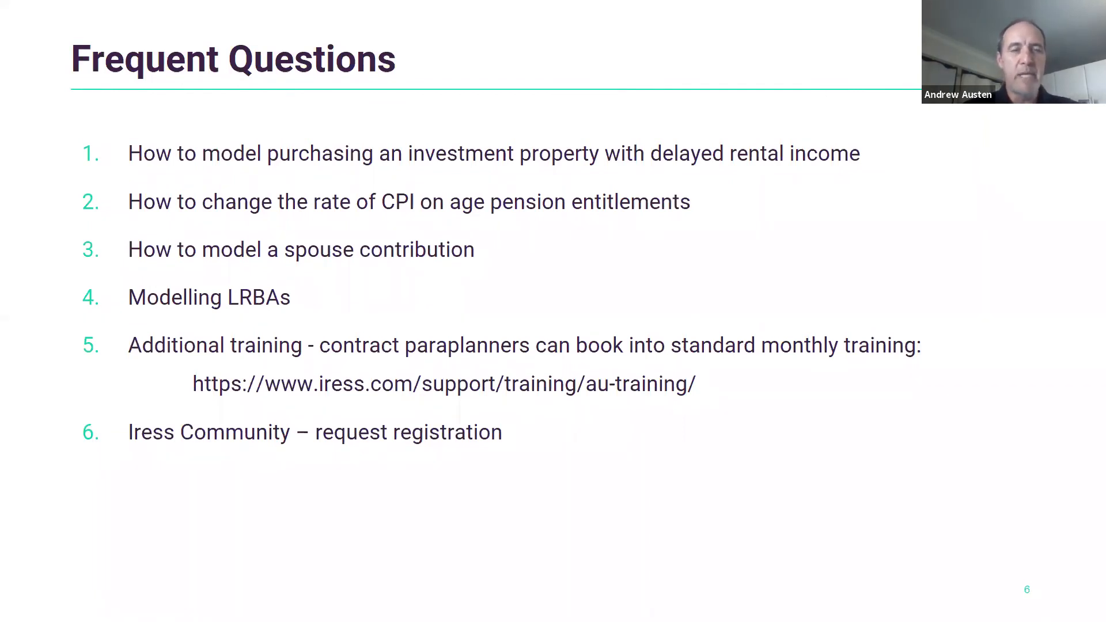
key("Escape")
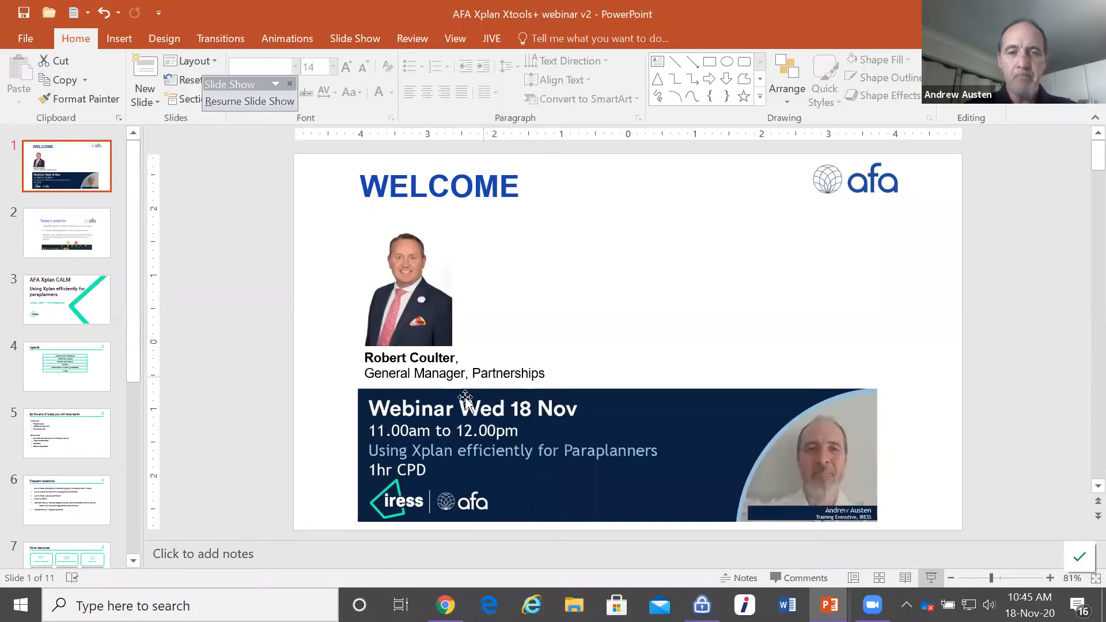
key("alt+Tab")
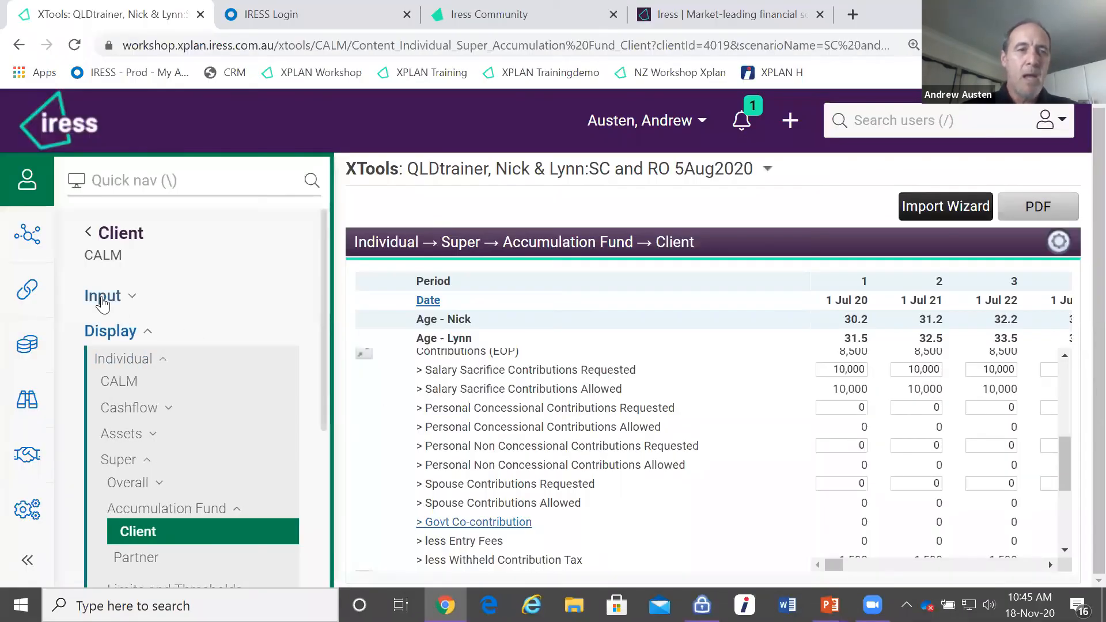
Step: Switch from the current scenario to the LRBA Nov2020 scenario
left_click(663, 174)
mouse_move(490, 258)
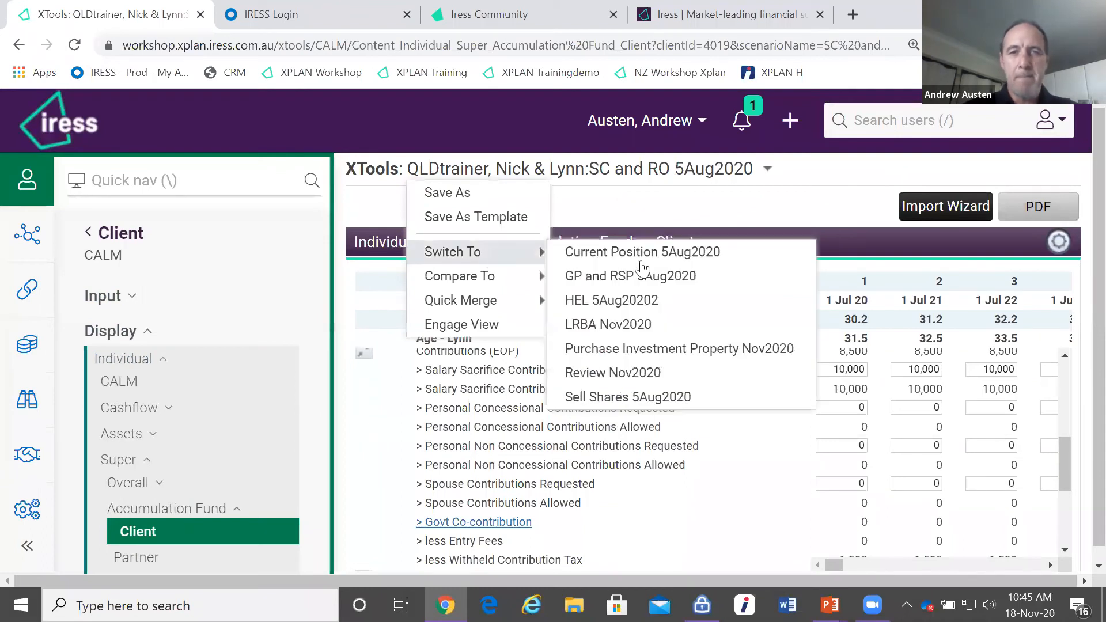
left_click(640, 325)
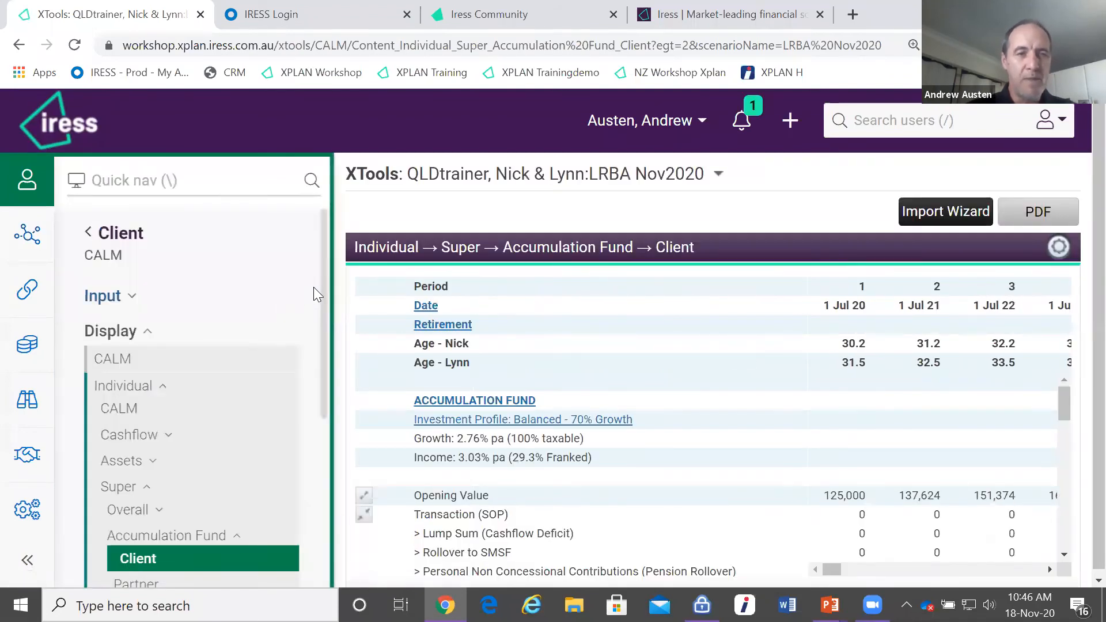
Step: Open the Capital inputs of the Bare Trust (T1)
left_click_drag(319, 289, 323, 471)
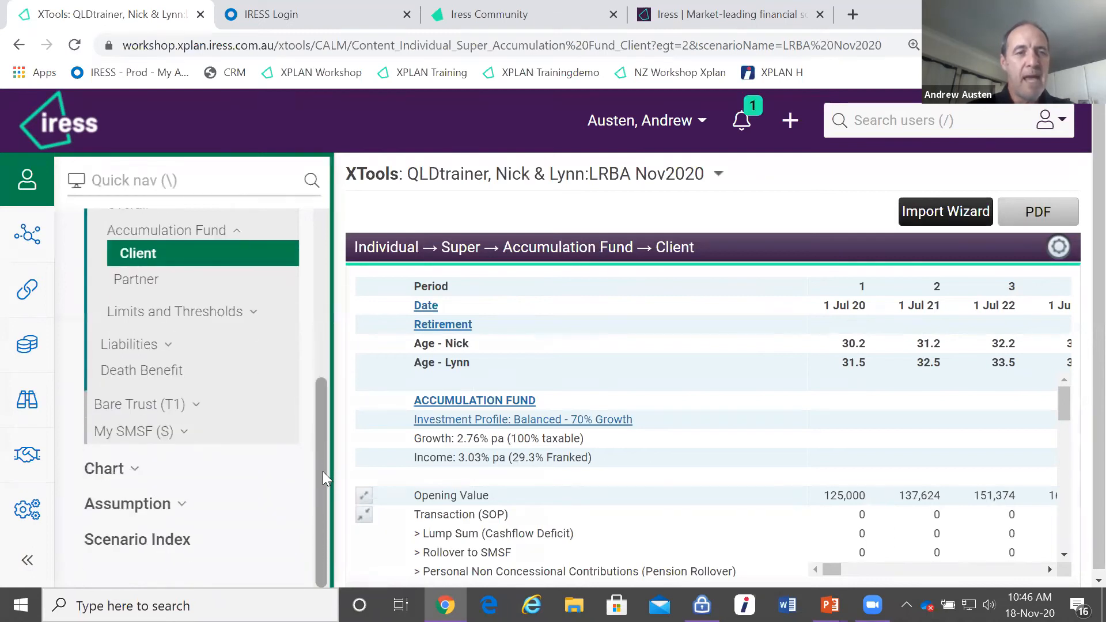
left_click(145, 407)
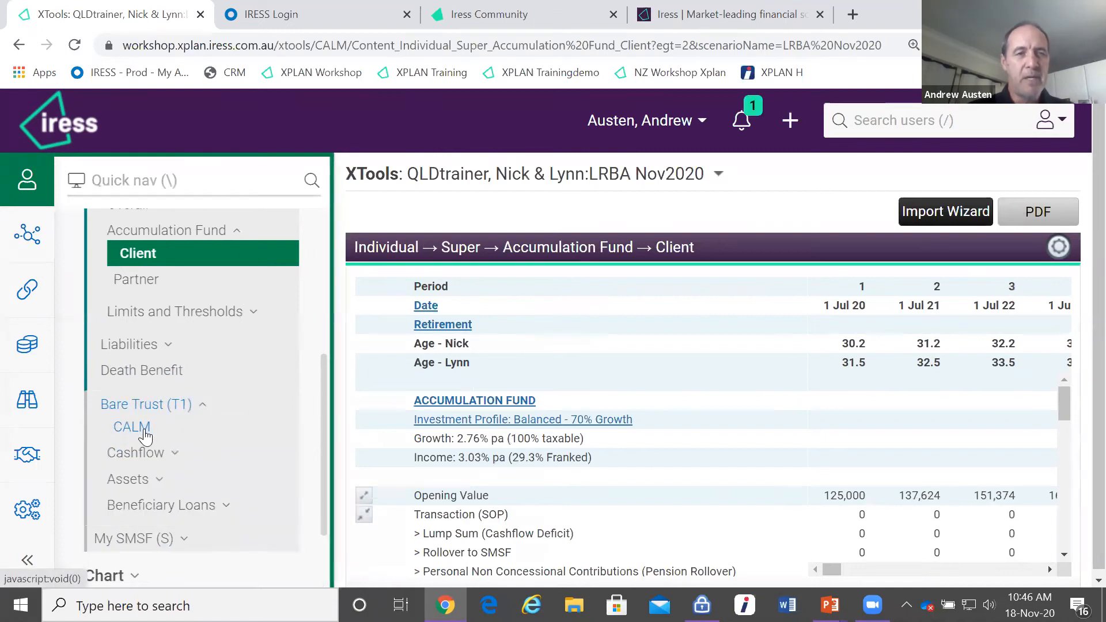
left_click(144, 432)
left_click(117, 300)
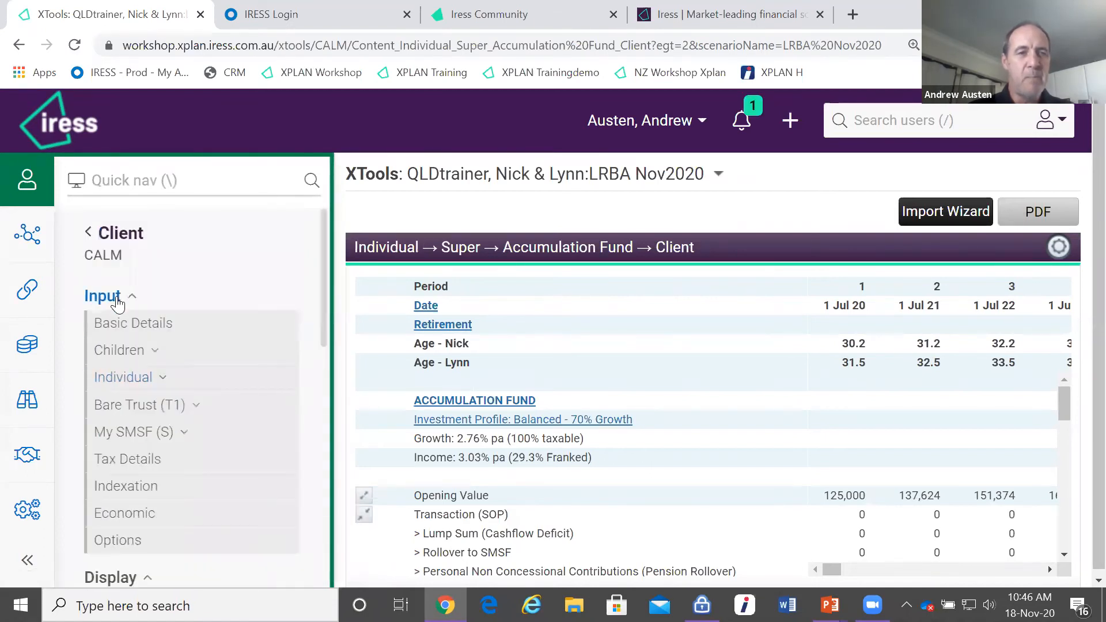
left_click(139, 407)
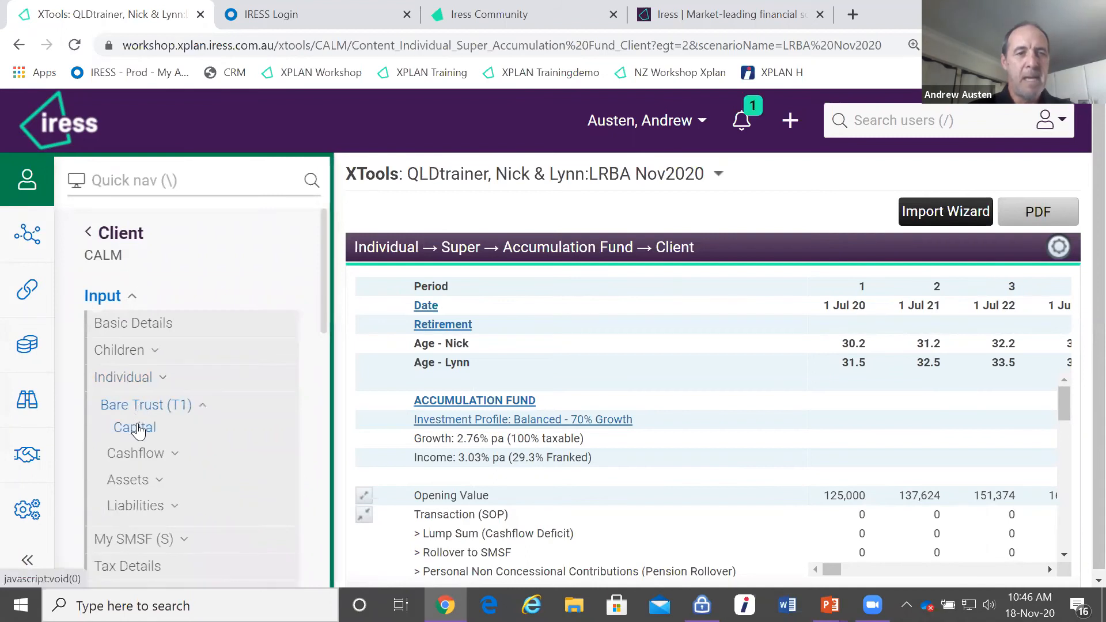
left_click(137, 429)
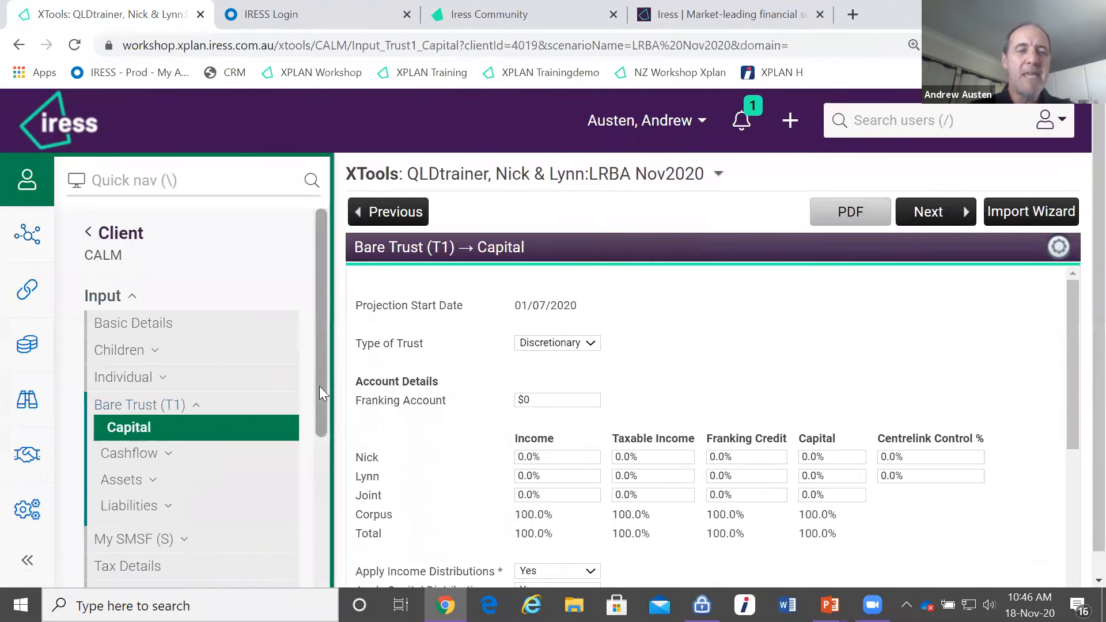
Step: Look over the trust's beneficiary distribution rows, from the individuals through Joint to Corpus
left_click_drag(320, 386, 320, 426)
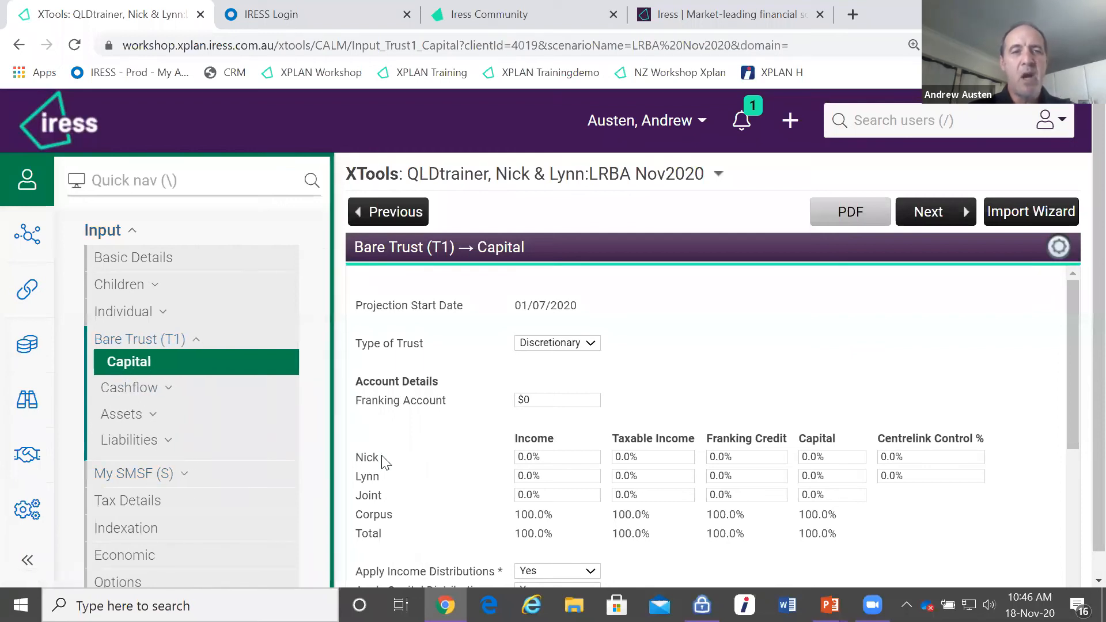
left_click_drag(378, 459, 385, 513)
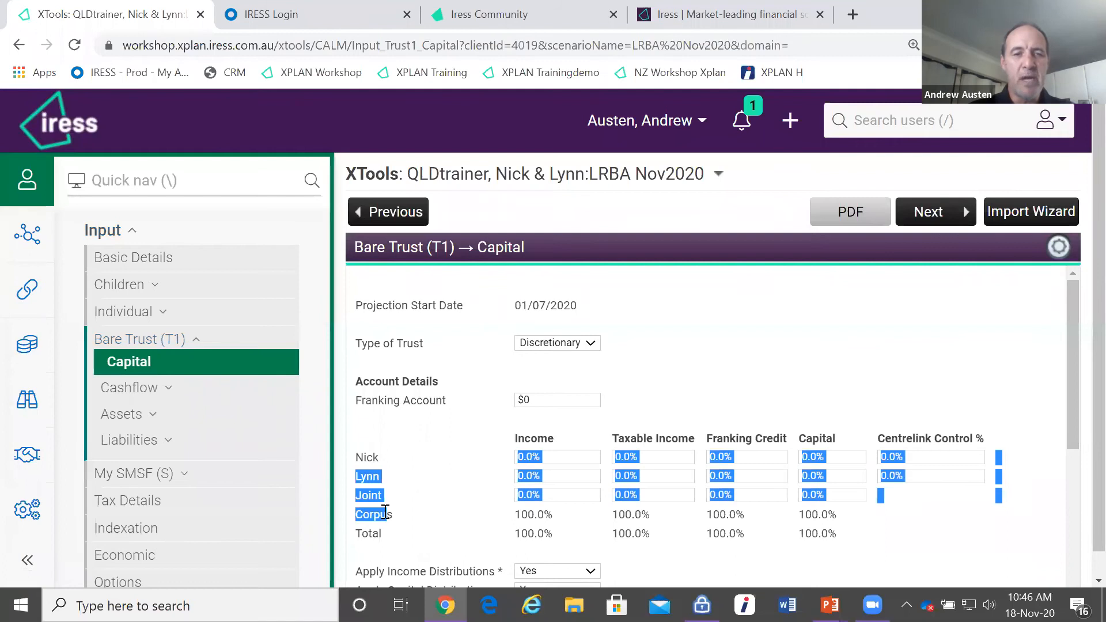
left_click(385, 513)
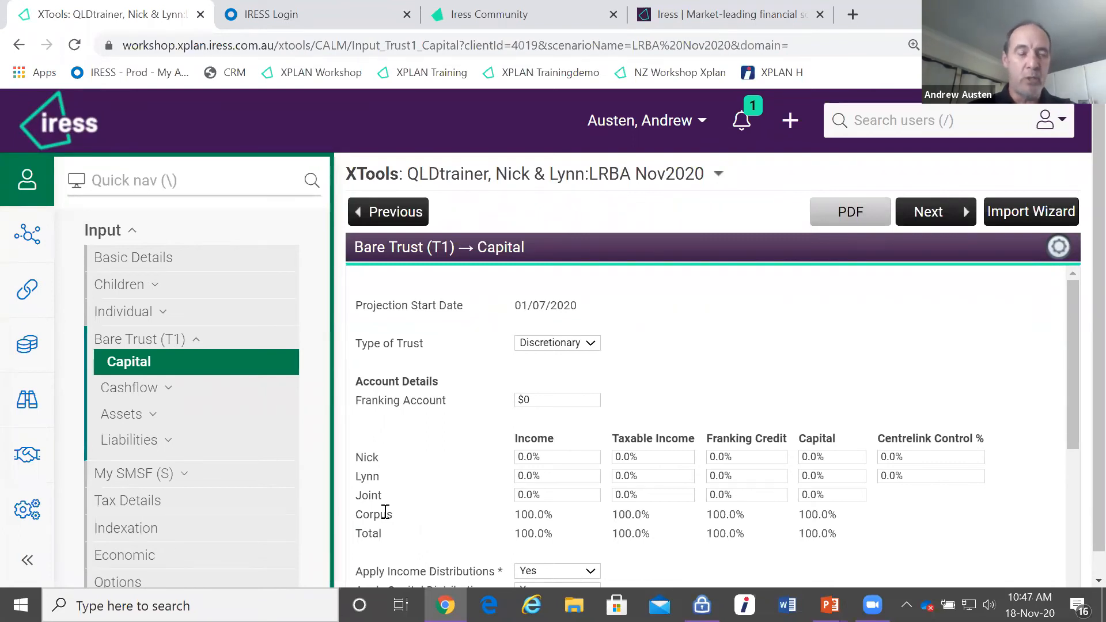
Step: Open the Property asset inputs of My SMSF (S)
scroll(321, 343, "down", 3)
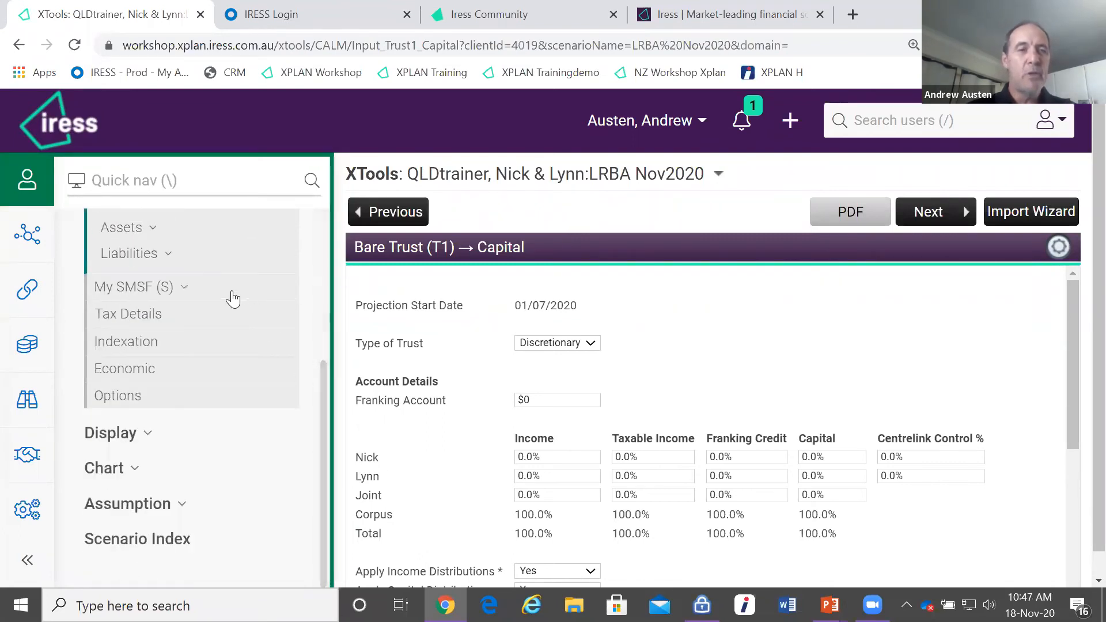
left_click(159, 291)
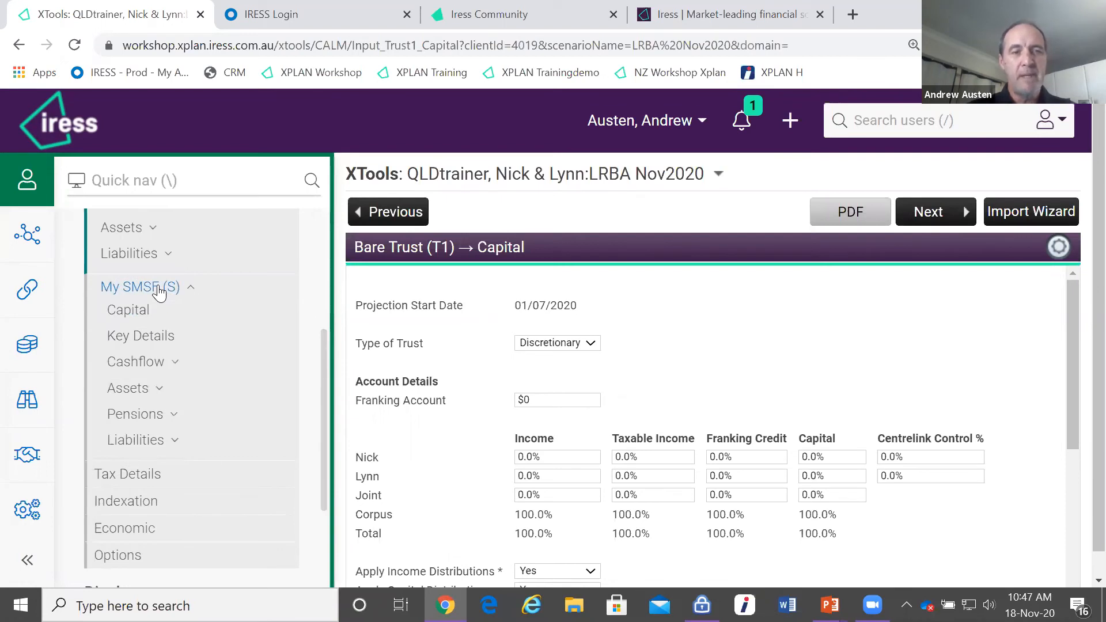
left_click(136, 392)
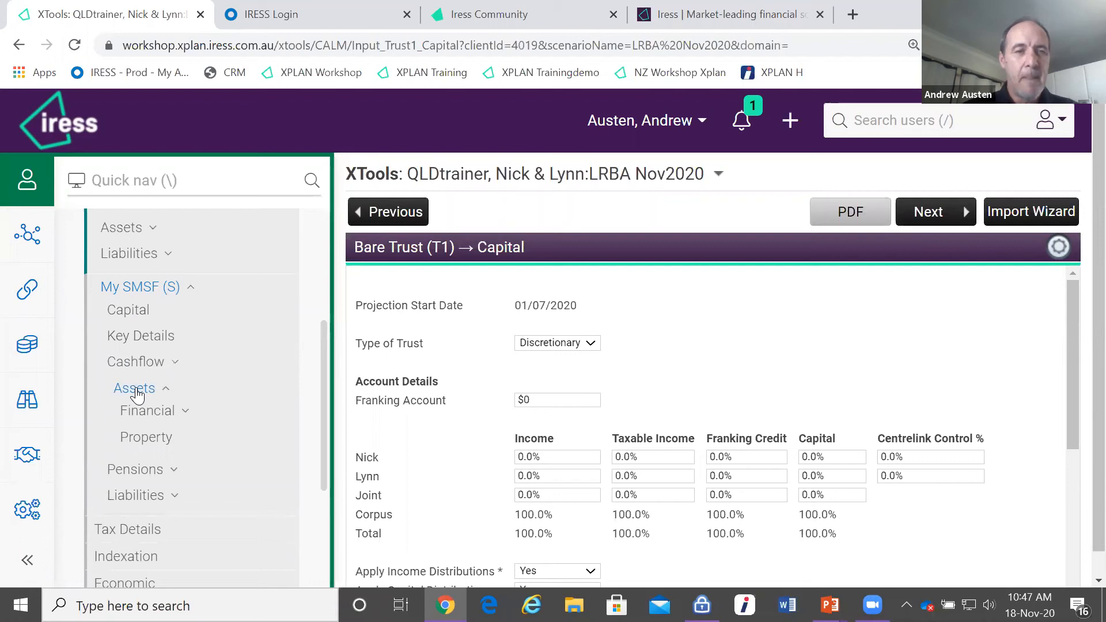
left_click(169, 443)
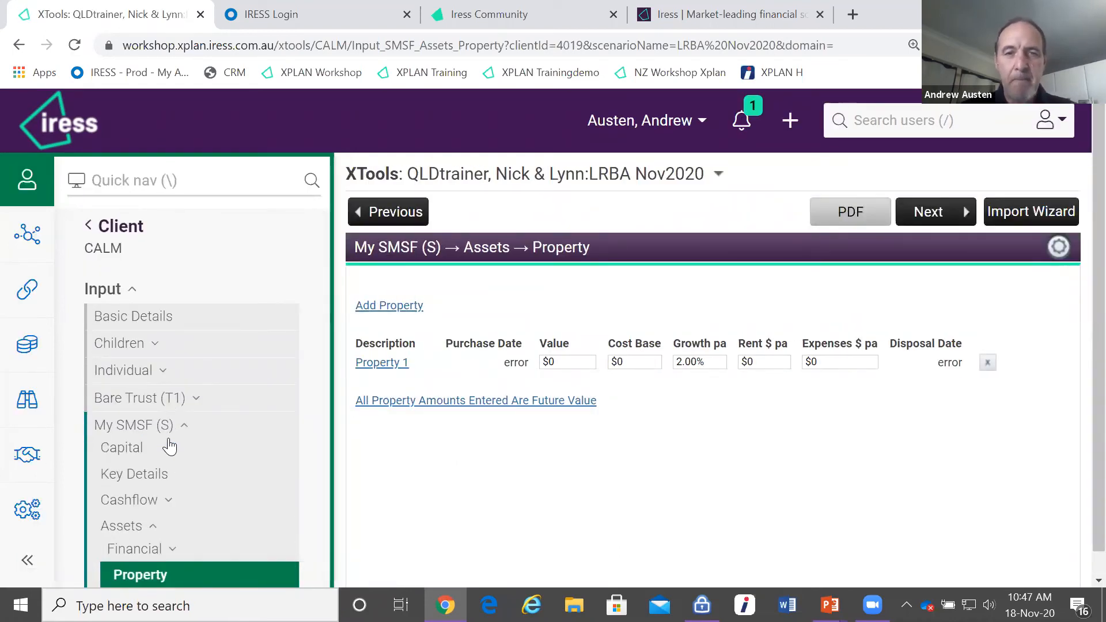
Step: Set Specify Future Key Dates to Use None in the scenario's Basic Details
left_click(136, 318)
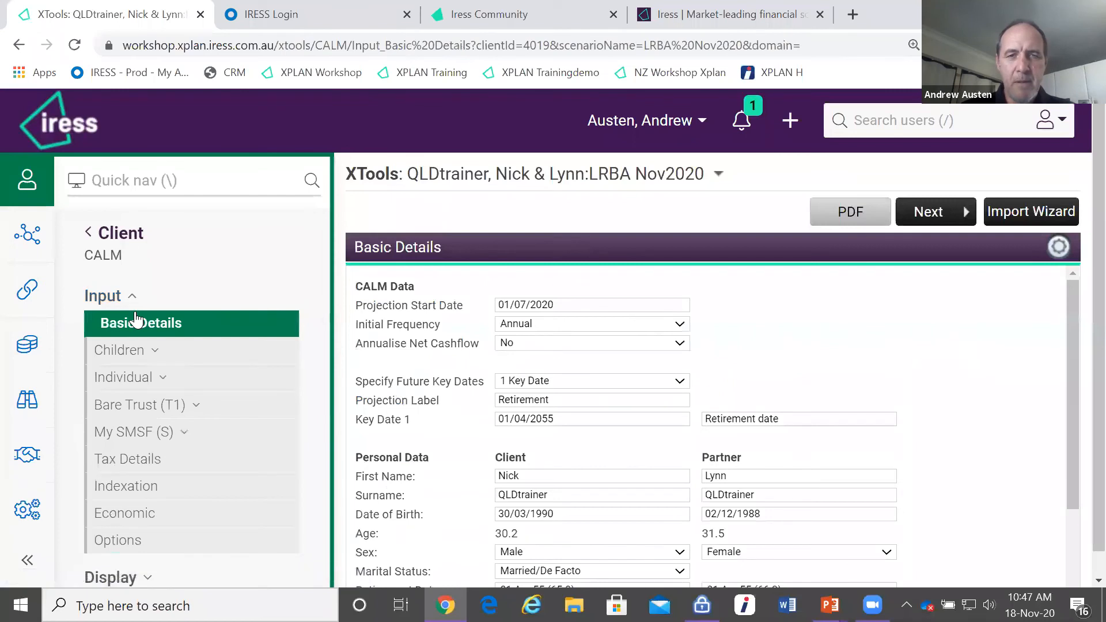
left_click(561, 385)
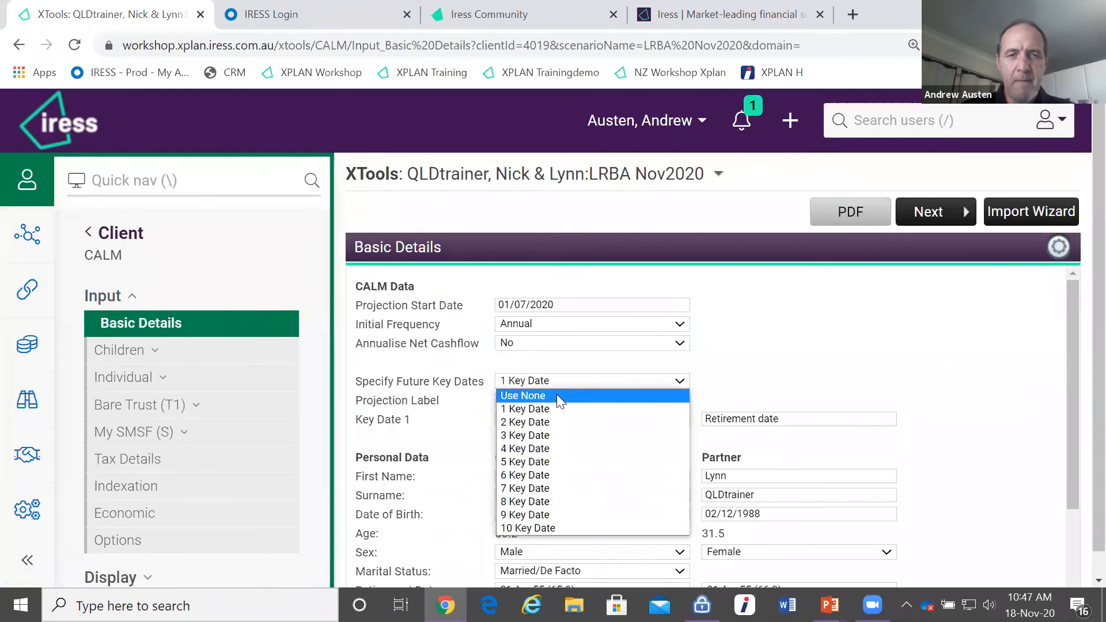
left_click(556, 395)
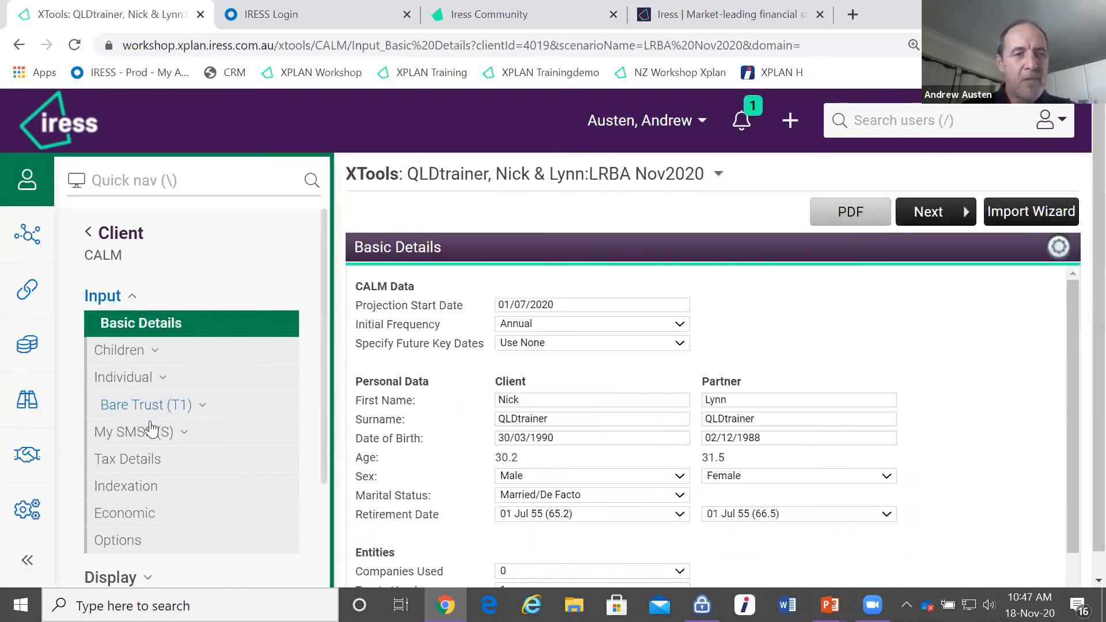
Step: Return to the Property asset inputs of My SMSF (S)
left_click(151, 442)
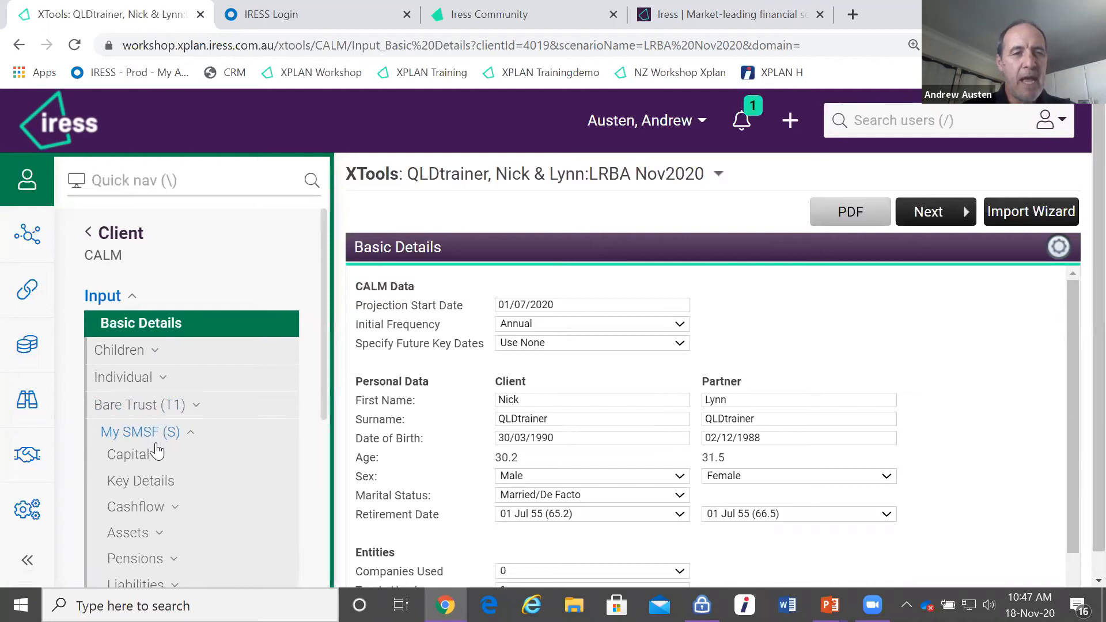
scroll(156, 451, "down", 3)
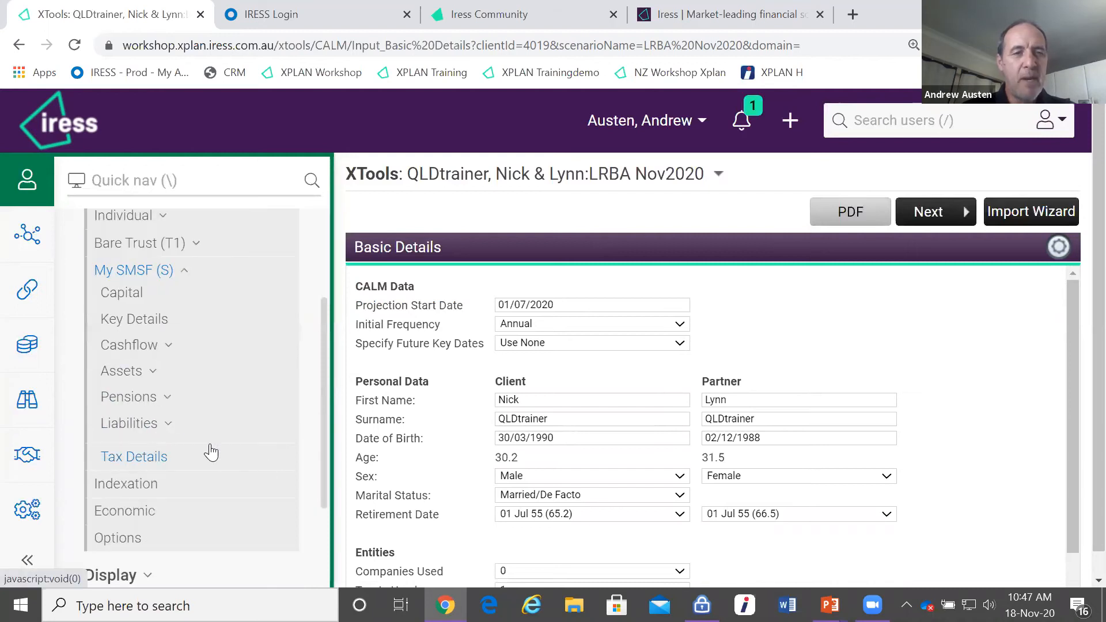
left_click(148, 372)
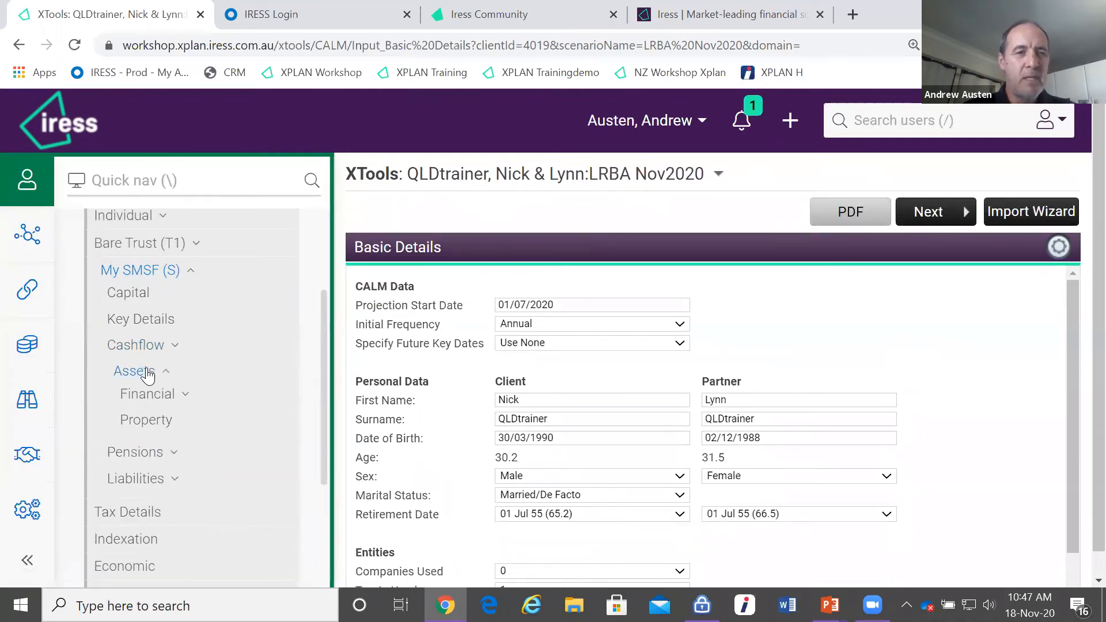
left_click(151, 420)
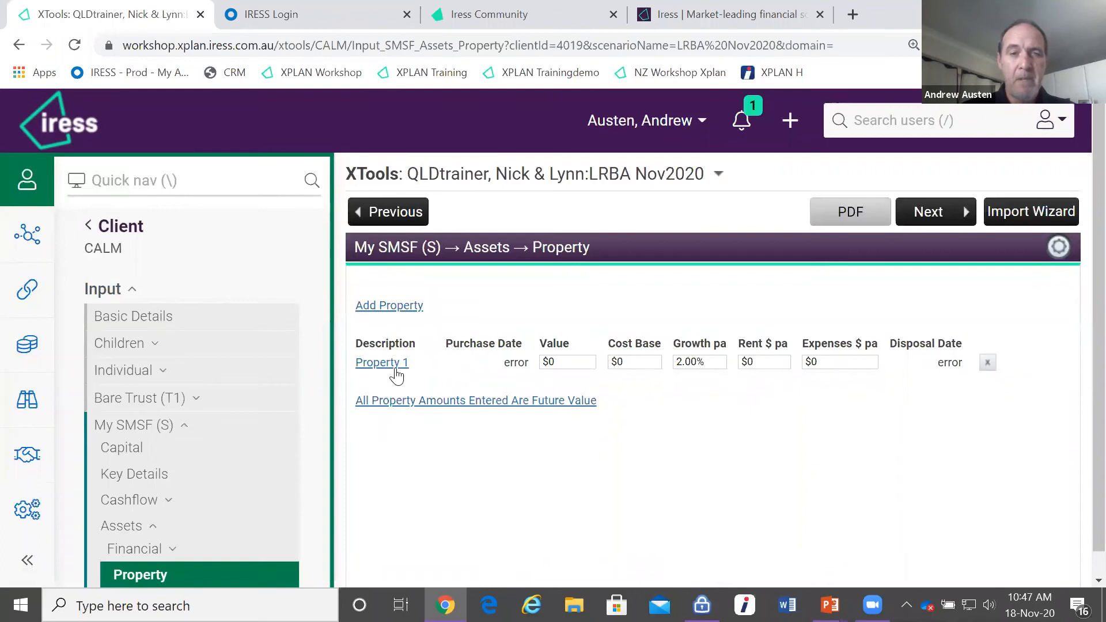
Step: Edit Property 1 of the SMSF: set its description to Bare Trust Property and its current value to $800,000
left_click(396, 365)
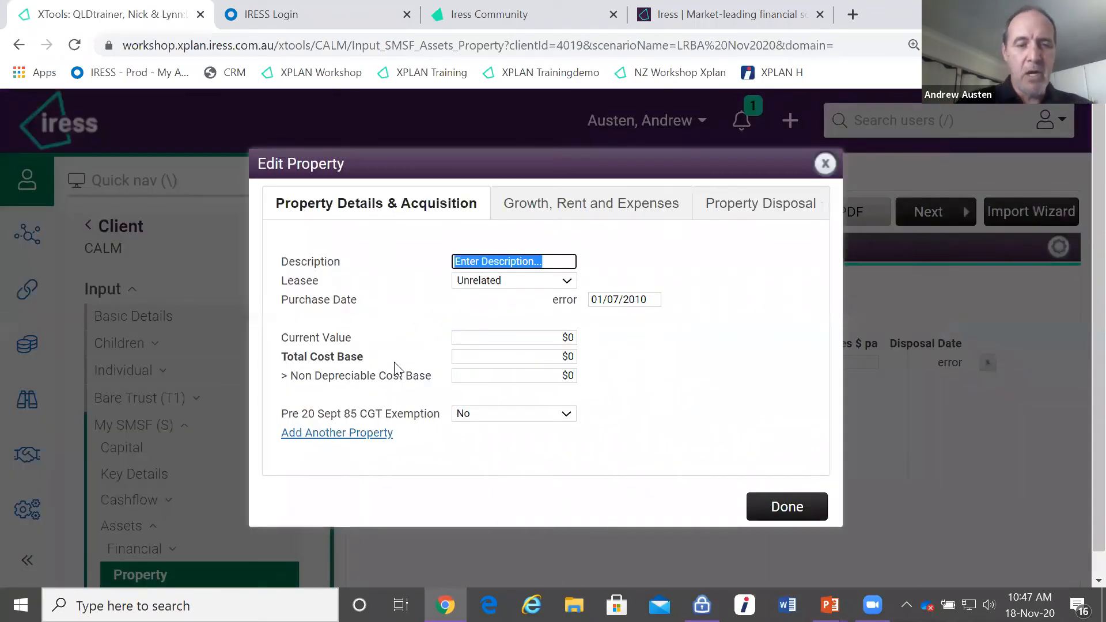
type("Bare Trust P")
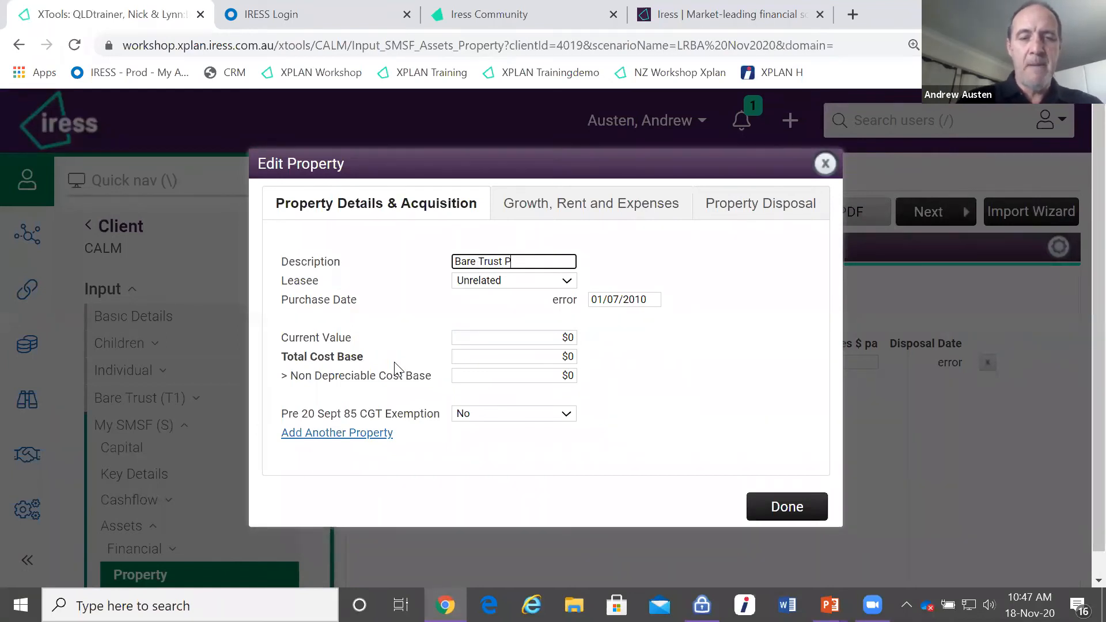
type("rop")
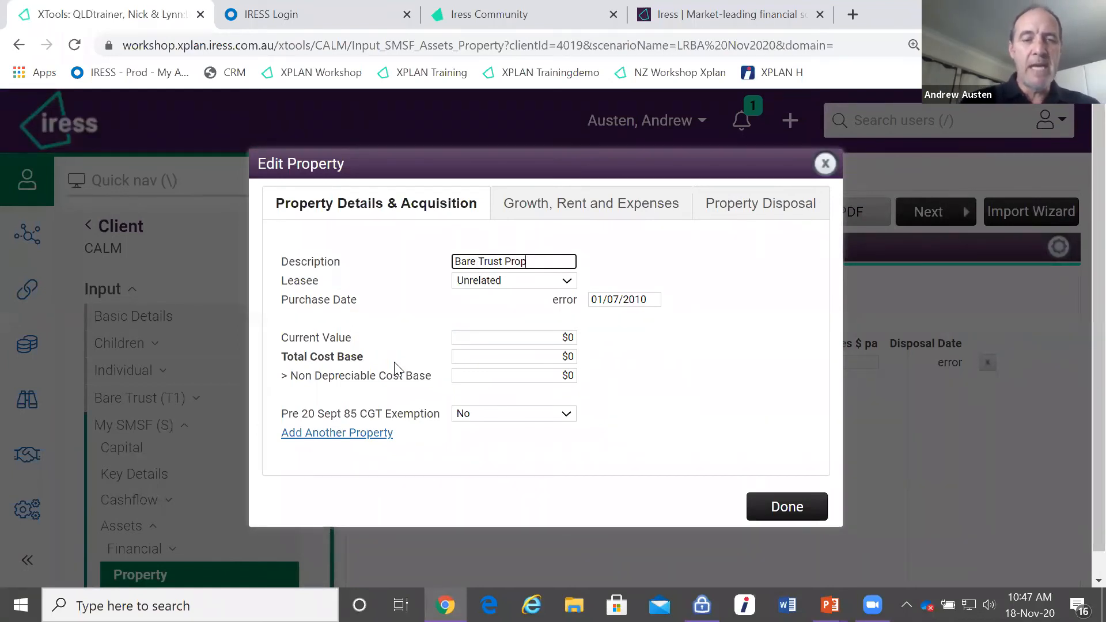
type("erty")
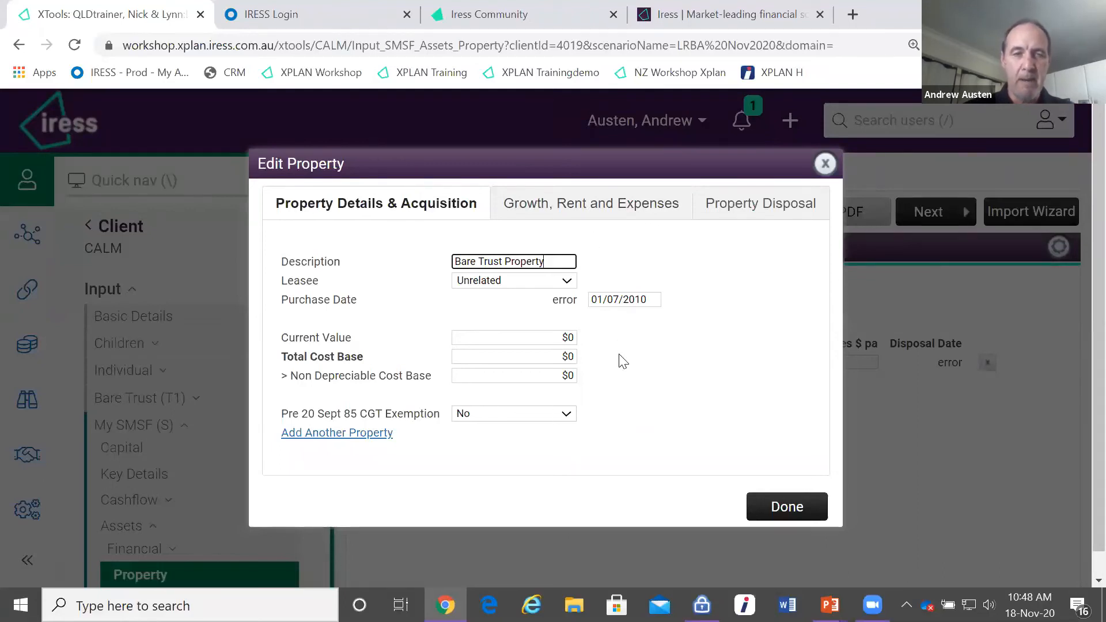
left_click(561, 337)
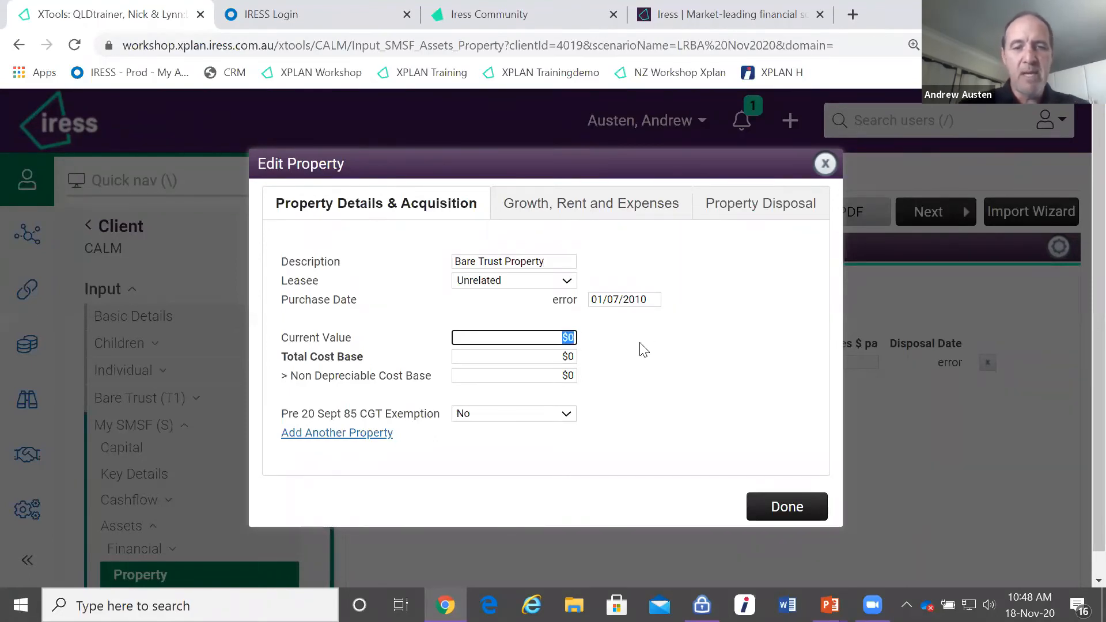
type("800000")
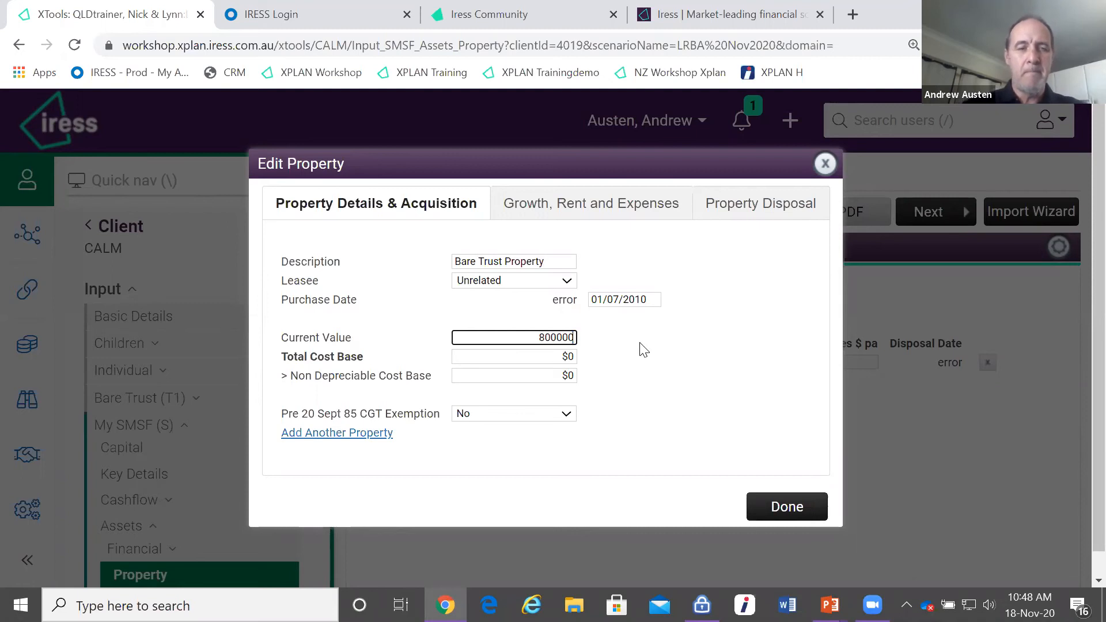
left_click(798, 506)
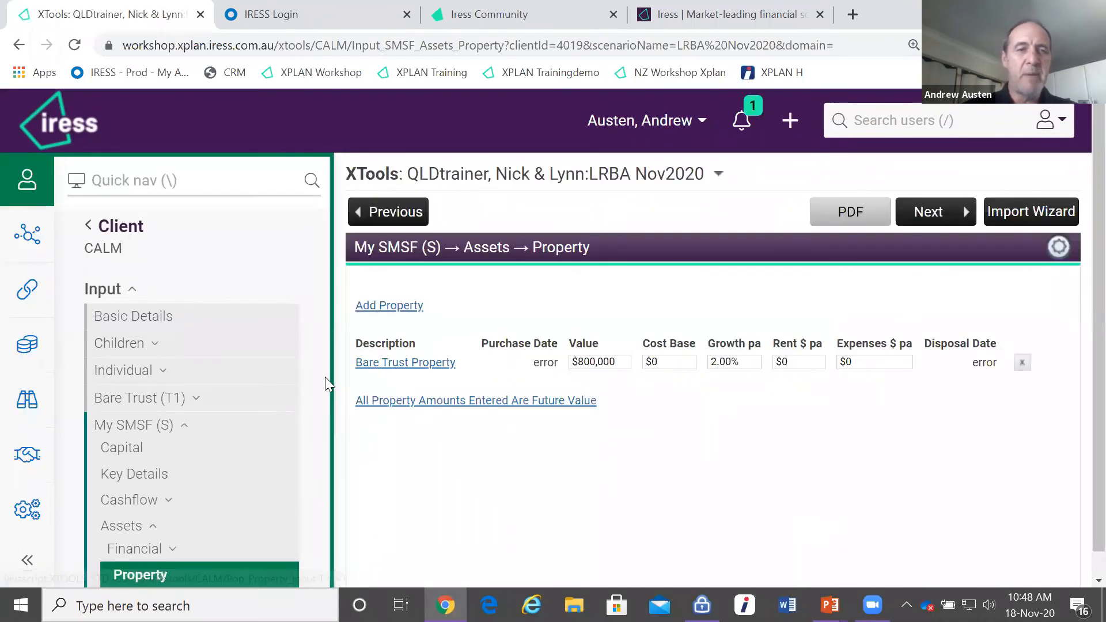
Step: Add a Principal and Interest liability described as LRBA to the loan details of My SMSF (S)
left_click_drag(322, 376, 322, 443)
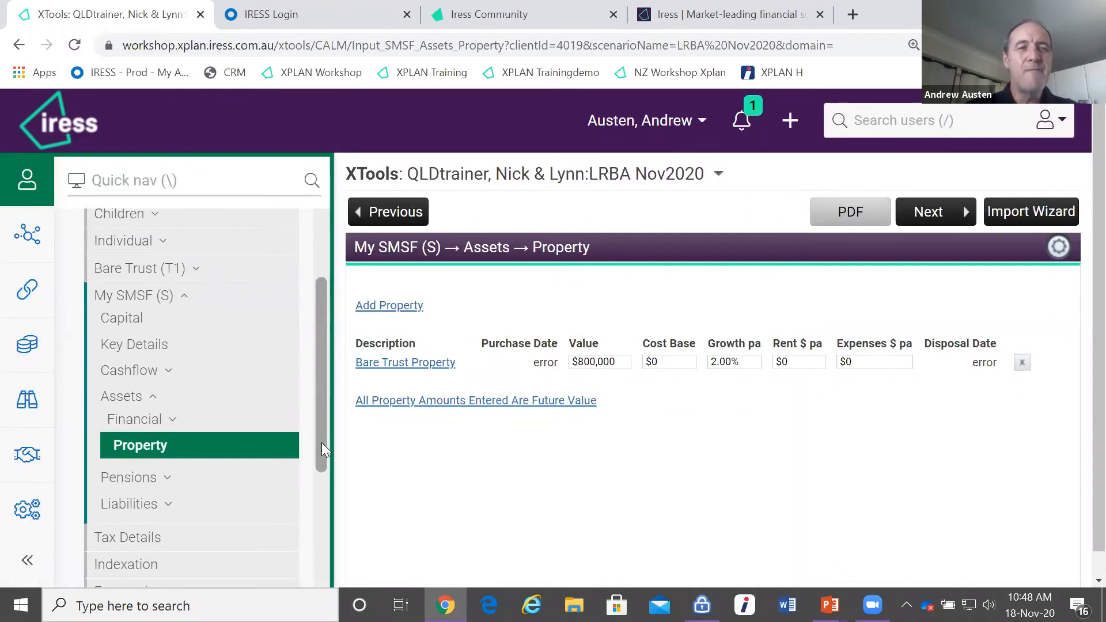
left_click(163, 501)
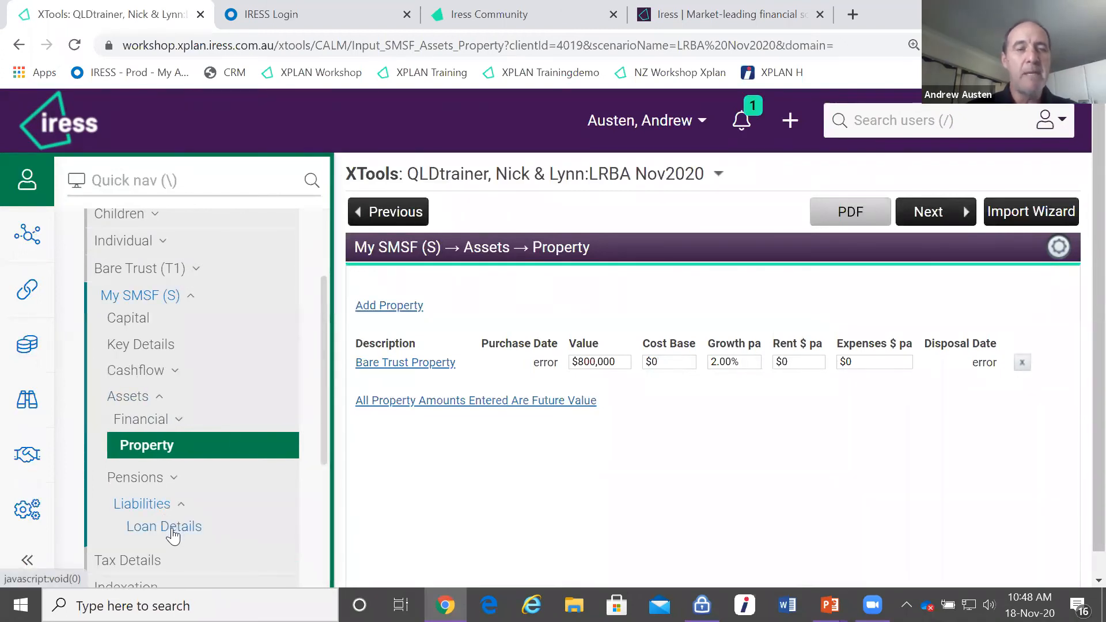
left_click(172, 533)
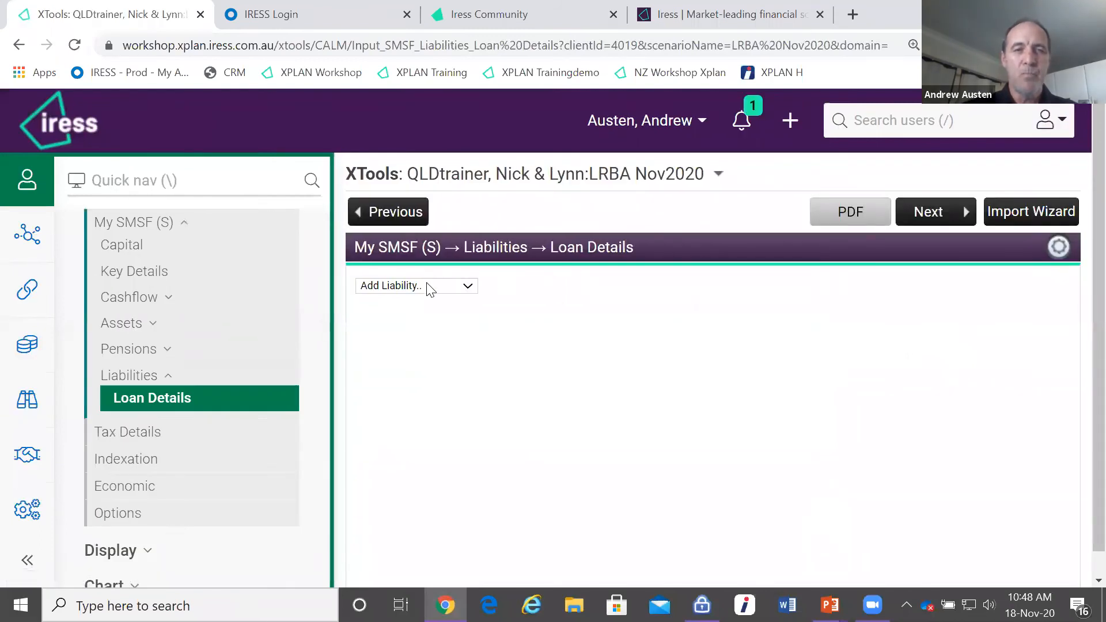
left_click(428, 286)
left_click(425, 312)
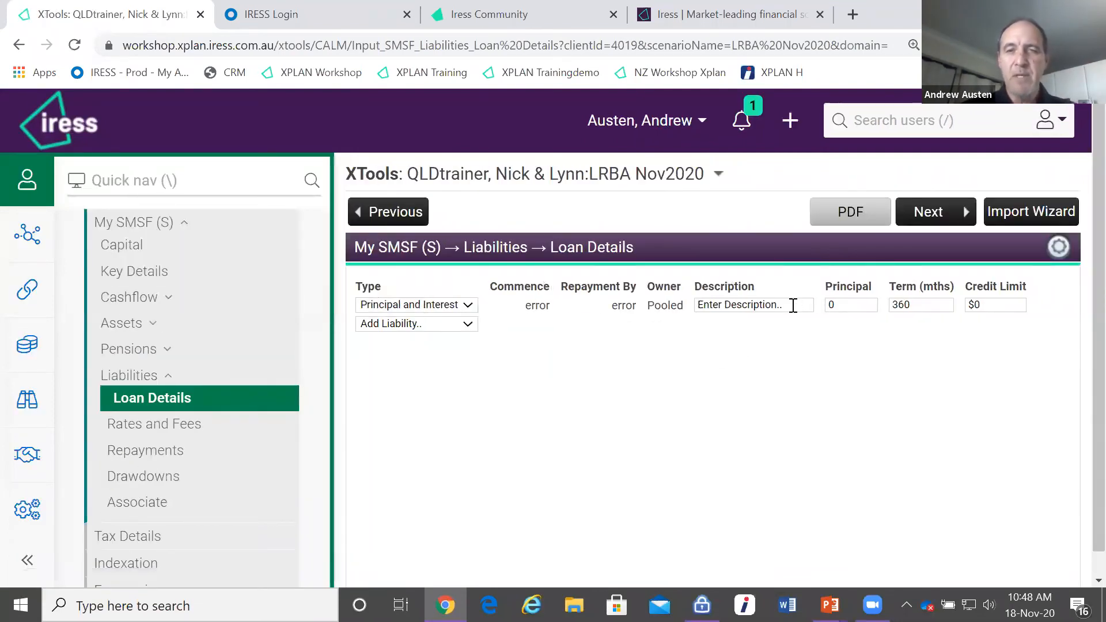
left_click(794, 305)
type("LRBA")
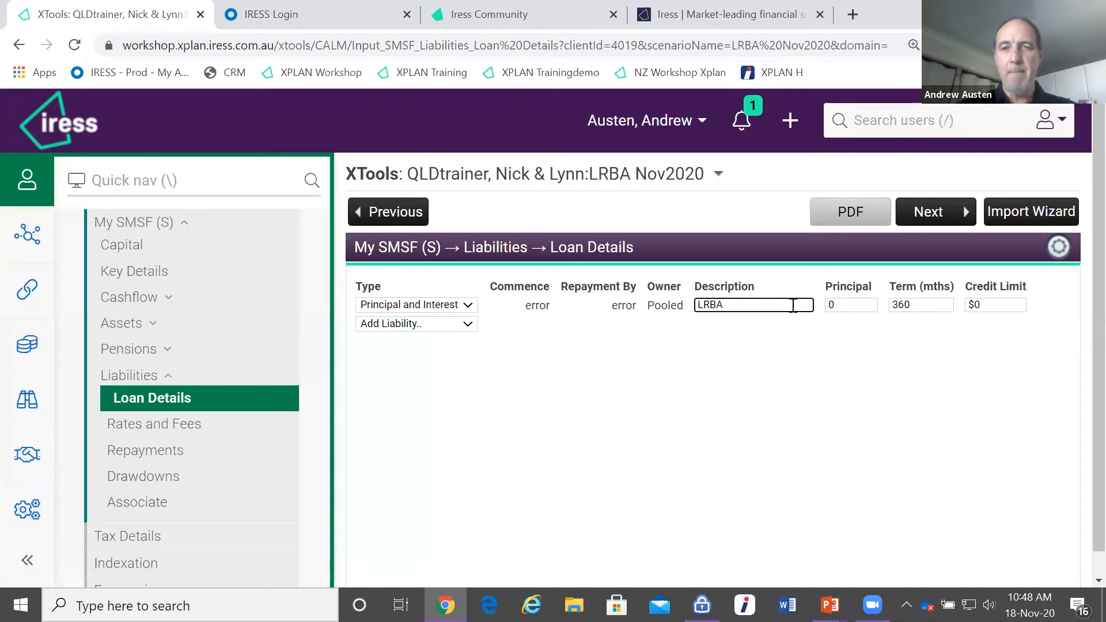
Step: Set both the principal and the credit limit of the LRBA loan to 550000
left_click(853, 304)
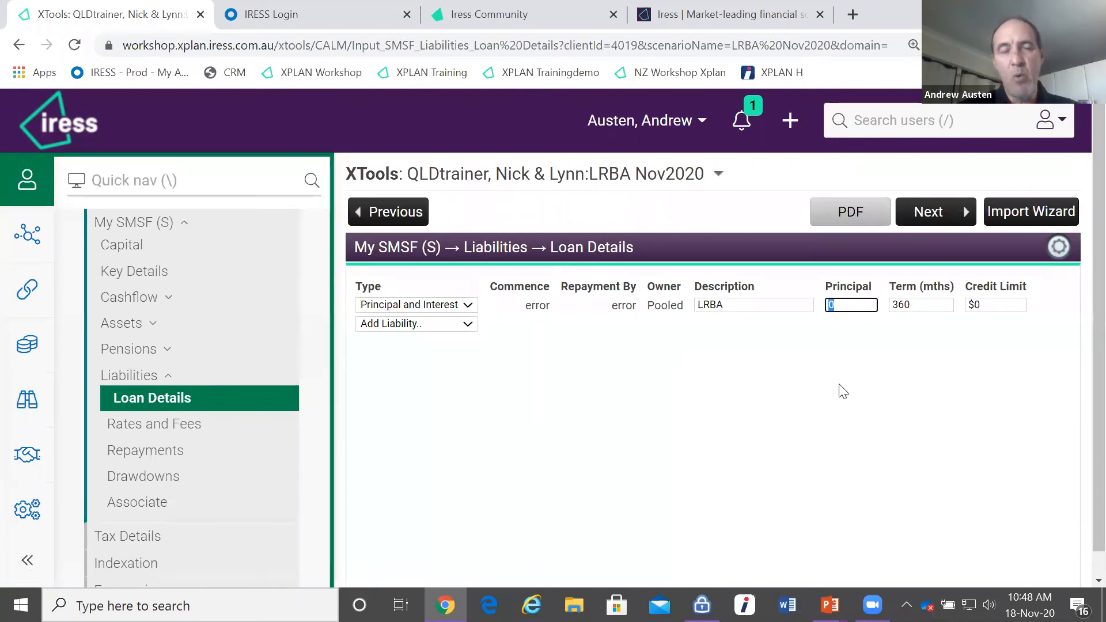
type("55")
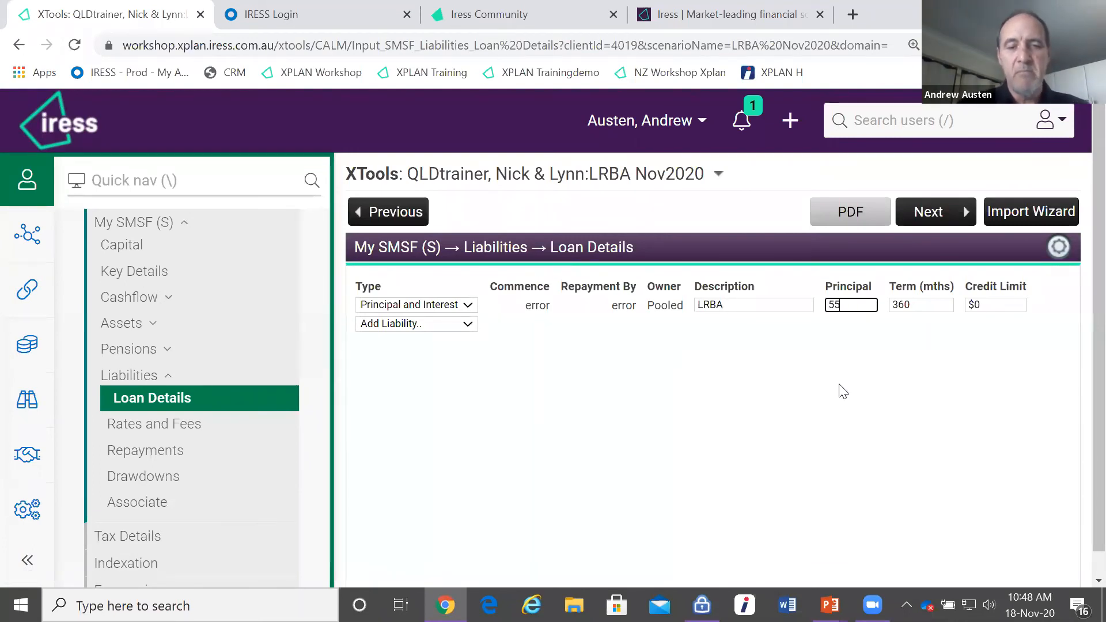
type("0000")
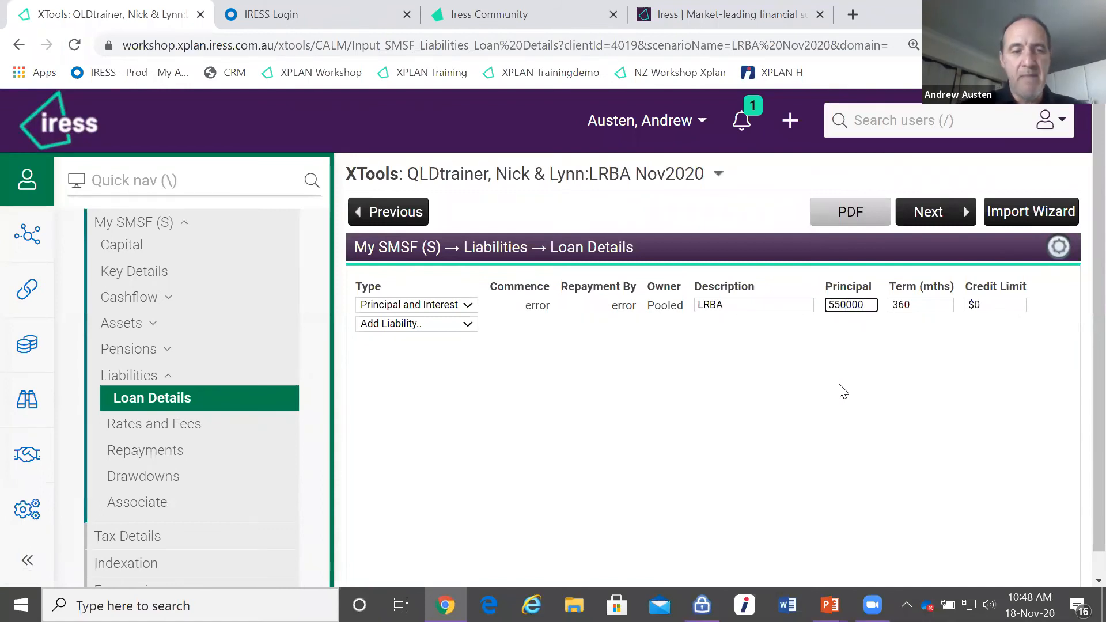
key("Tab")
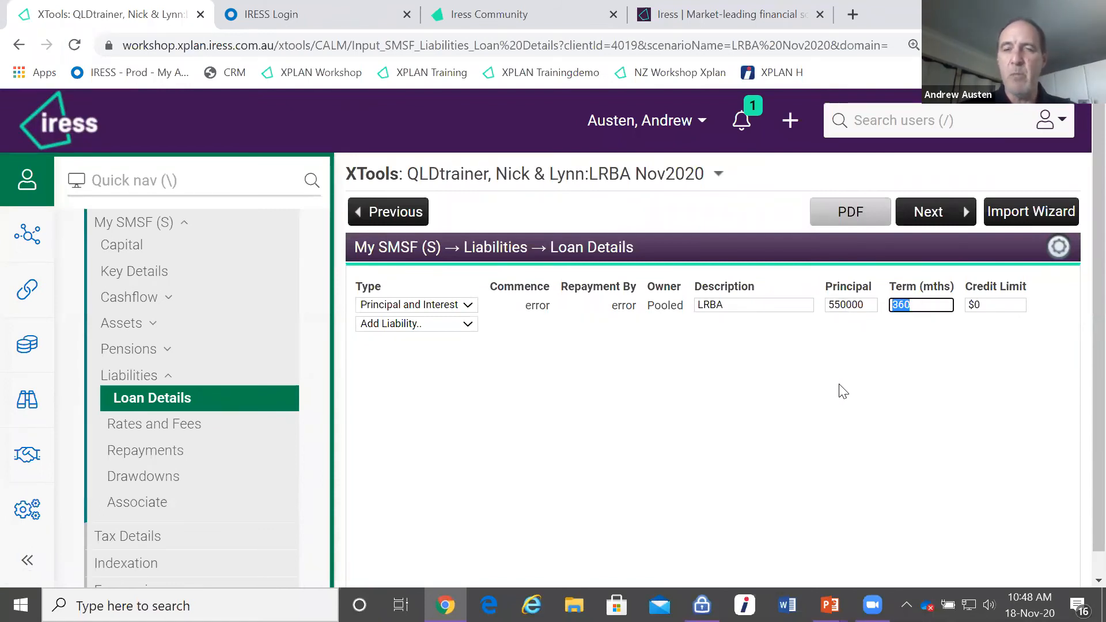
key("Tab")
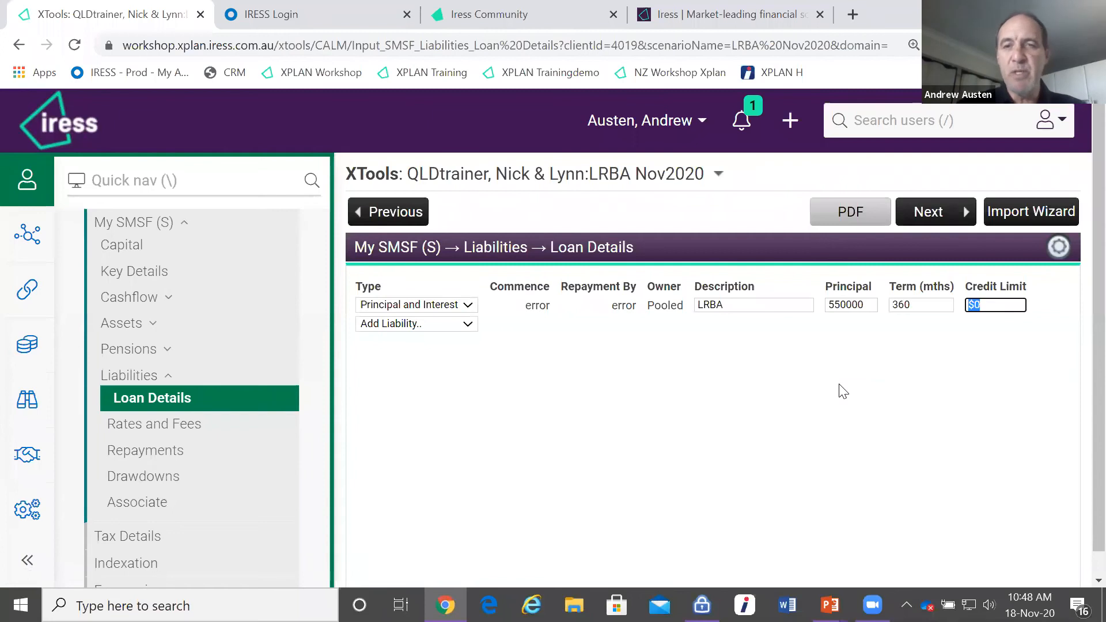
type("550000")
key("Tab")
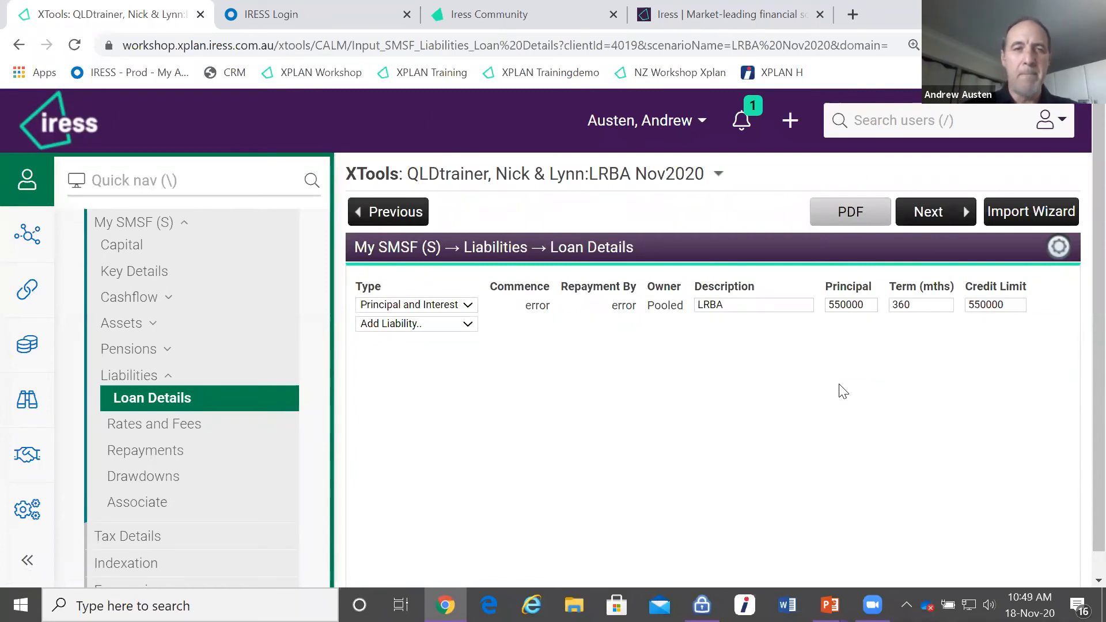
Step: Open the SMSF's Associate inputs to check which property asset the LRBA loan is linked to
left_click(938, 213)
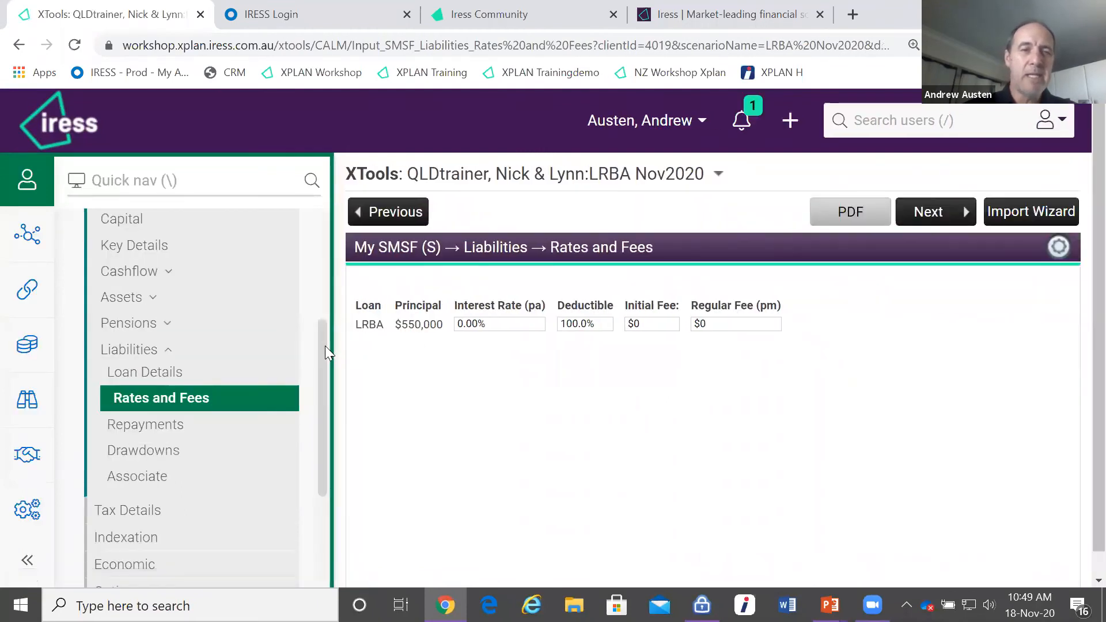
left_click_drag(322, 351, 321, 386)
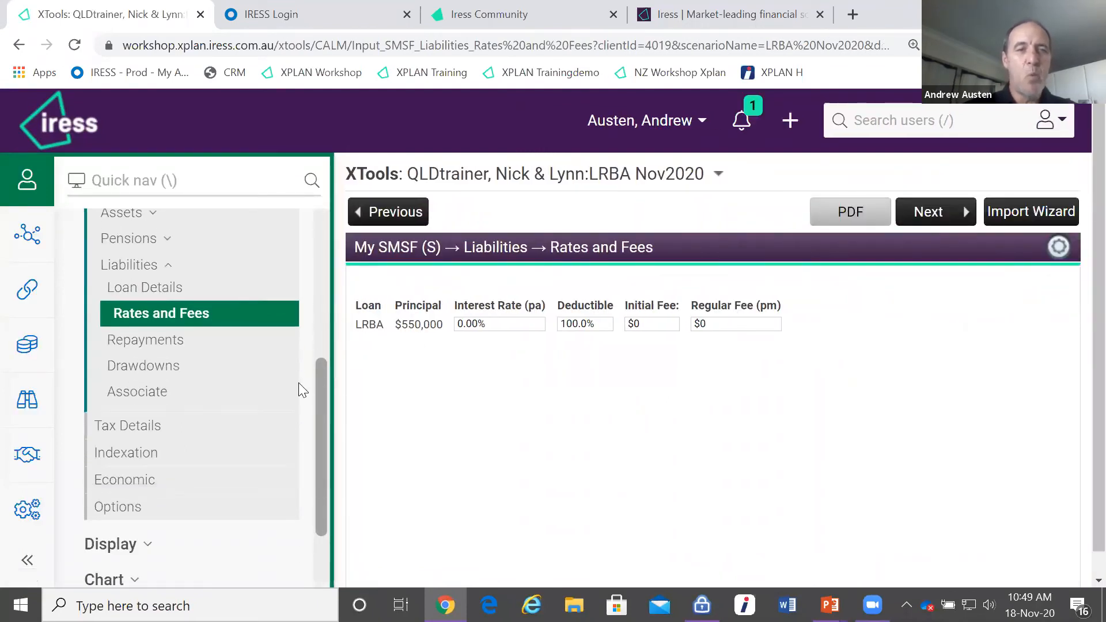
left_click(159, 393)
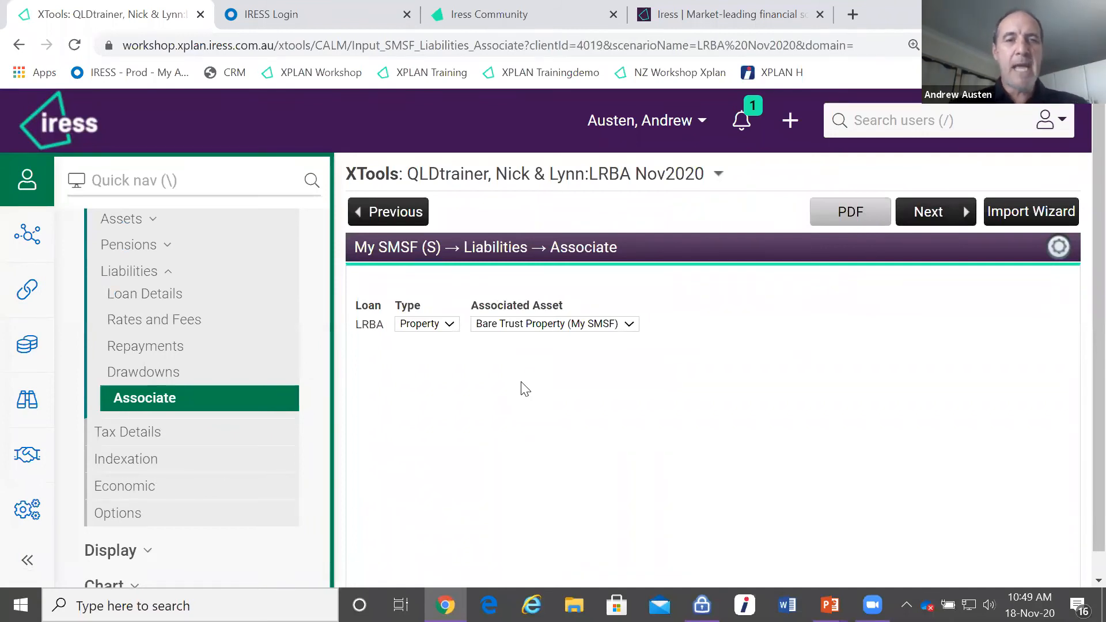
Step: Switch to the Frequent Questions slide in PowerPoint and end the slide show
key("alt+Tab")
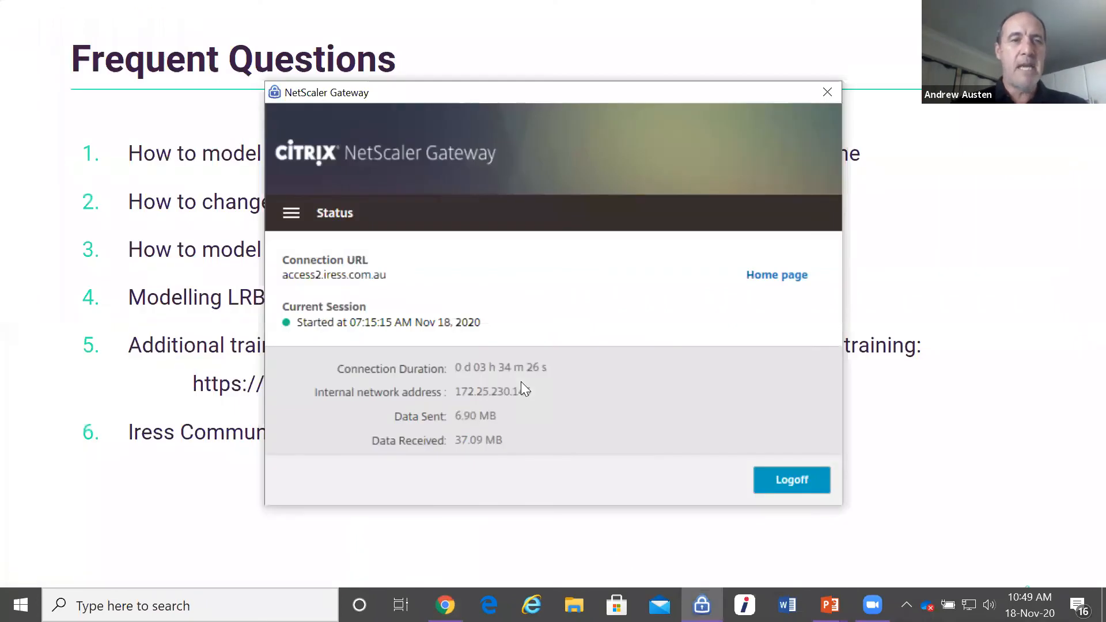
key("alt+Tab")
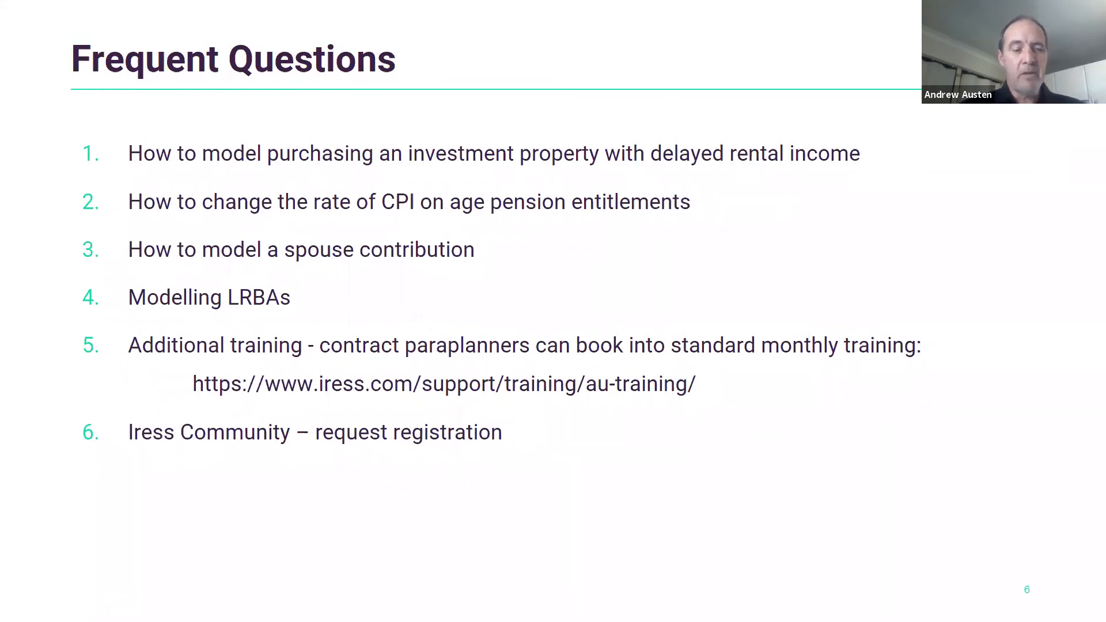
key("Escape")
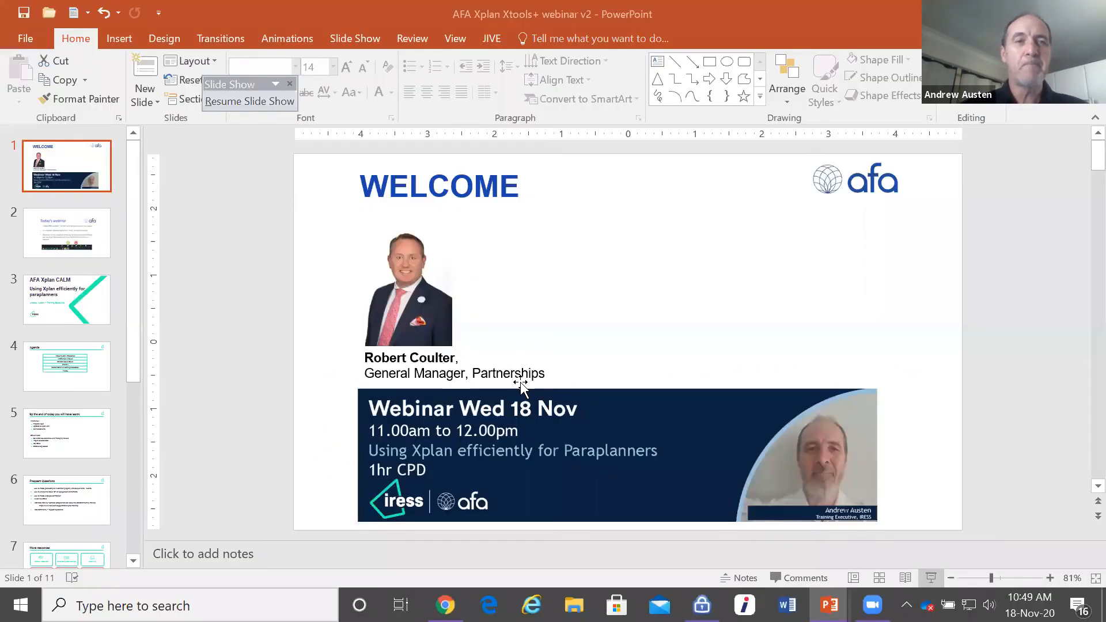
Step: Switch back to Chrome and open the Australian training sessions page from the support section of the Iress website
key("alt+Tab")
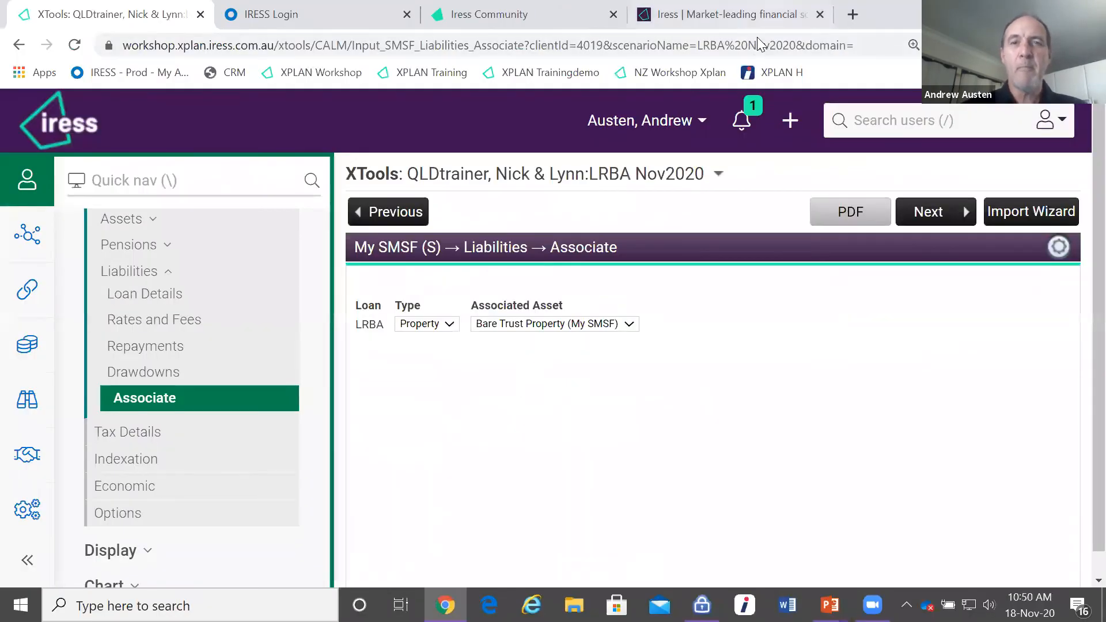
left_click(757, 23)
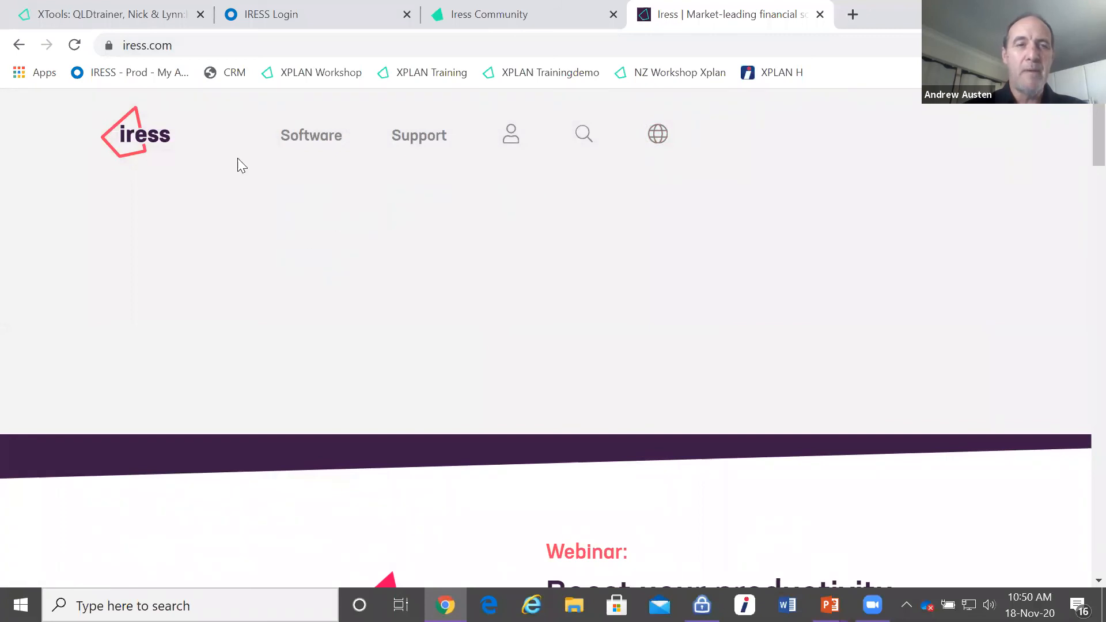
mouse_move(423, 147)
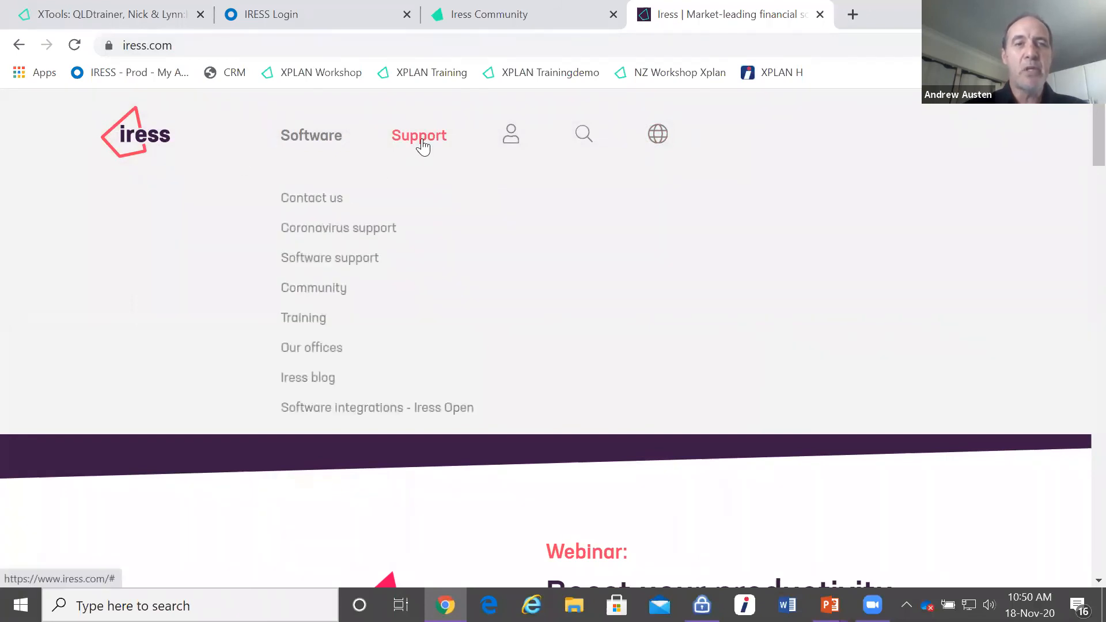
left_click(304, 322)
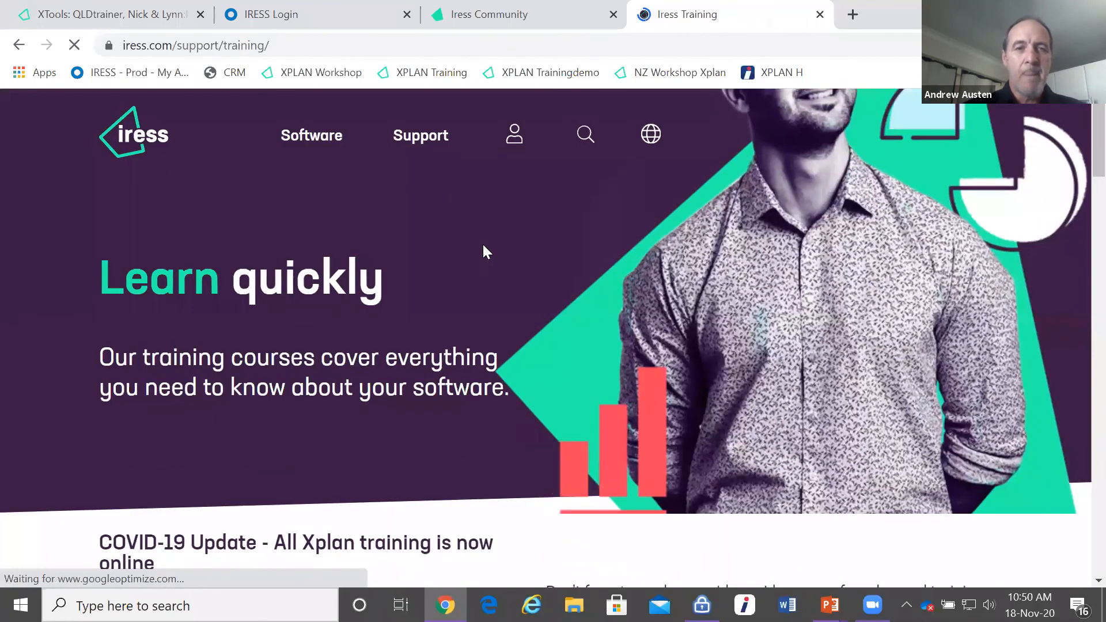
scroll(484, 252, "down", 12)
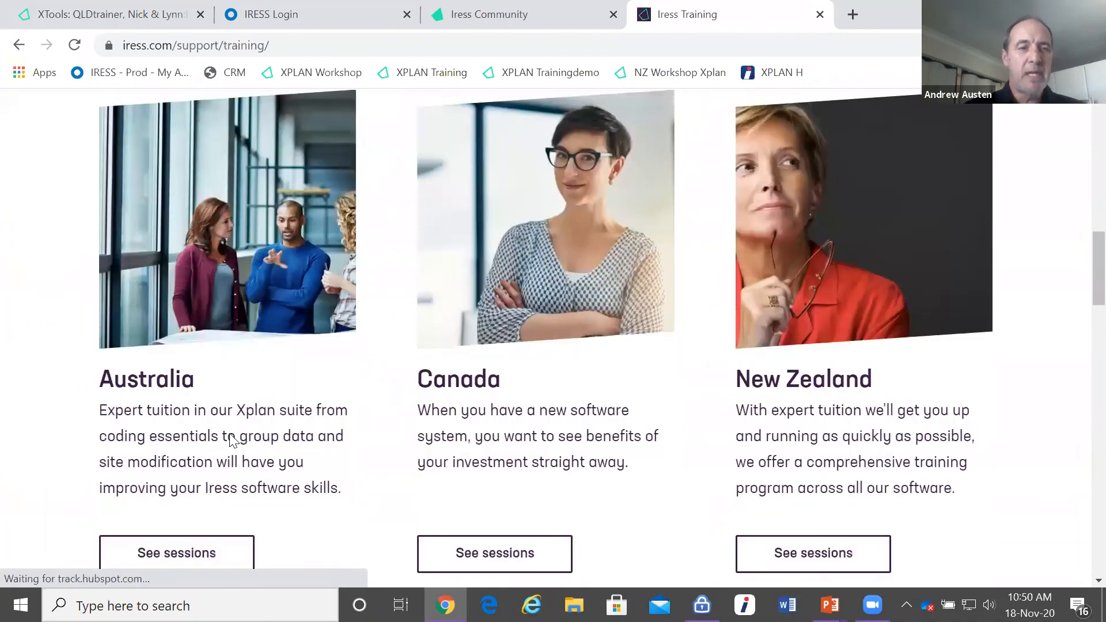
scroll(176, 493, "down", 1)
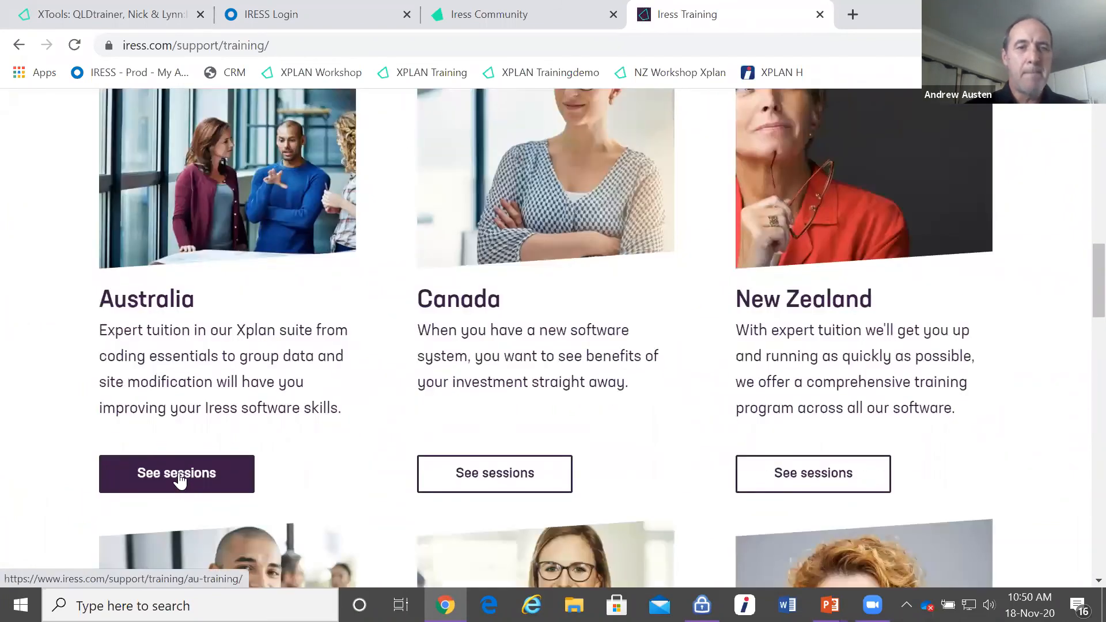
left_click(180, 479)
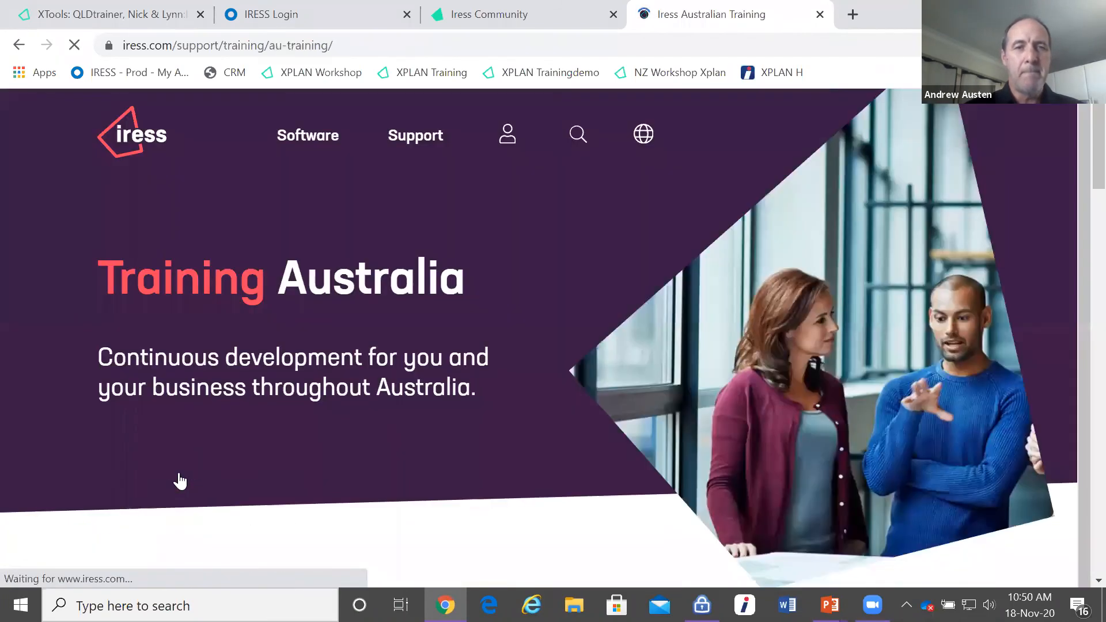
Step: Expand the Virtual Classroom section below the session information on the Australian training page
scroll(476, 305, "down", 15)
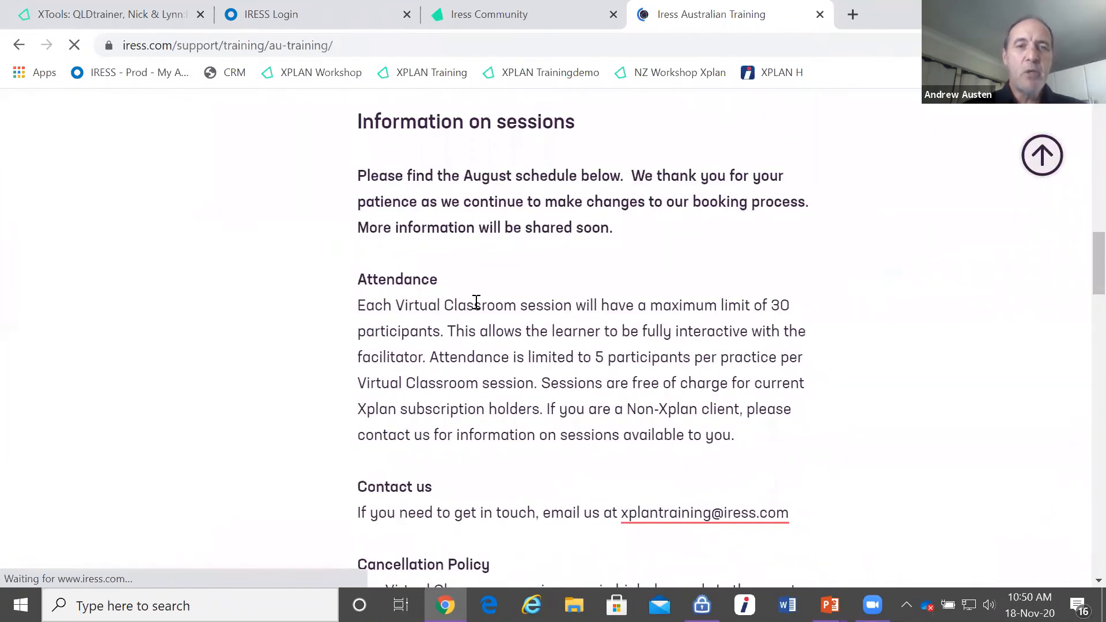
scroll(467, 306, "down", 6)
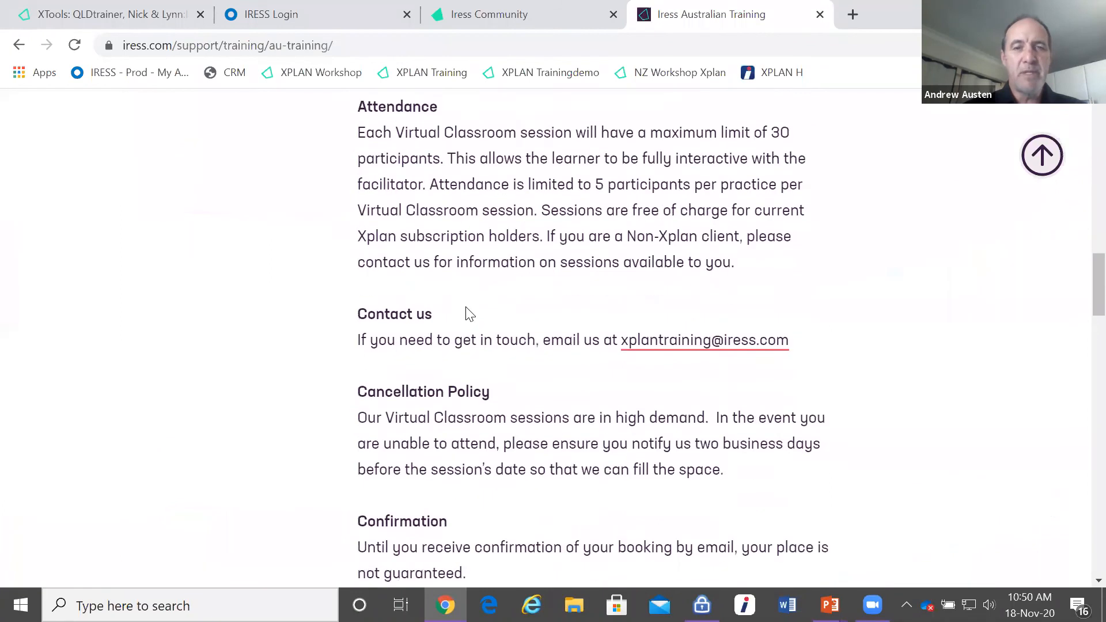
scroll(468, 306, "down", 5)
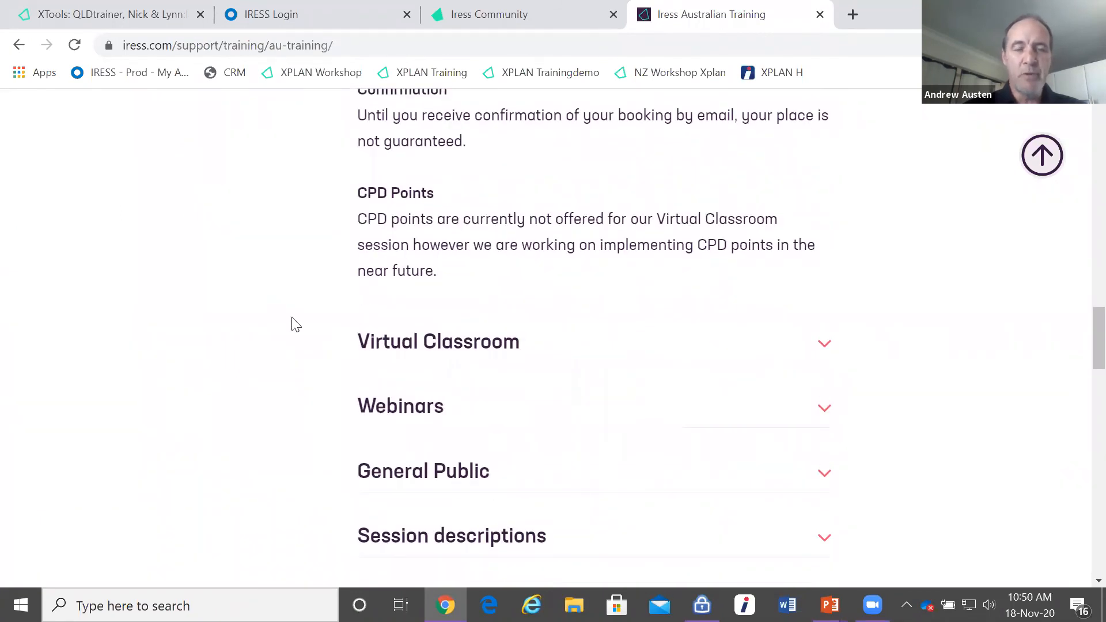
scroll(293, 320, "down", 1)
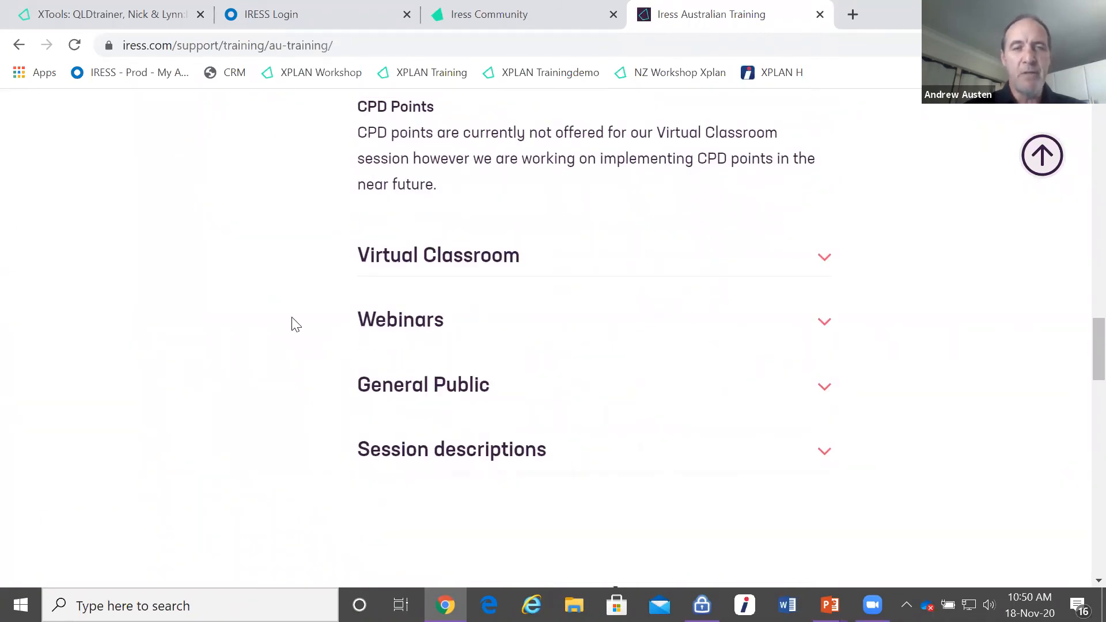
left_click(431, 263)
Step: Examine the dates, times and availability of the upcoming Virtual Classroom sessions
scroll(444, 322, "down", 4)
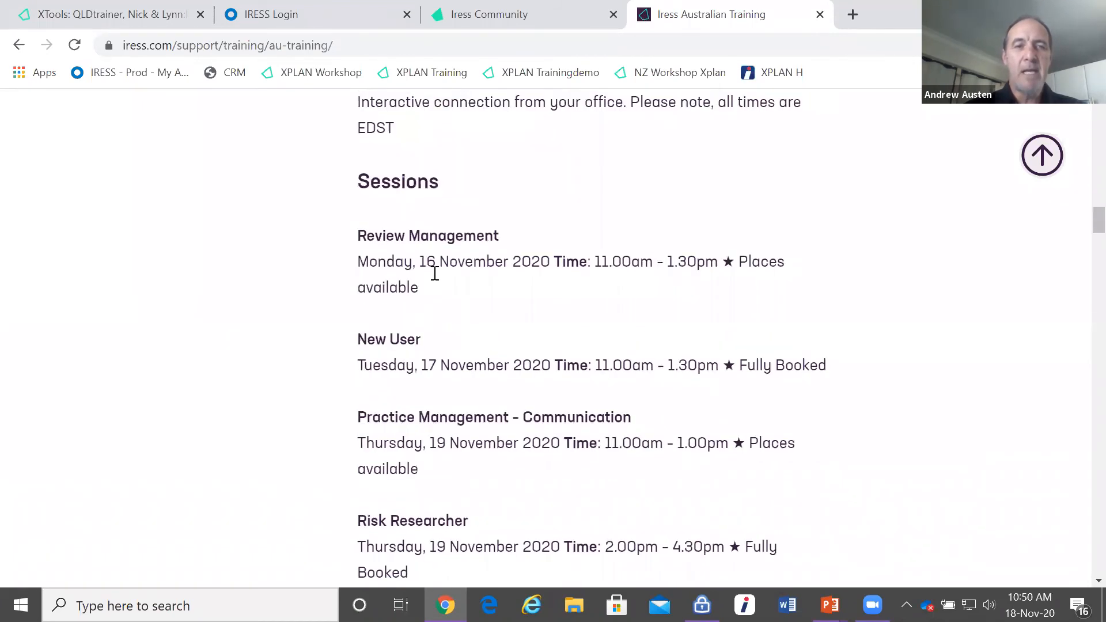
scroll(425, 421, "down", 4)
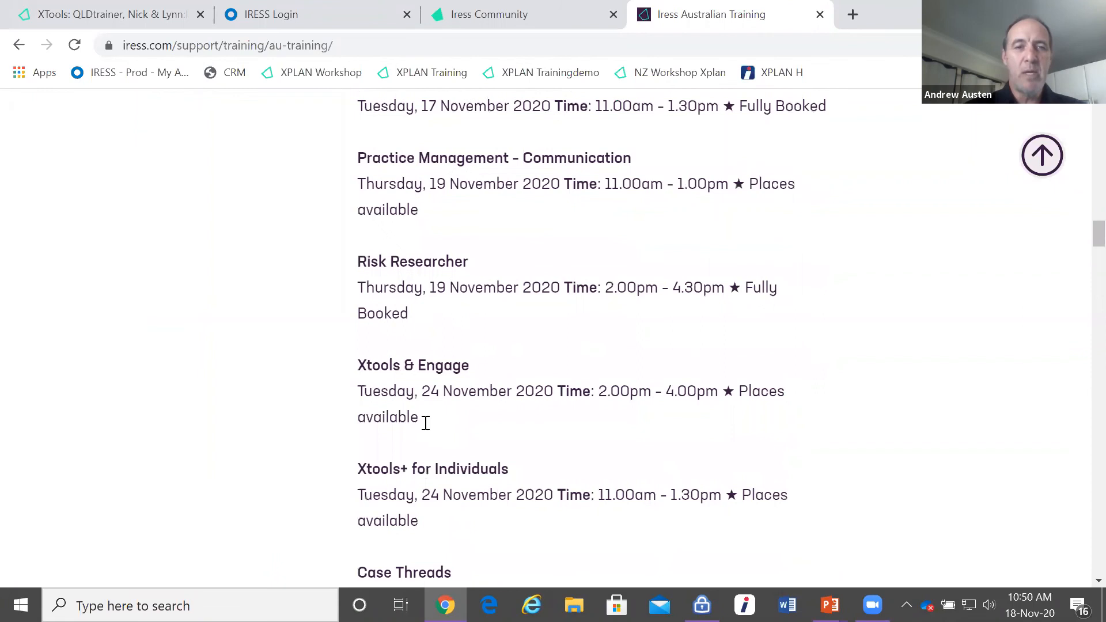
scroll(426, 426, "down", 1)
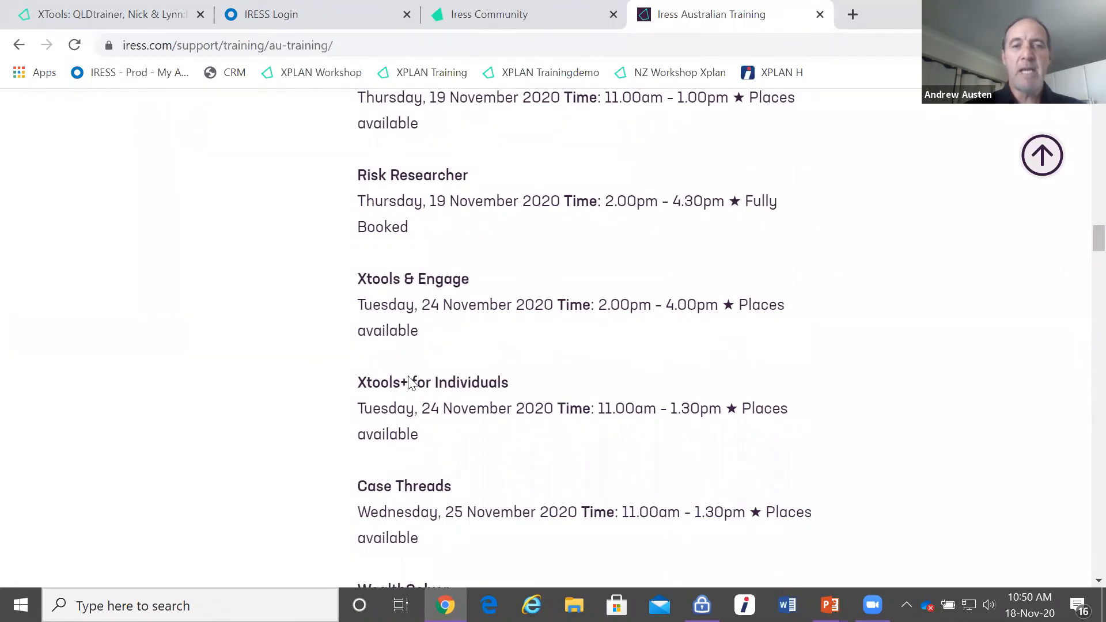
scroll(362, 383, "down", 5)
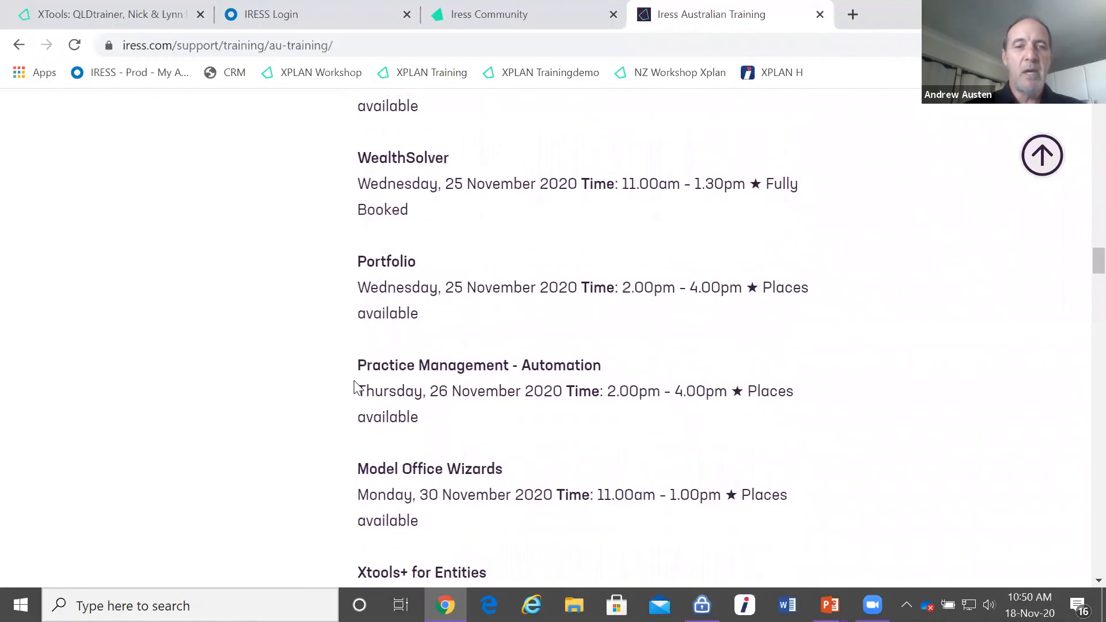
scroll(355, 386, "down", 2)
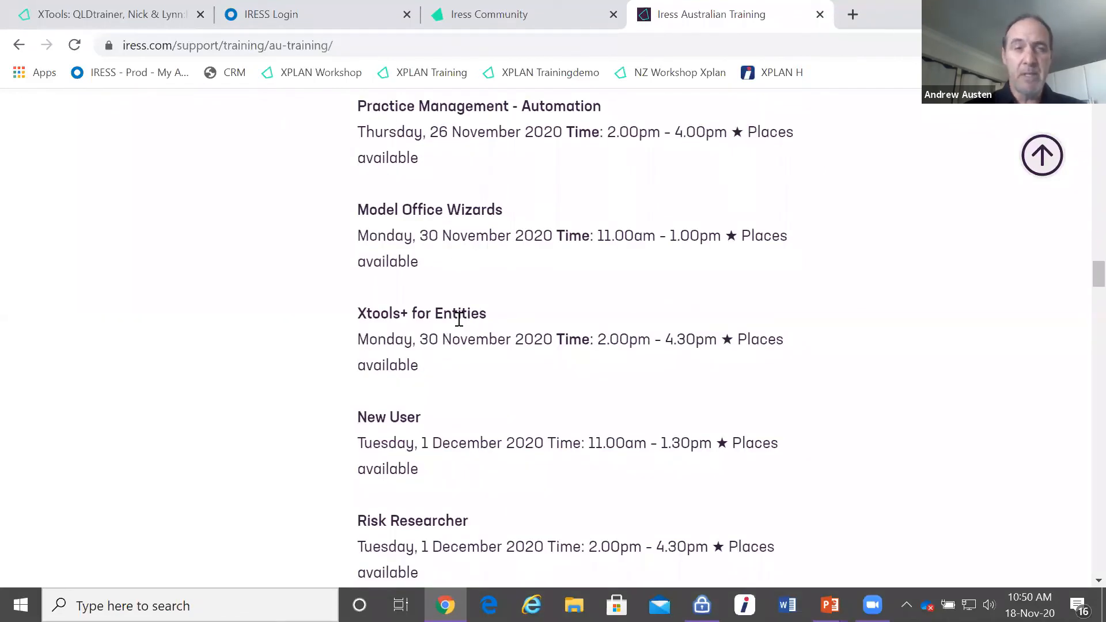
scroll(459, 320, "down", 20)
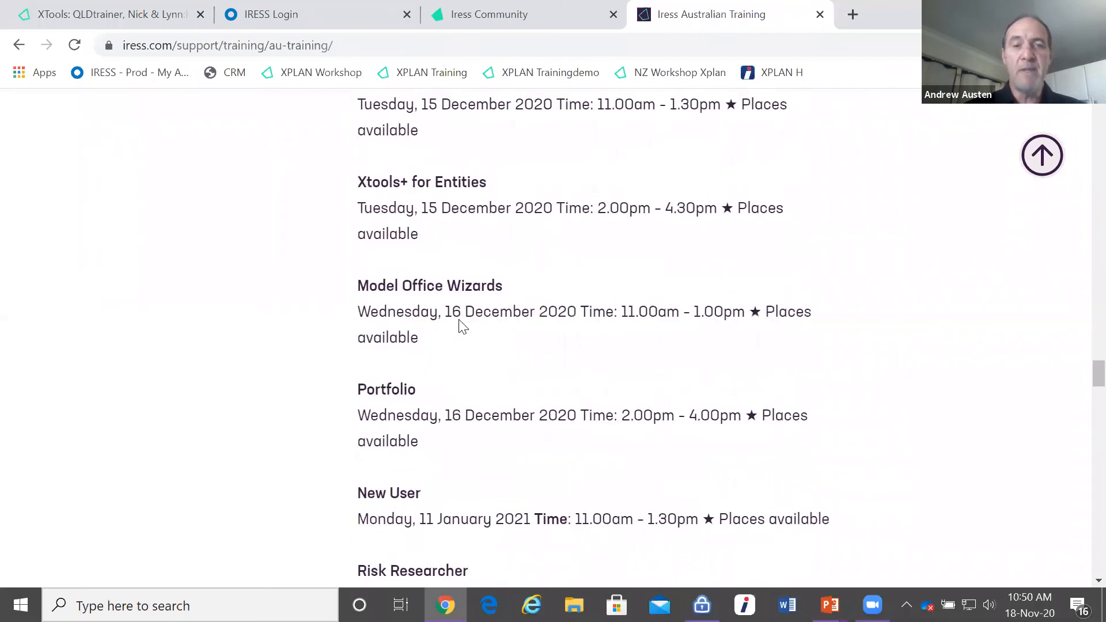
Step: Review the fields of the session registration form, including the session choice and the comments for additional sessions
scroll(467, 325, "down", 20)
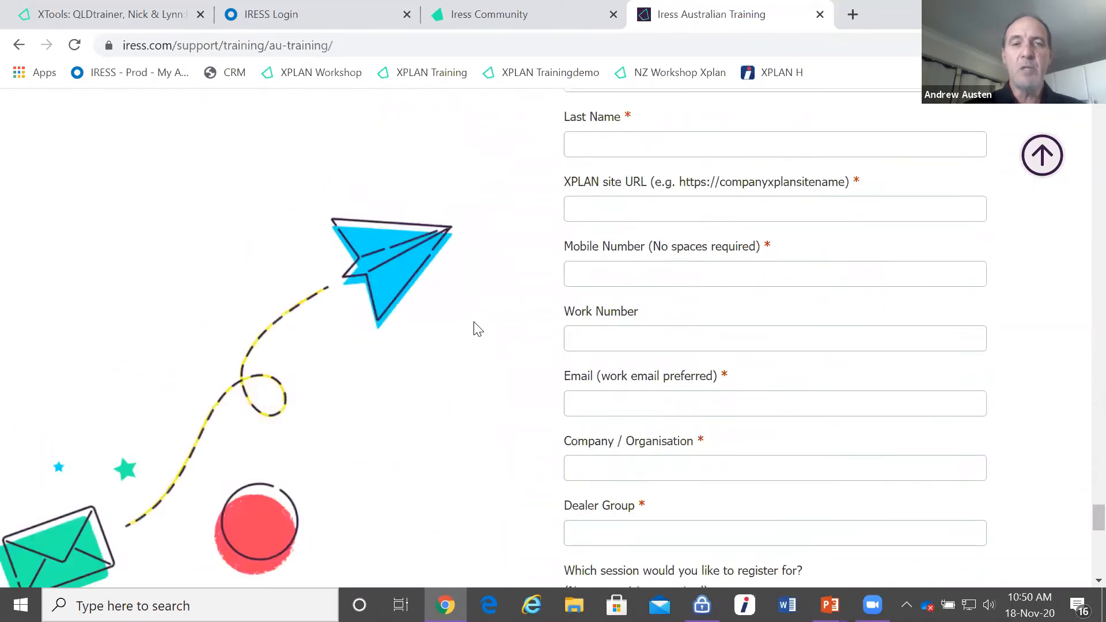
scroll(474, 325, "up", 4)
scroll(477, 329, "down", 4)
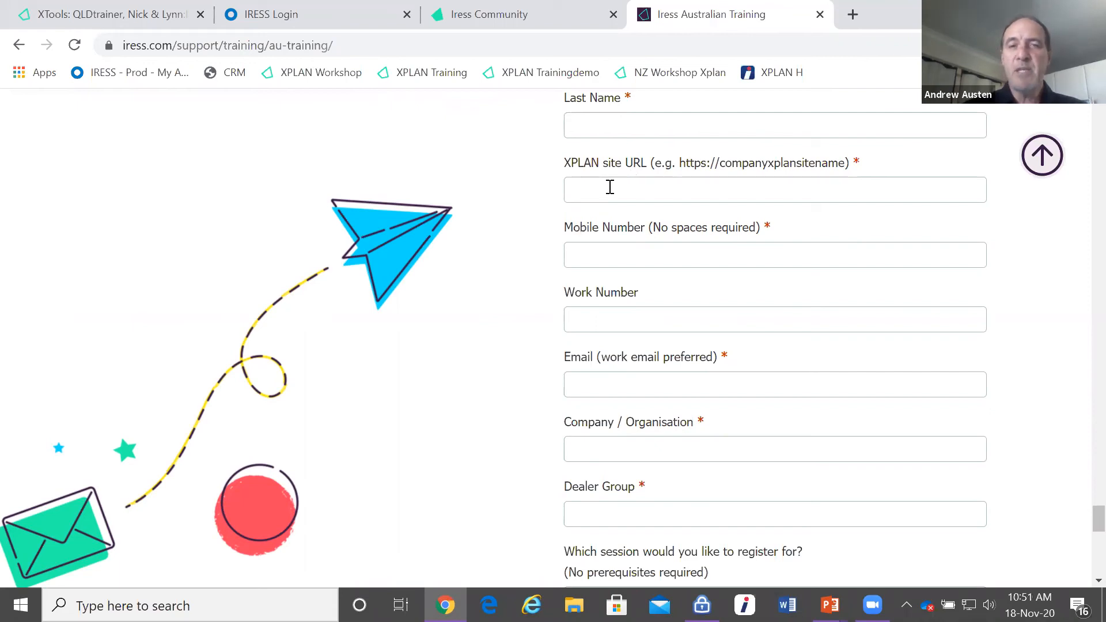
scroll(604, 228, "down", 7)
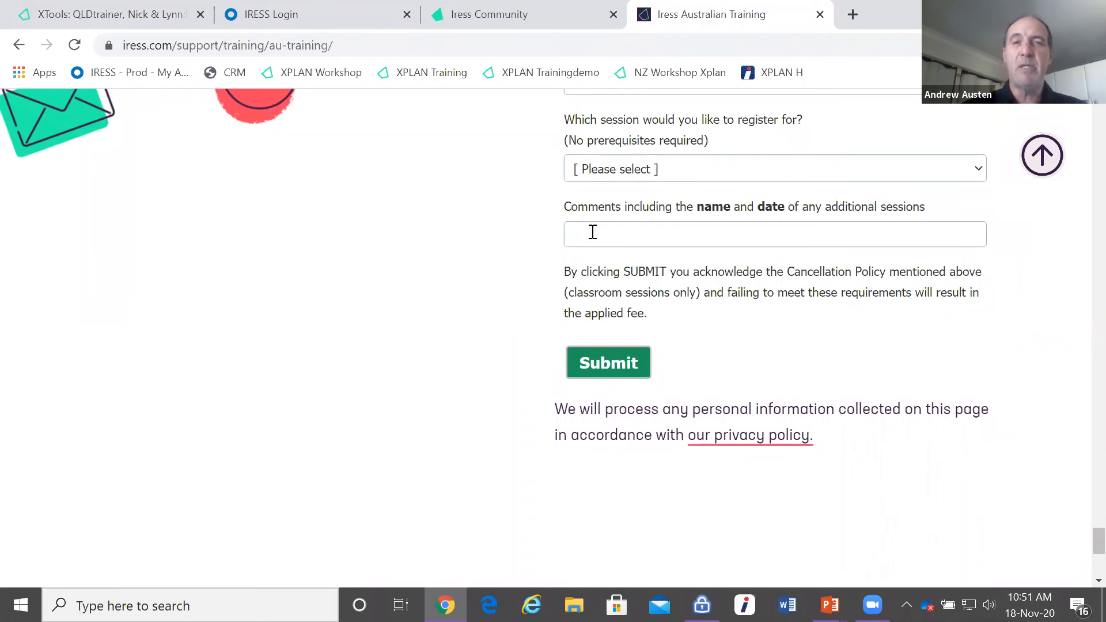
scroll(646, 205, "up", 3)
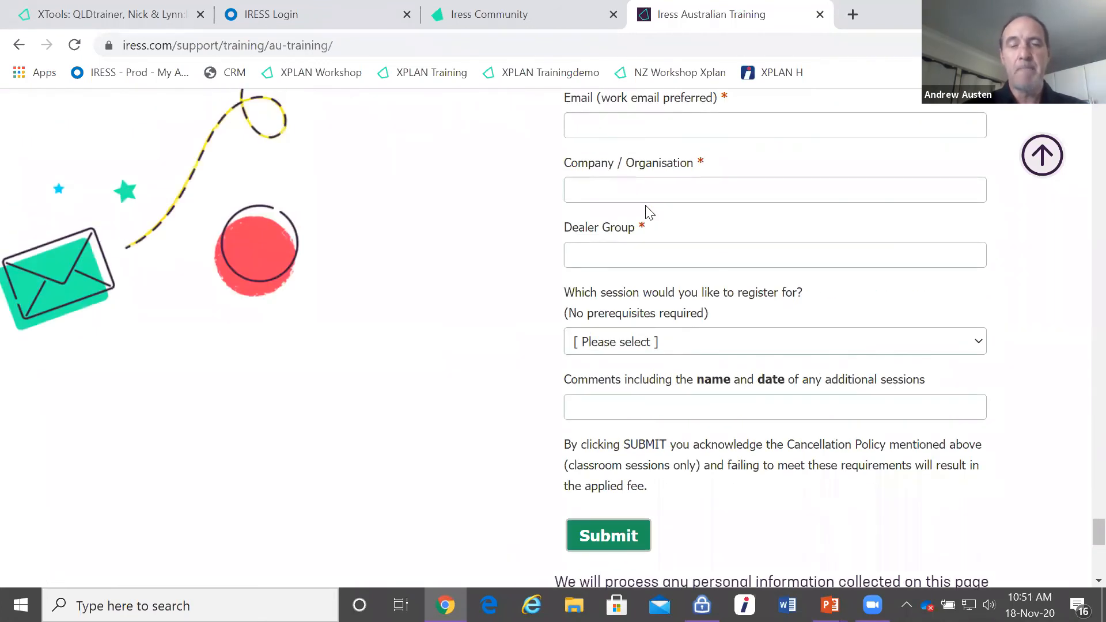
Step: Close the Australian training page and return to the Frequent Questions slide in PowerPoint, dismissing the NetScaler Gateway window
left_click(820, 14)
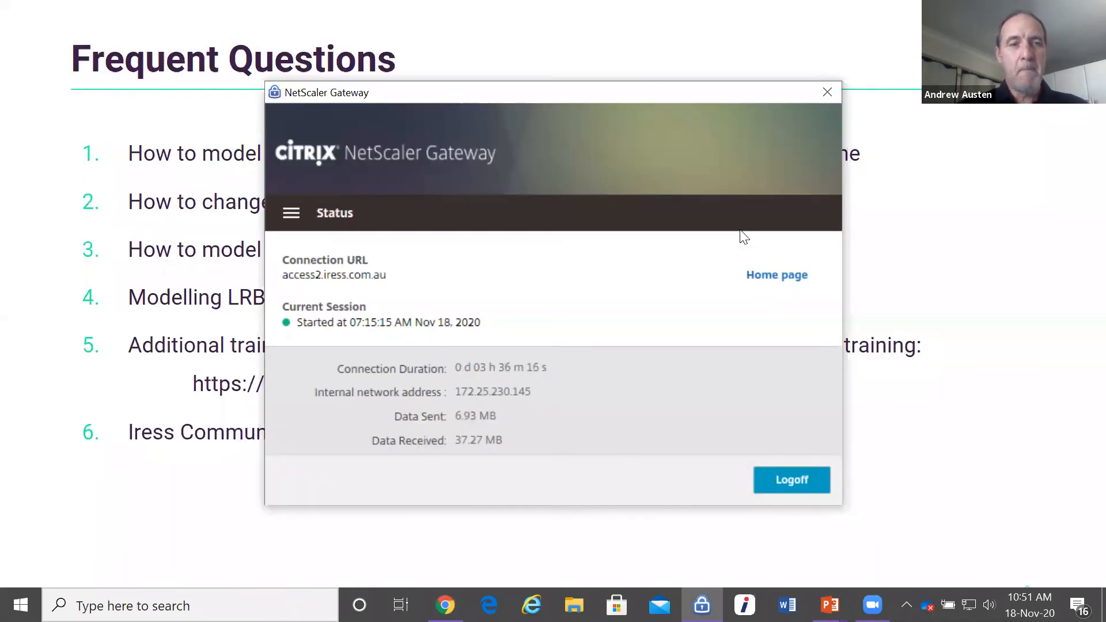
left_click(828, 92)
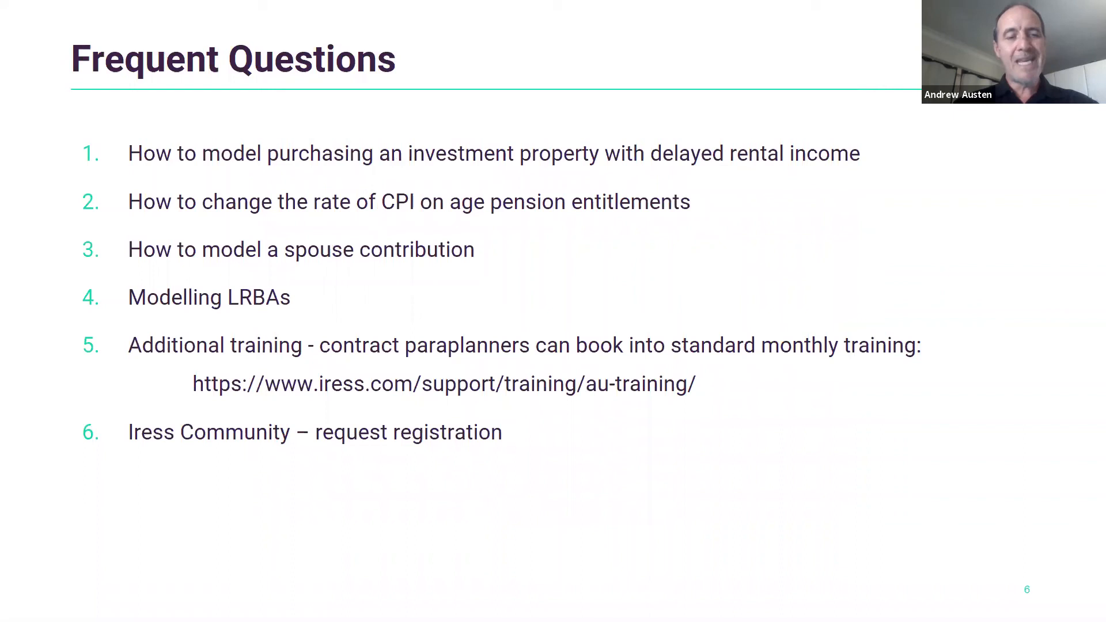
Step: Switch to Xplan in Chrome and open the user account options to locate Help via the Iress Community
key("alt+Tab")
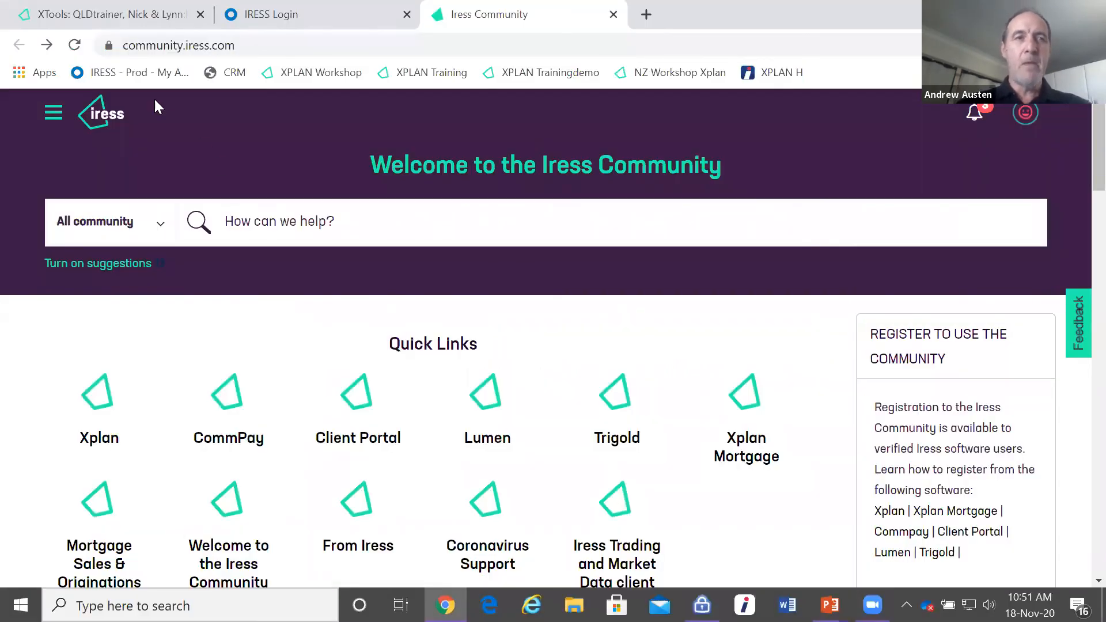
left_click(134, 16)
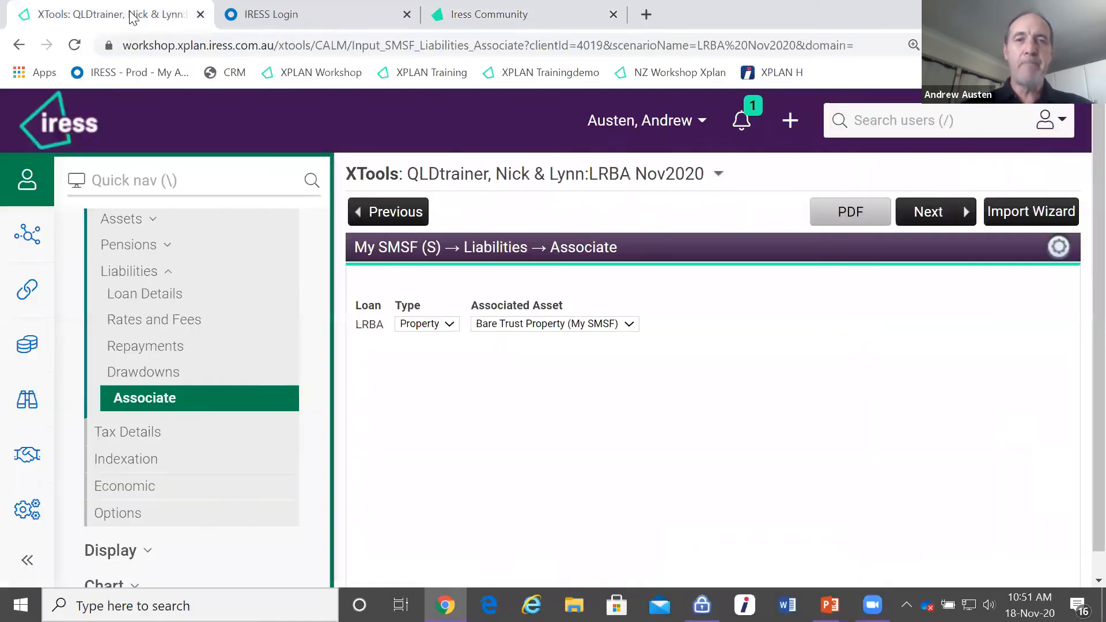
left_click(656, 122)
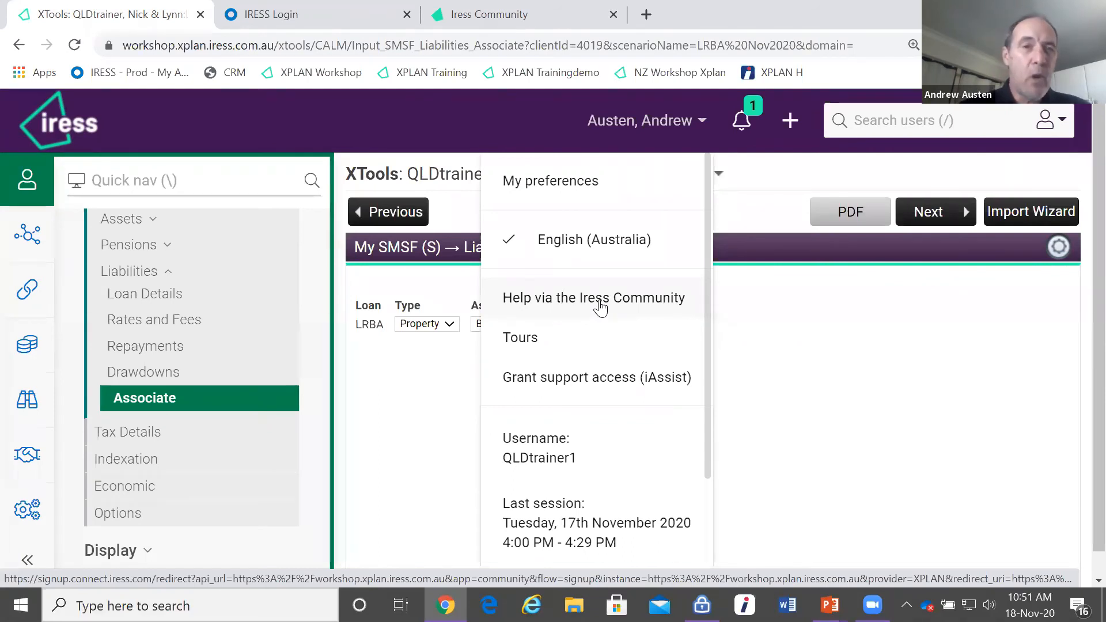
Step: Open the Xplan Training page from the quick links on the Iress Community home page
left_click(464, 28)
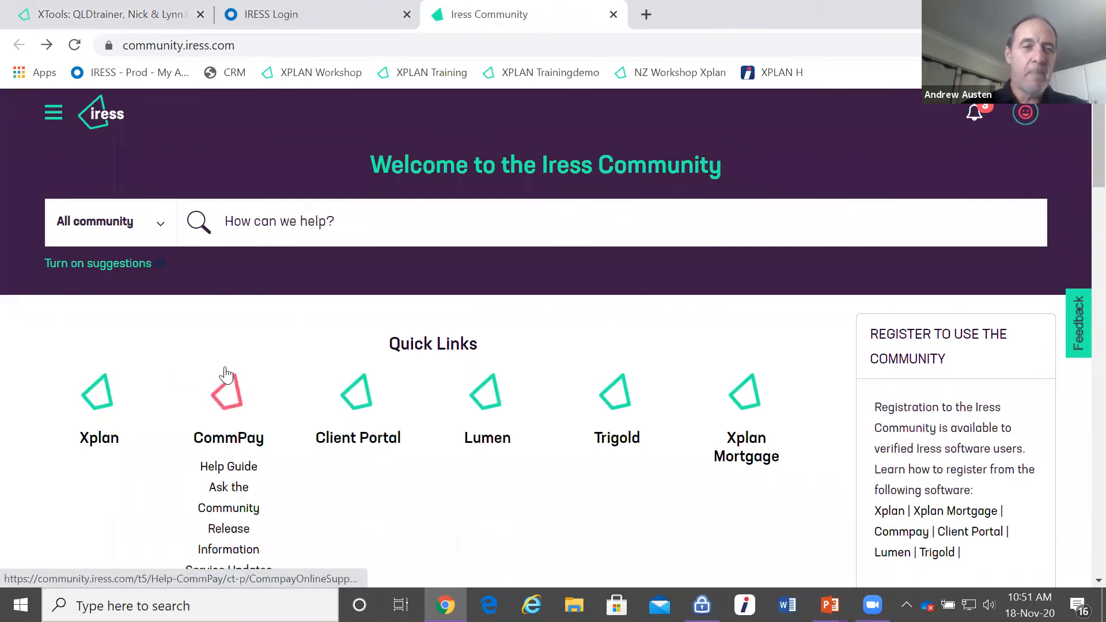
mouse_move(96, 397)
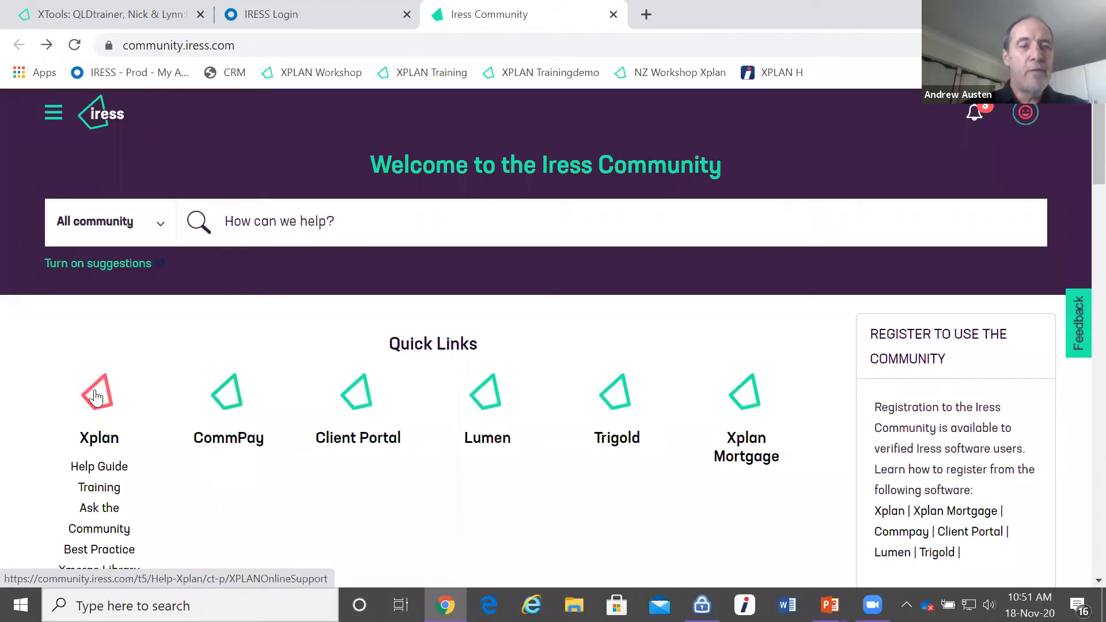
scroll(97, 397, "down", 1)
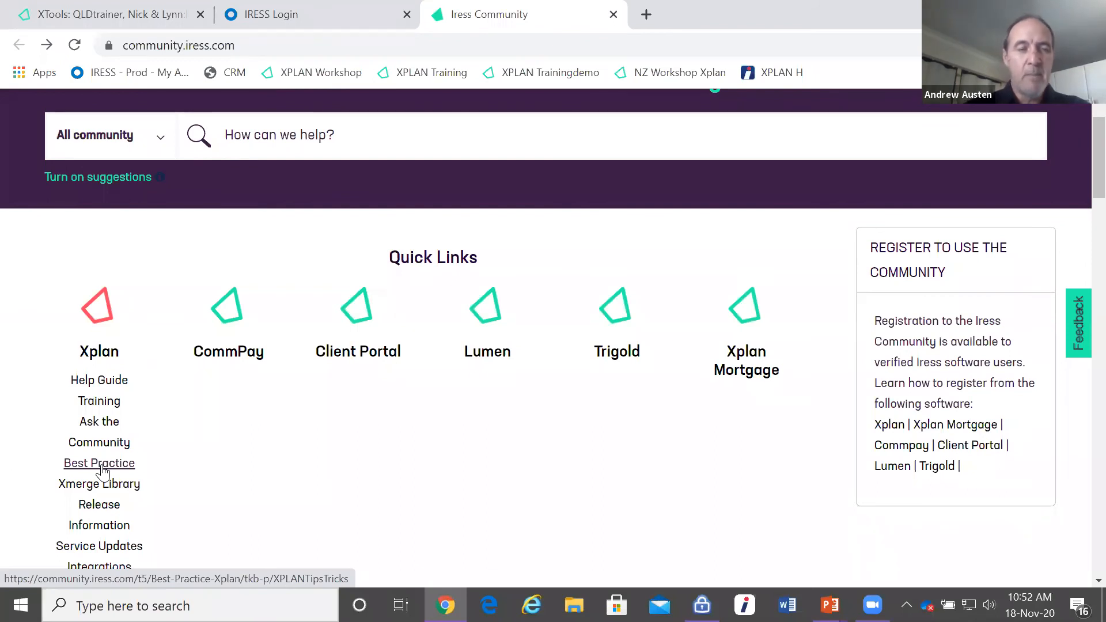
left_click(102, 410)
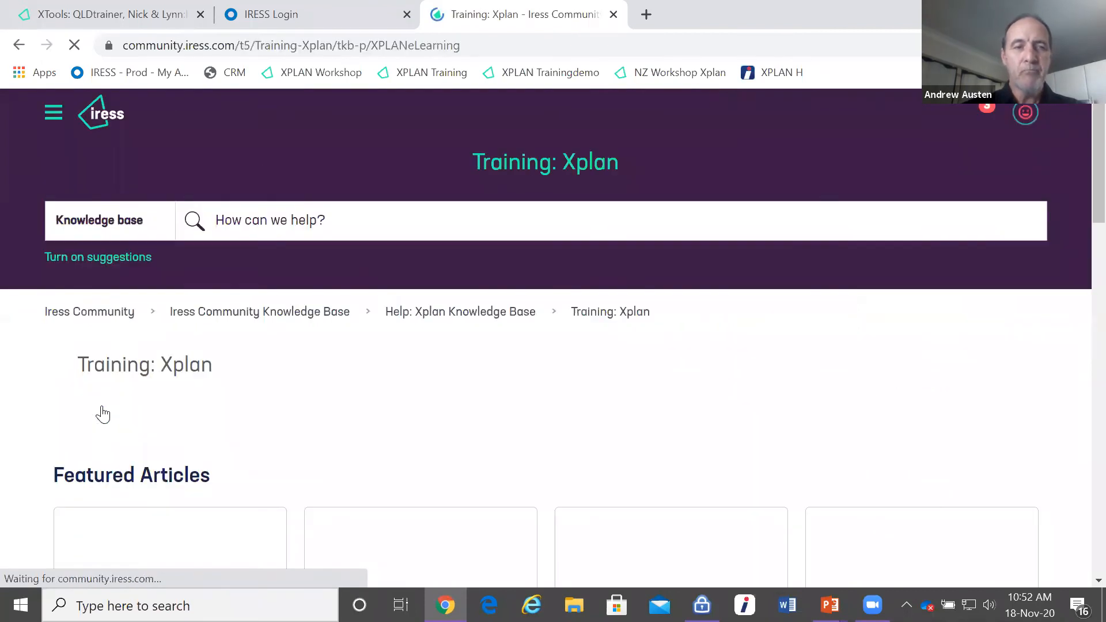
Step: Filter the Xplan training articles by the Xtools (+) topic for Australia and view the results
scroll(503, 349, "down", 5)
scroll(502, 345, "down", 10)
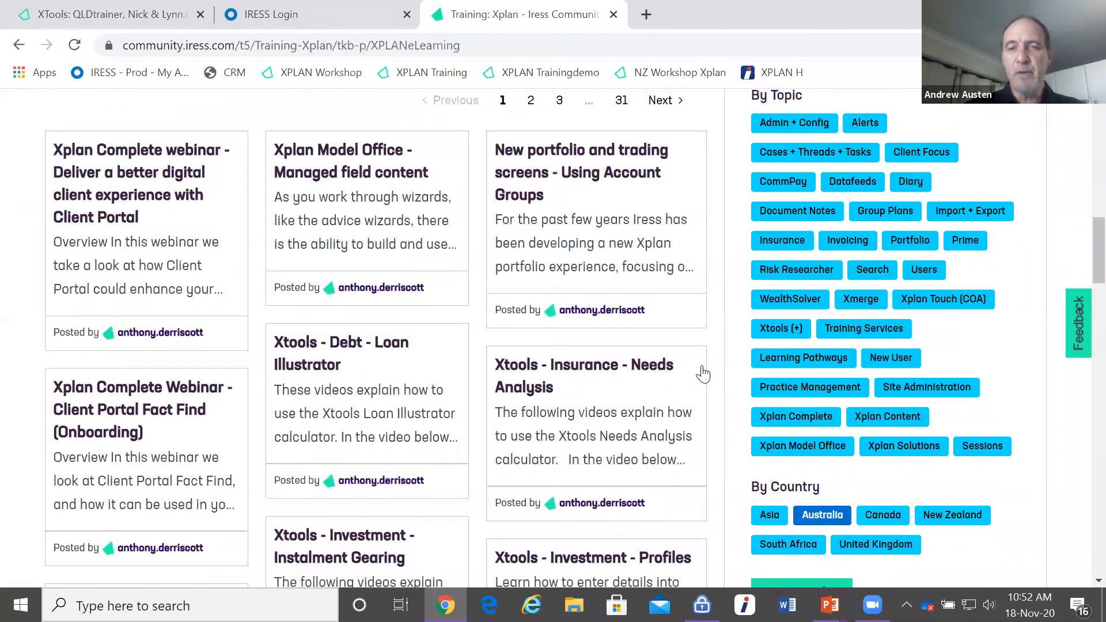
left_click(783, 334)
scroll(833, 491, "down", 2)
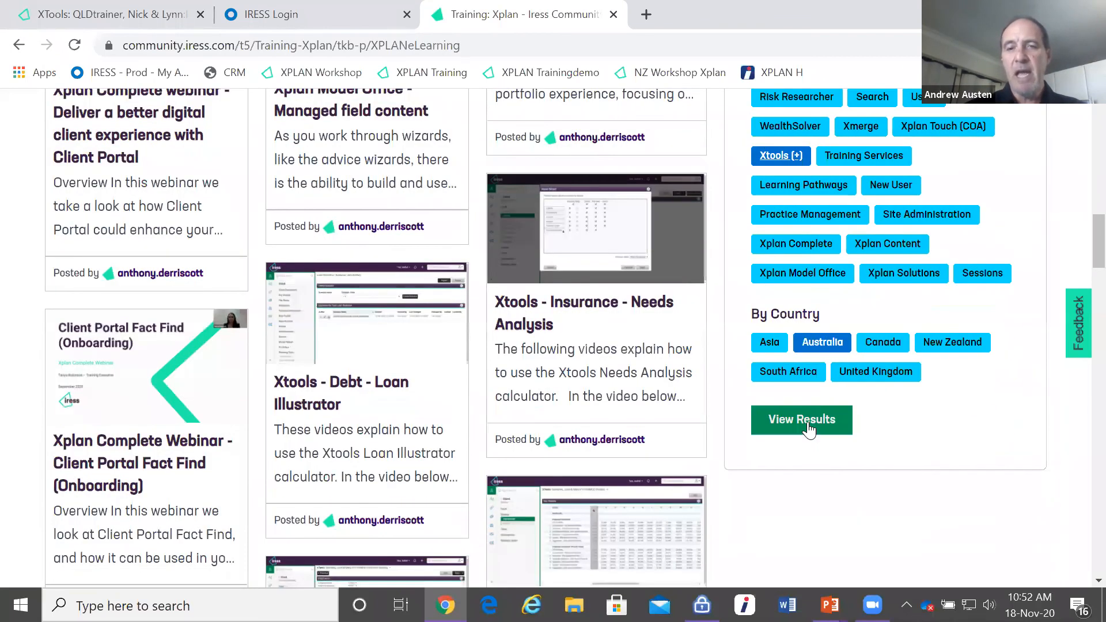
left_click(809, 429)
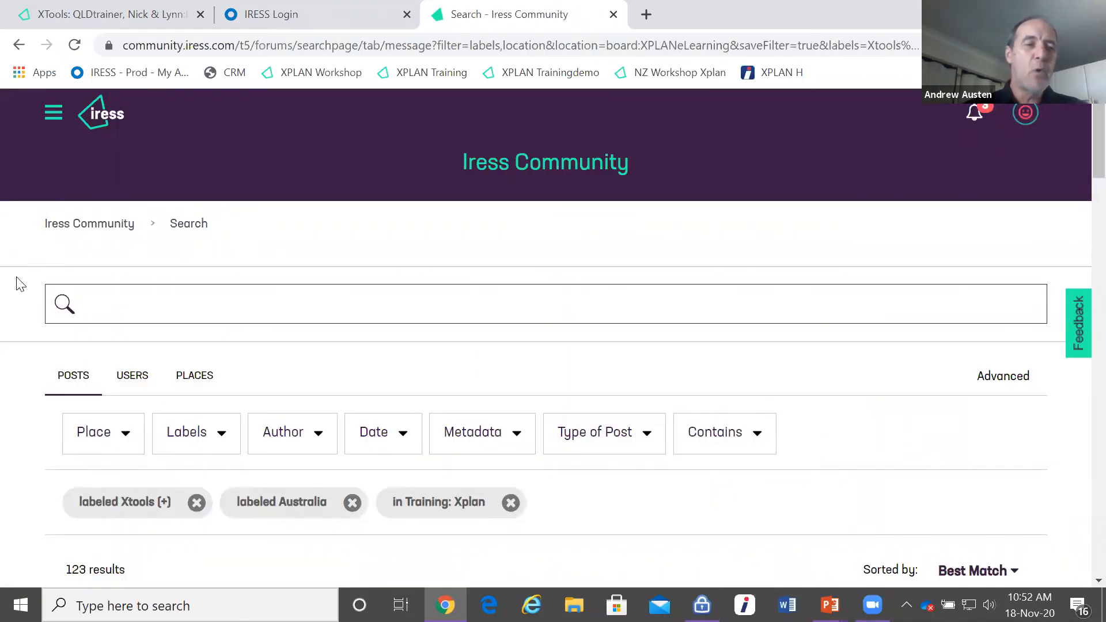
Step: Open the "Xplan Complete Webinar - Xtools/Xtools+ enhancements and defined benefit" article from the results and review its contents
scroll(20, 284, "down", 6)
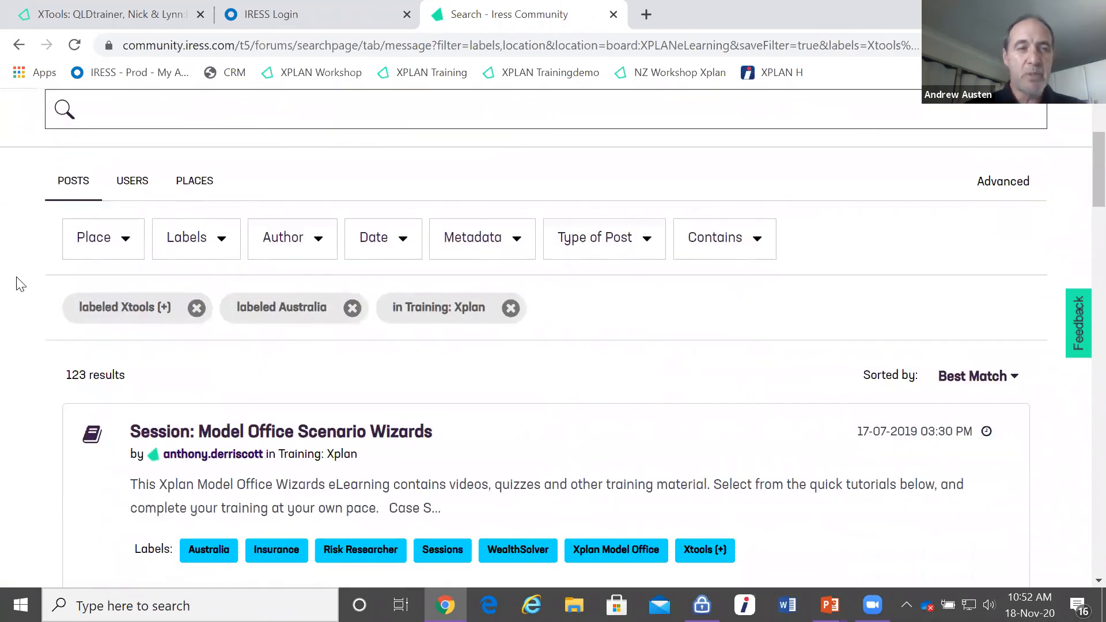
scroll(20, 284, "down", 6)
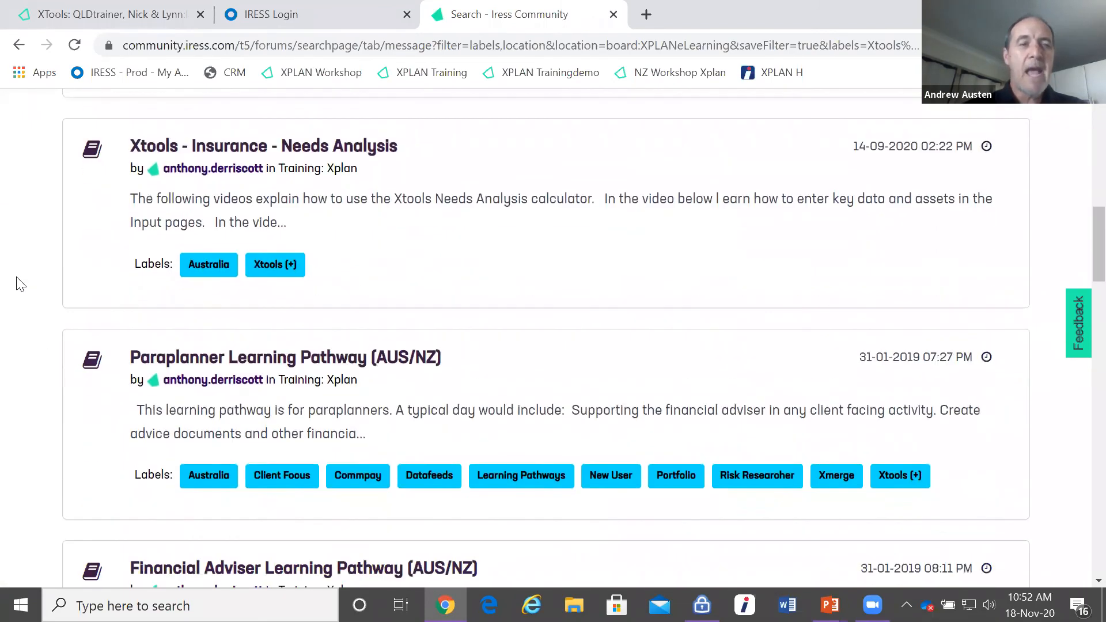
scroll(20, 284, "down", 7)
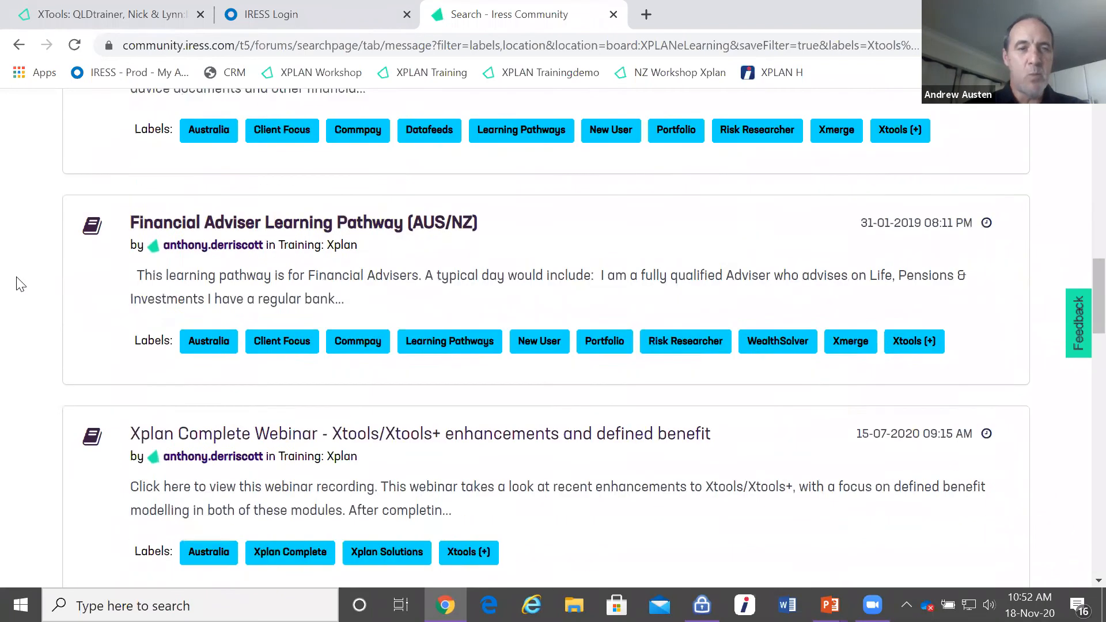
scroll(20, 284, "down", 2)
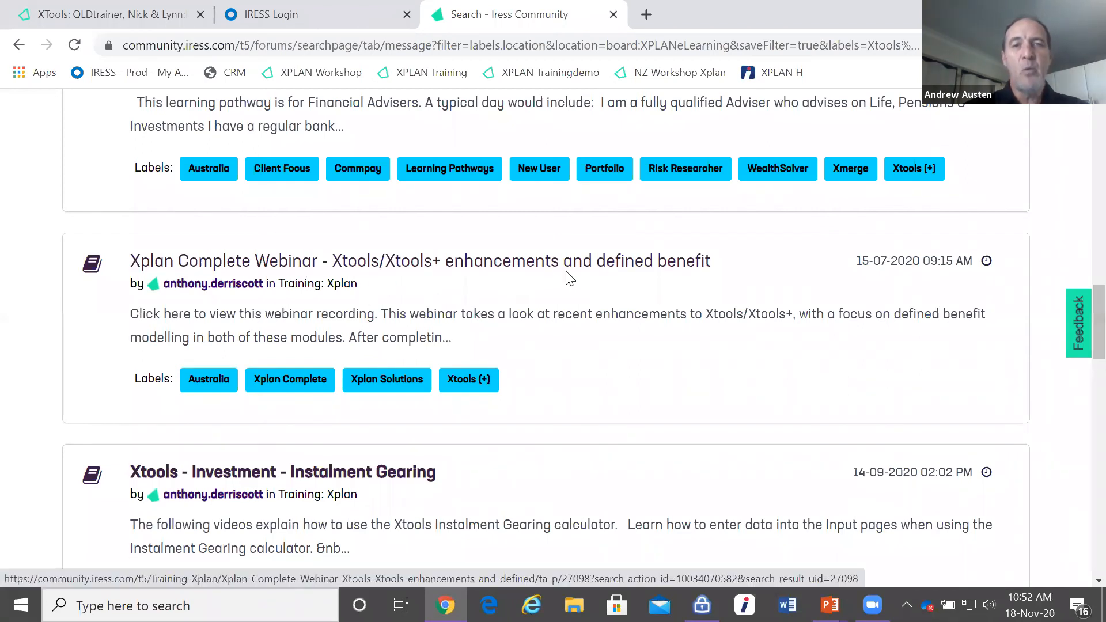
left_click(631, 269)
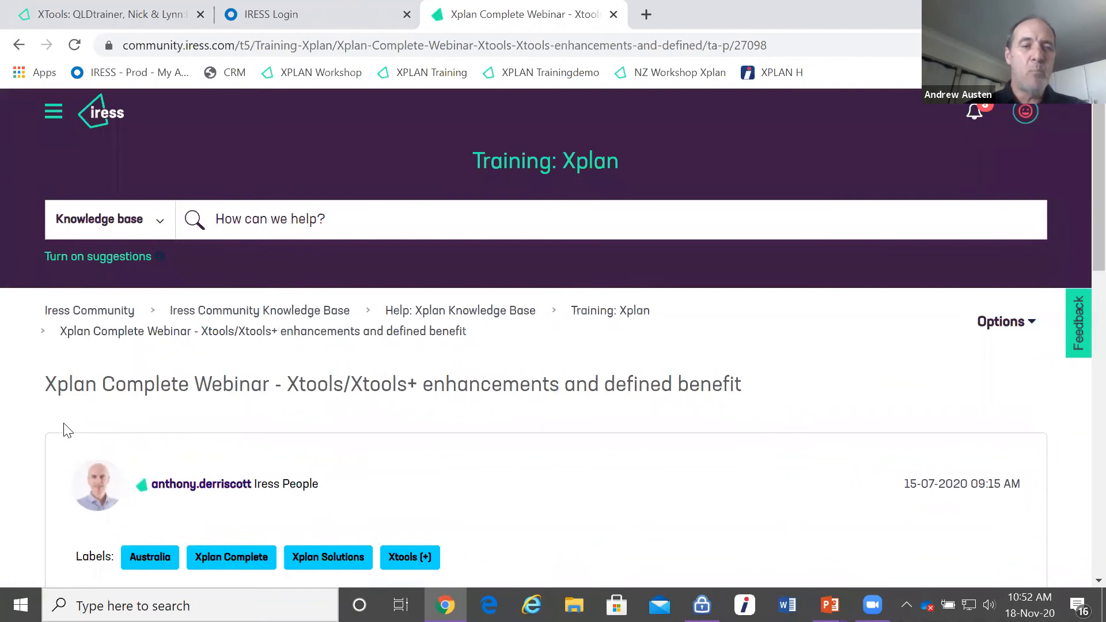
scroll(68, 431, "down", 6)
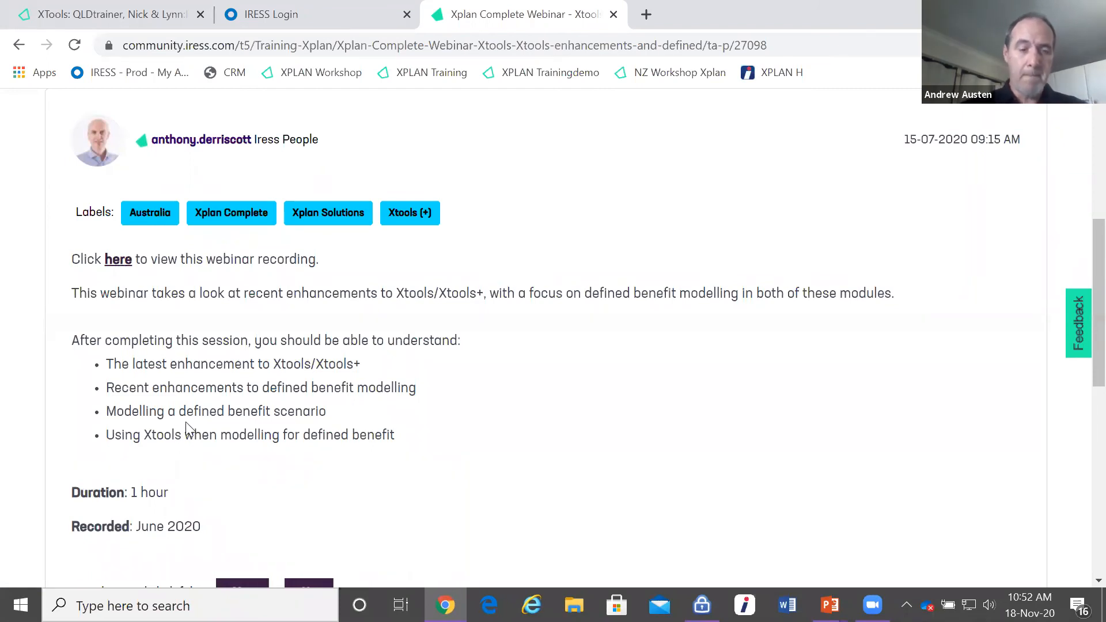
Step: Switch back to the PowerPoint slide show and advance from Frequent Questions to the Open Questions slide
key("alt+Tab")
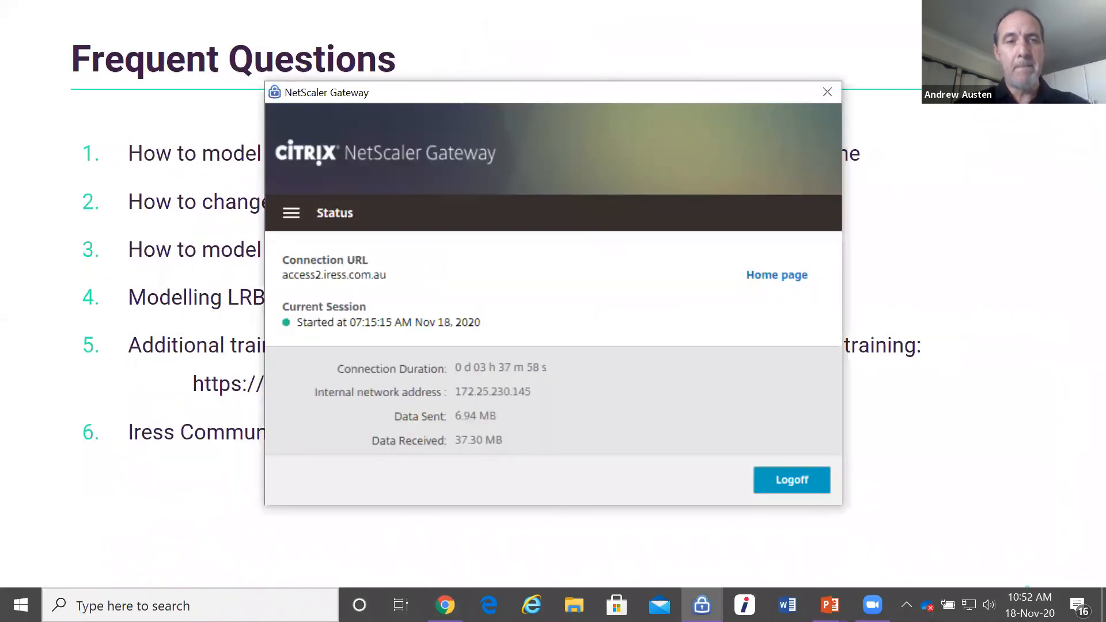
key("alt+Tab")
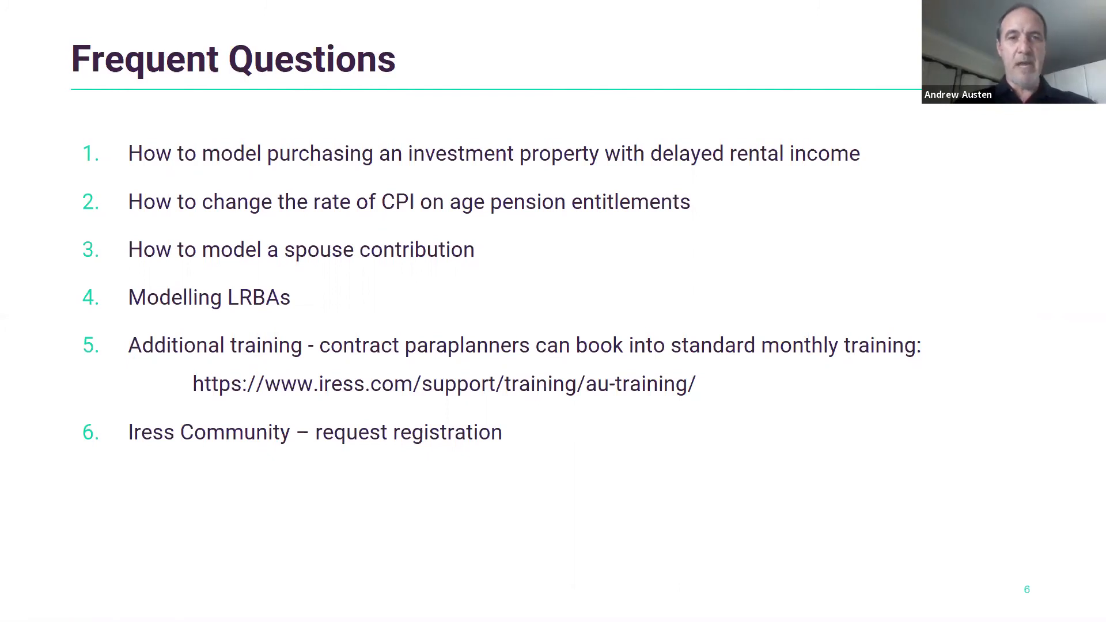
key("Right")
key("Right")
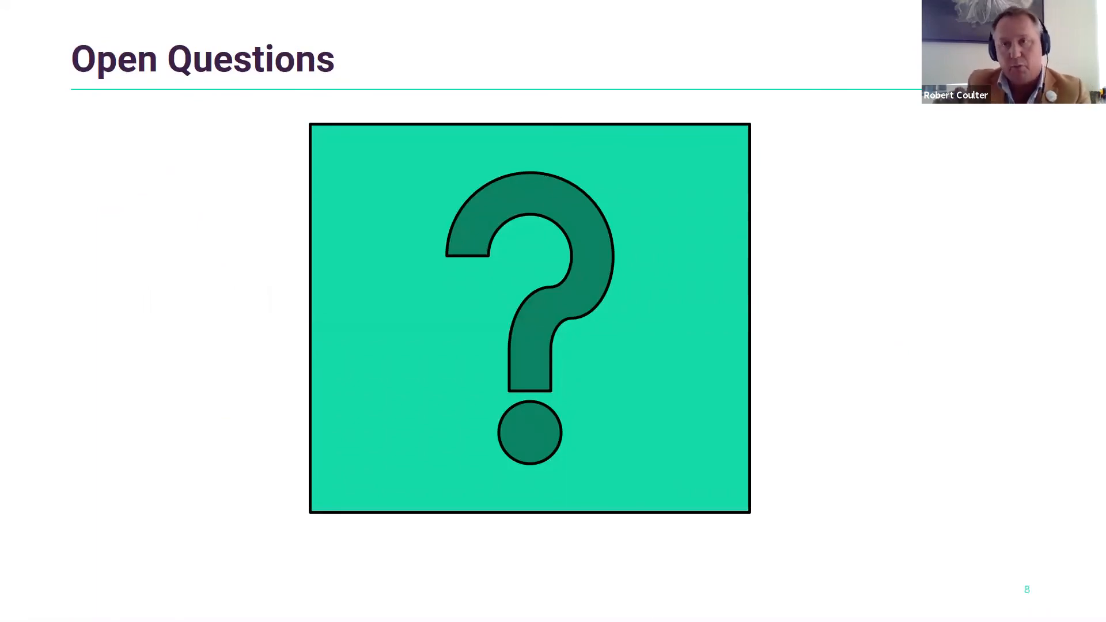
Step: End the slide show and switch to the LRBA Nov2020 scenario in Xplan in Chrome, dismissing the open user menu
key("Escape")
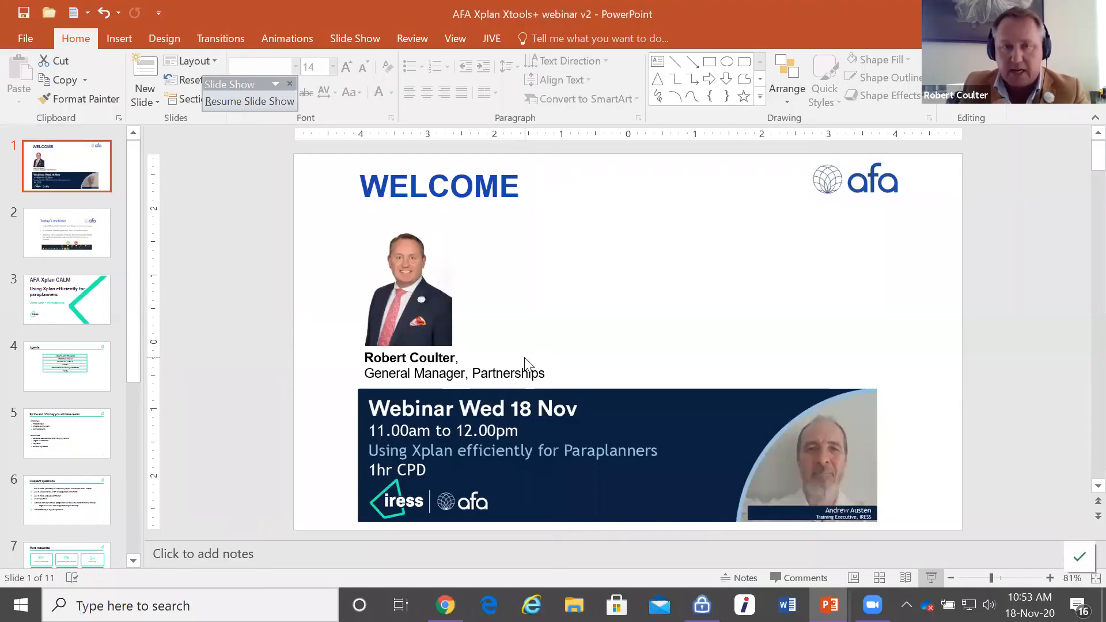
key("alt+Tab")
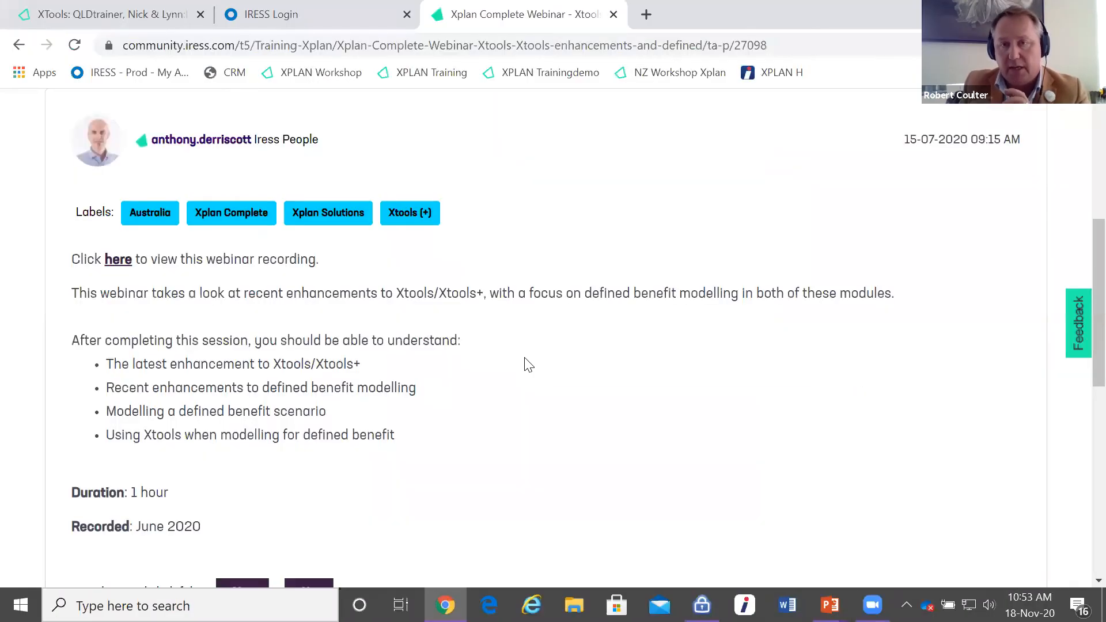
left_click(140, 14)
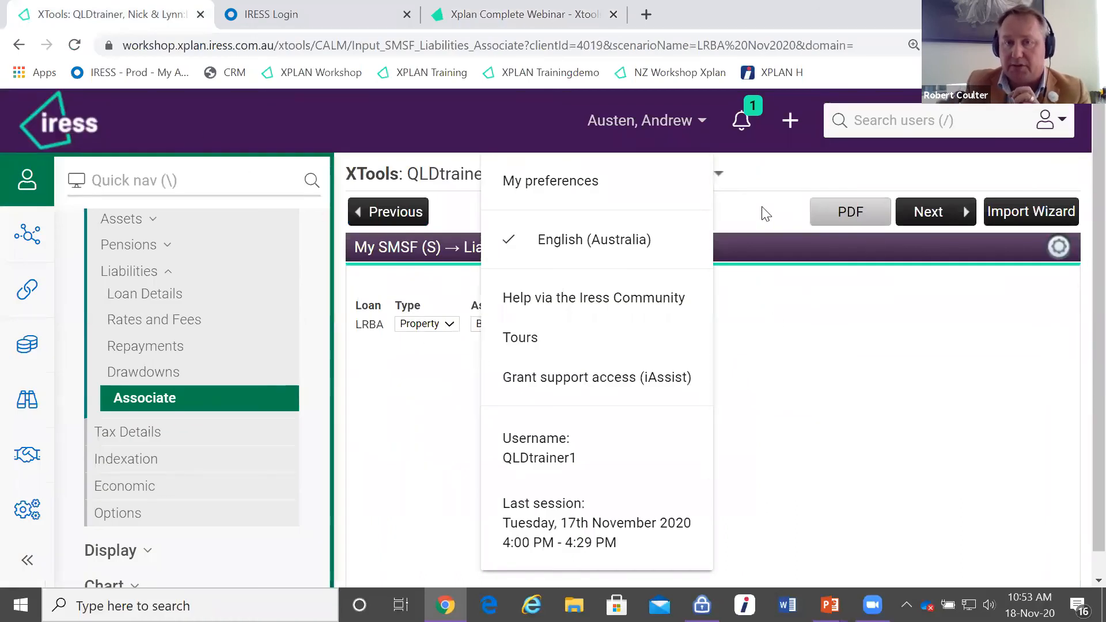
left_click(763, 224)
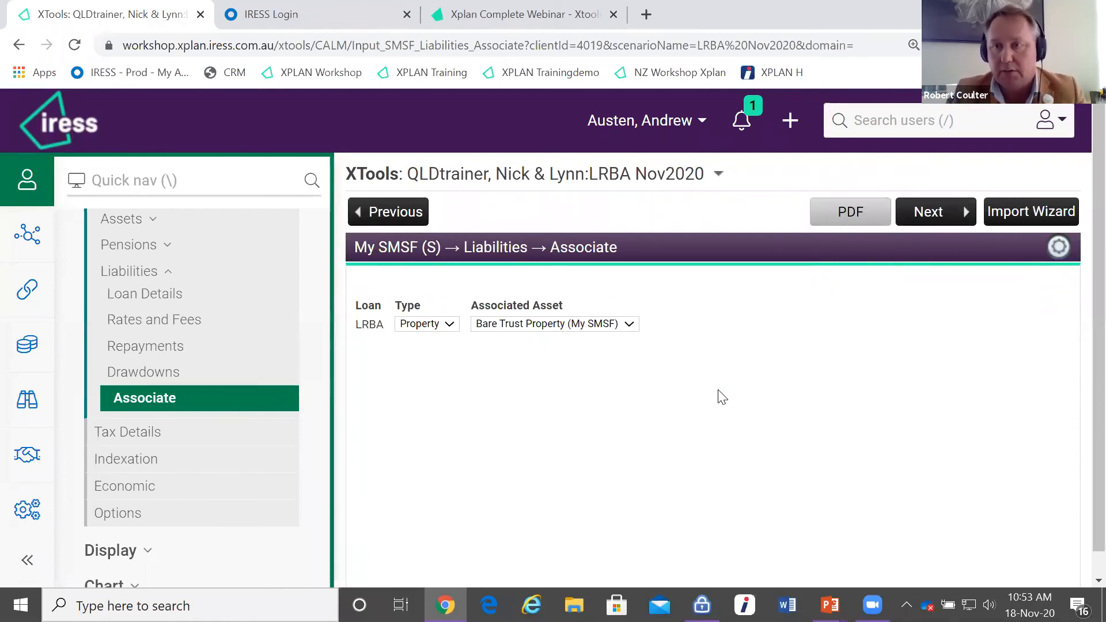
Step: Check the site's version number in the About Xplan information and close it
left_click(633, 125)
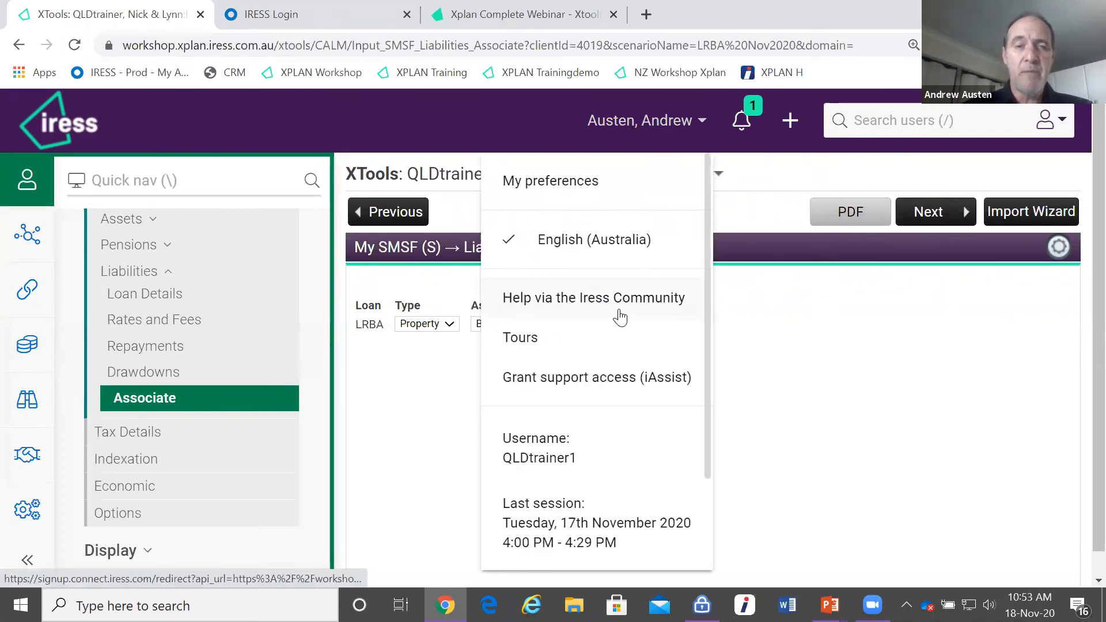
scroll(617, 318, "down", 2)
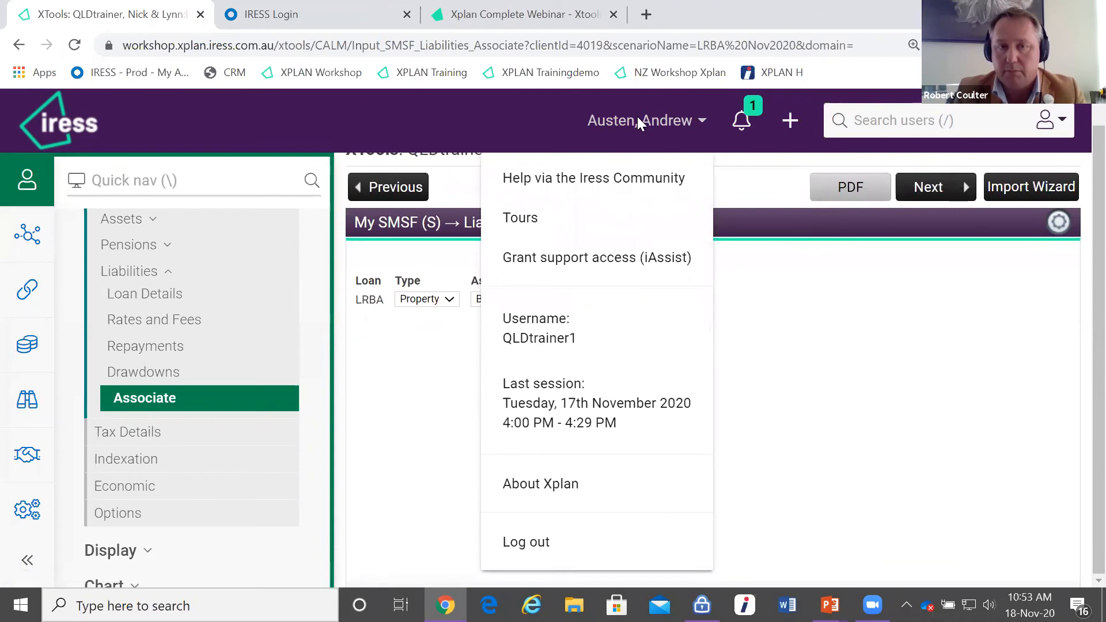
left_click(562, 487)
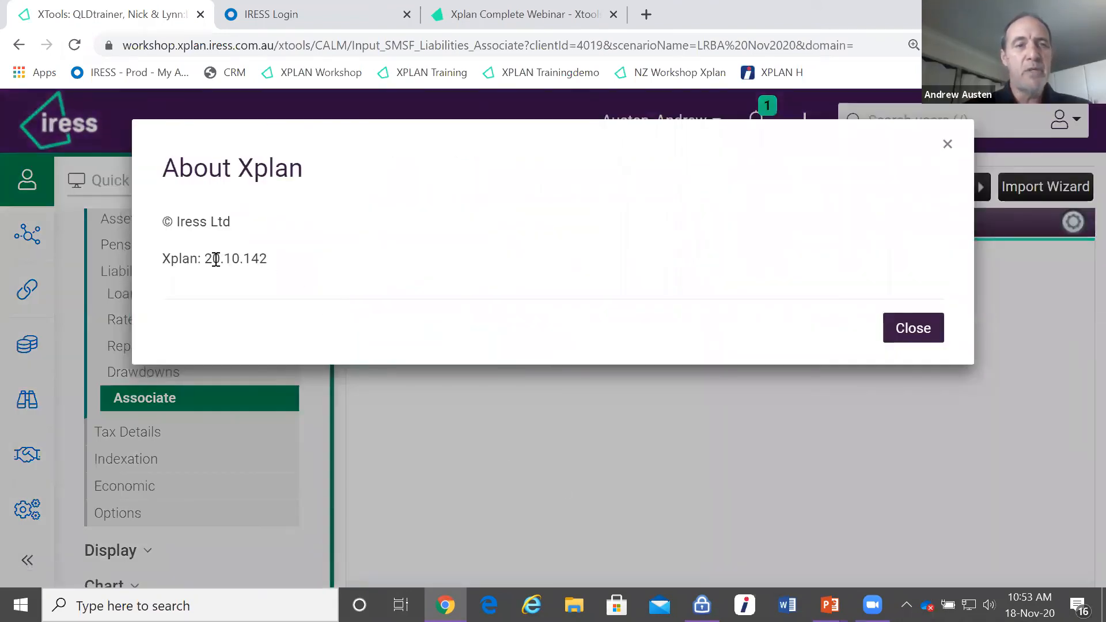
left_click_drag(205, 259, 274, 266)
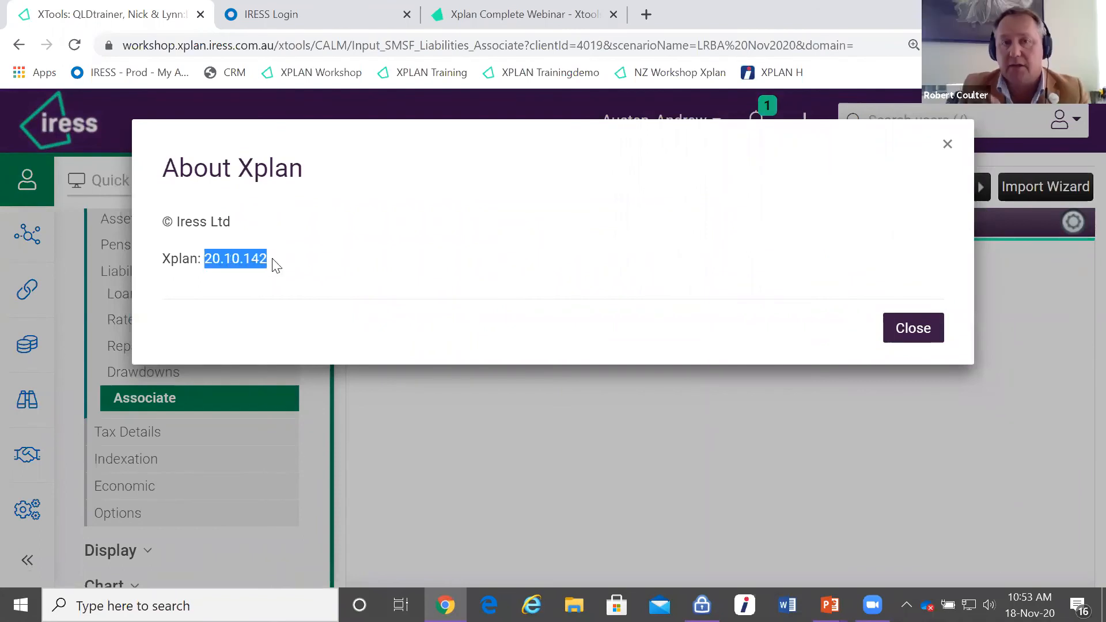
left_click(273, 261)
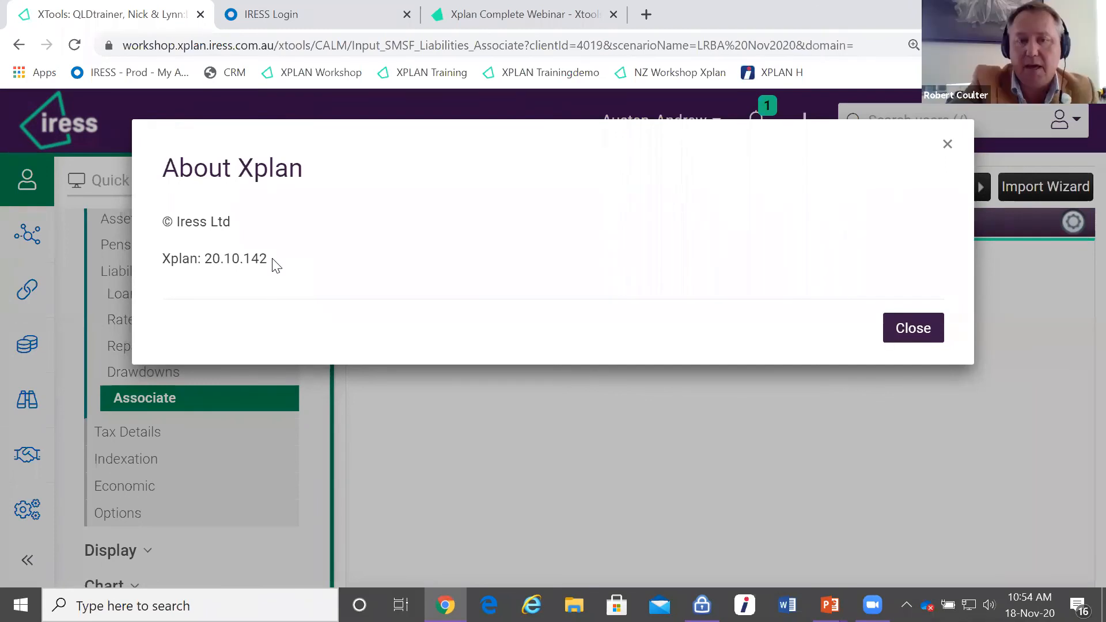
left_click(909, 329)
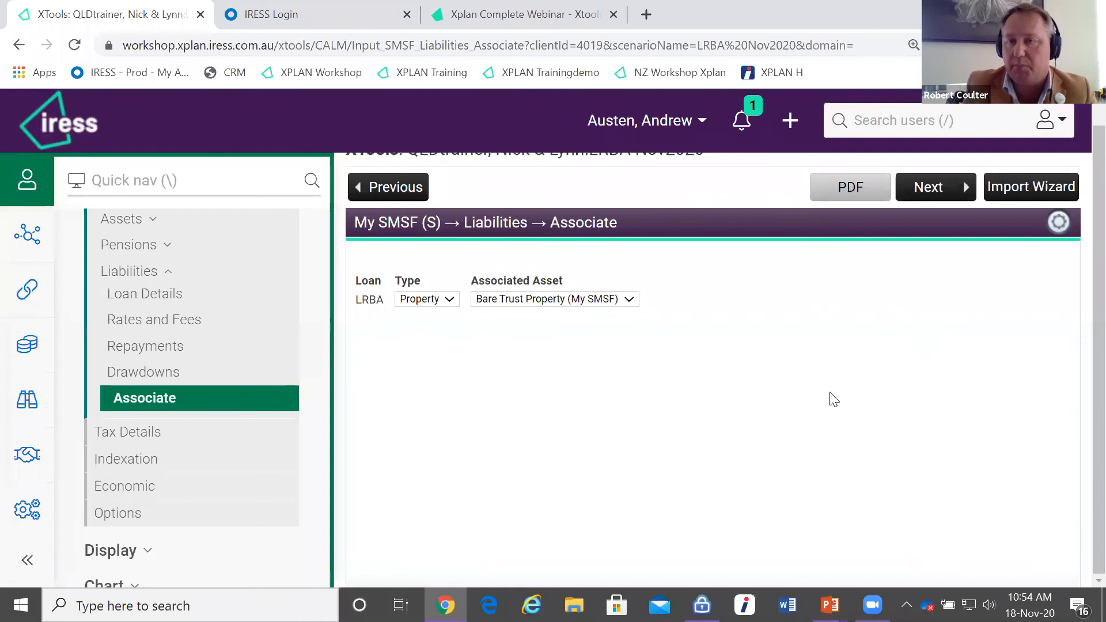
Step: Return to the CALM Scenario Index and review the list of saved scenarios
scroll(831, 403, "up", 1)
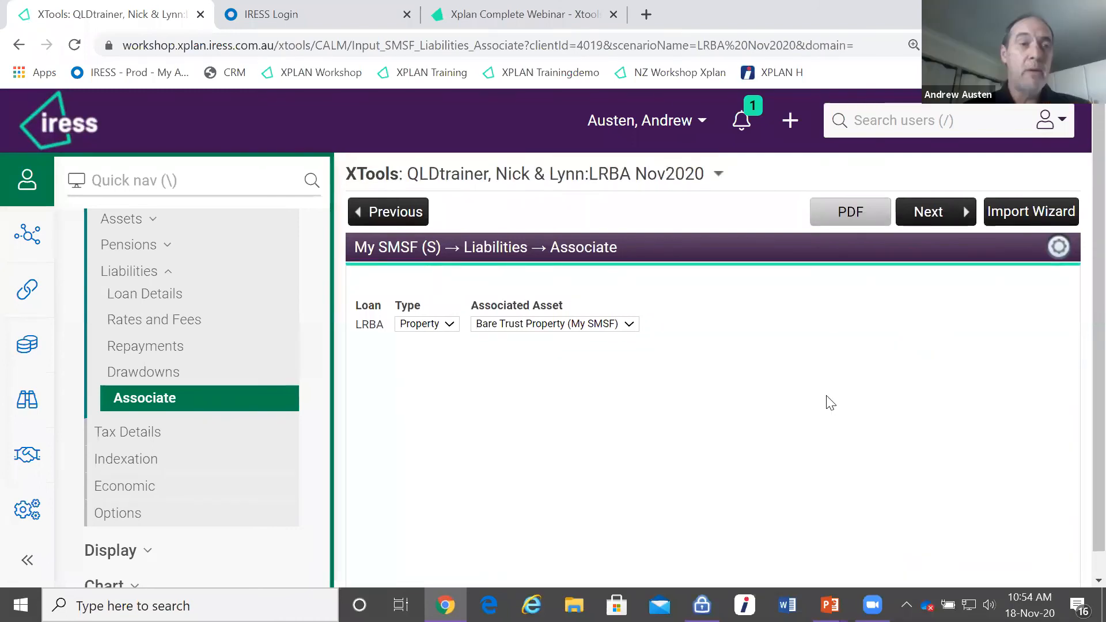
scroll(198, 528, "down", 2)
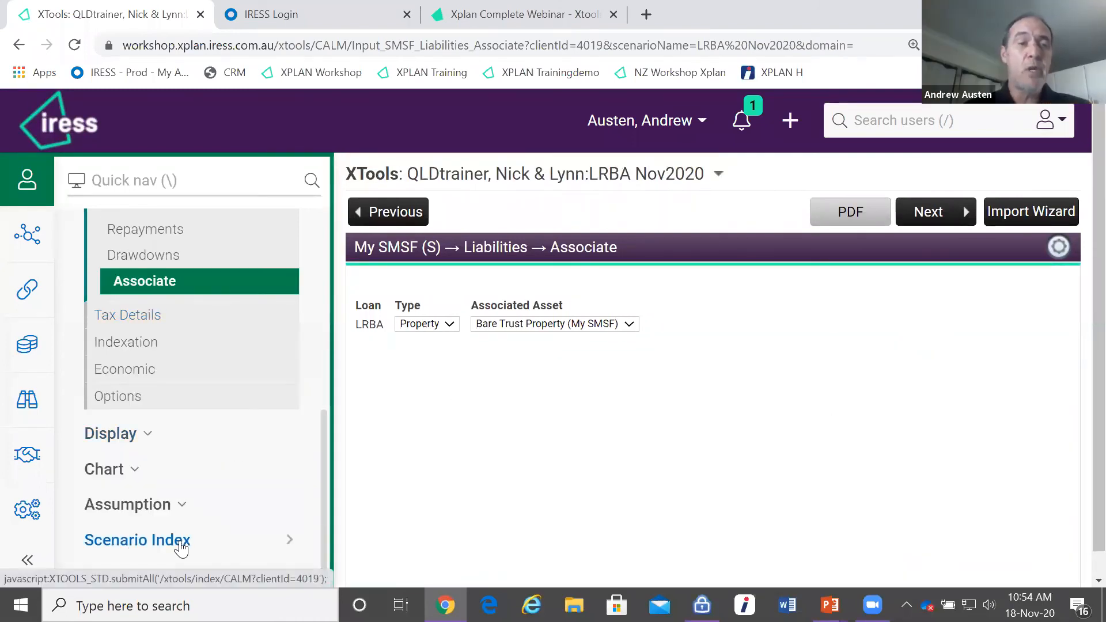
left_click(181, 542)
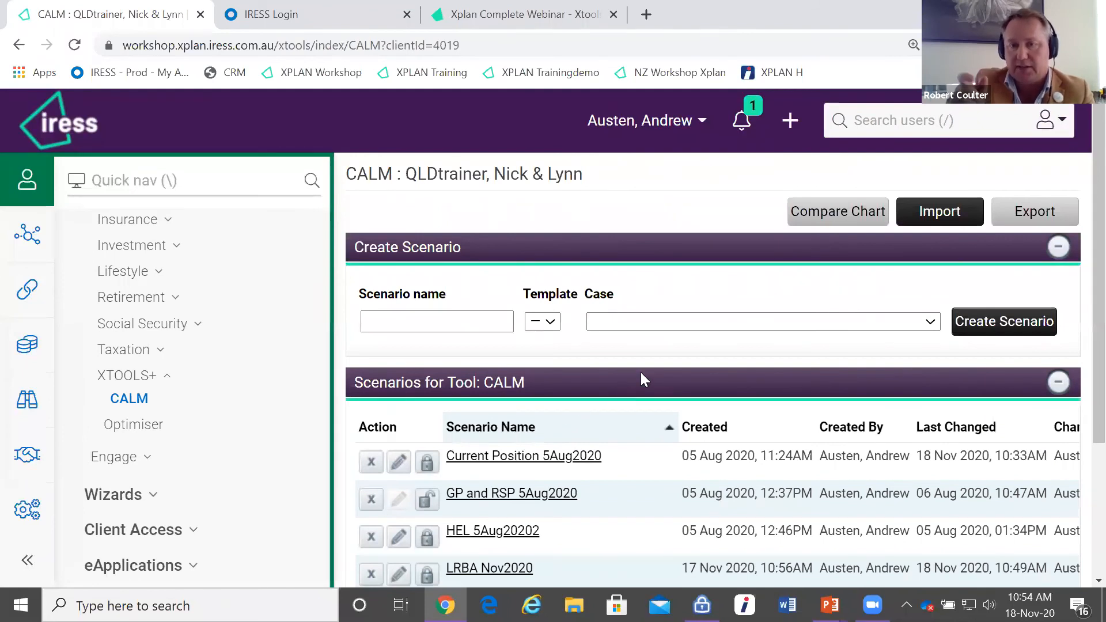
scroll(640, 381, "down", 1)
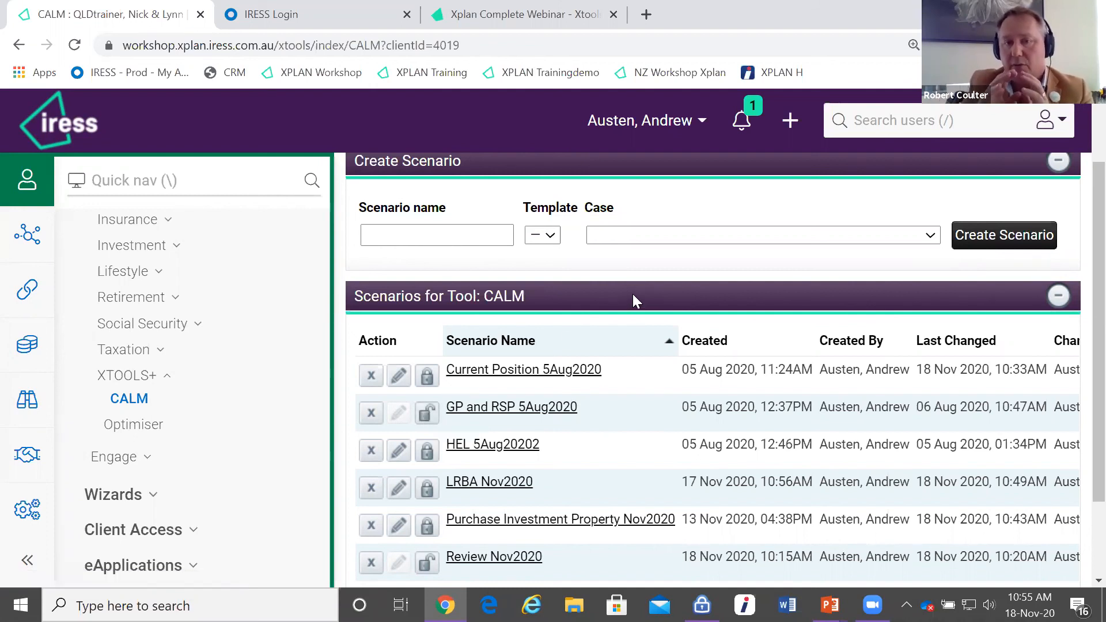
scroll(633, 295, "down", 1)
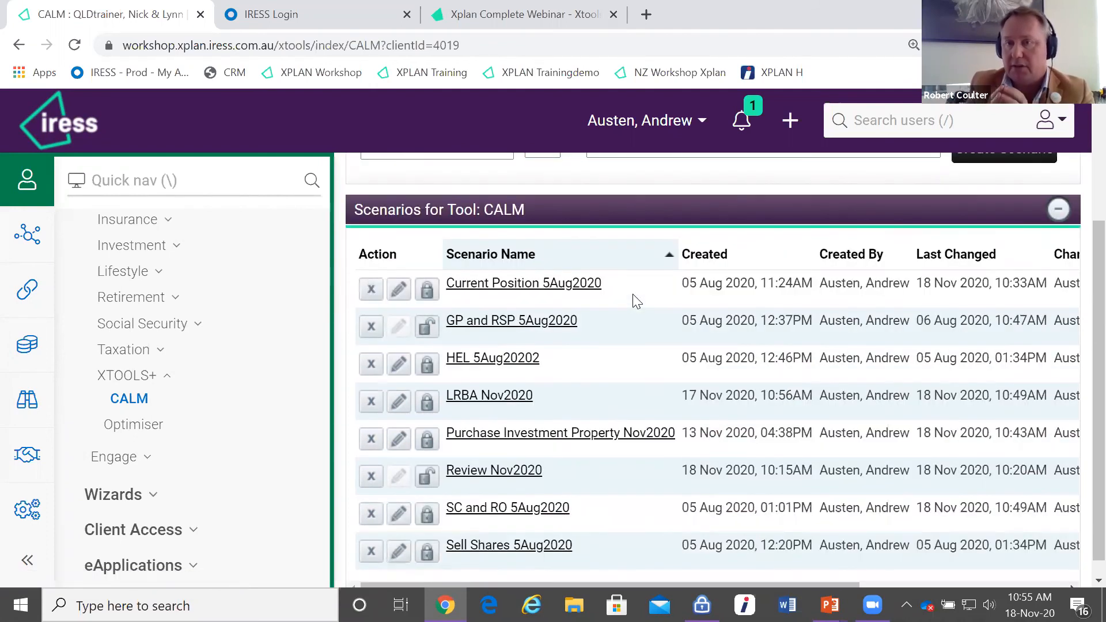
scroll(633, 294, "down", 1)
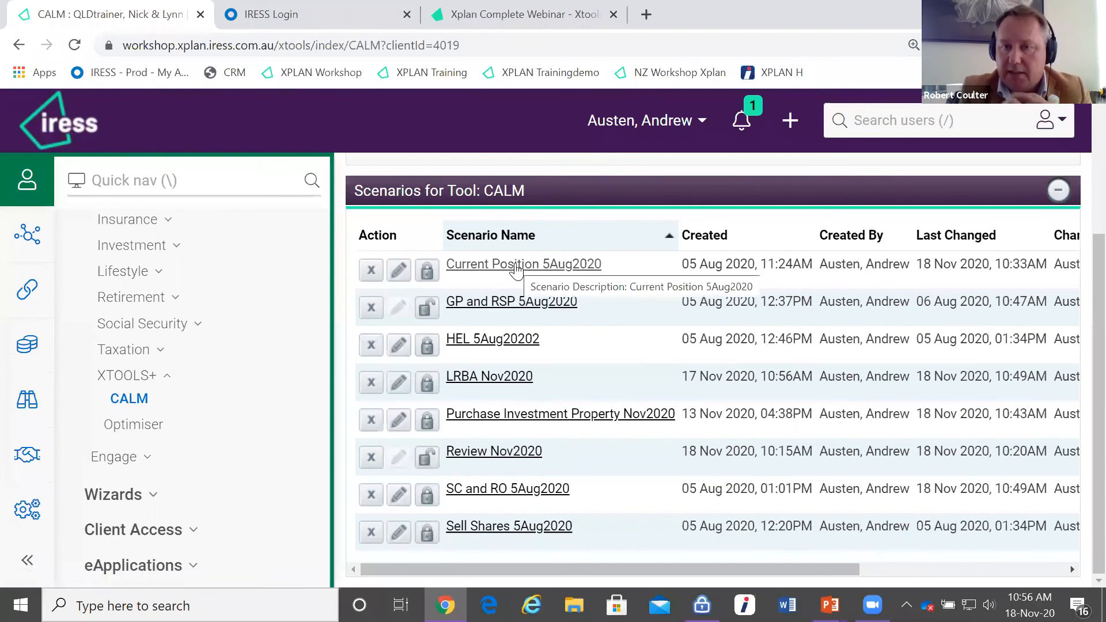
Step: Open the Current Position 5Aug2020 scenario and go to its individual Super Accumulation inputs
left_click(517, 266)
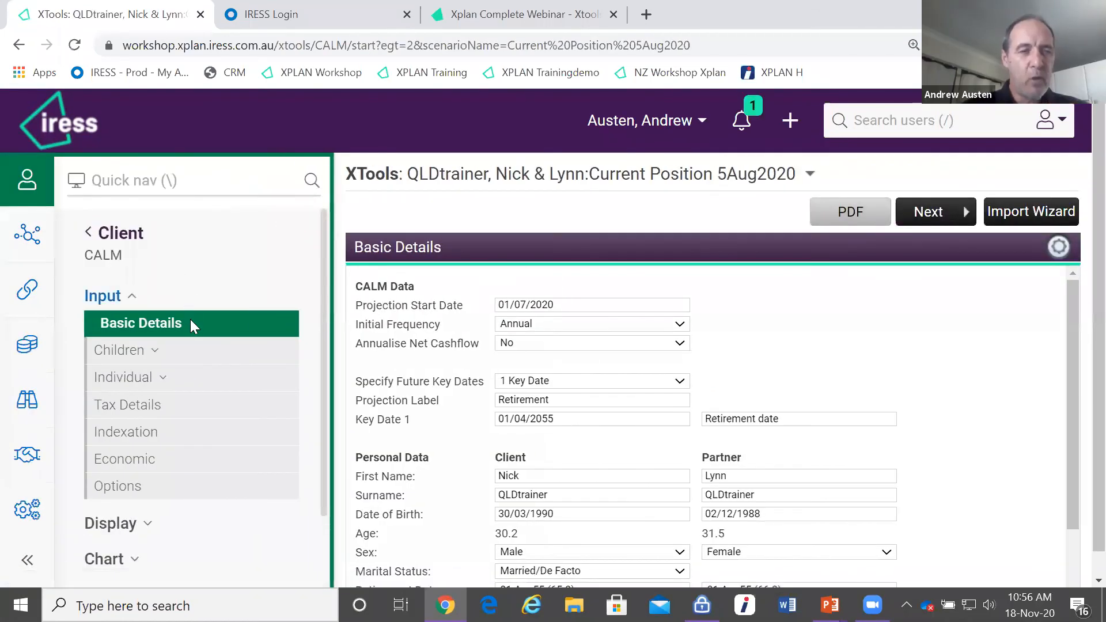
left_click(133, 378)
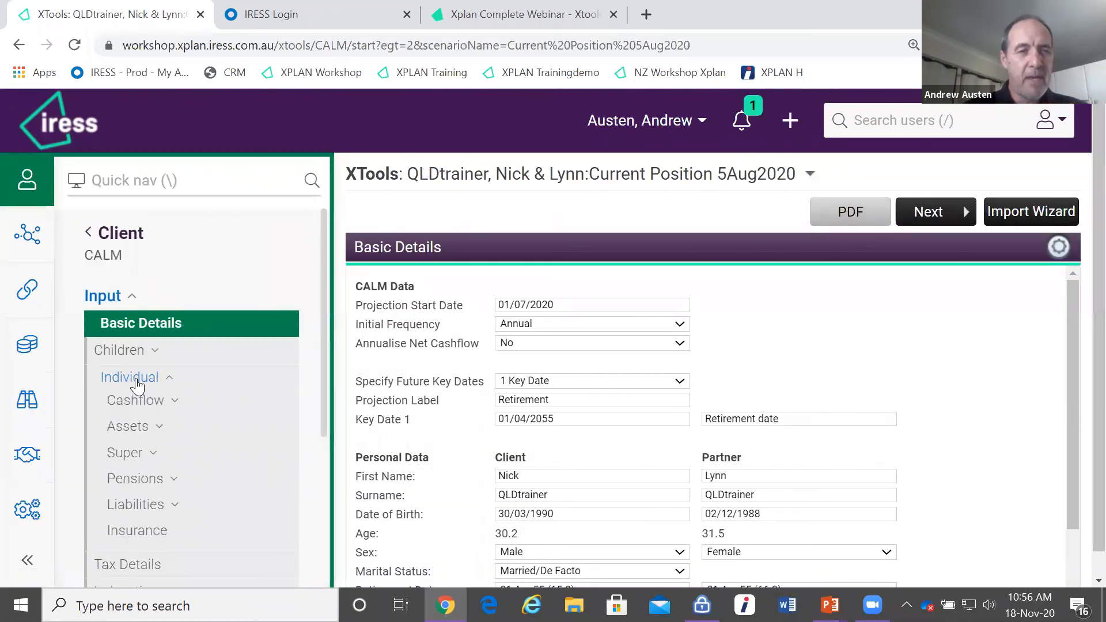
left_click(144, 456)
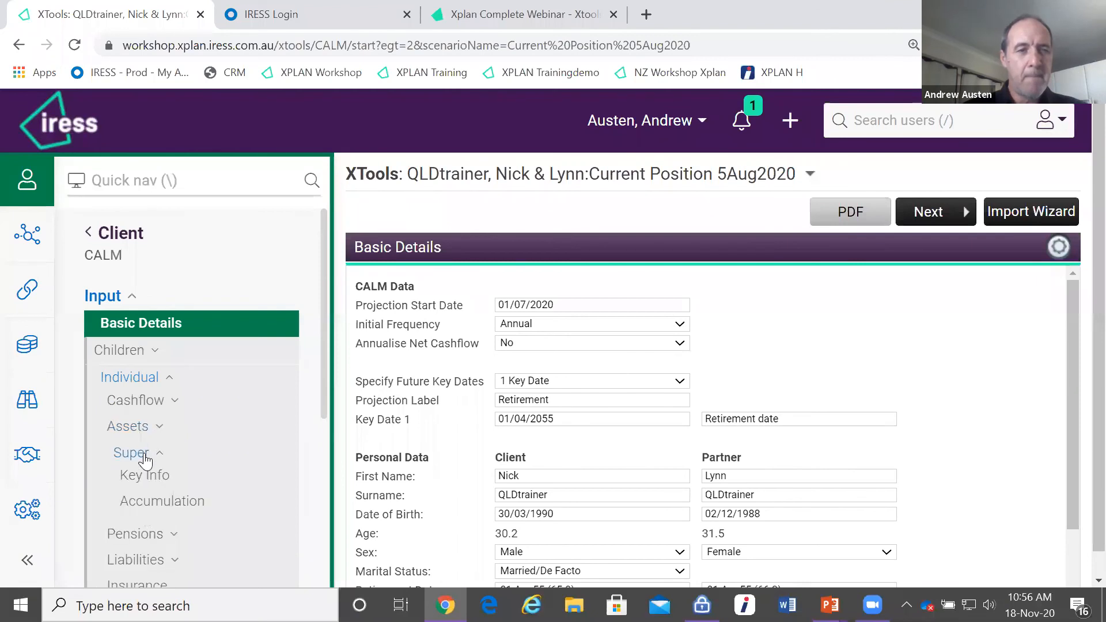
left_click(164, 507)
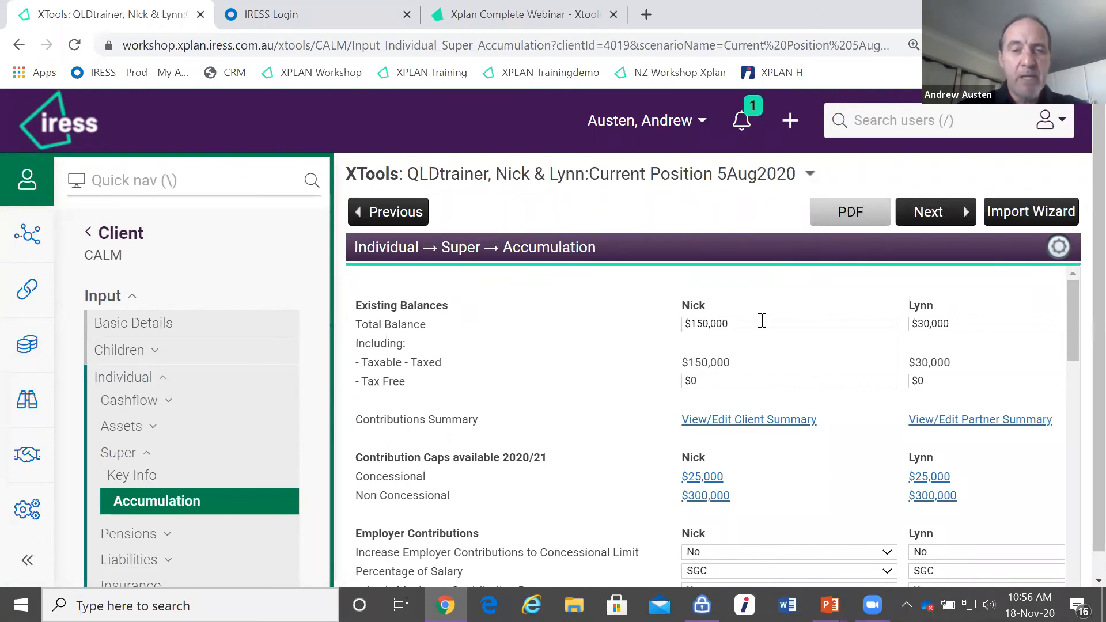
Step: Review the investment profile options available for the client in the super Rates section, leaving the selection as it is
left_click_drag(1073, 345, 1079, 519)
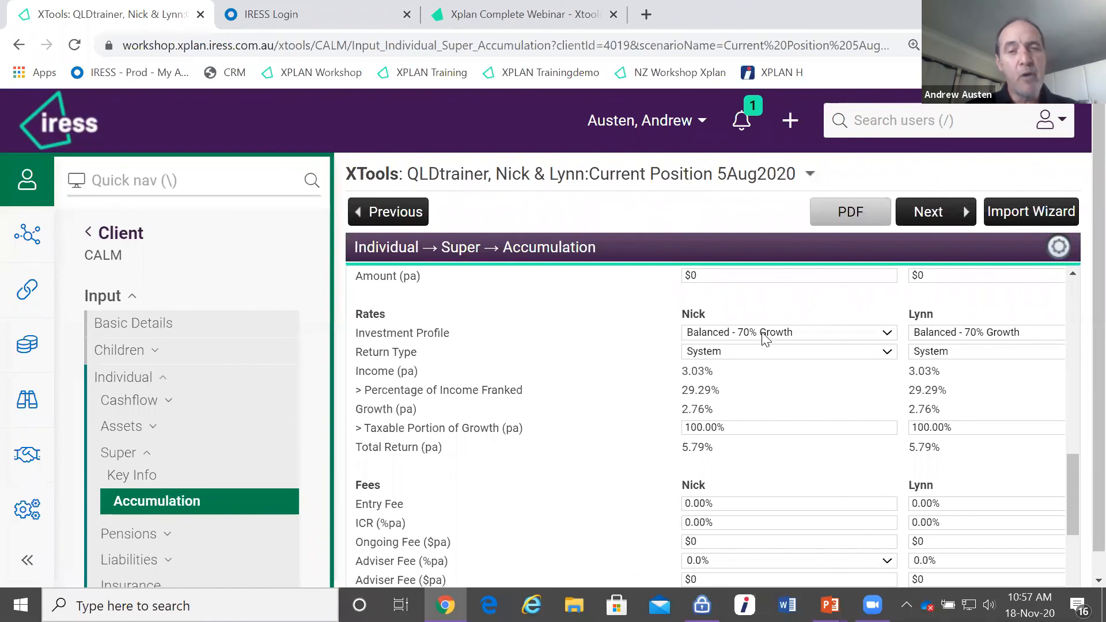
left_click(765, 339)
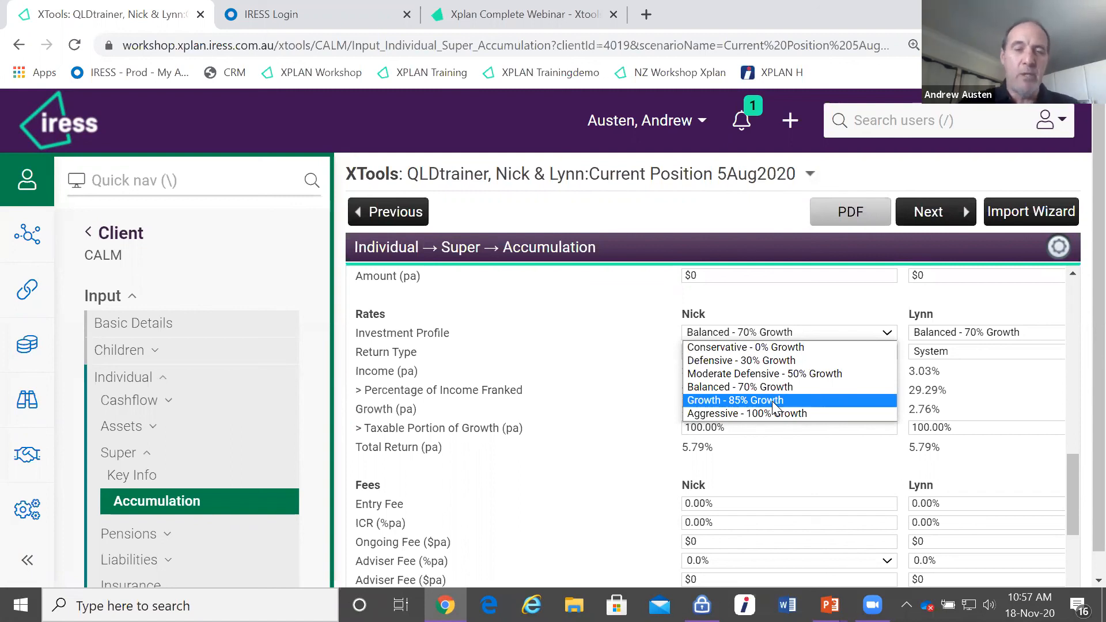
left_click(590, 338)
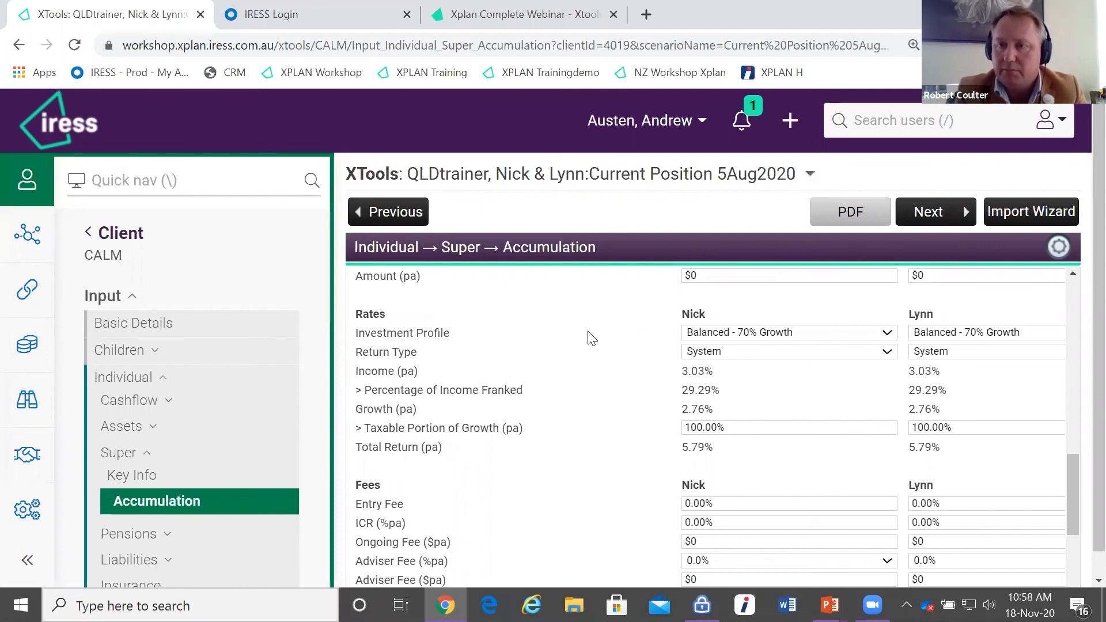
Step: Open the Holdings page under the individual financial assets and review the listed investments
left_click(145, 427)
left_click(154, 451)
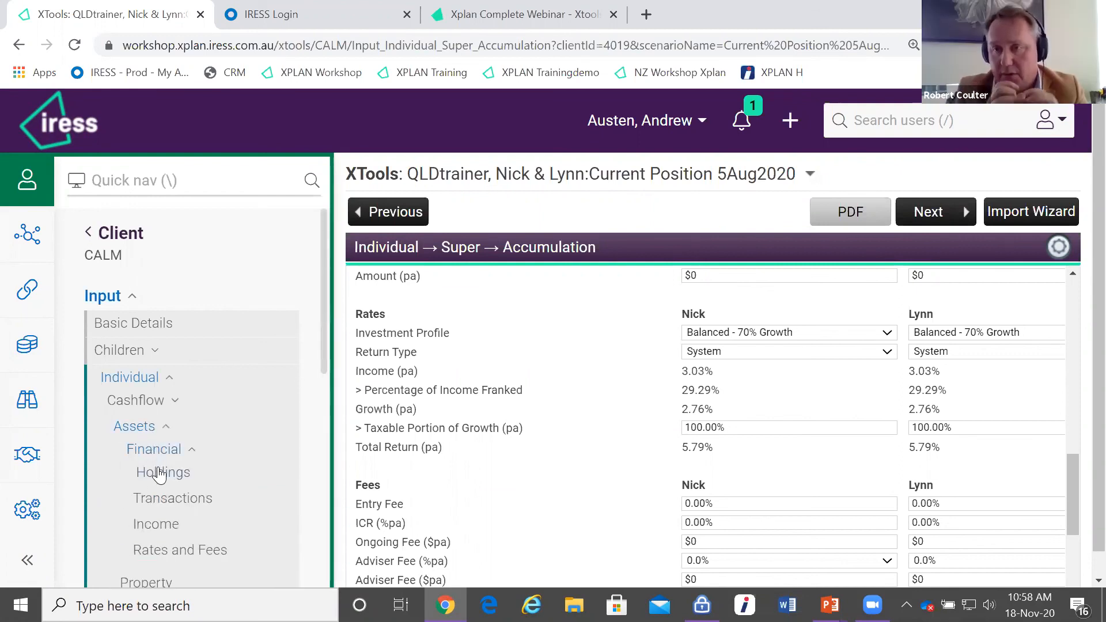
left_click(162, 476)
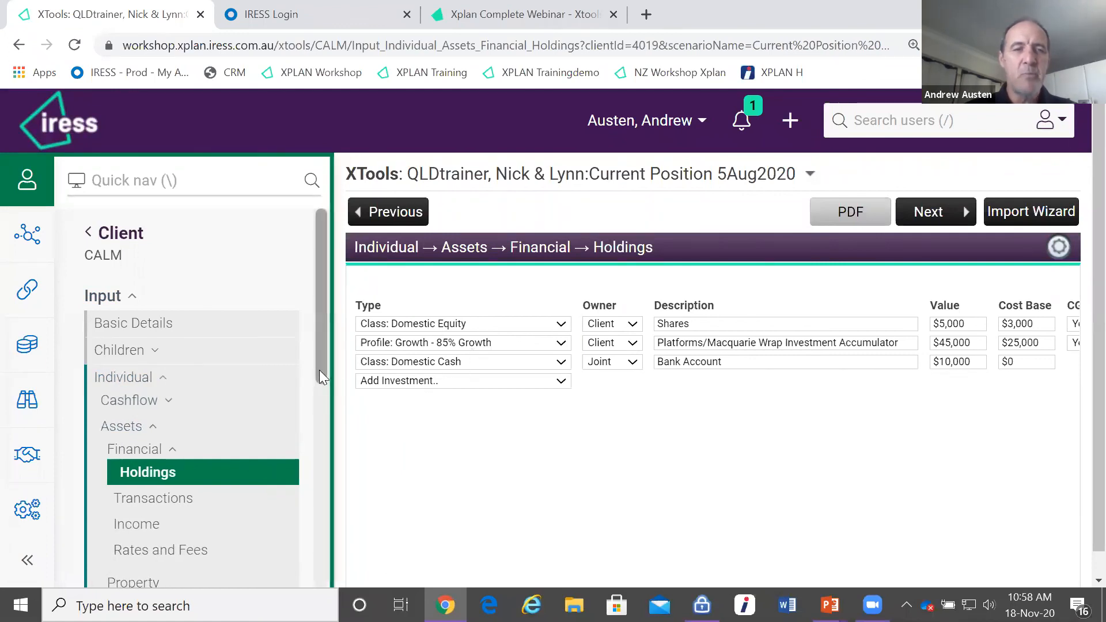
left_click_drag(319, 370, 325, 436)
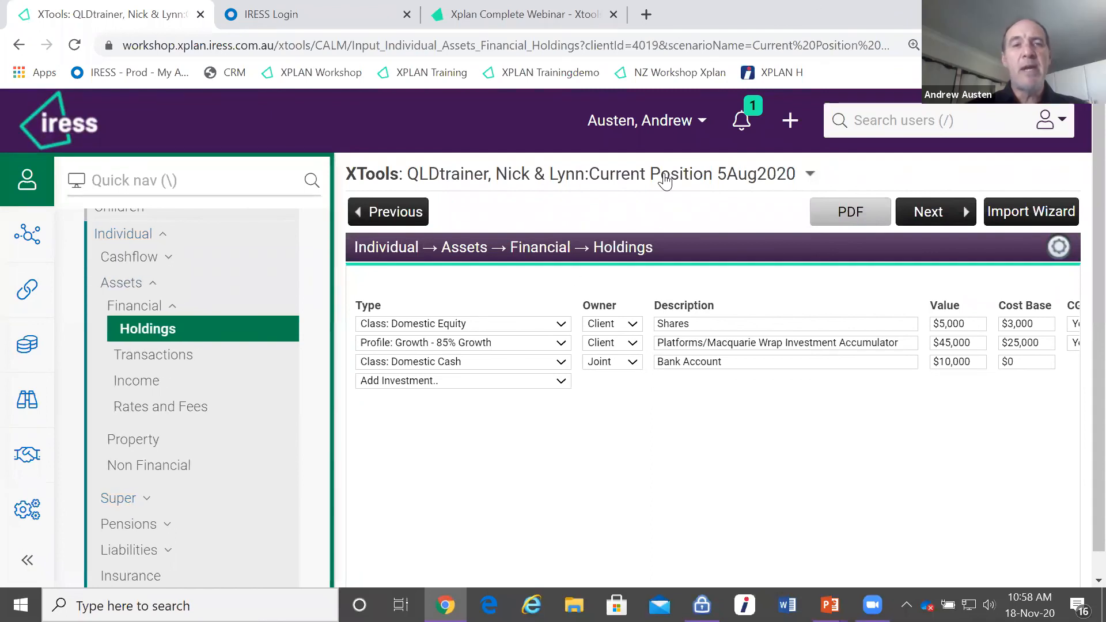
Step: View the other scenarios that Current Position 5Aug2020 can be switched to and dismiss the list
left_click(615, 179)
mouse_move(499, 255)
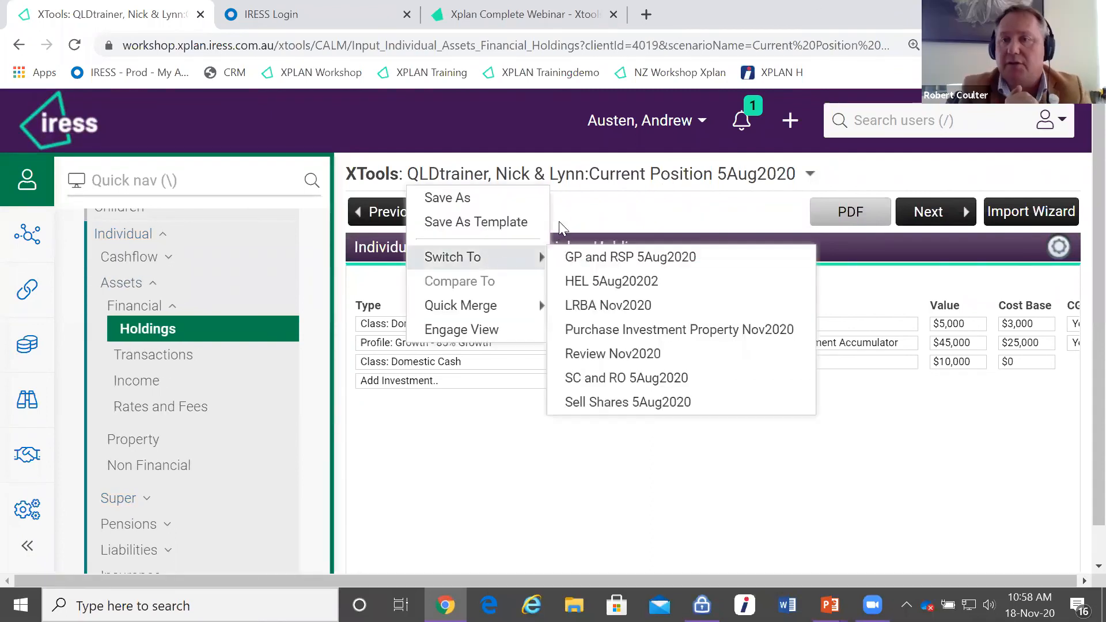
left_click(575, 218)
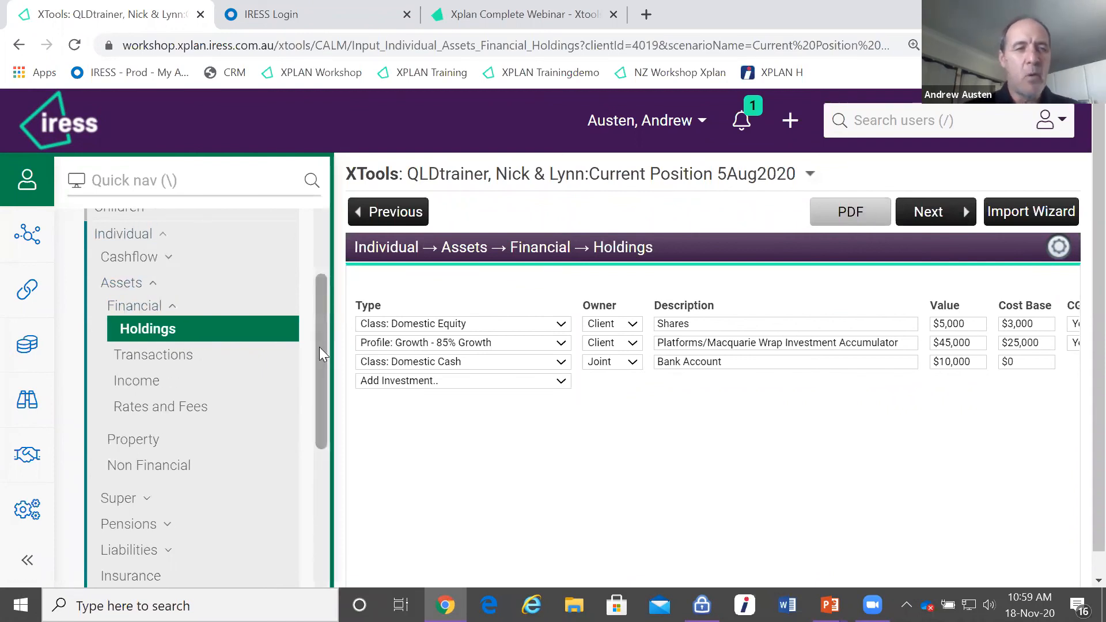
Step: Go back to the individual Super Accumulation inputs and point out the client's Insurance Premiums value under Other Options
left_click_drag(319, 347, 316, 415)
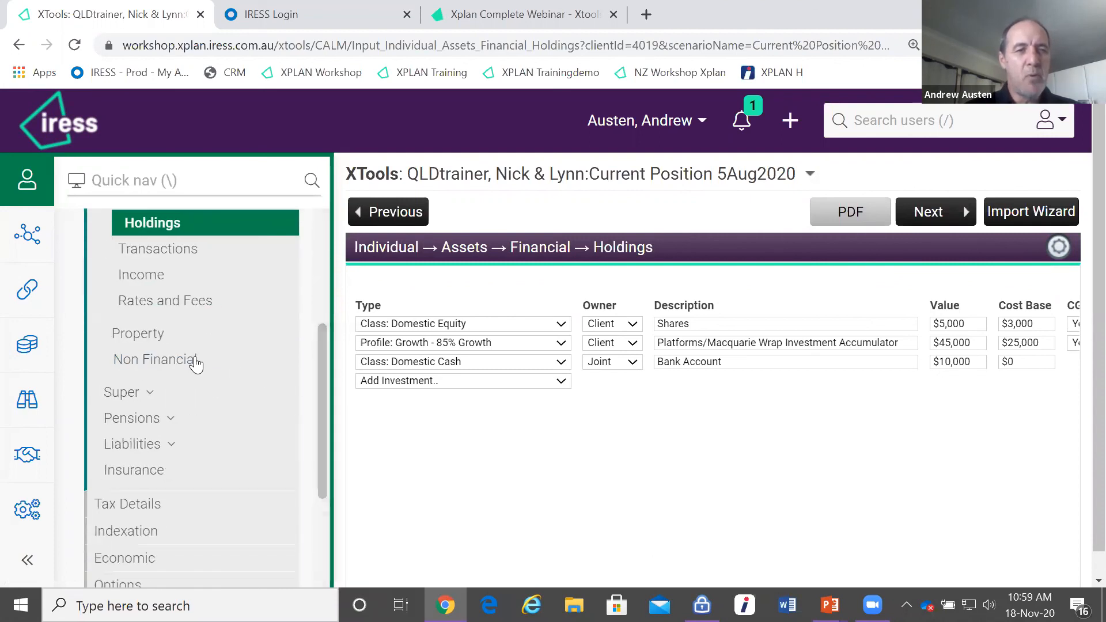
left_click(133, 393)
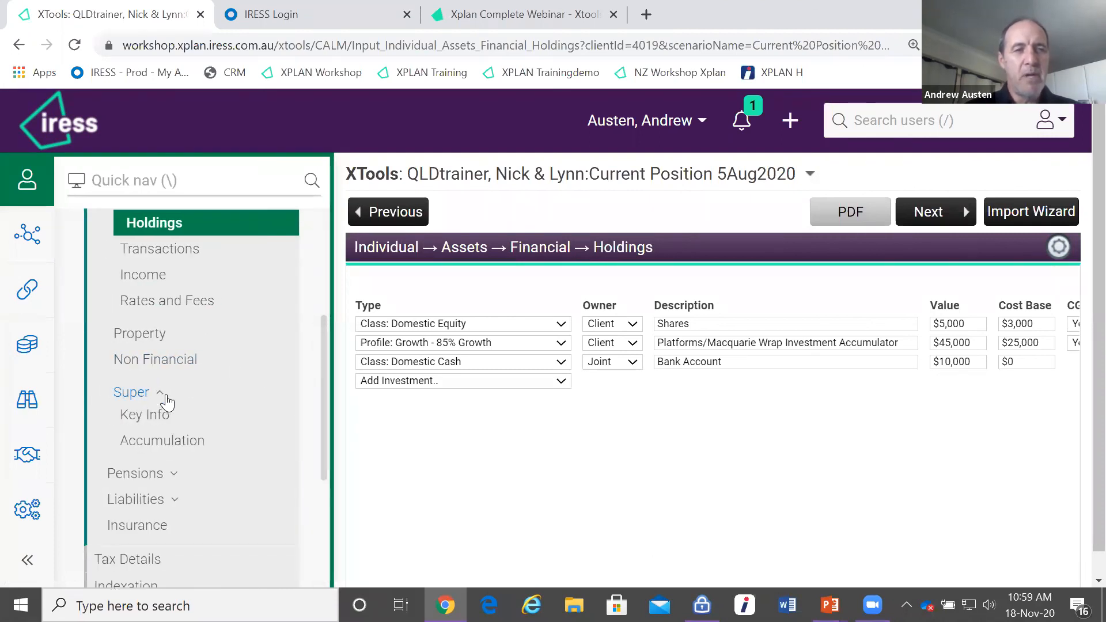
left_click(174, 445)
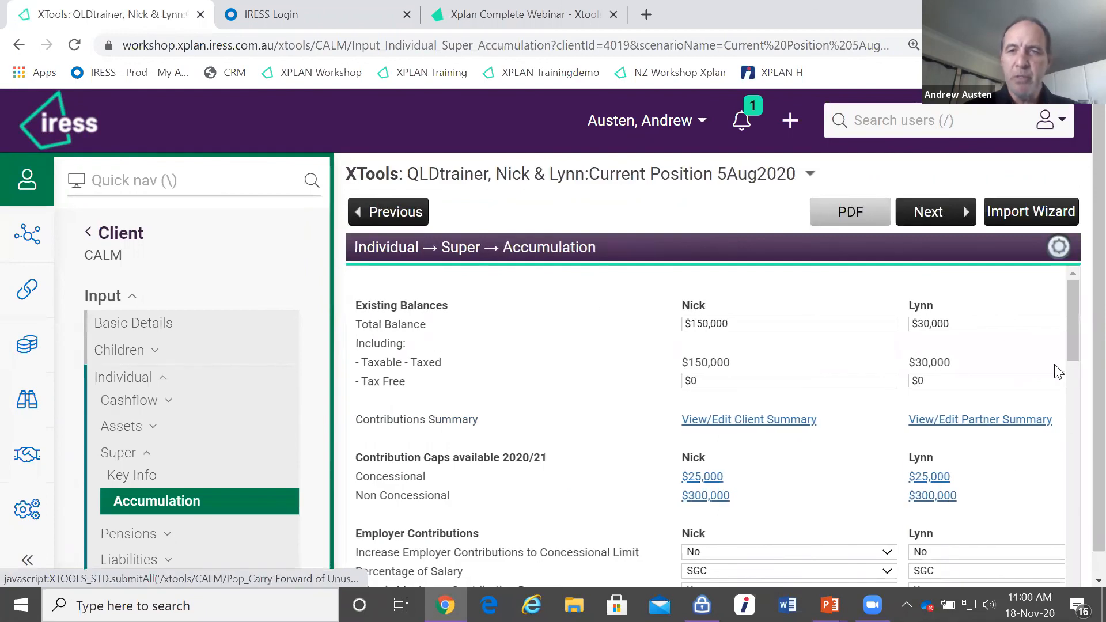
left_click_drag(1071, 337, 1079, 579)
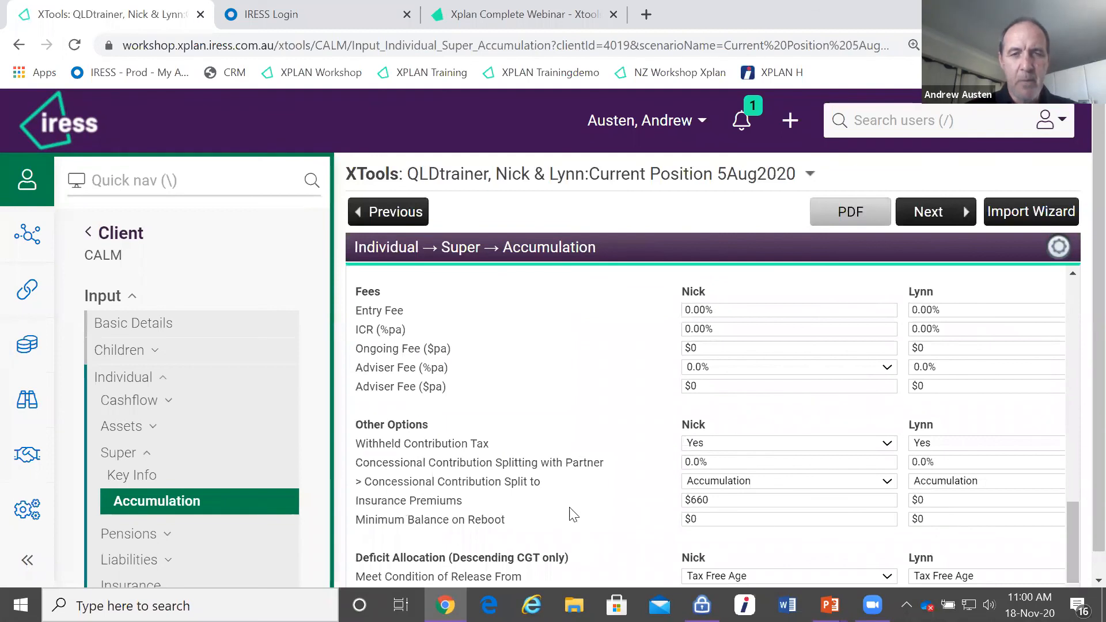
left_click(709, 500)
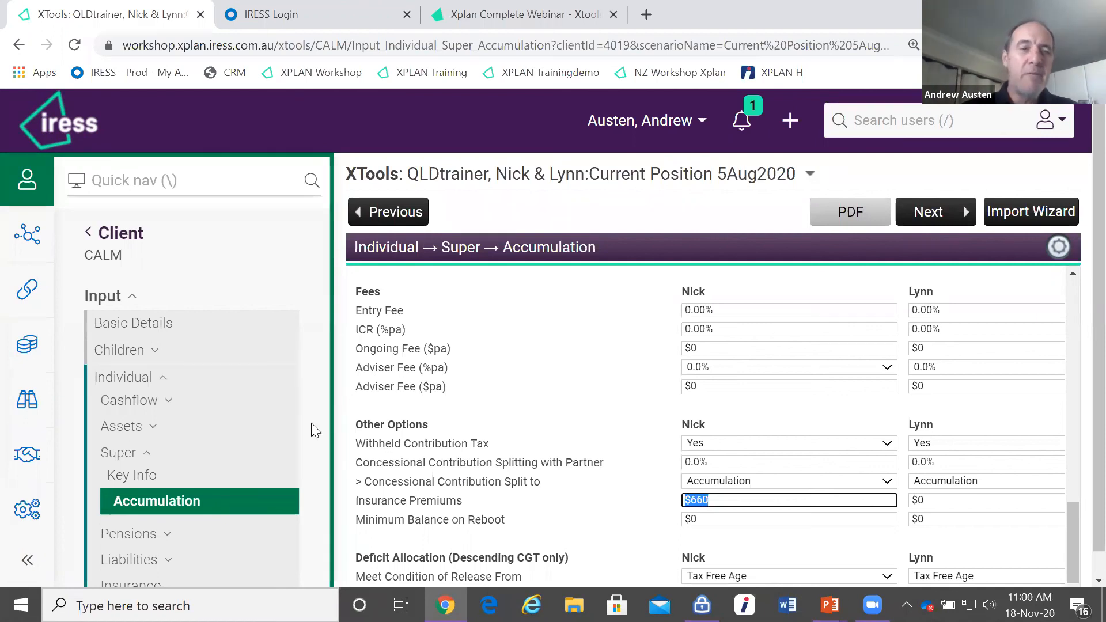
Step: Add a Post Tax expenditure row on the individual cashflow Income and Expend page and point out the Living Expenses value
left_click(144, 400)
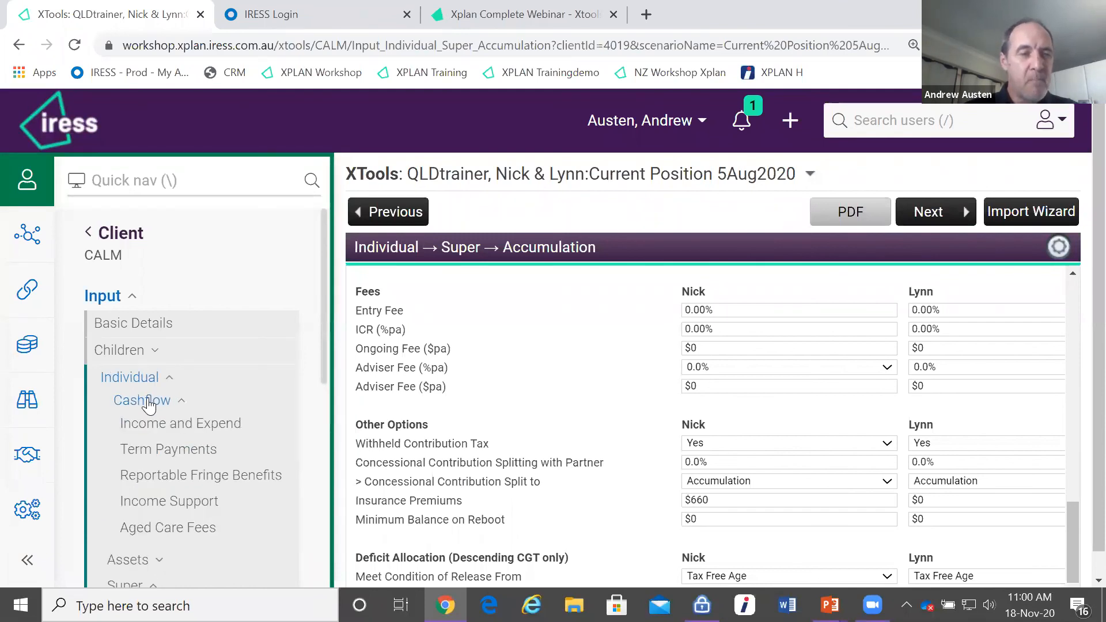
left_click(180, 425)
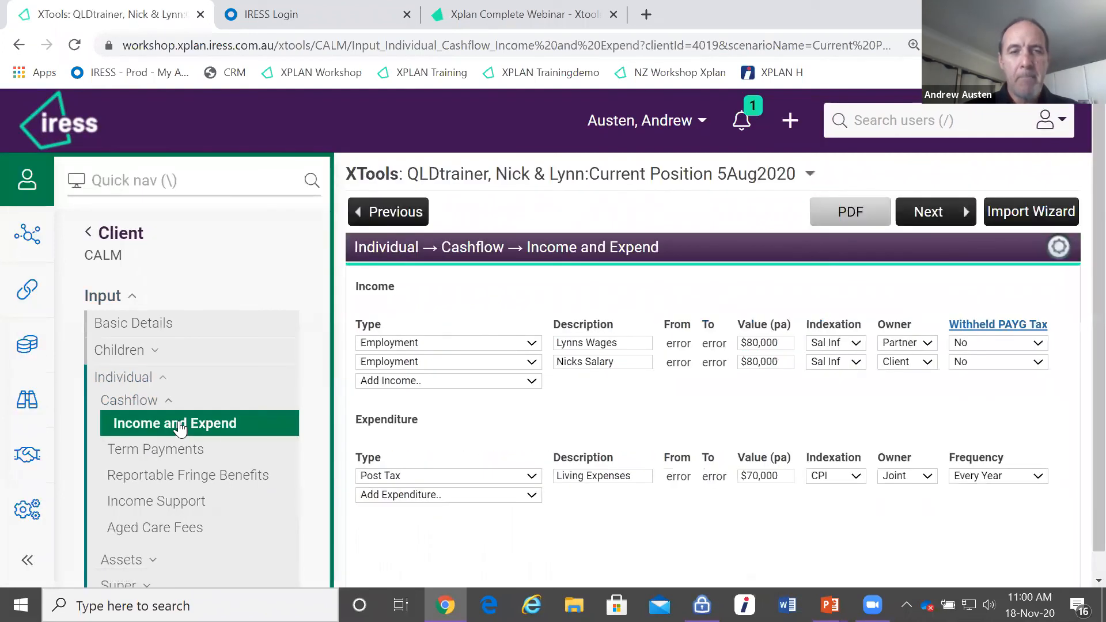
left_click(405, 501)
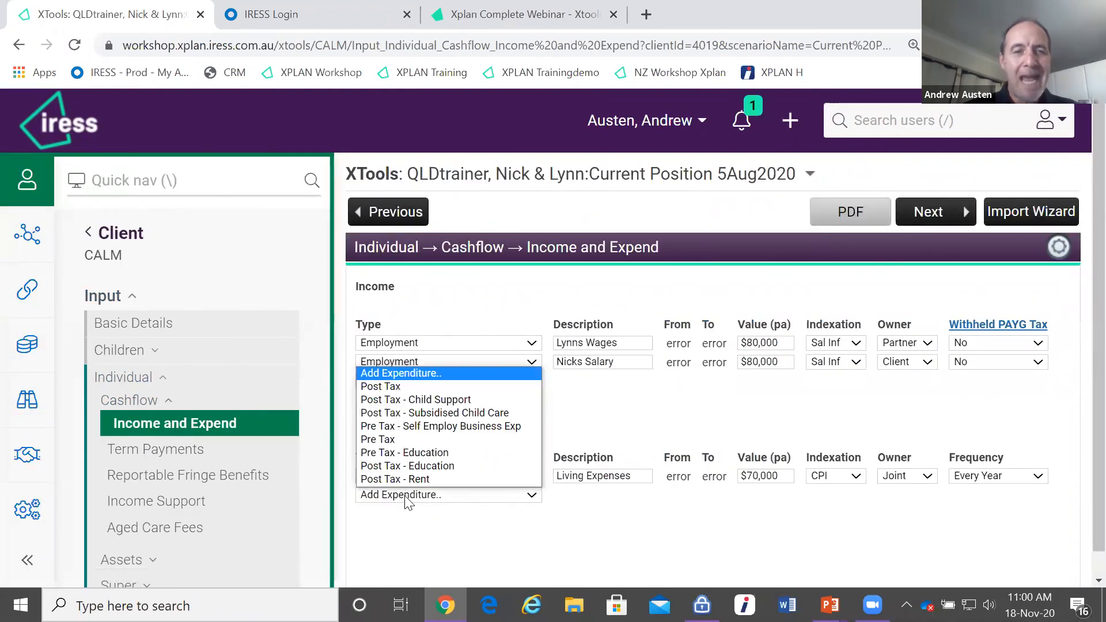
left_click(414, 386)
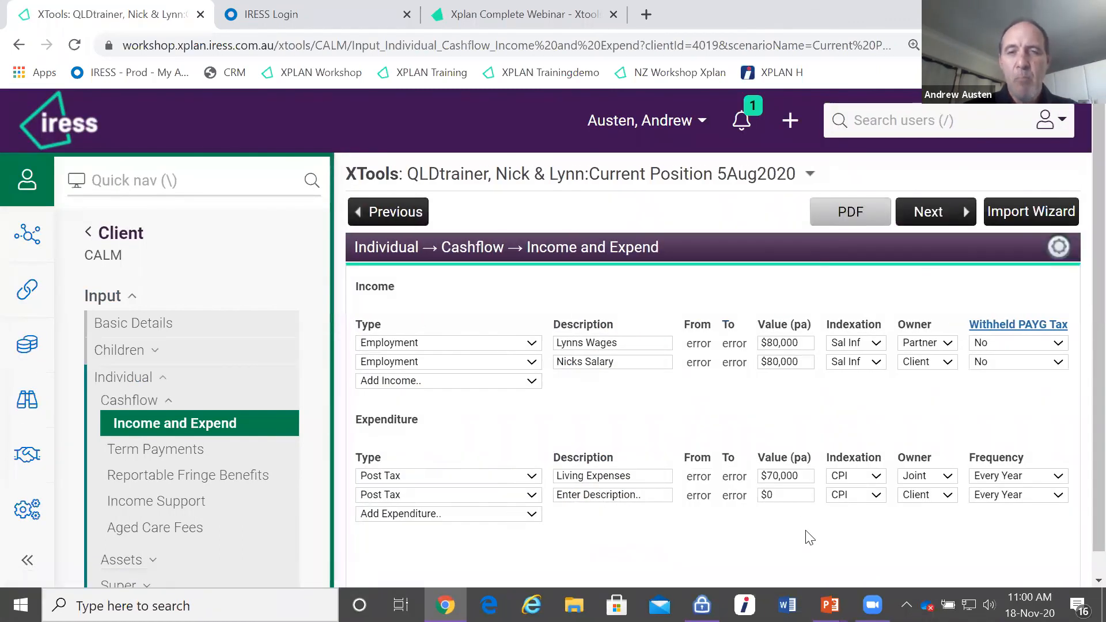
left_click(801, 476)
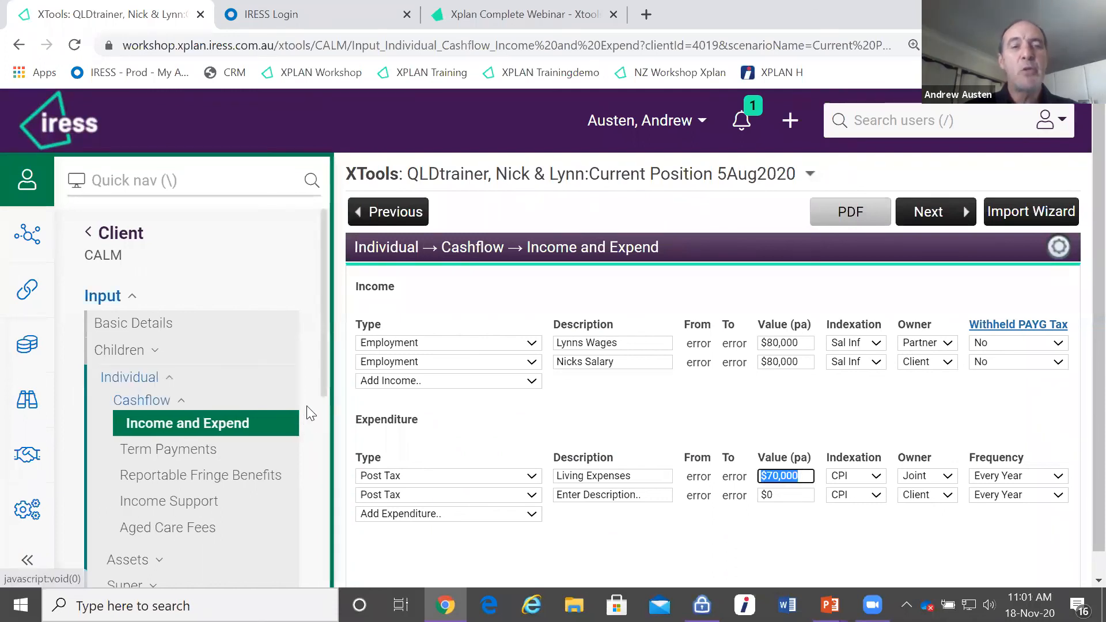
scroll(326, 373, "down", 5)
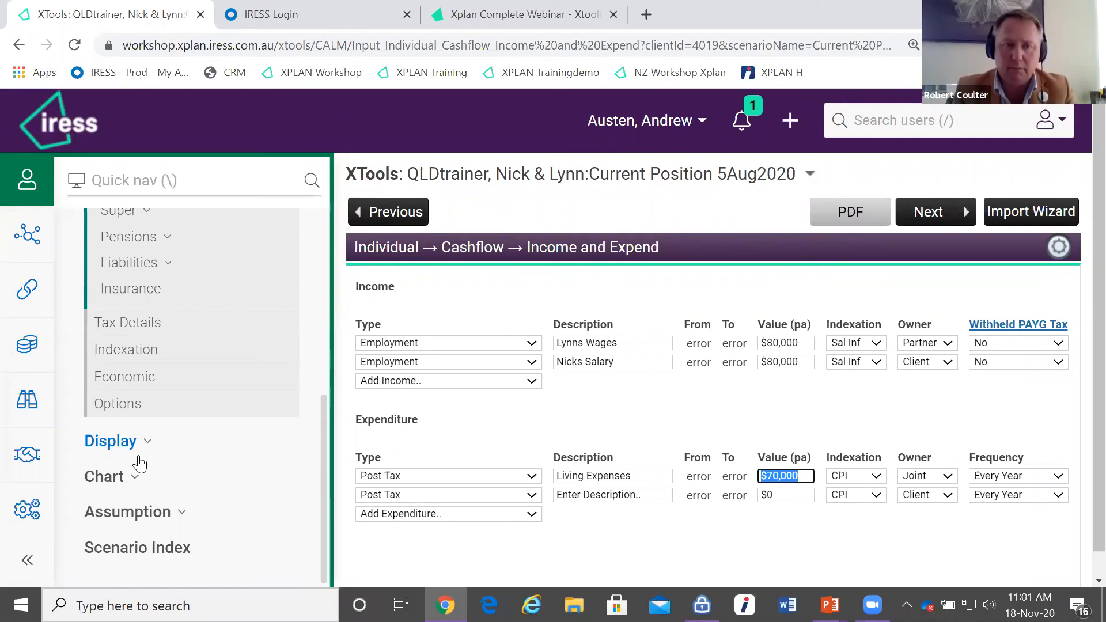
left_click_drag(320, 423, 326, 218)
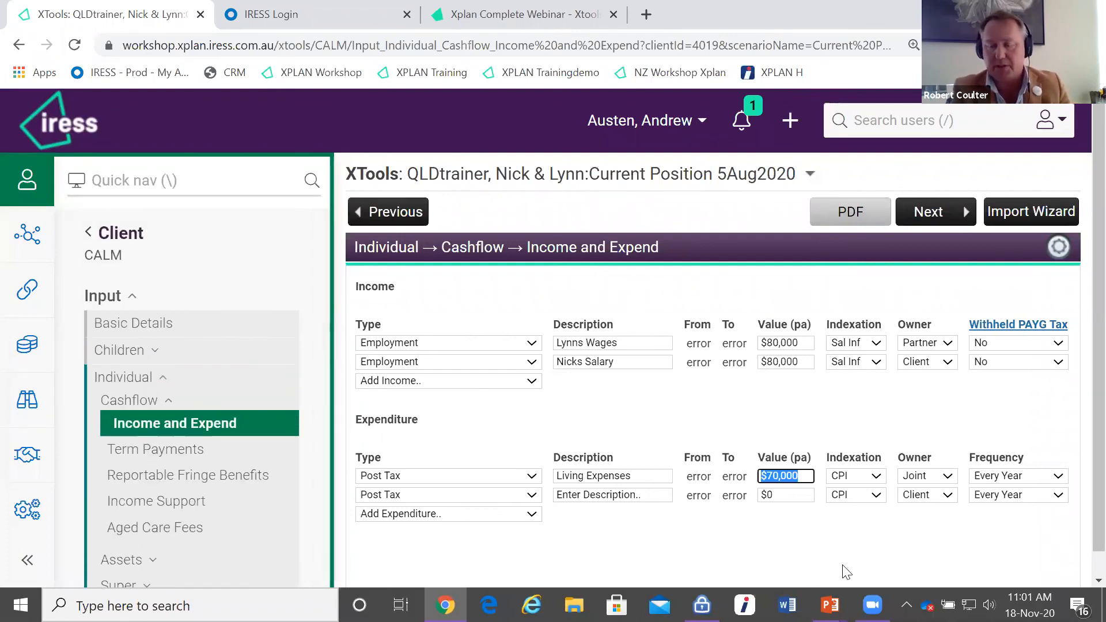
Step: Switch to the running PowerPoint slide show and advance from Open Questions to the closing Thank You slide
mouse_move(830, 605)
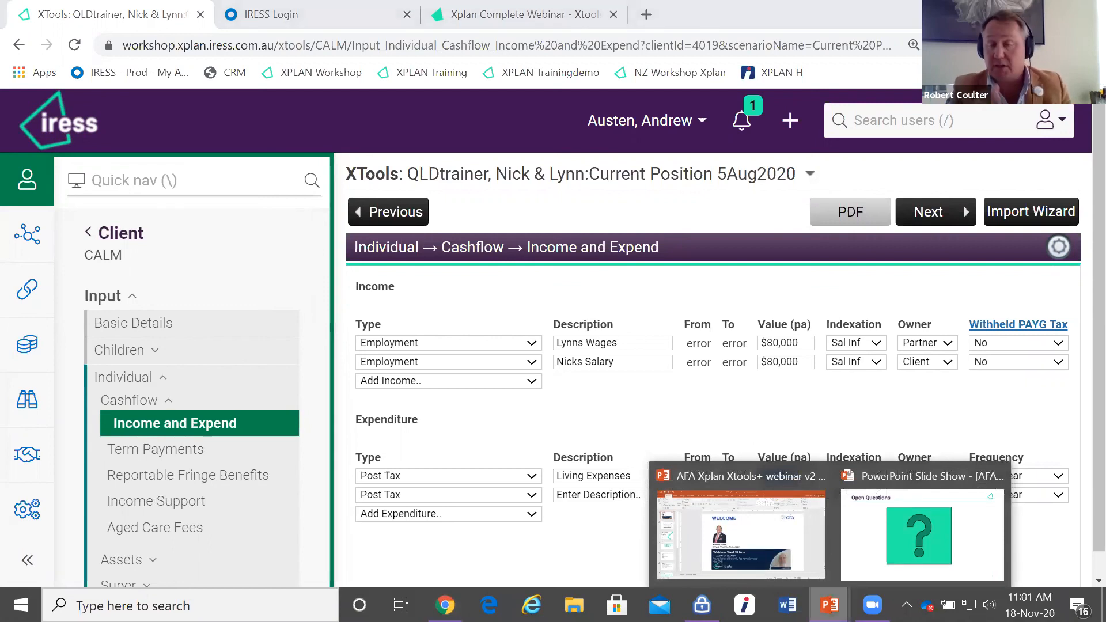
left_click(990, 547)
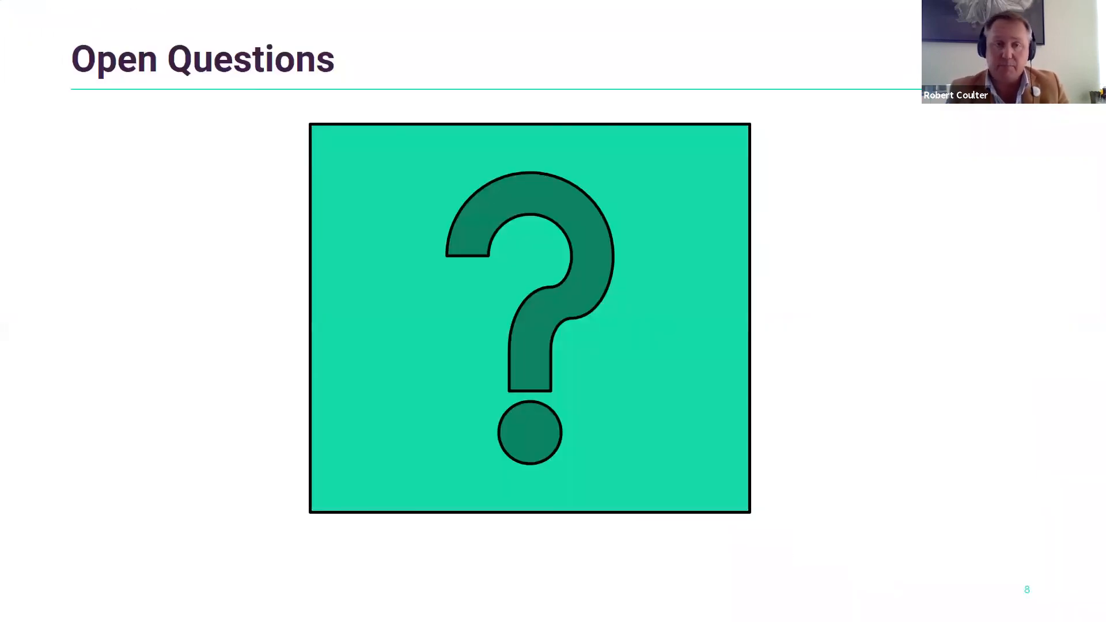
key("Right")
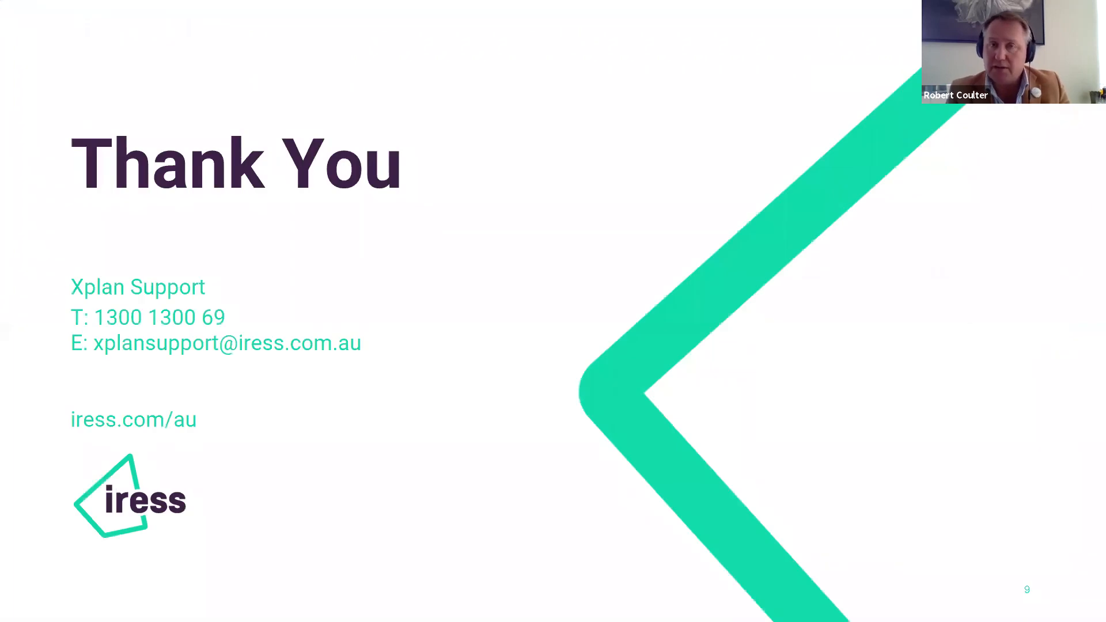